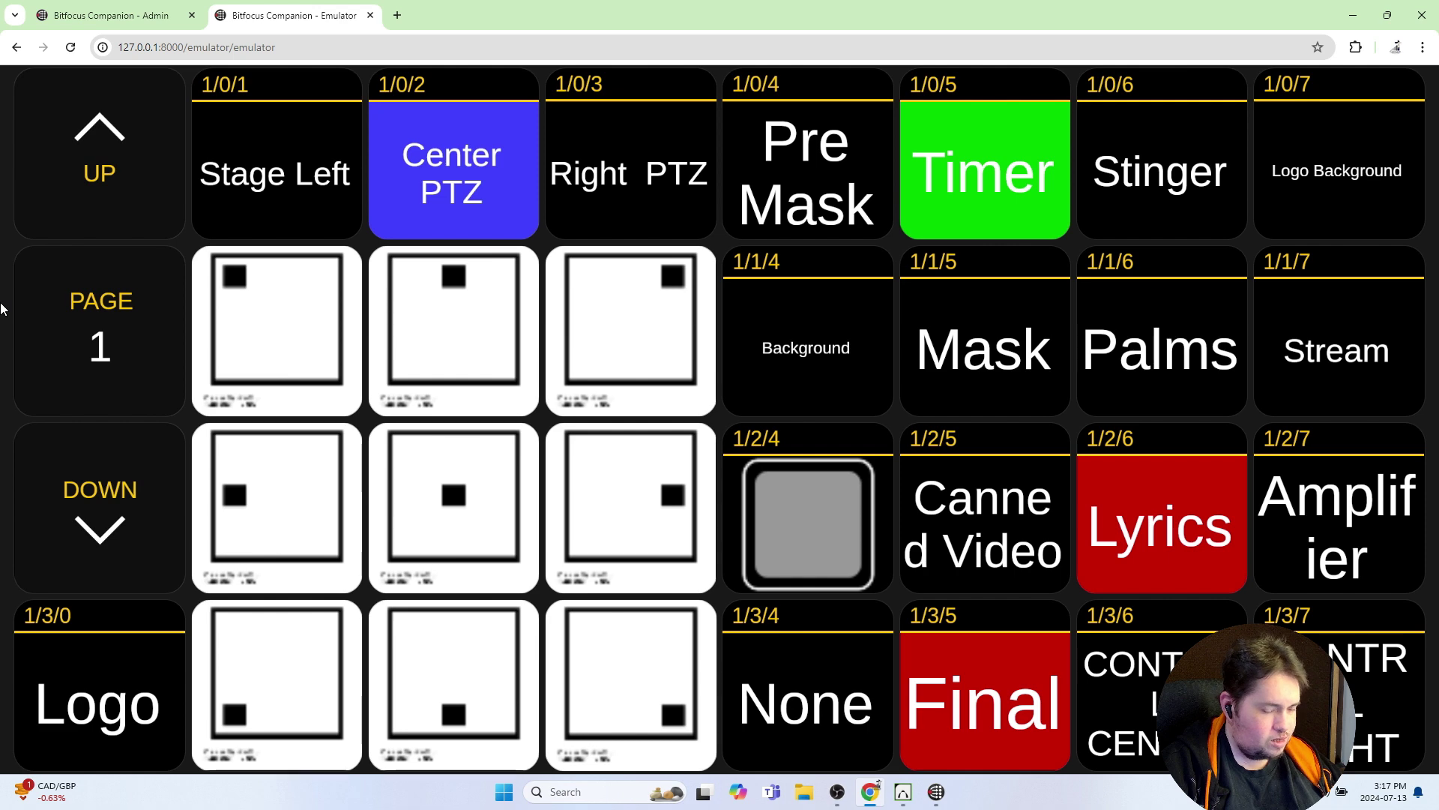
Switch the camera to Right PTZ and return it to Center PTZ in the Companion emulator
left_click(651, 186)
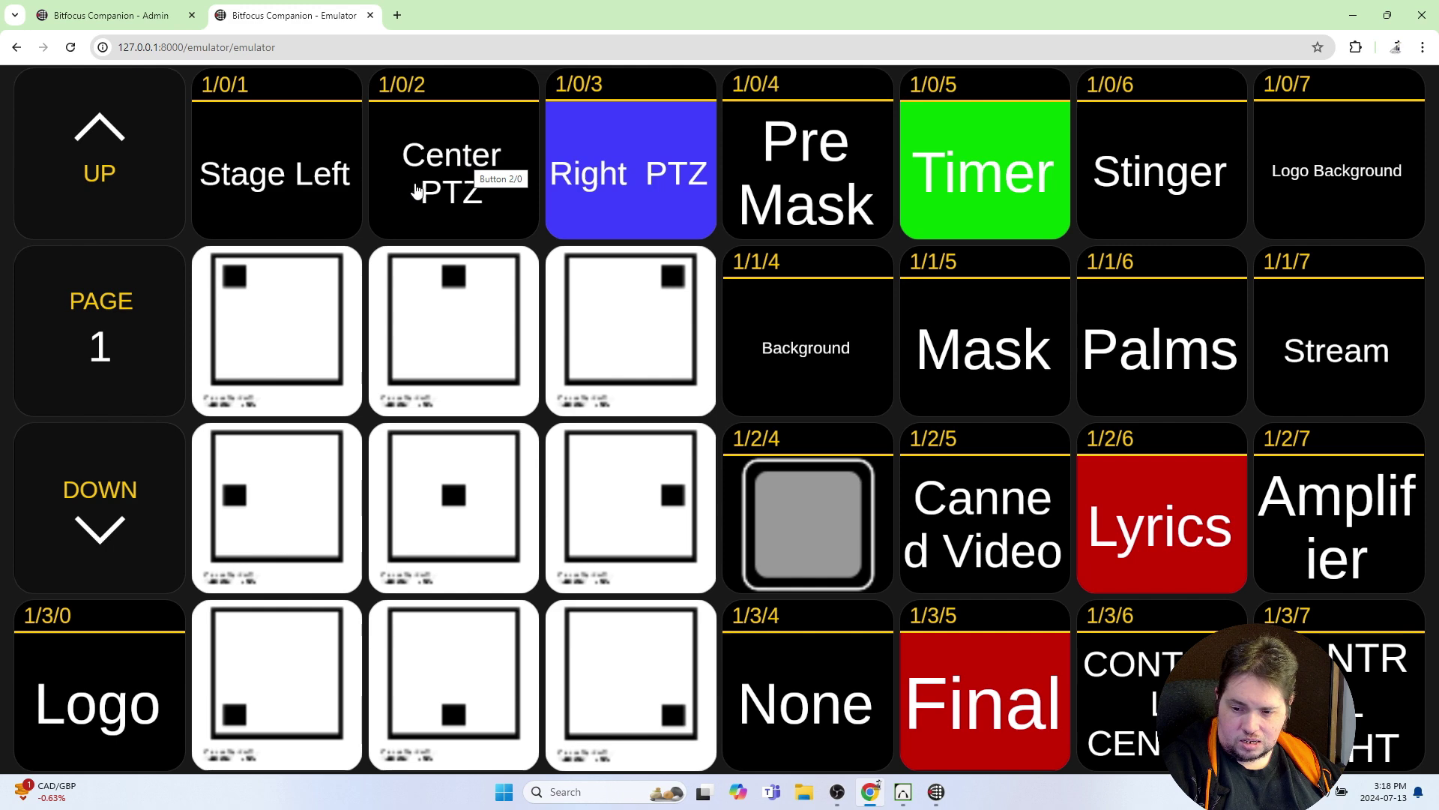
left_click(464, 200)
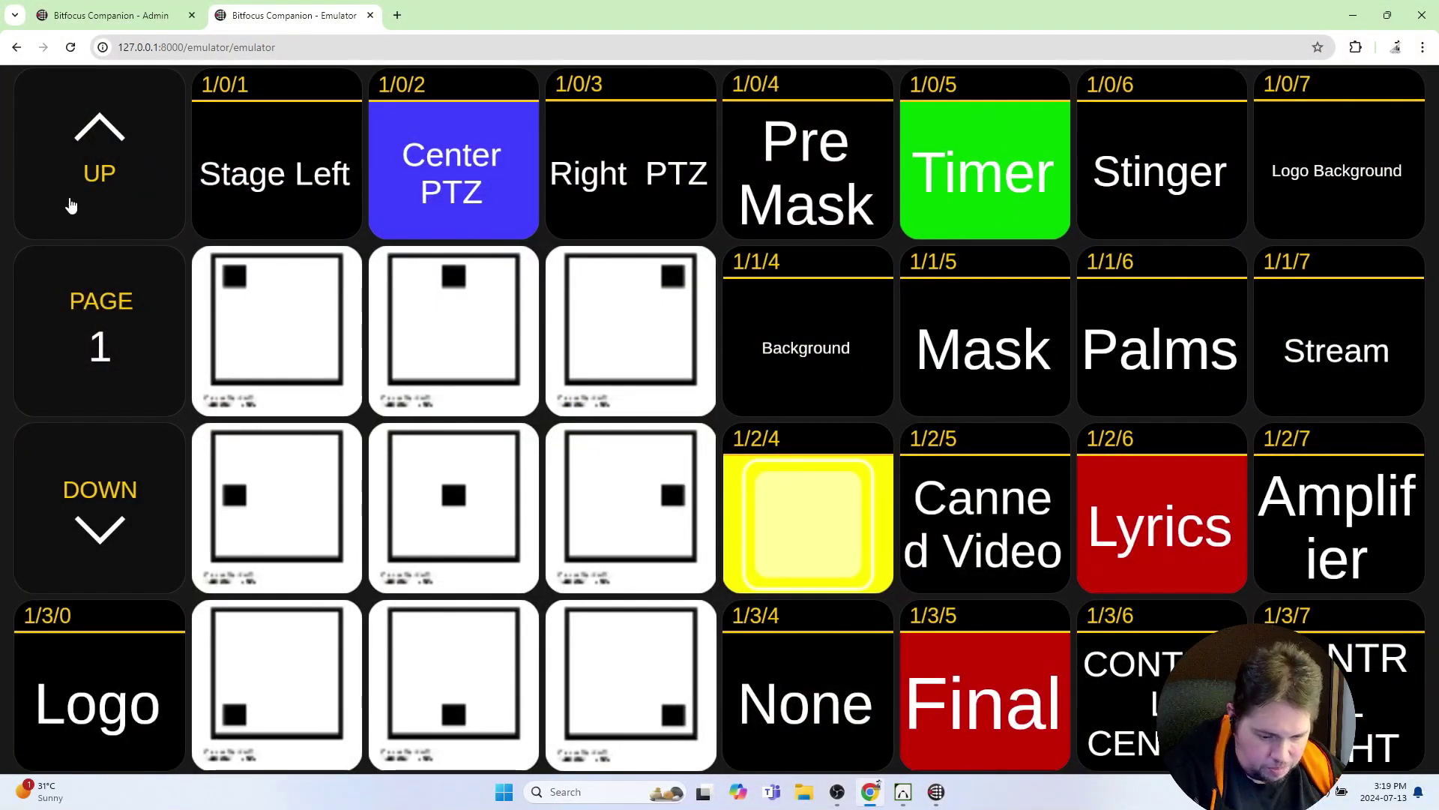
Switch to the main OBS window and examine the camera preview scenes from Preview Center PTZ through Preview Soundbooth
mouse_move(852, 796)
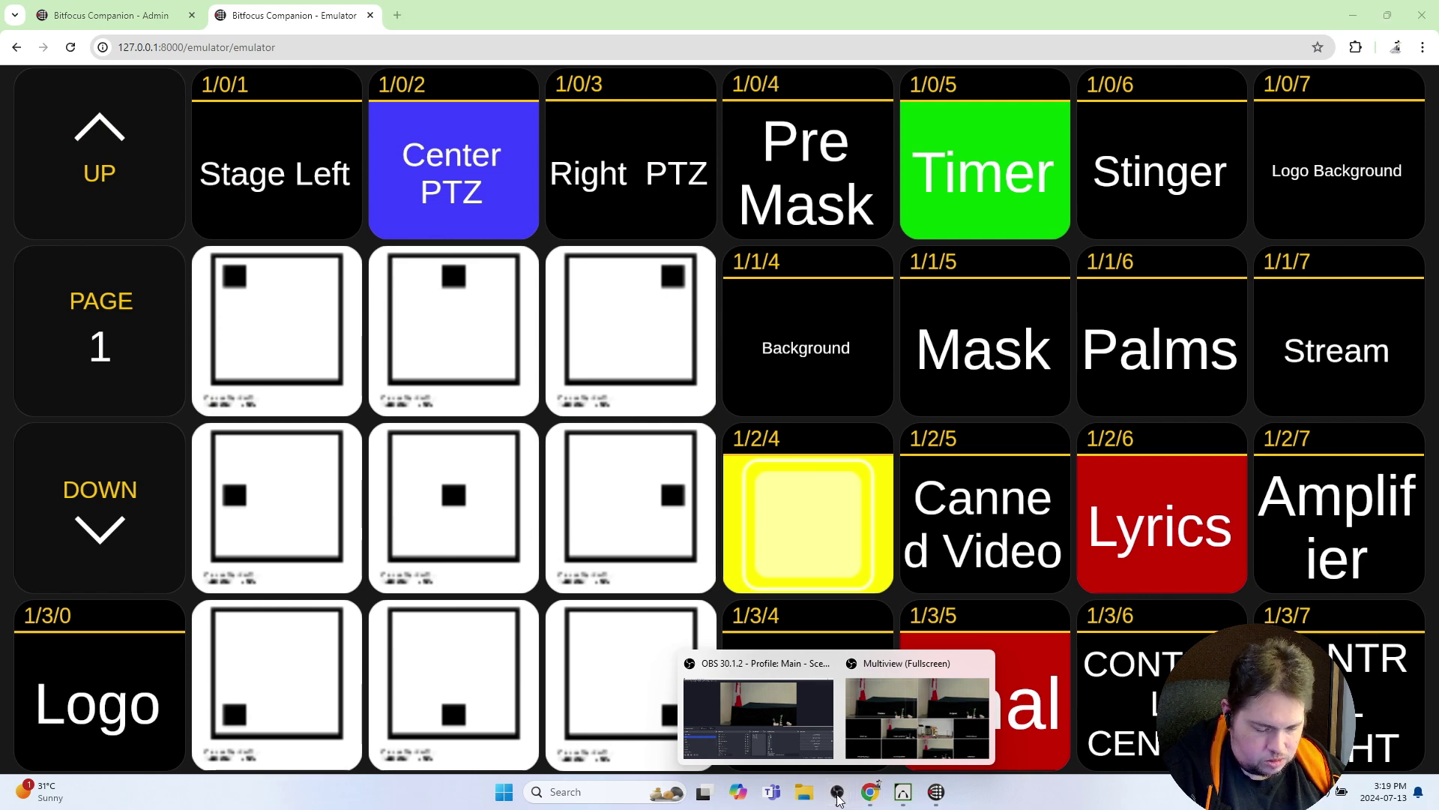
left_click(782, 721)
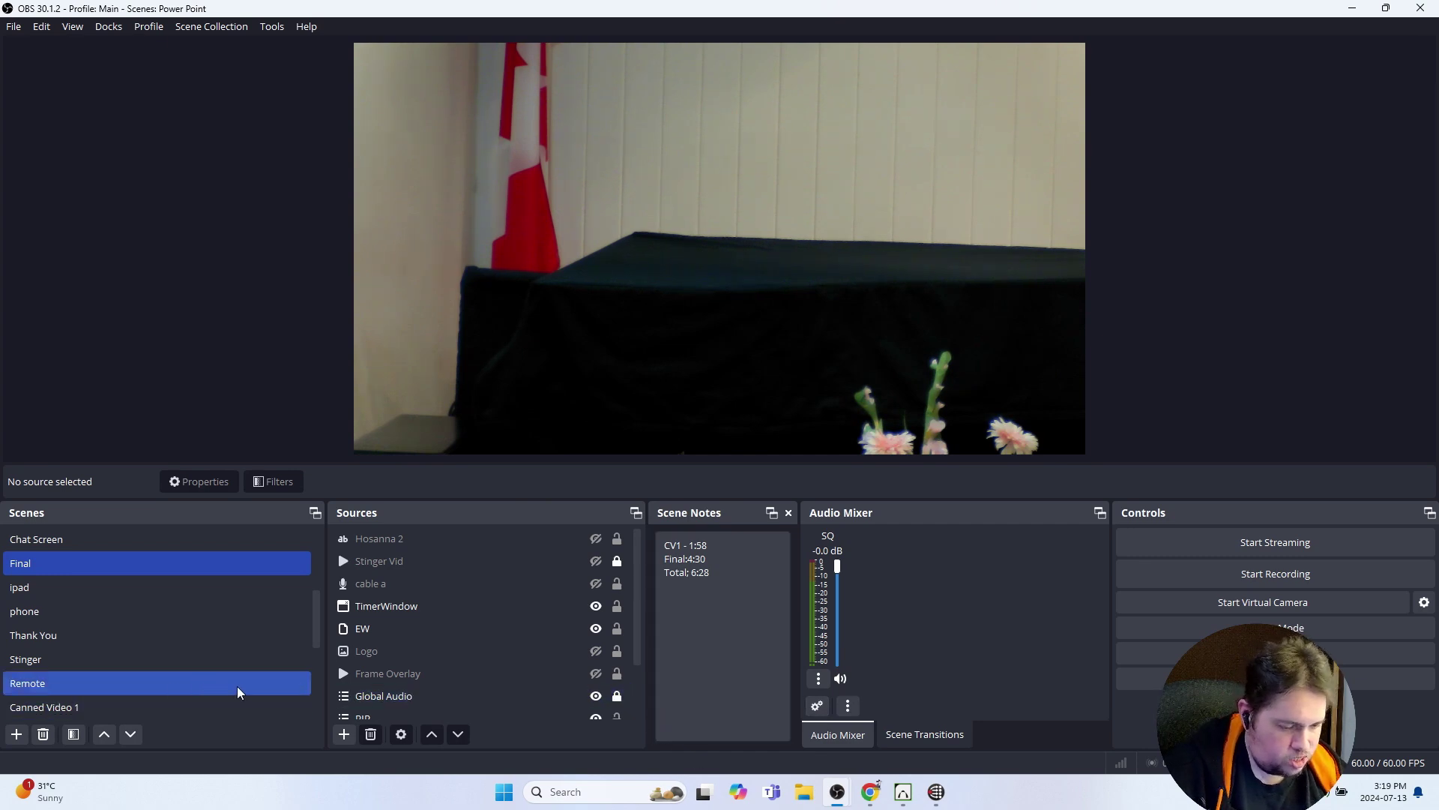
scroll(226, 704, "up", 2)
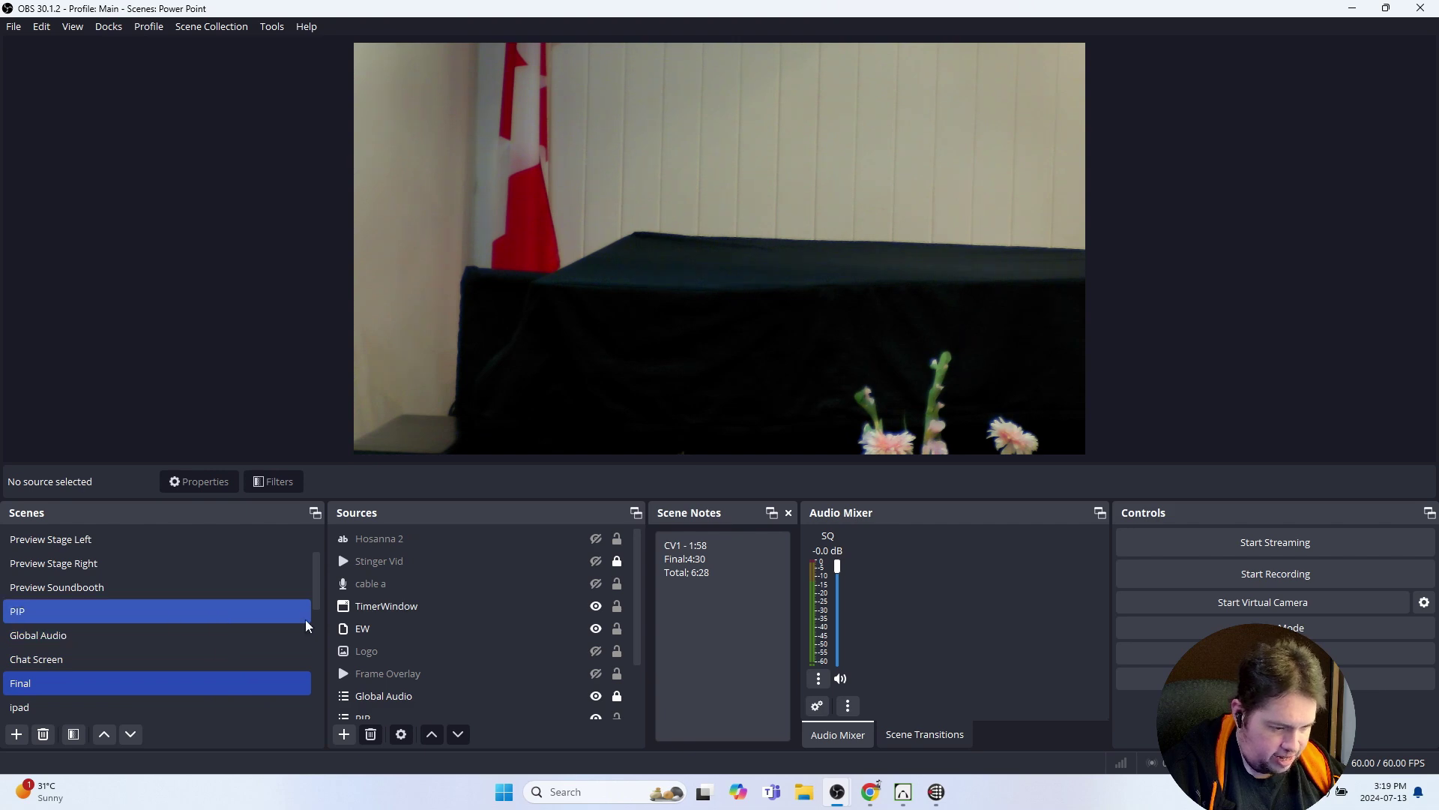
scroll(304, 619, "up", 1)
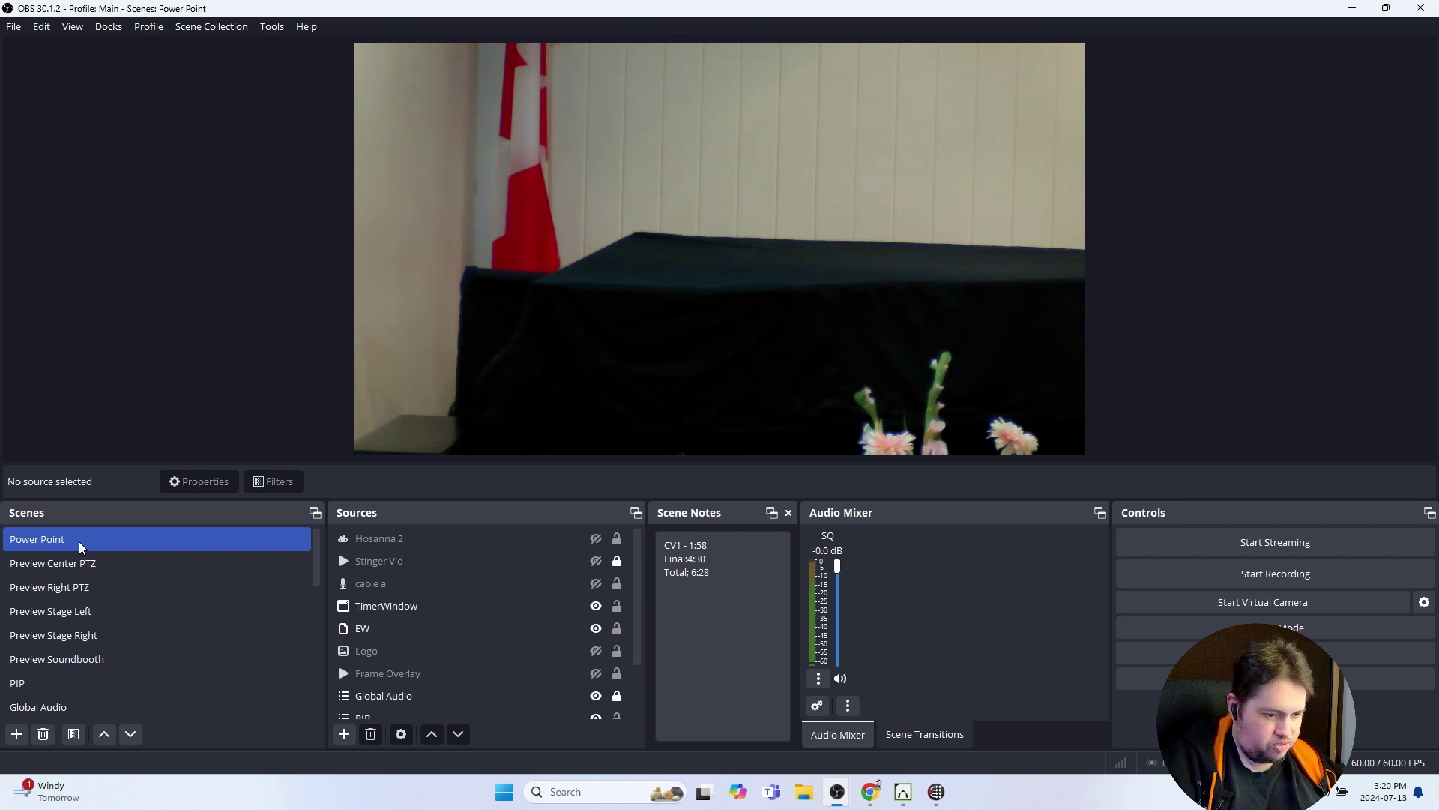
left_click(84, 562)
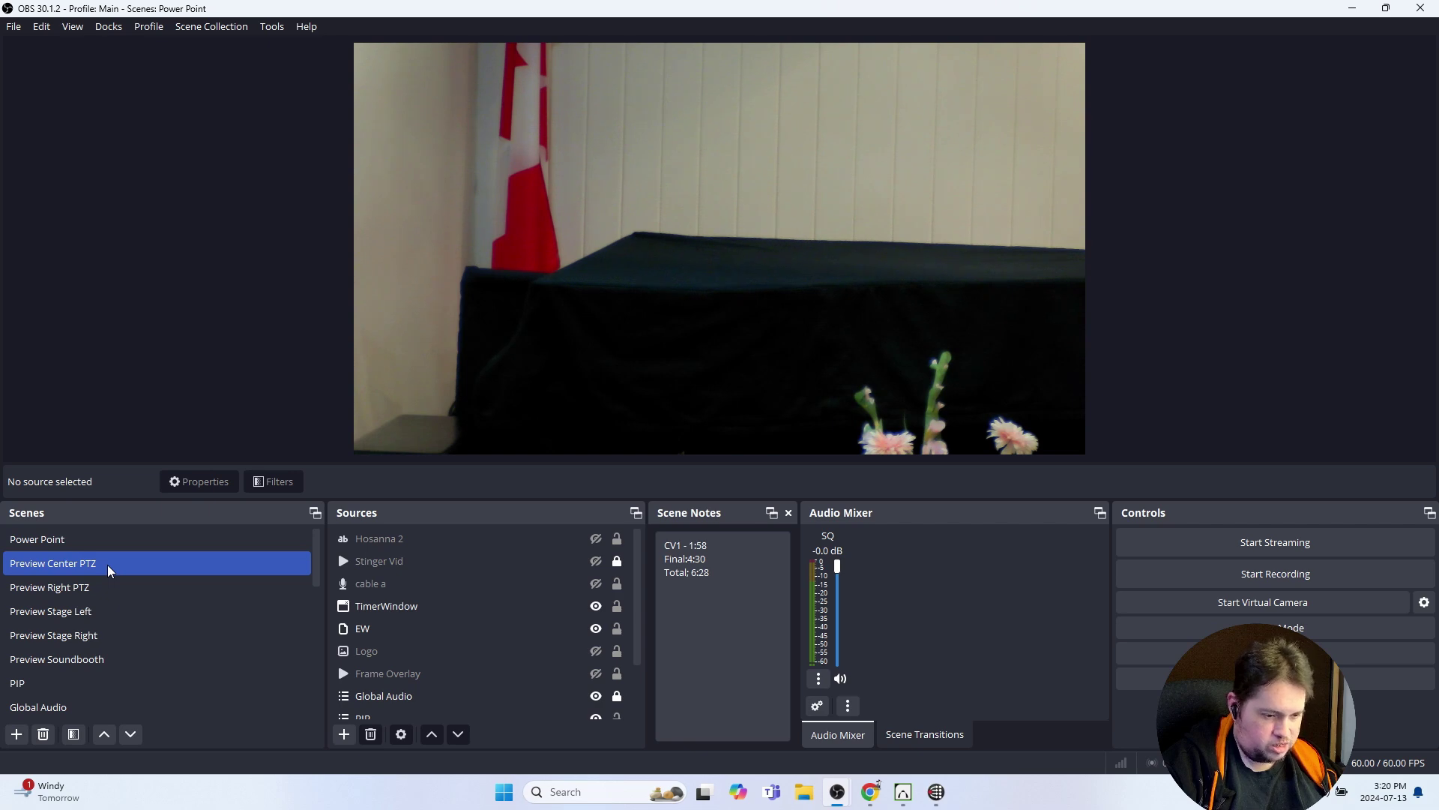
left_click(106, 591)
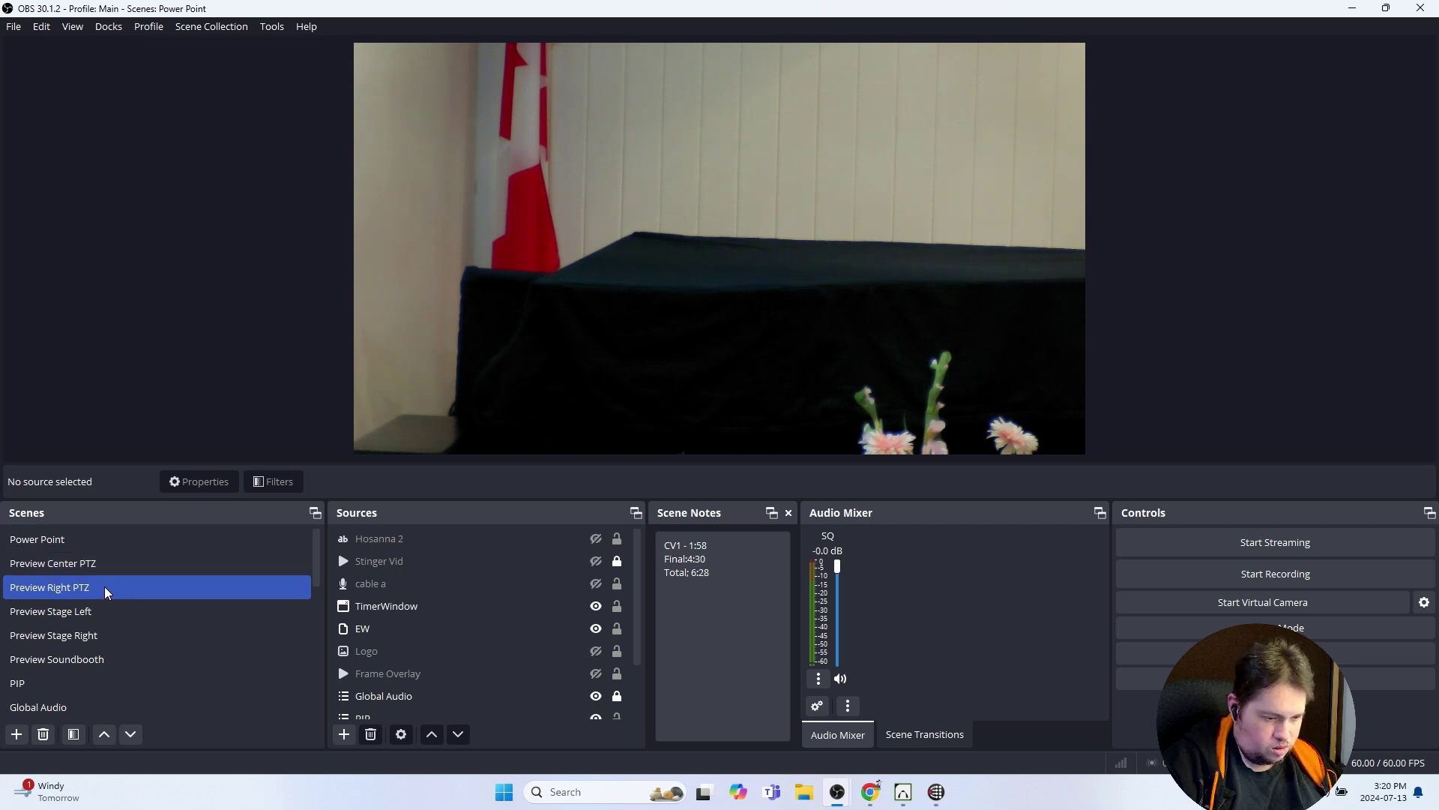
left_click(104, 613)
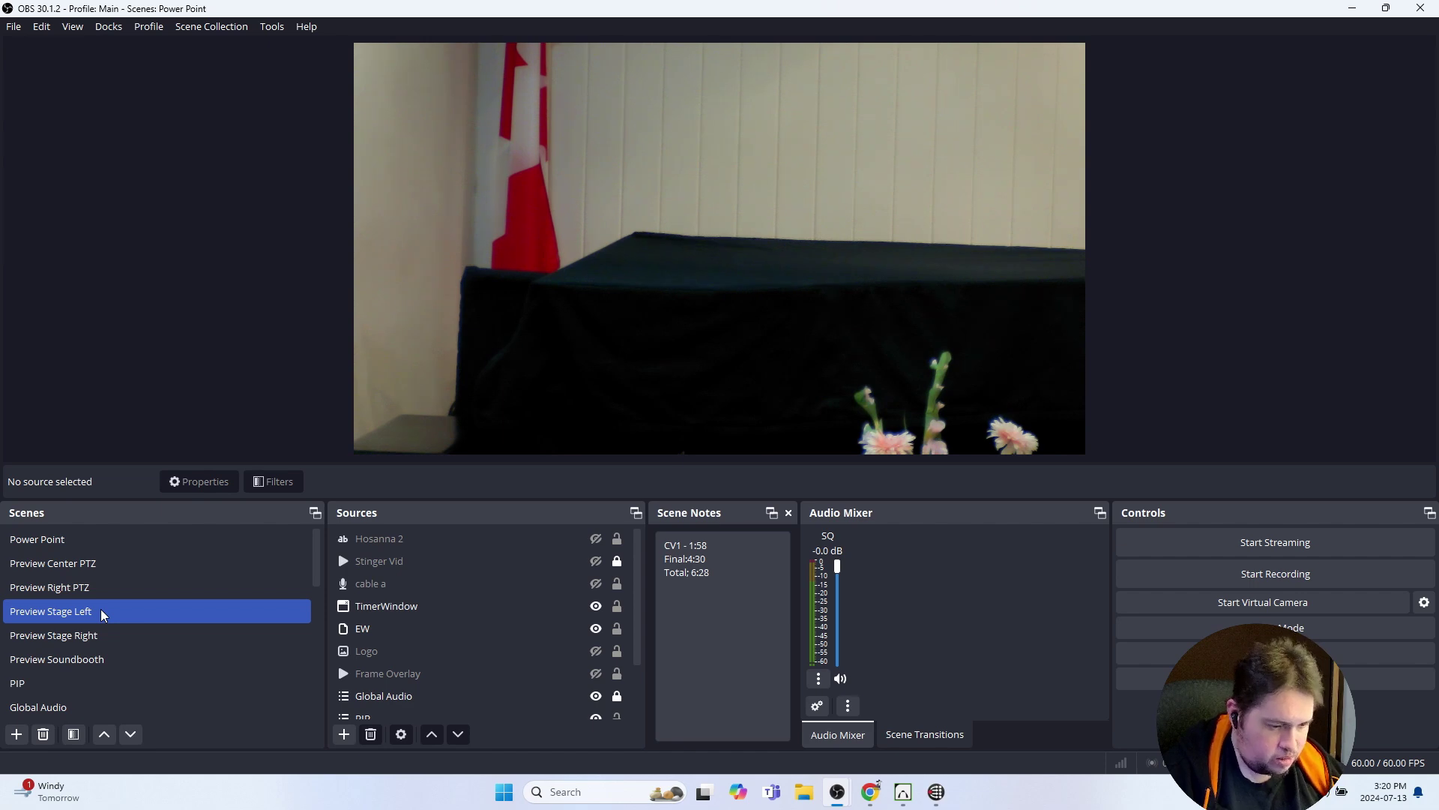
left_click(104, 588)
left_click(104, 566)
left_click(104, 588)
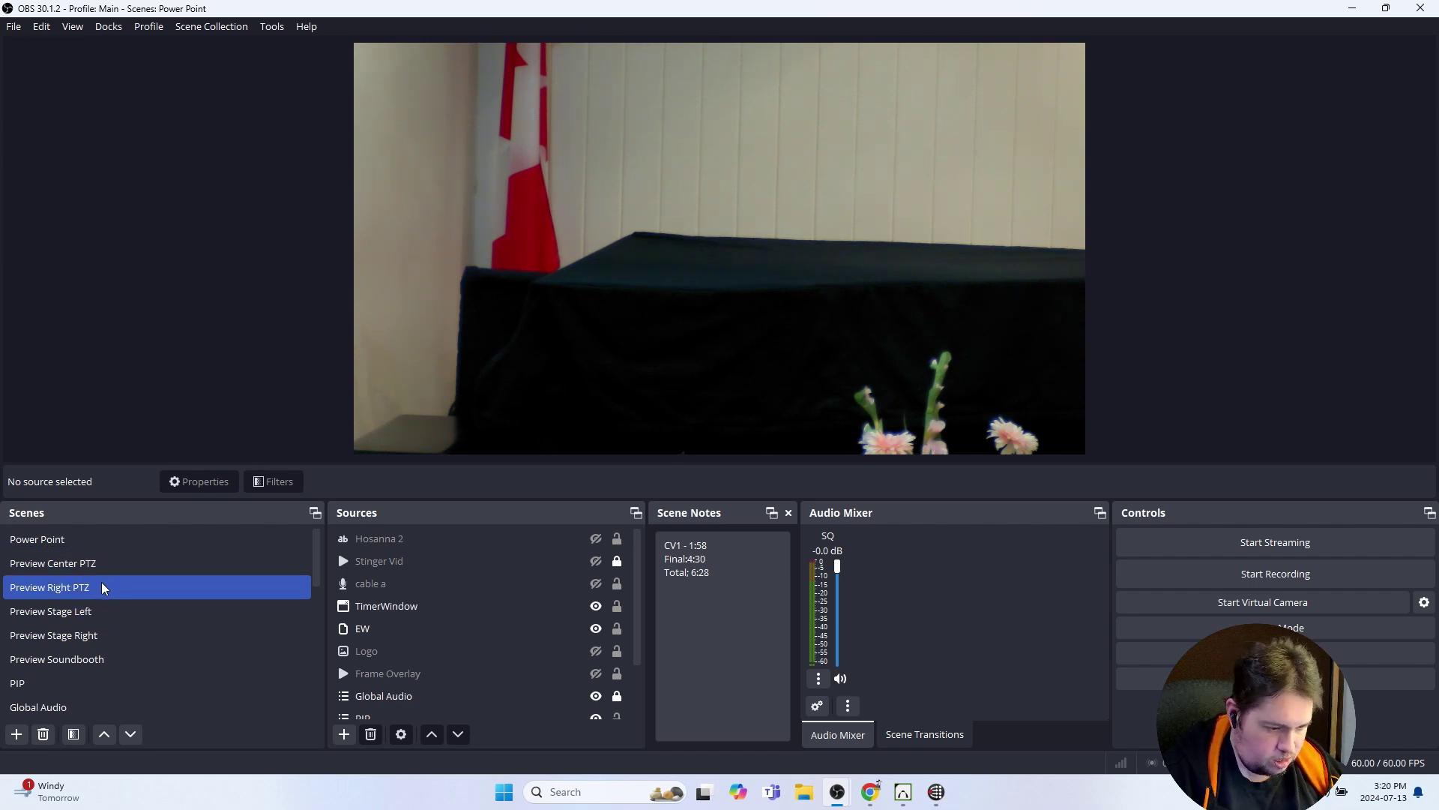
left_click(102, 608)
left_click(105, 634)
left_click(108, 611)
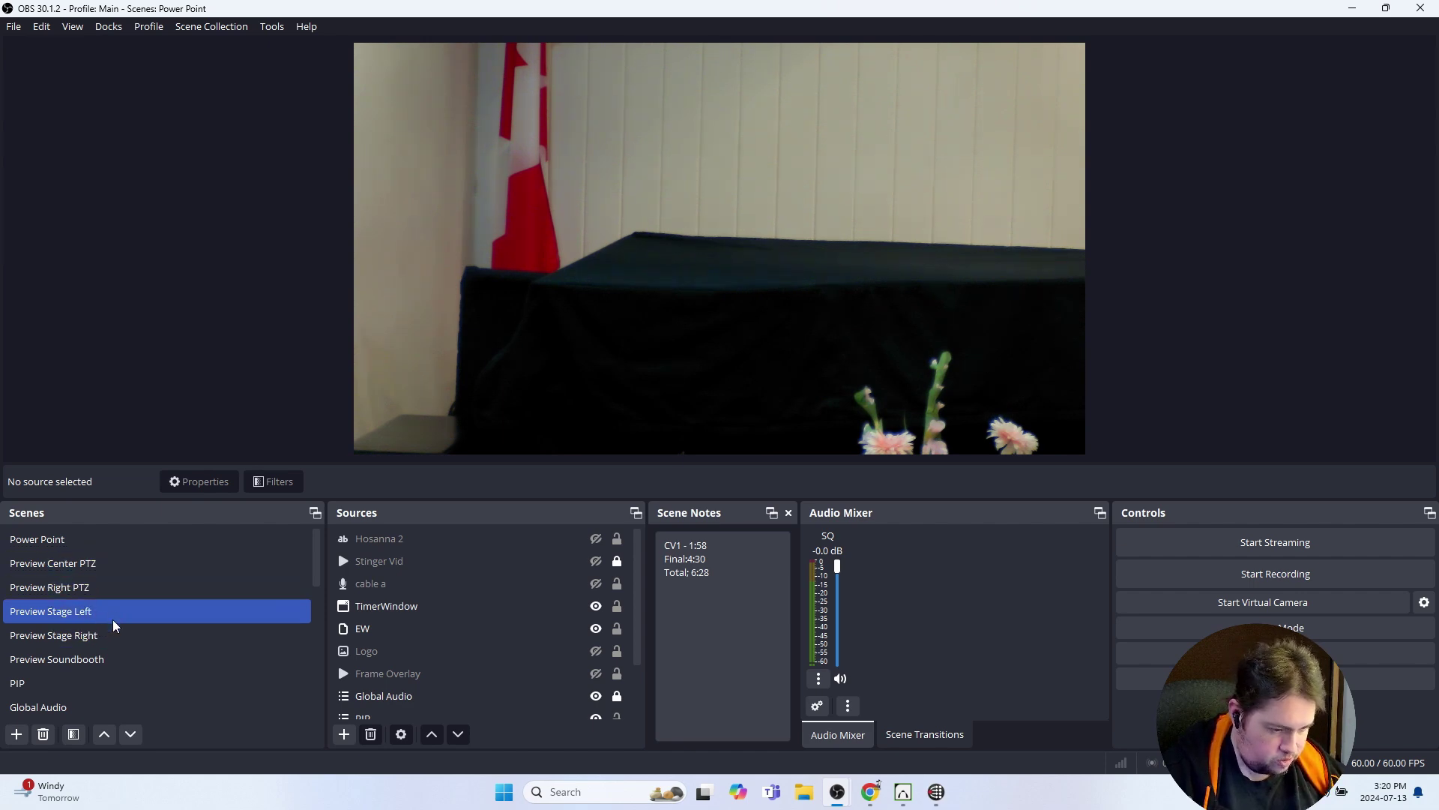
left_click(117, 634)
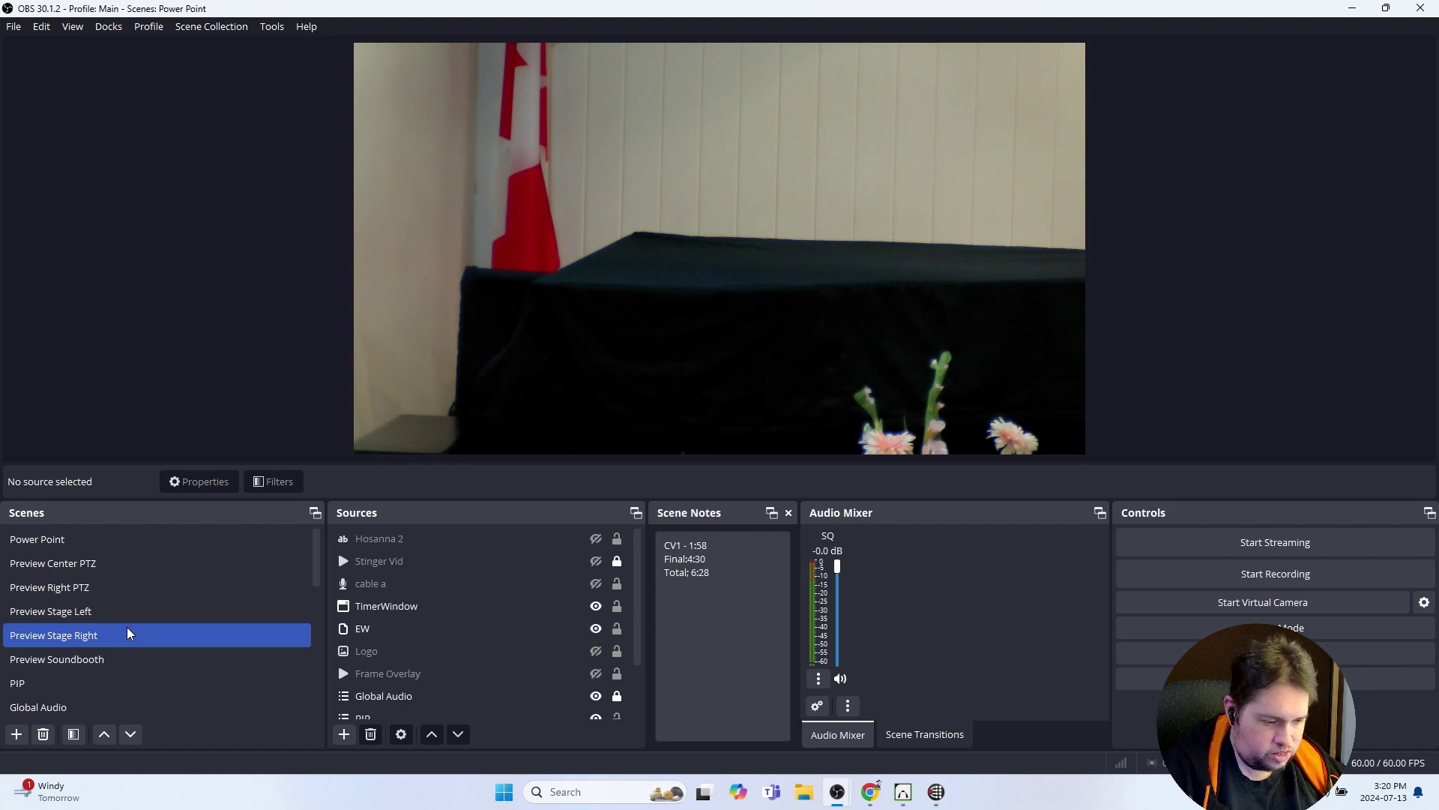
left_click(129, 659)
Open the PIP scene and go through its mirror sources from Mirror Stage Right to Mirror Center PTZ
left_click(123, 680)
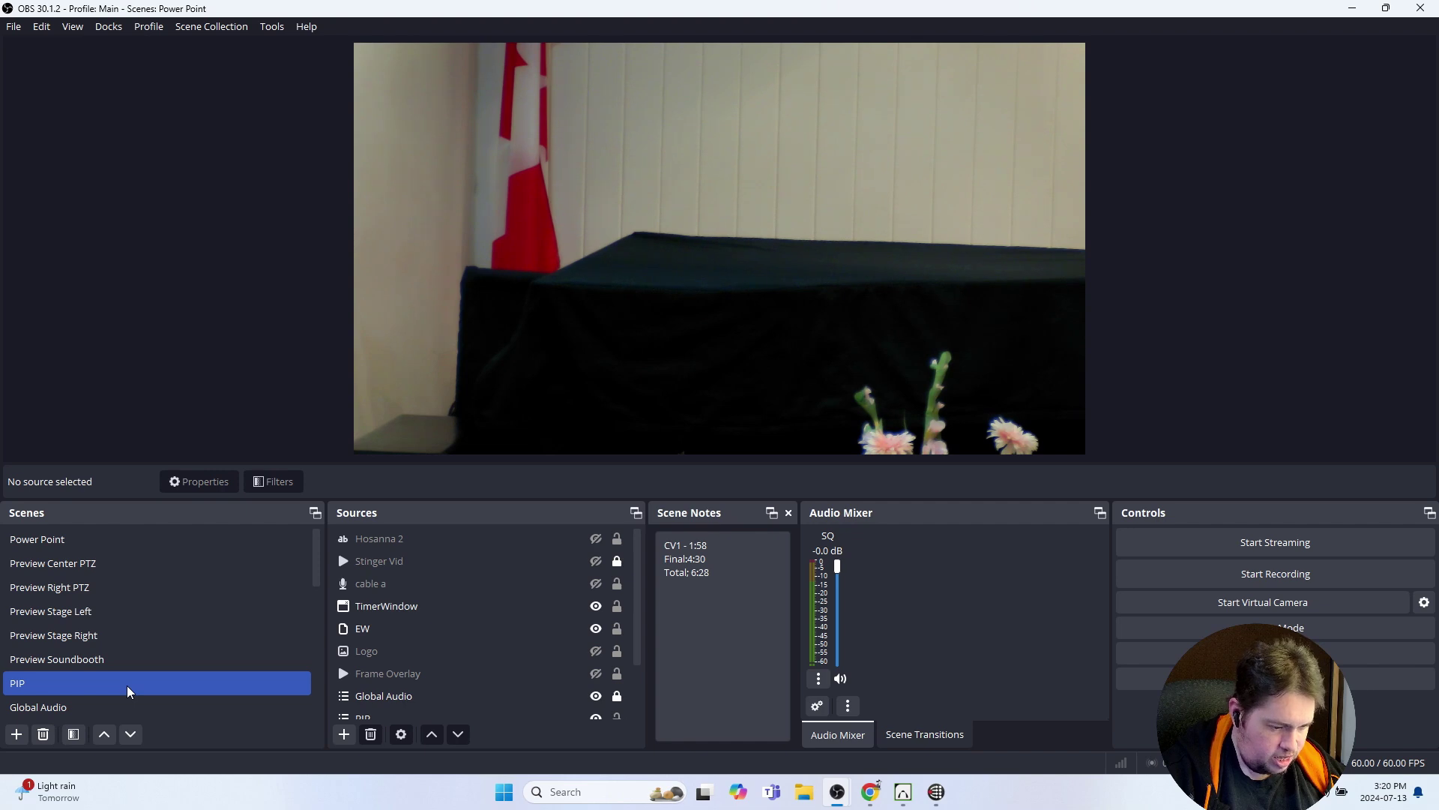
left_click(128, 685)
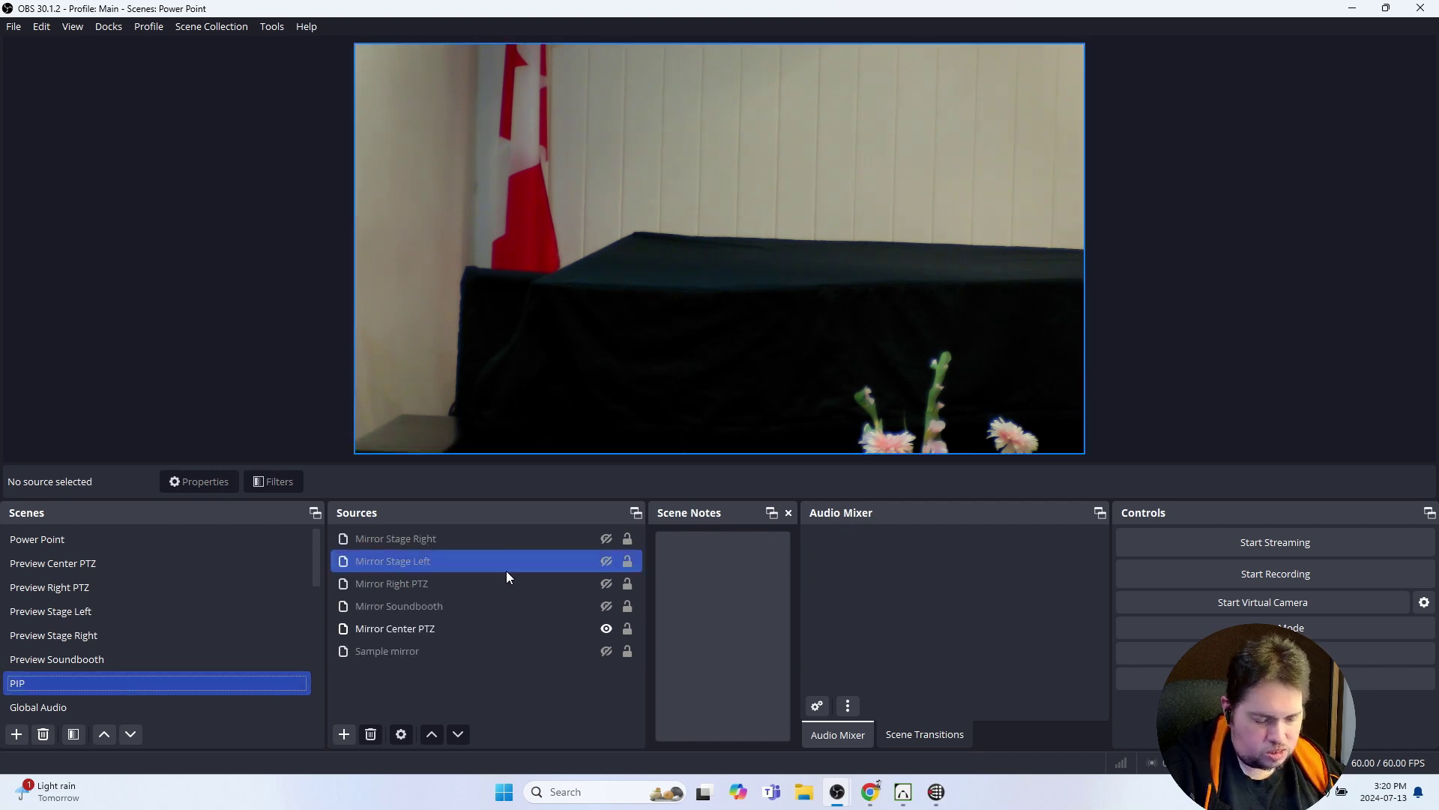
left_click(506, 626)
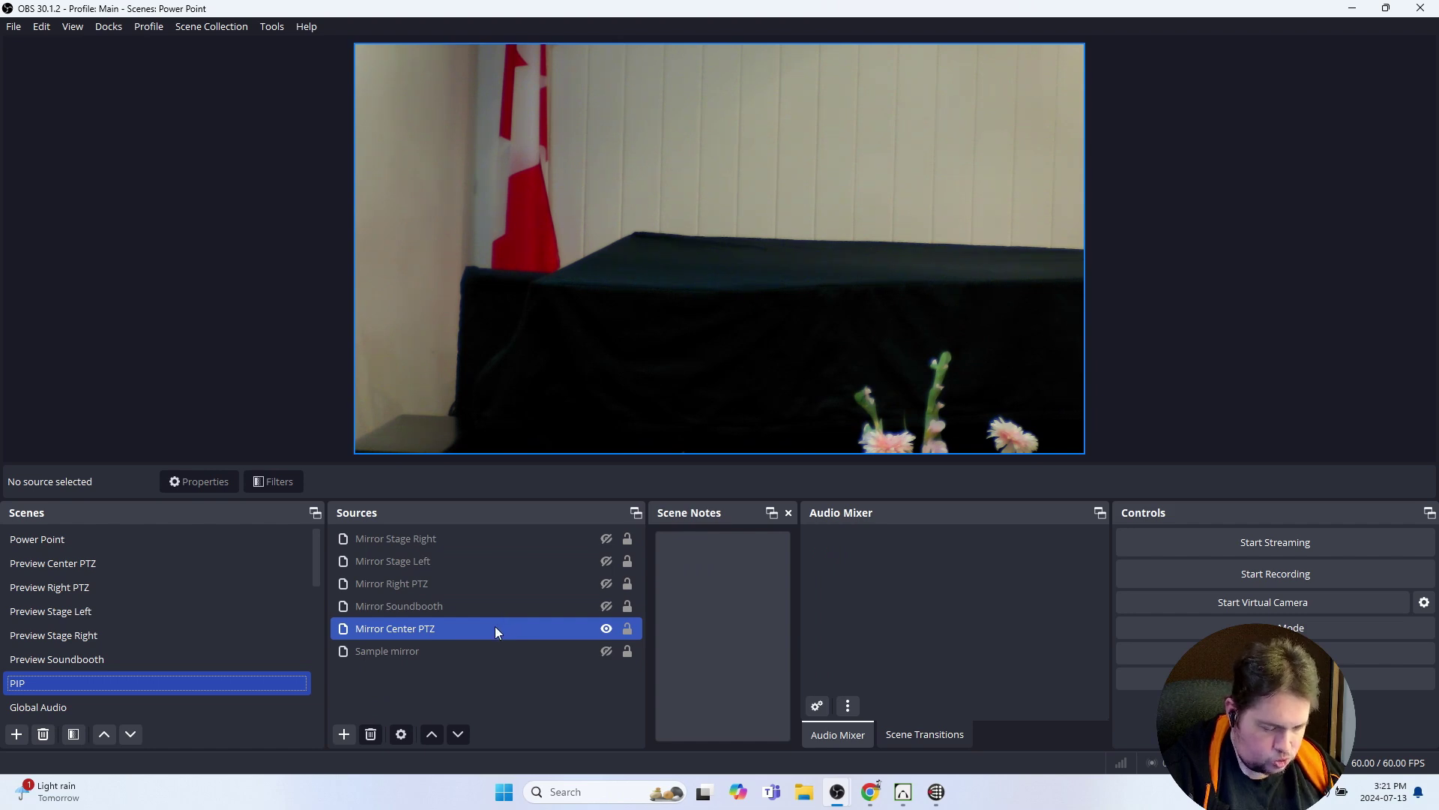
mouse_move(495, 632)
left_mouse_down()
mouse_move(485, 597)
mouse_move(484, 629)
left_mouse_up()
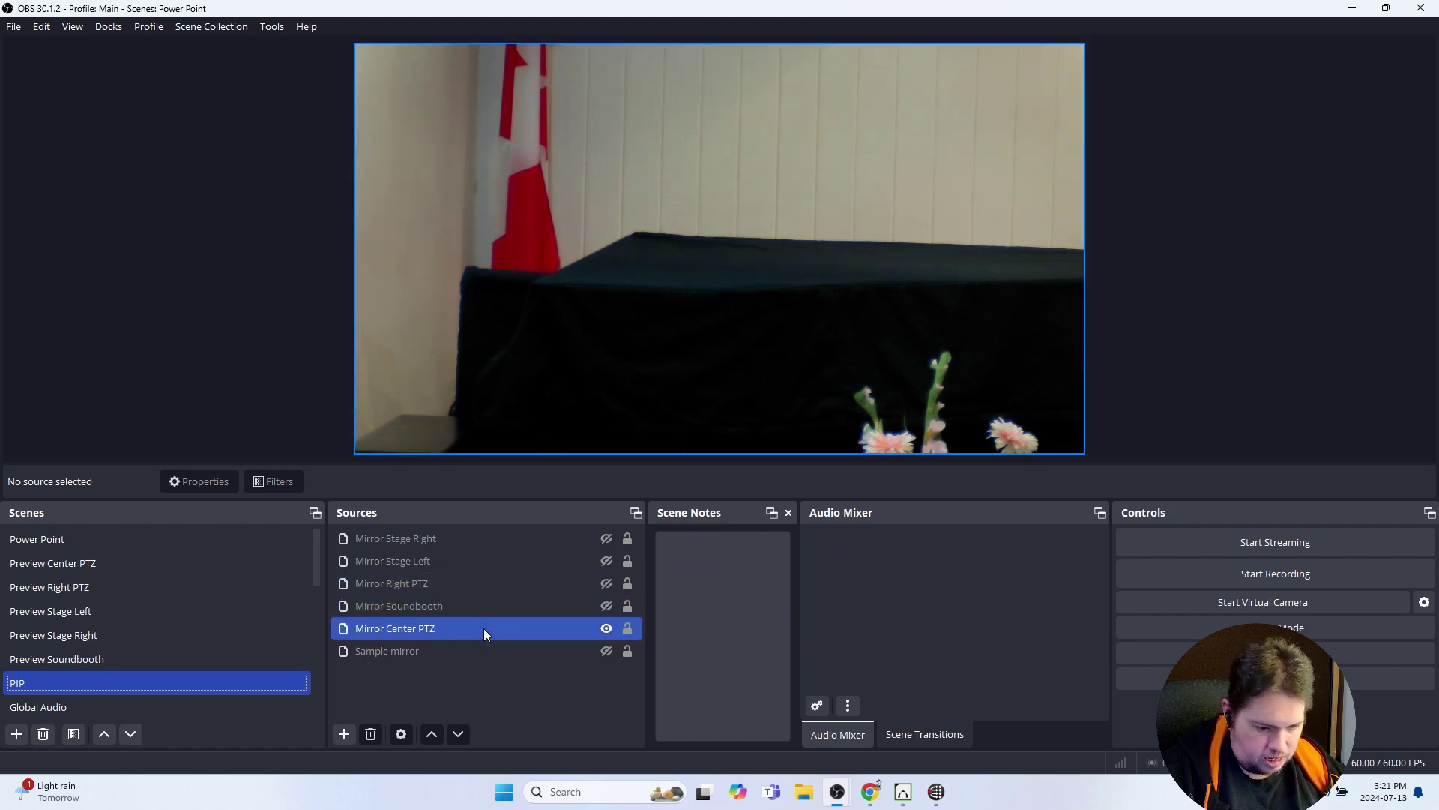
left_click(496, 548)
left_click(497, 559)
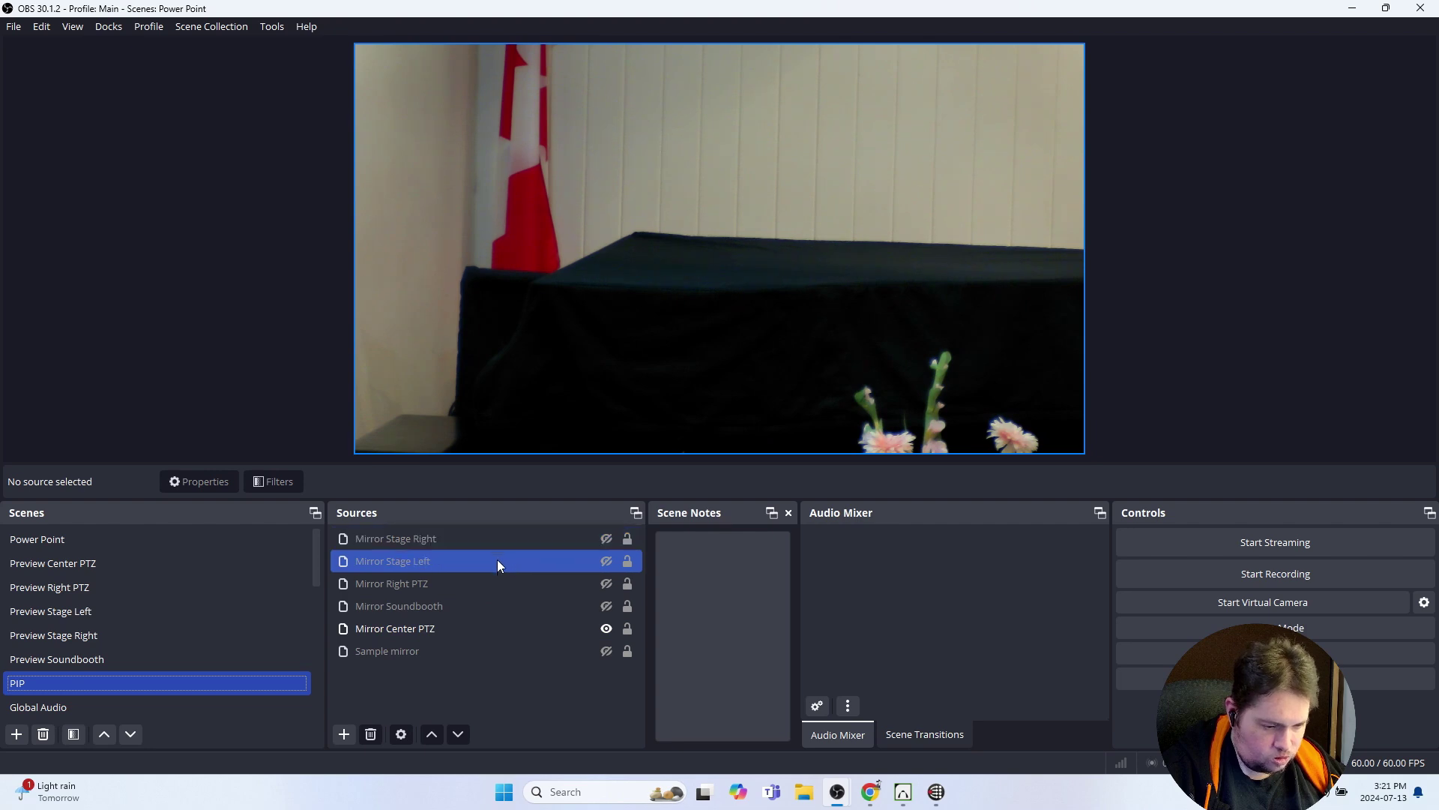
left_click(497, 582)
left_click(486, 606)
left_click(471, 629)
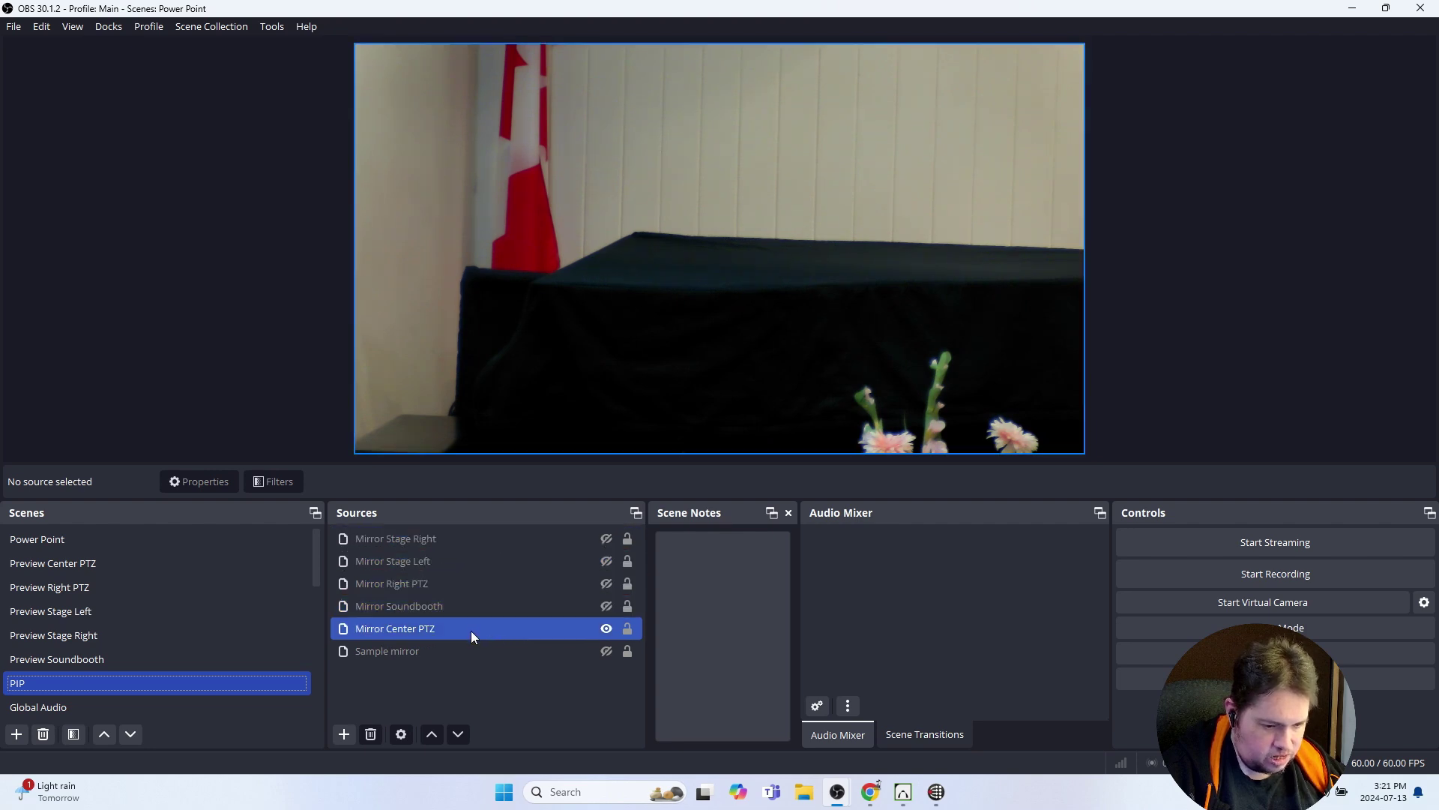
Compare the visibility of the Sample mirror and Mirror Center PTZ sources in the PIP scene
left_click(487, 668)
left_click(480, 650)
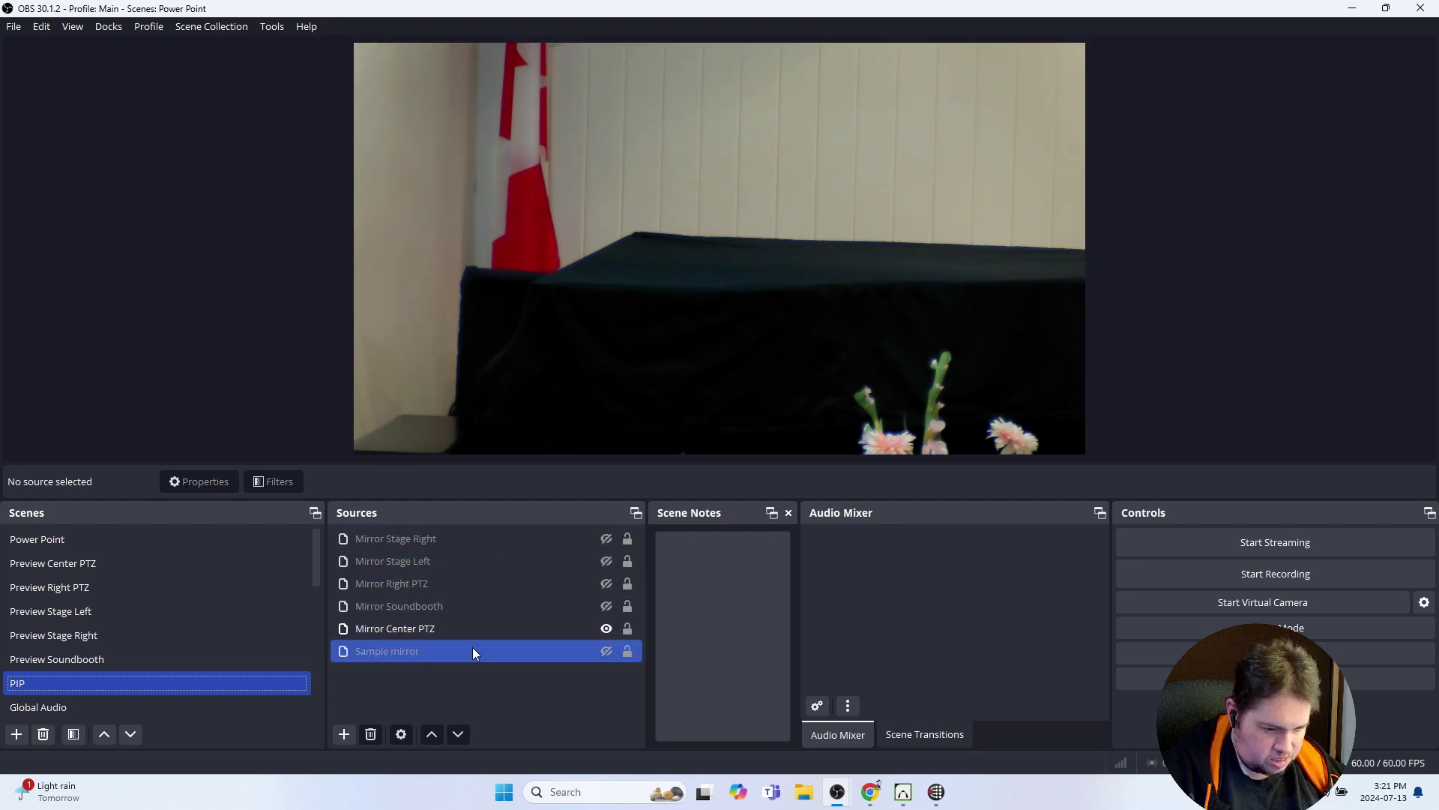
left_click(454, 632)
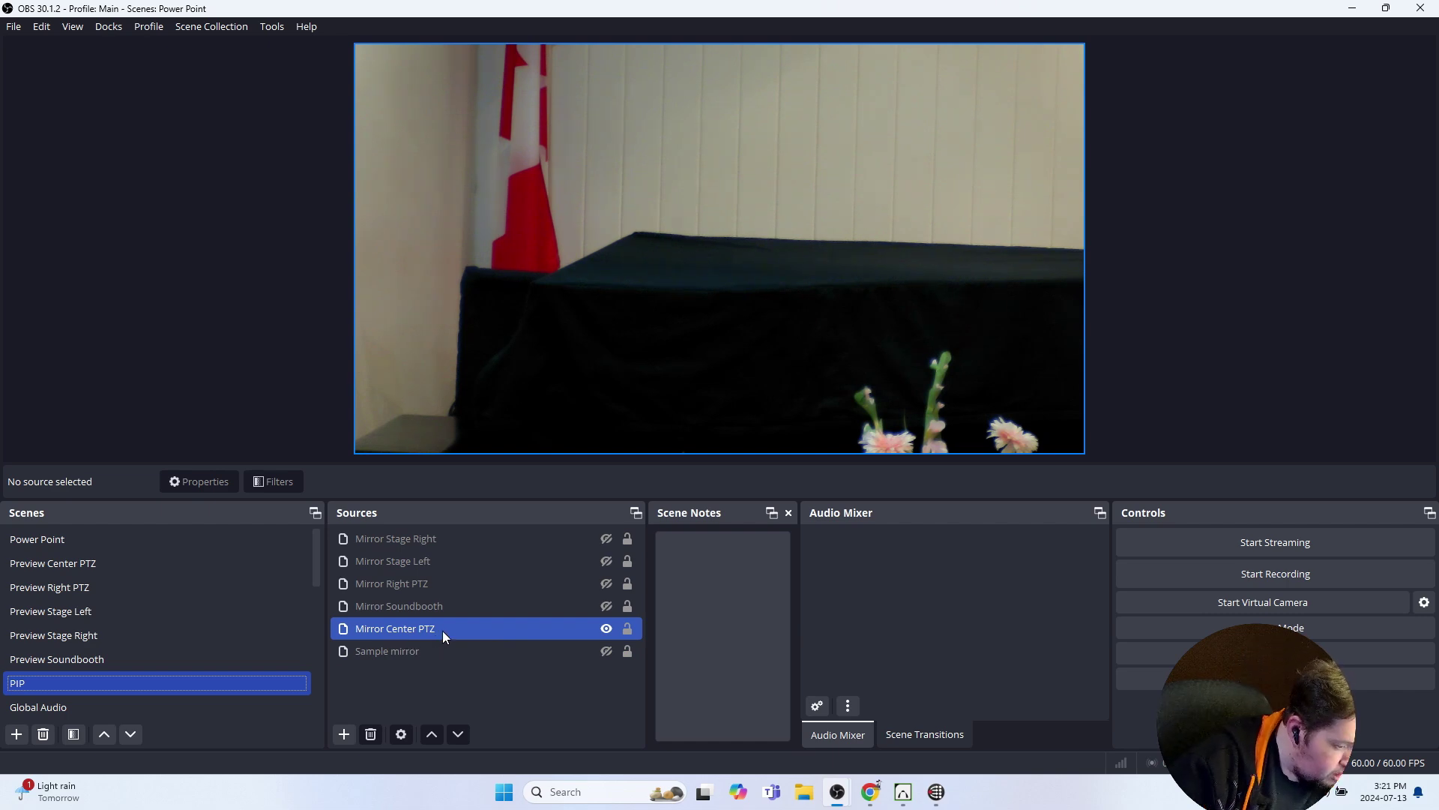
left_click(460, 654)
left_click(452, 634)
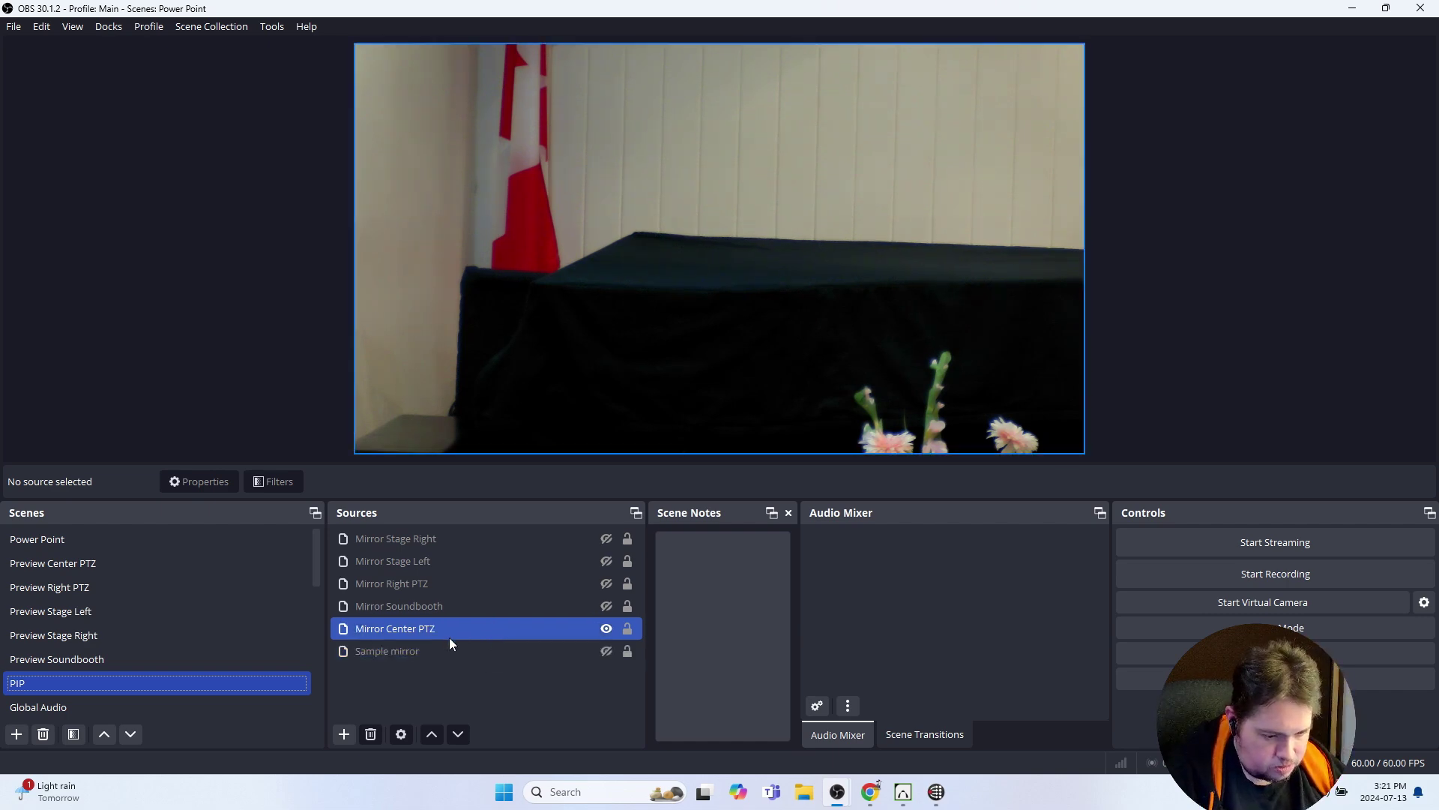
left_click(601, 649)
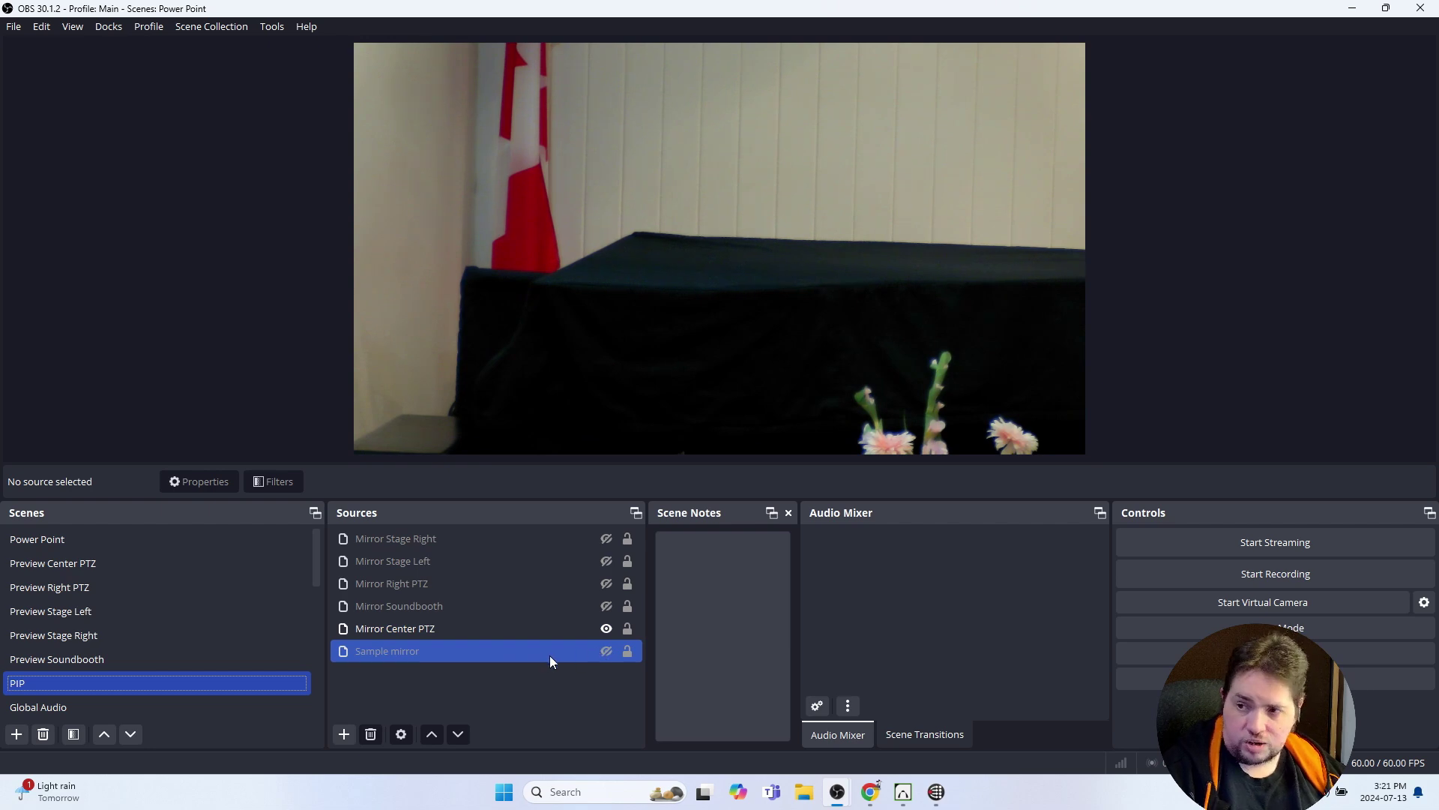
left_click(583, 678)
left_click(601, 650)
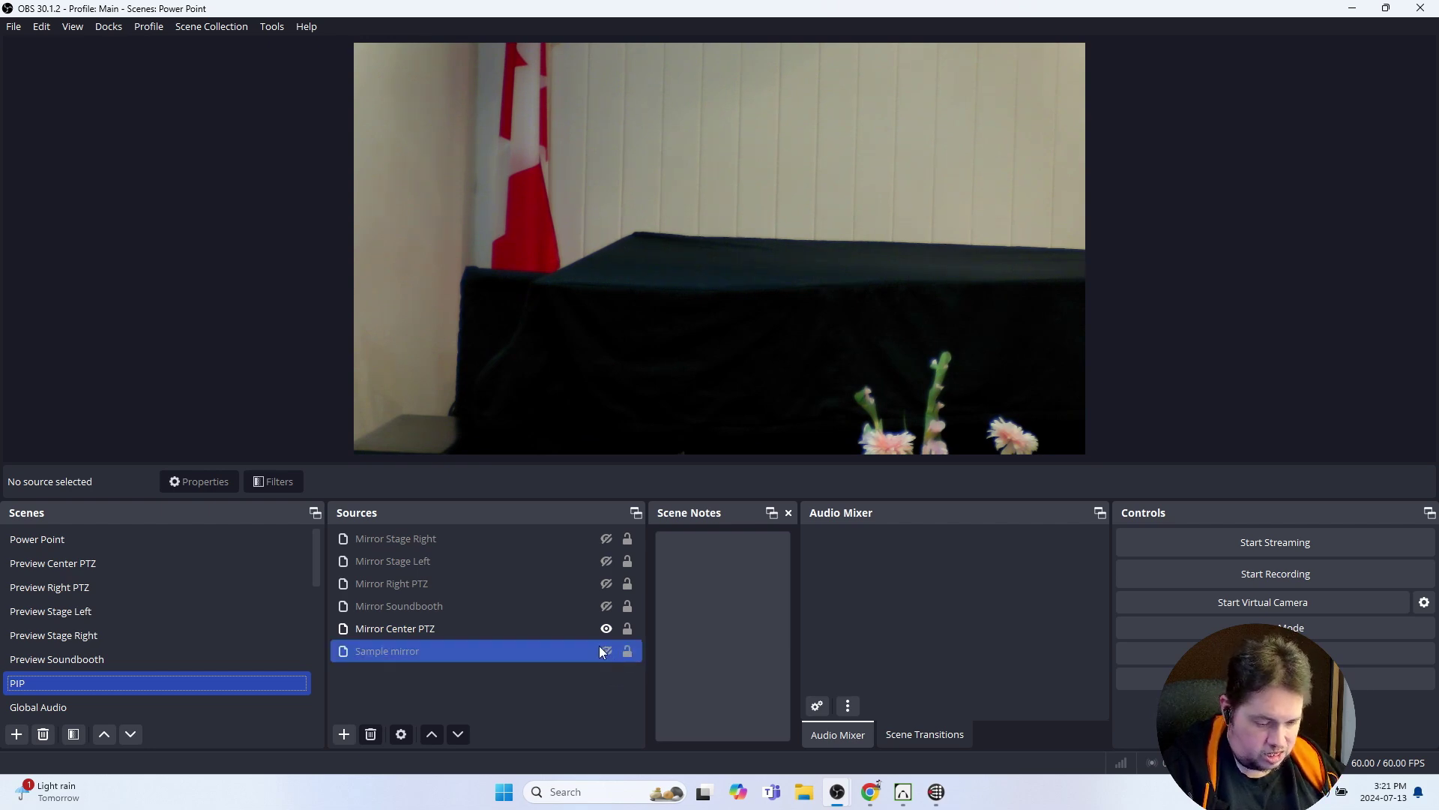
left_click(595, 631)
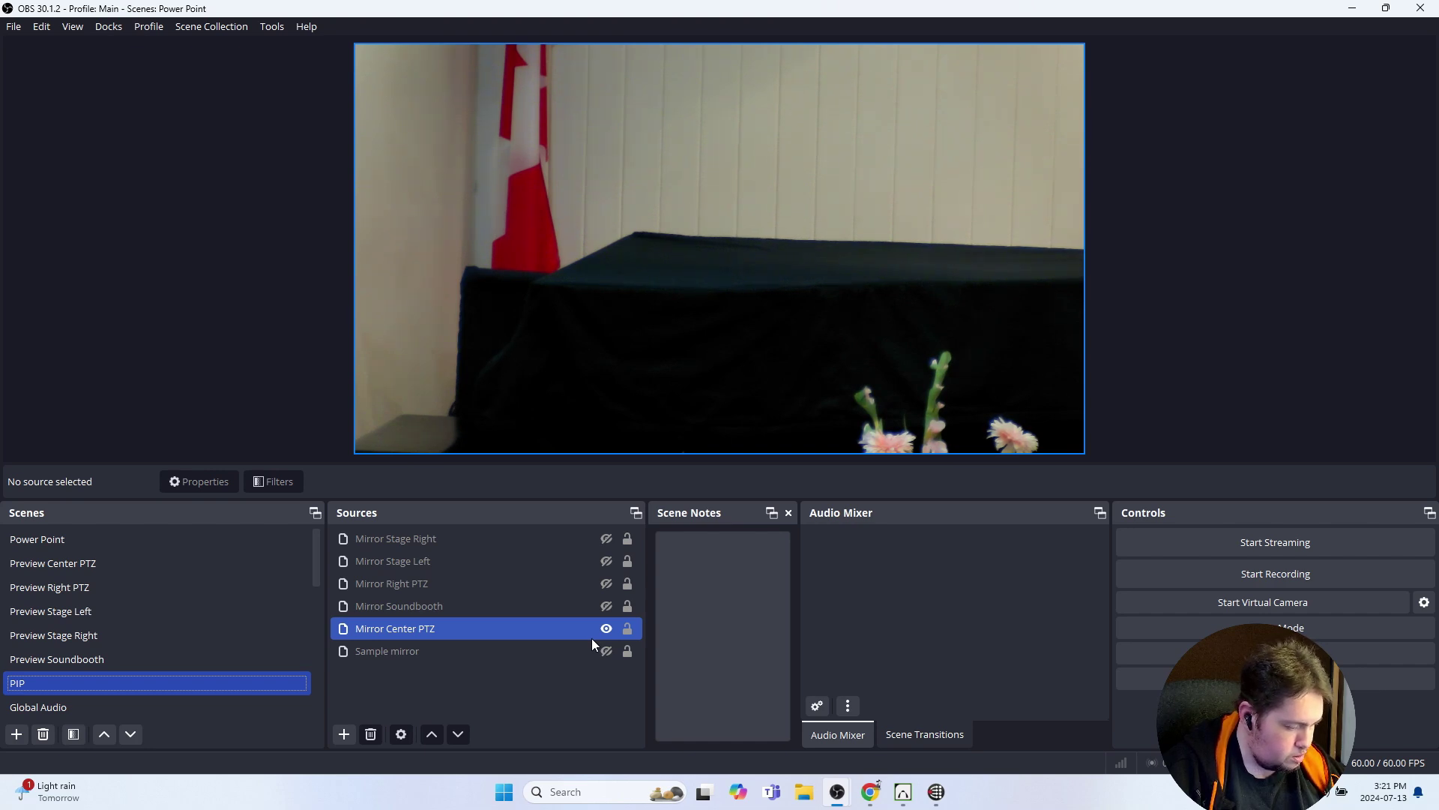
left_click(591, 637, "ctrl")
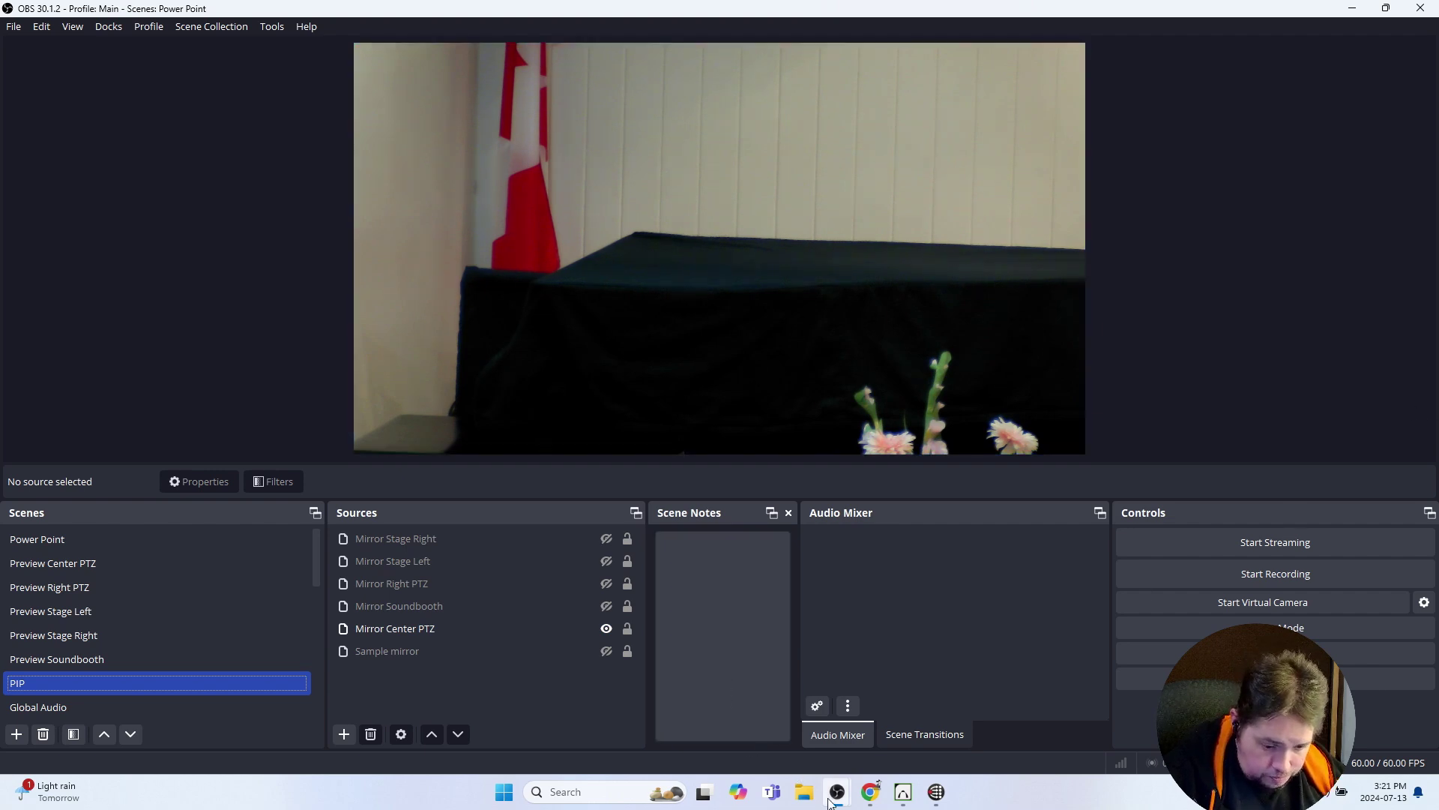
Check the button page in the Companion emulator in Chrome, and return to the main OBS window
left_click(883, 793)
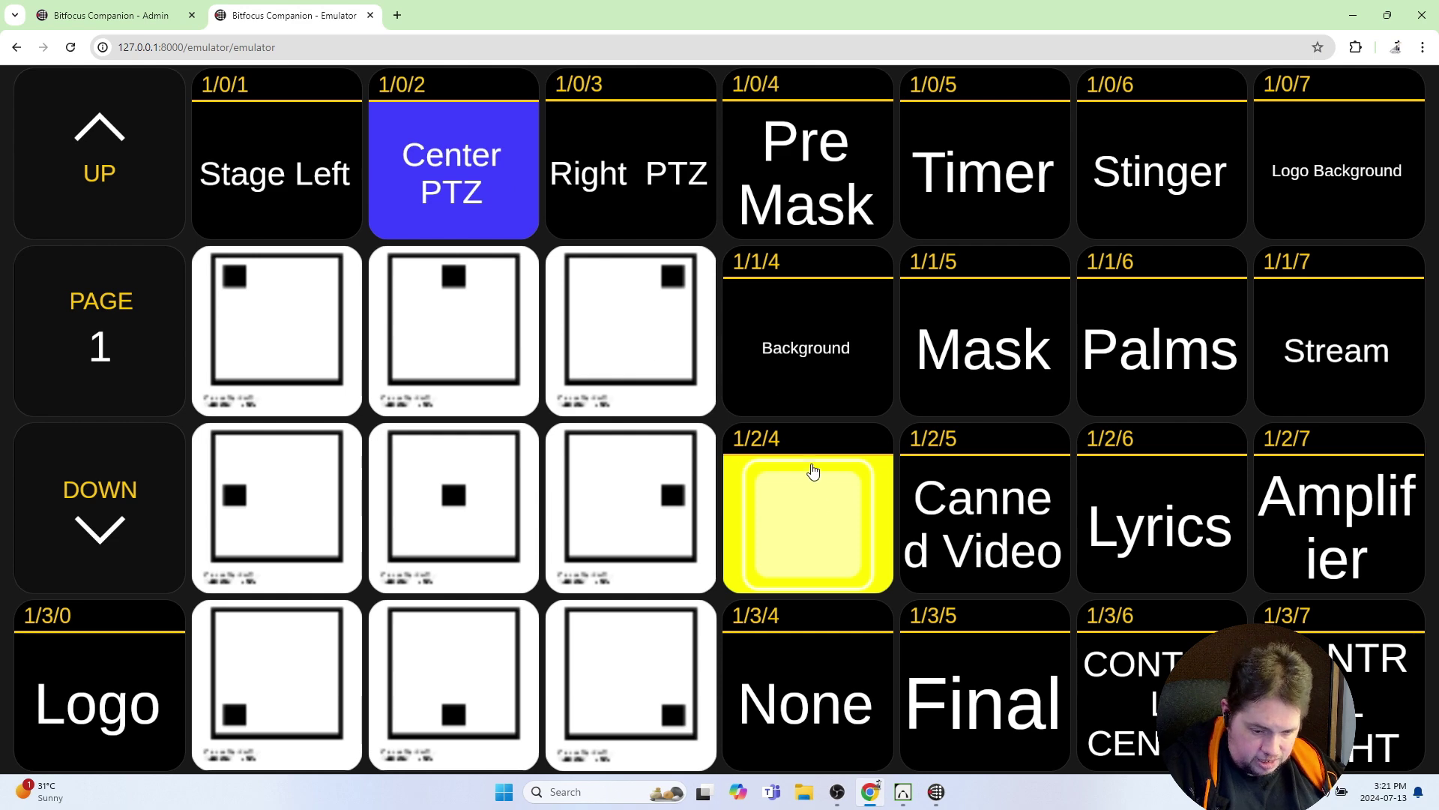
mouse_move(839, 794)
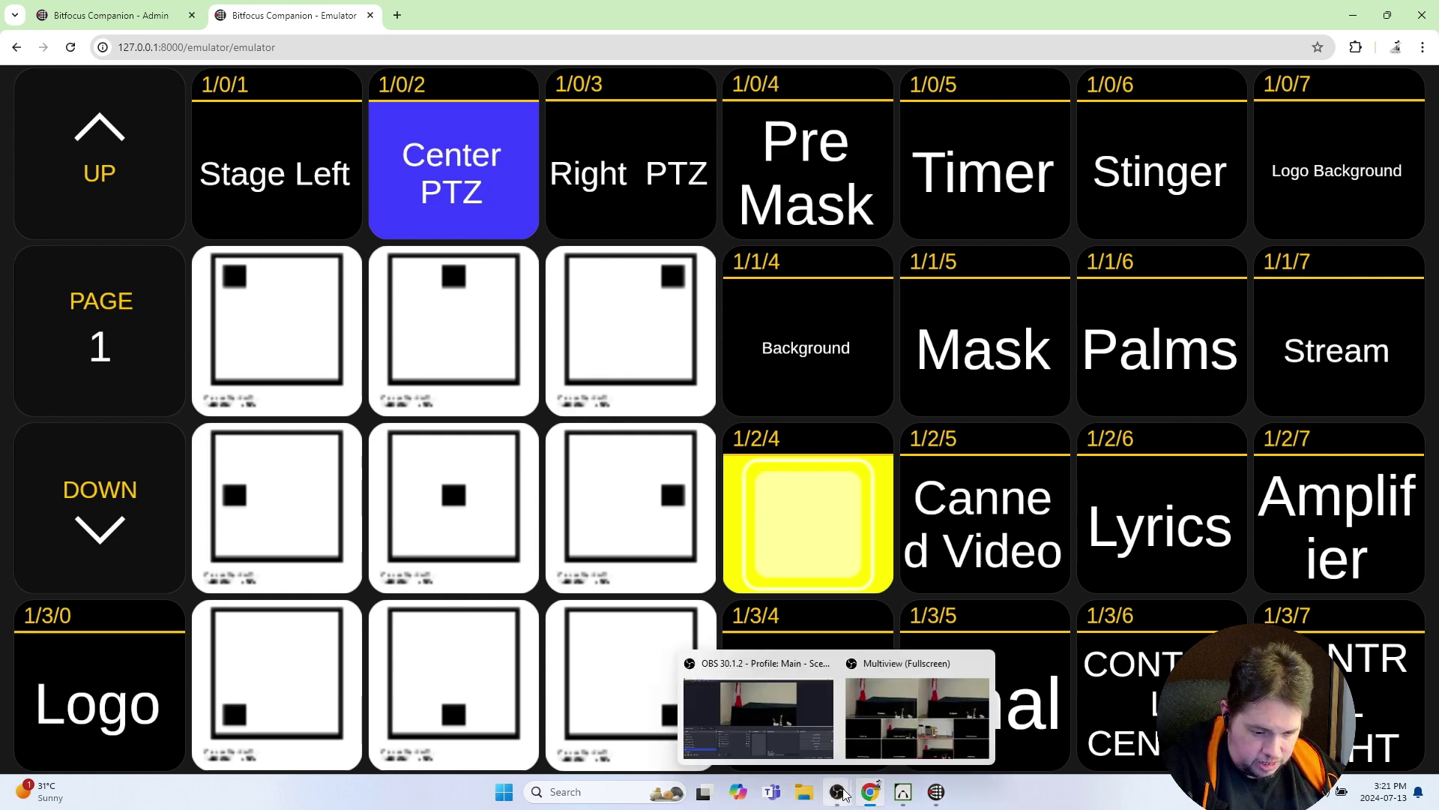
left_click(781, 702)
Examine the visibility toggles of Mirror Center PTZ, Mirror Soundbooth and Sample mirror in the PIP scene
left_click(498, 650)
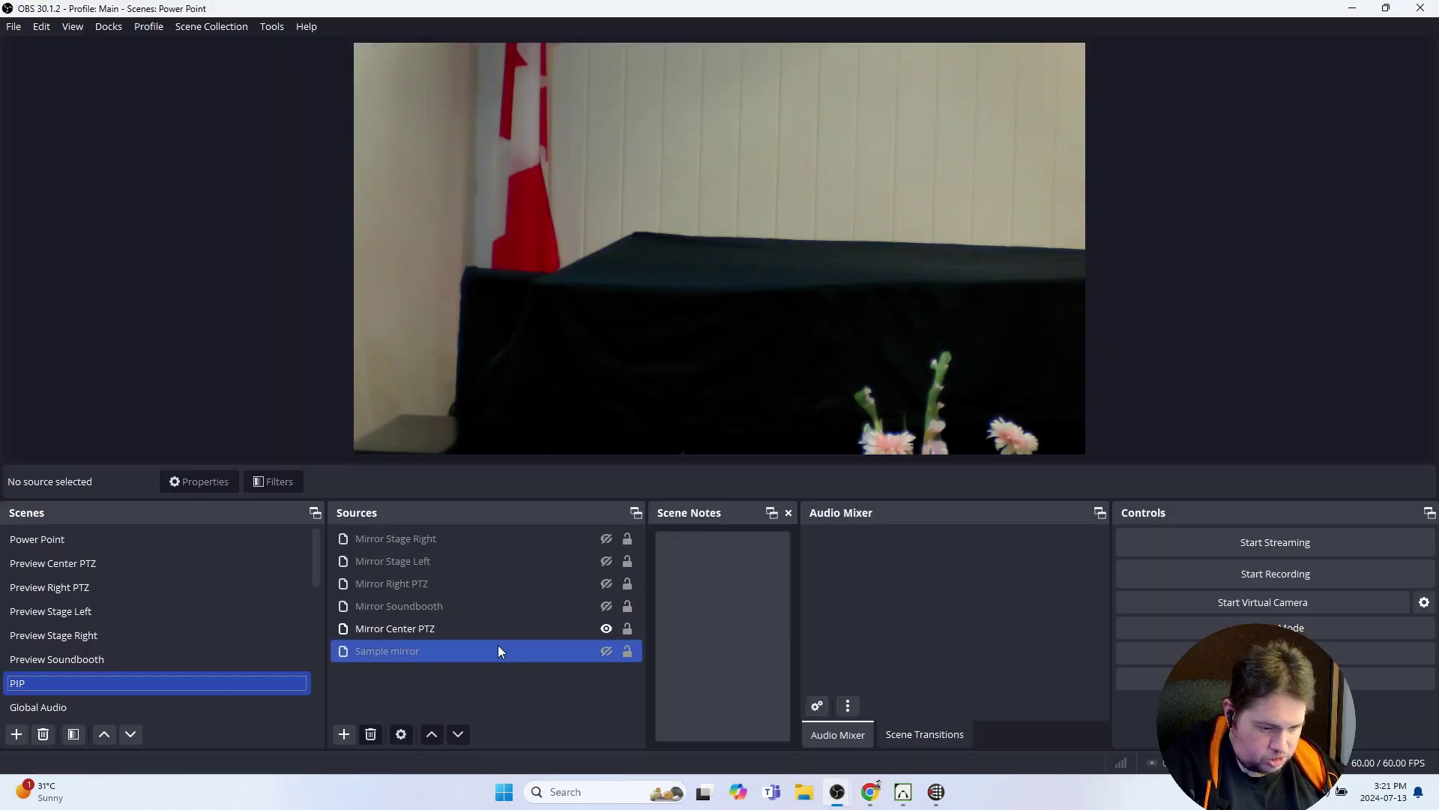
left_click(478, 633)
left_click(518, 649)
left_click(609, 633)
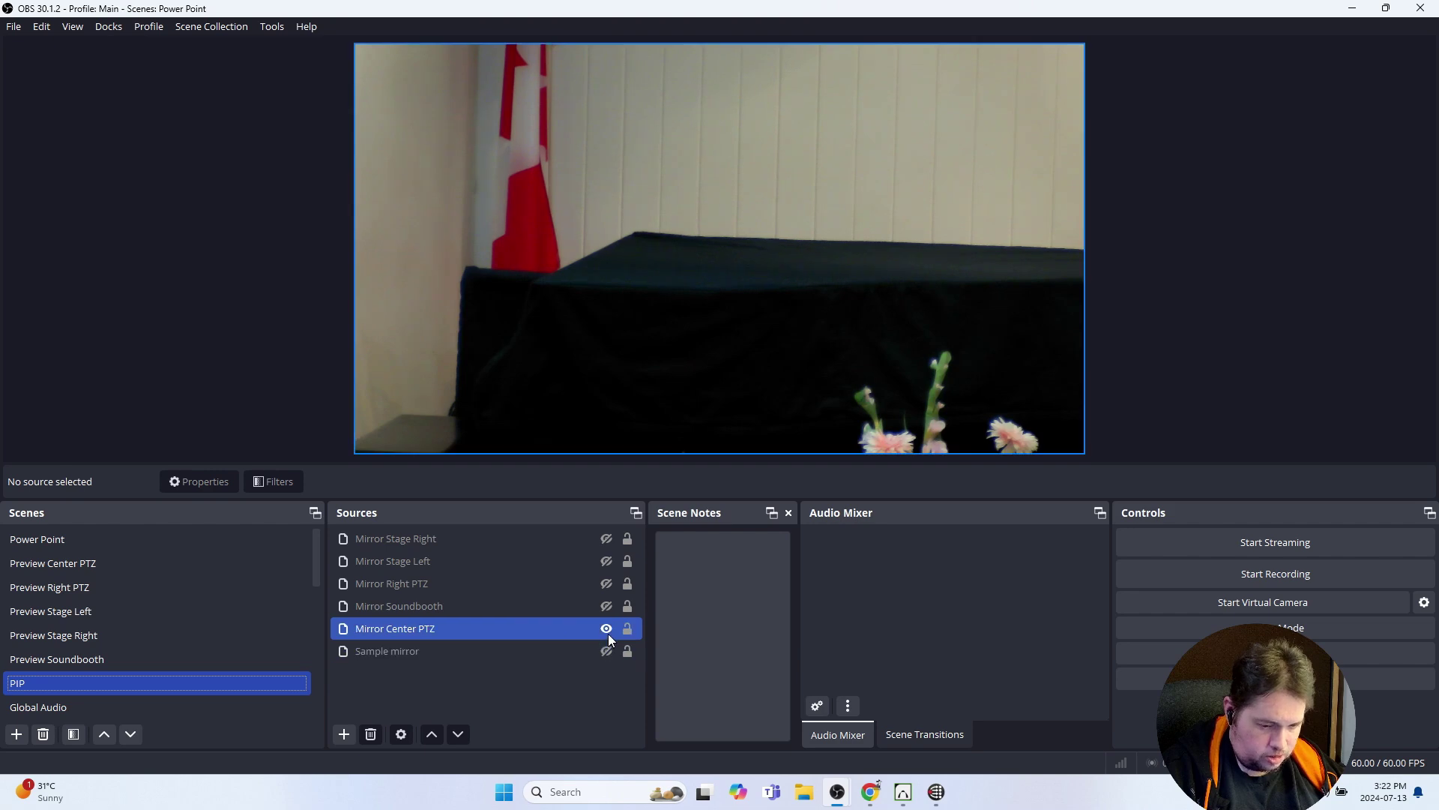
left_click(608, 613)
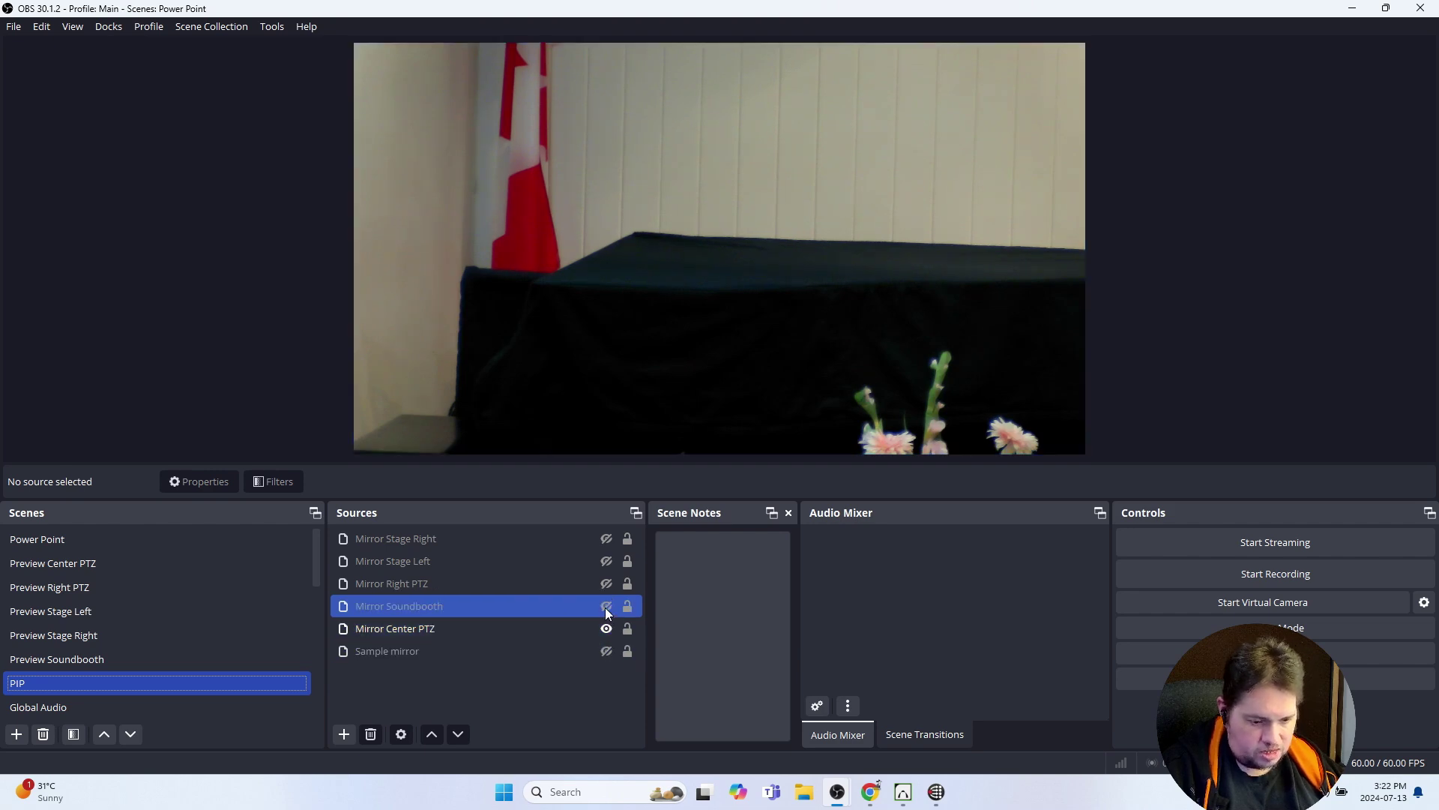
left_click(604, 632)
left_click(607, 611)
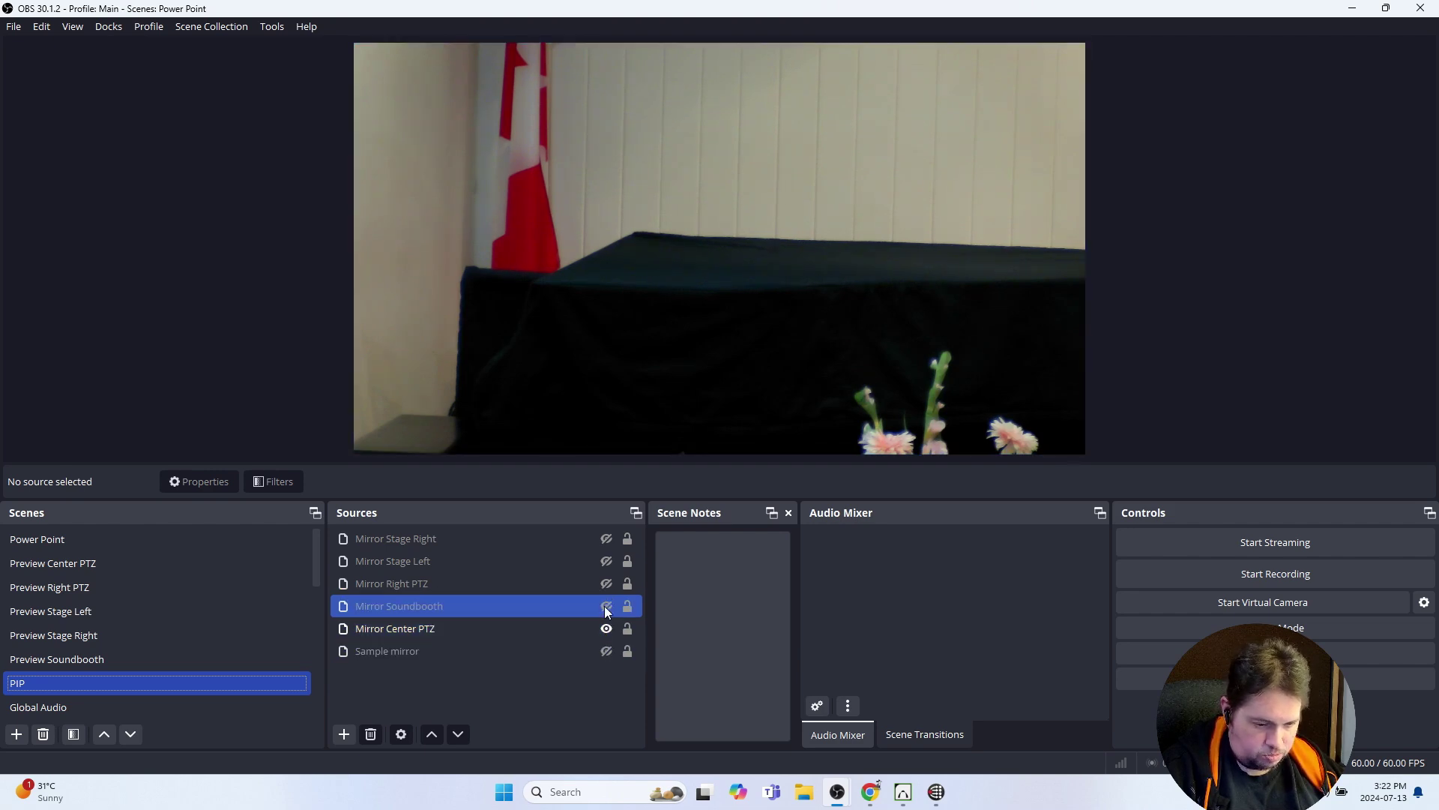
left_click(604, 631)
left_click(602, 611)
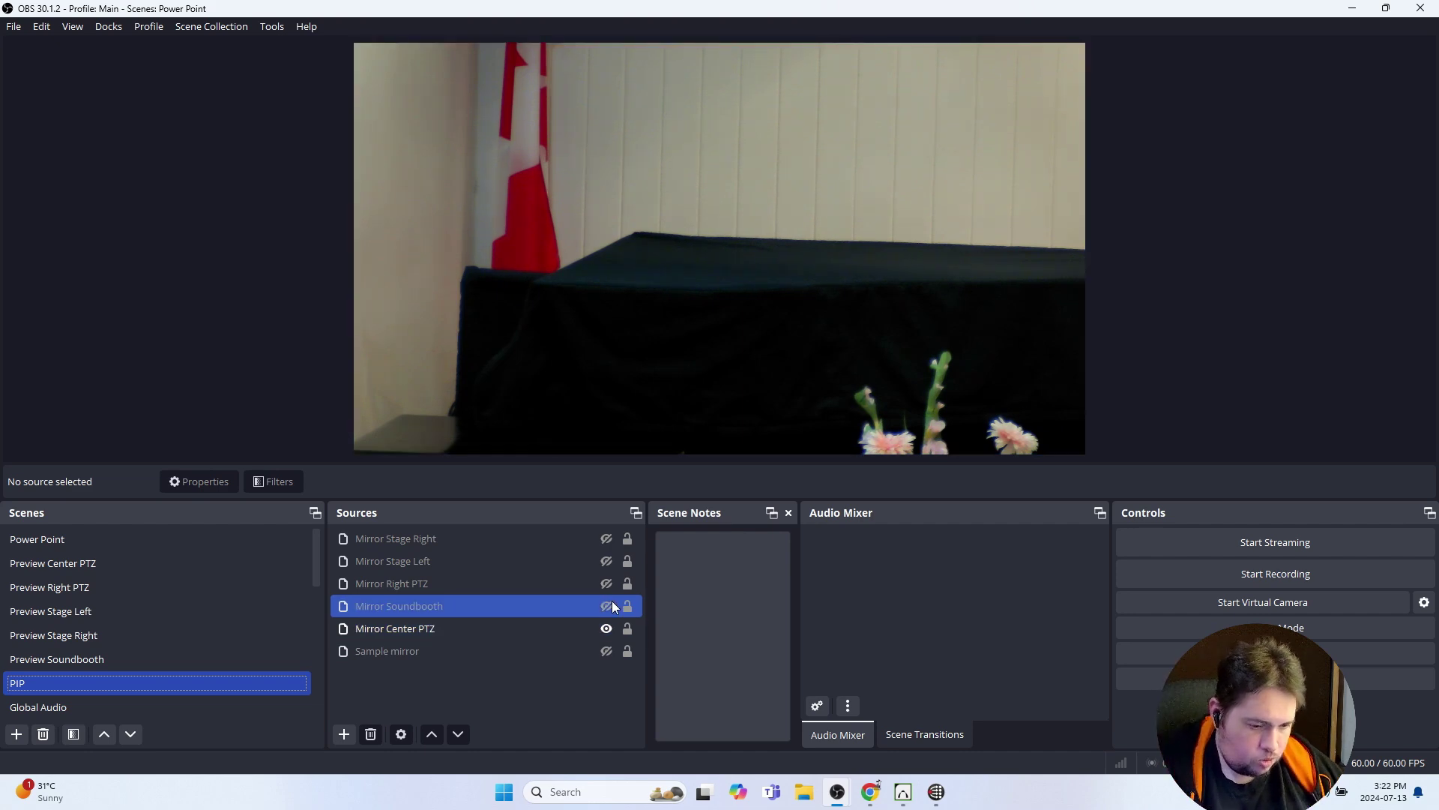
left_click(607, 629)
left_click(602, 610)
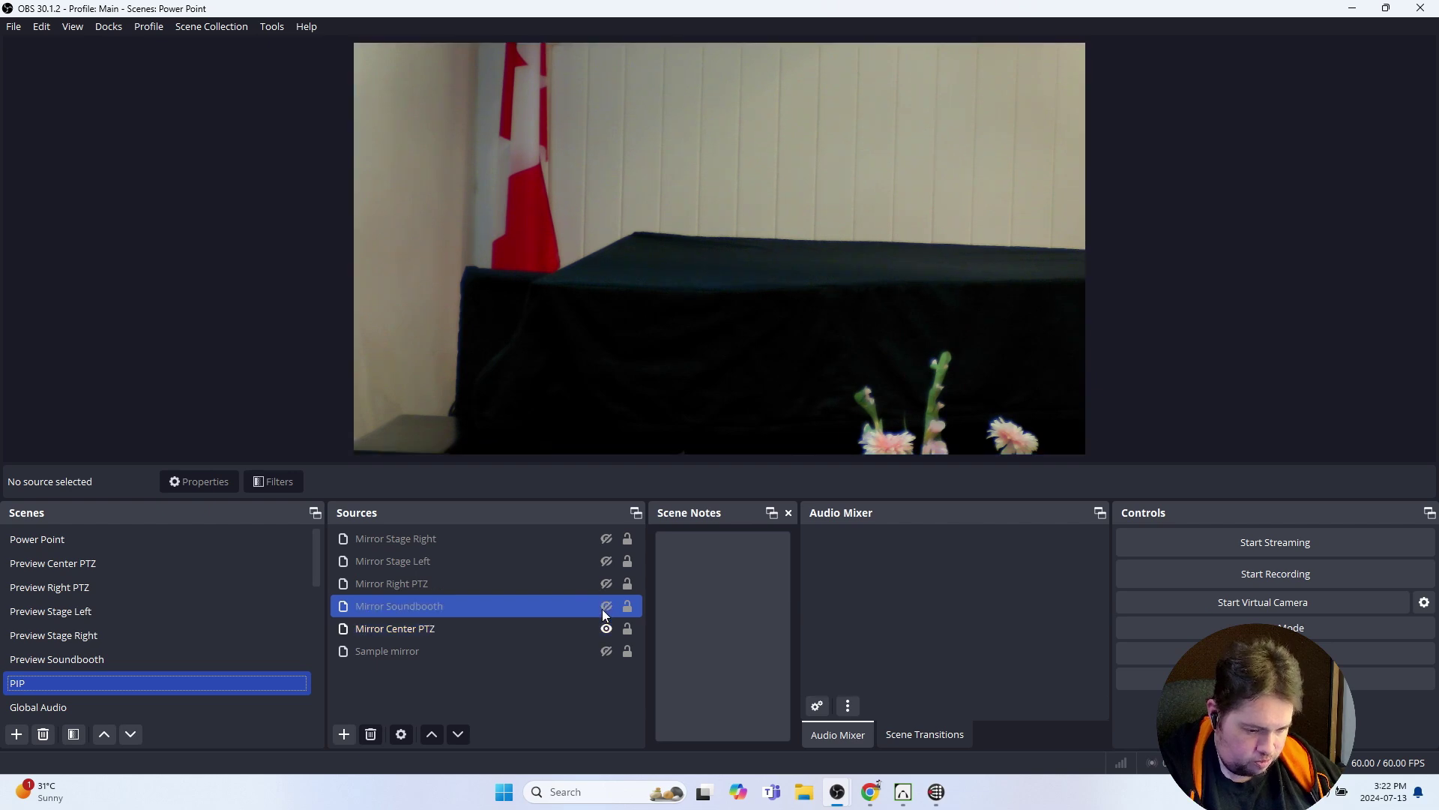
left_click(605, 650)
left_click(604, 626)
left_click(606, 611)
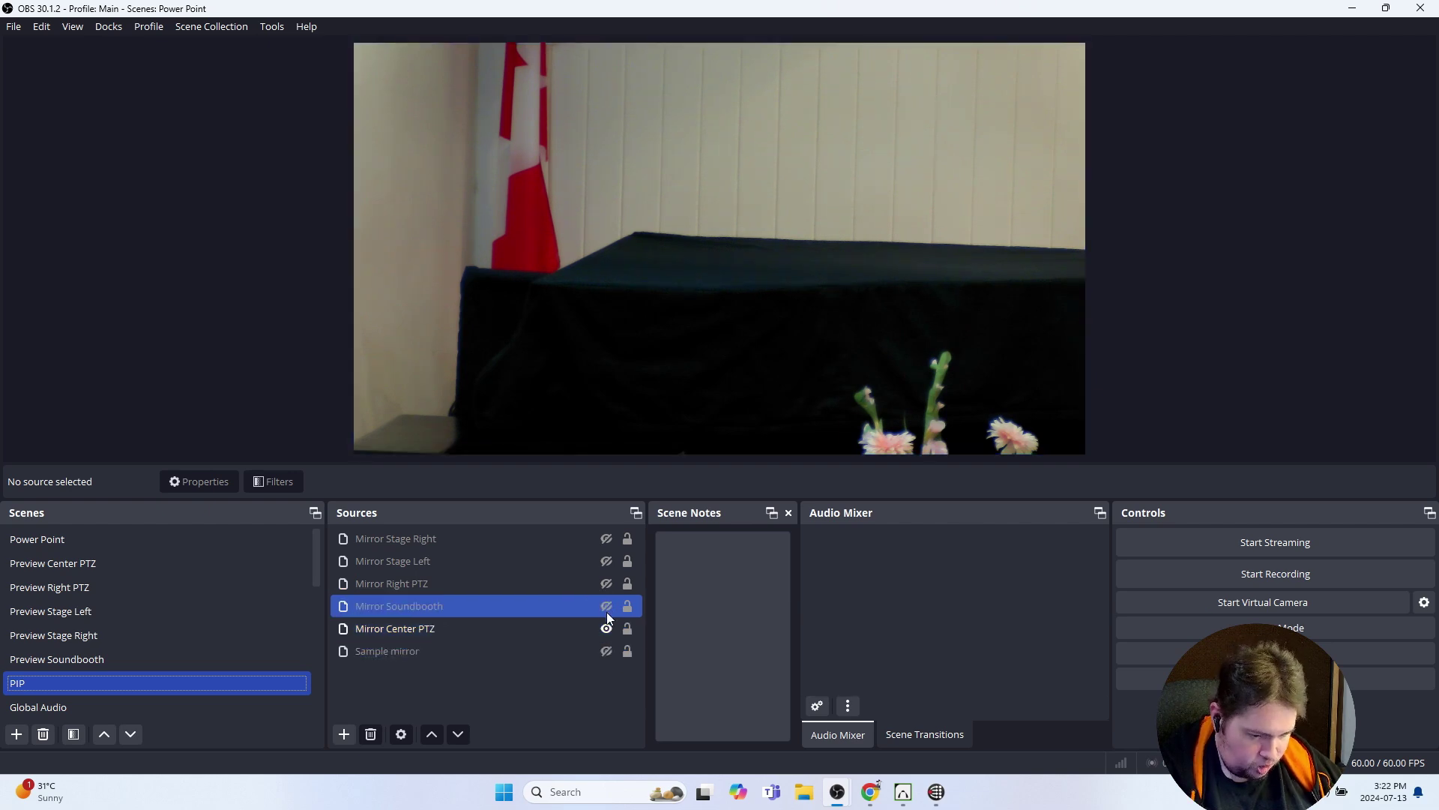
left_click(608, 630)
left_click(605, 612)
left_click(601, 621)
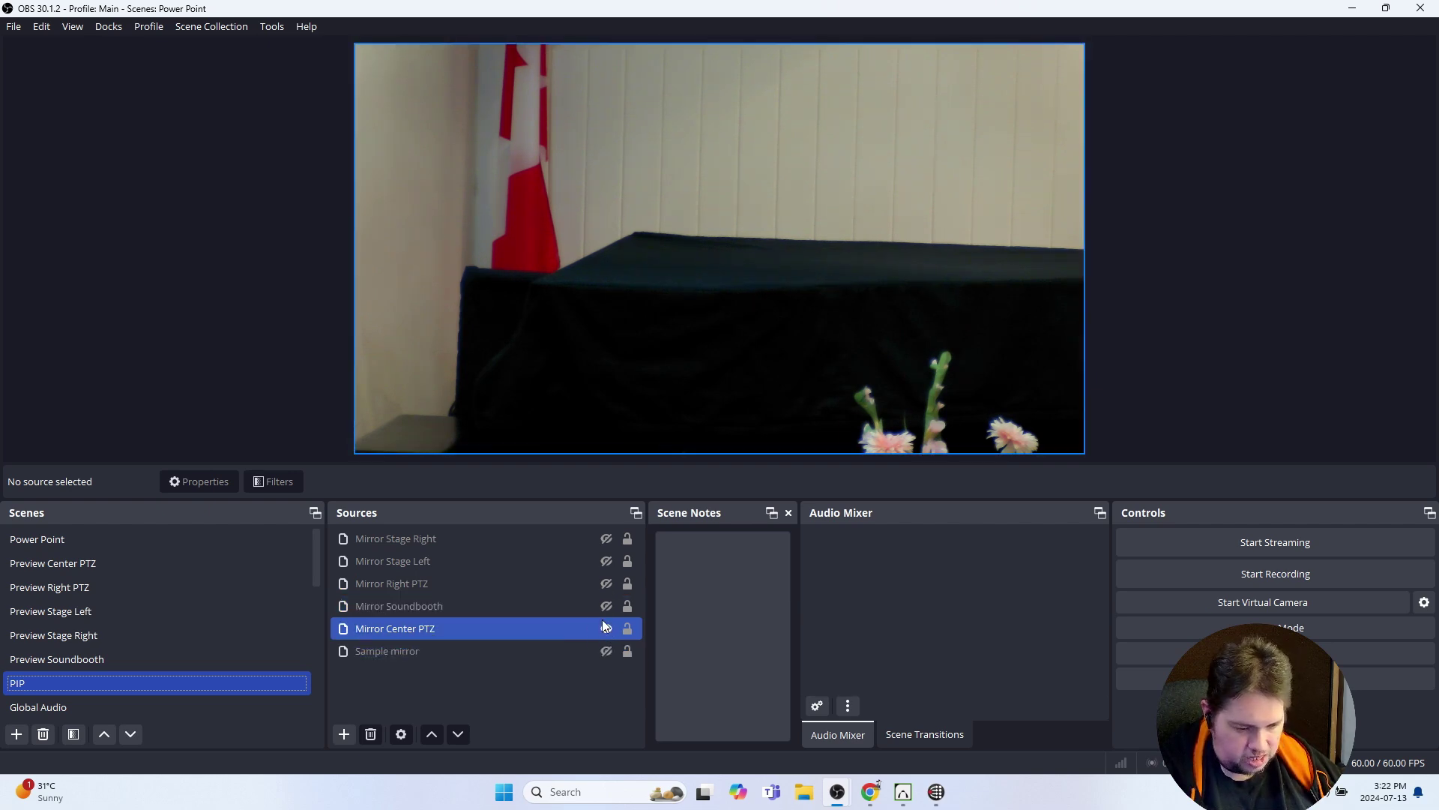
Check the Sample mirror, Mirror Center PTZ and Mirror Soundbooth sources again, ending on Sample mirror
left_click(593, 651)
left_click(603, 628)
left_click(601, 609)
left_click(597, 649)
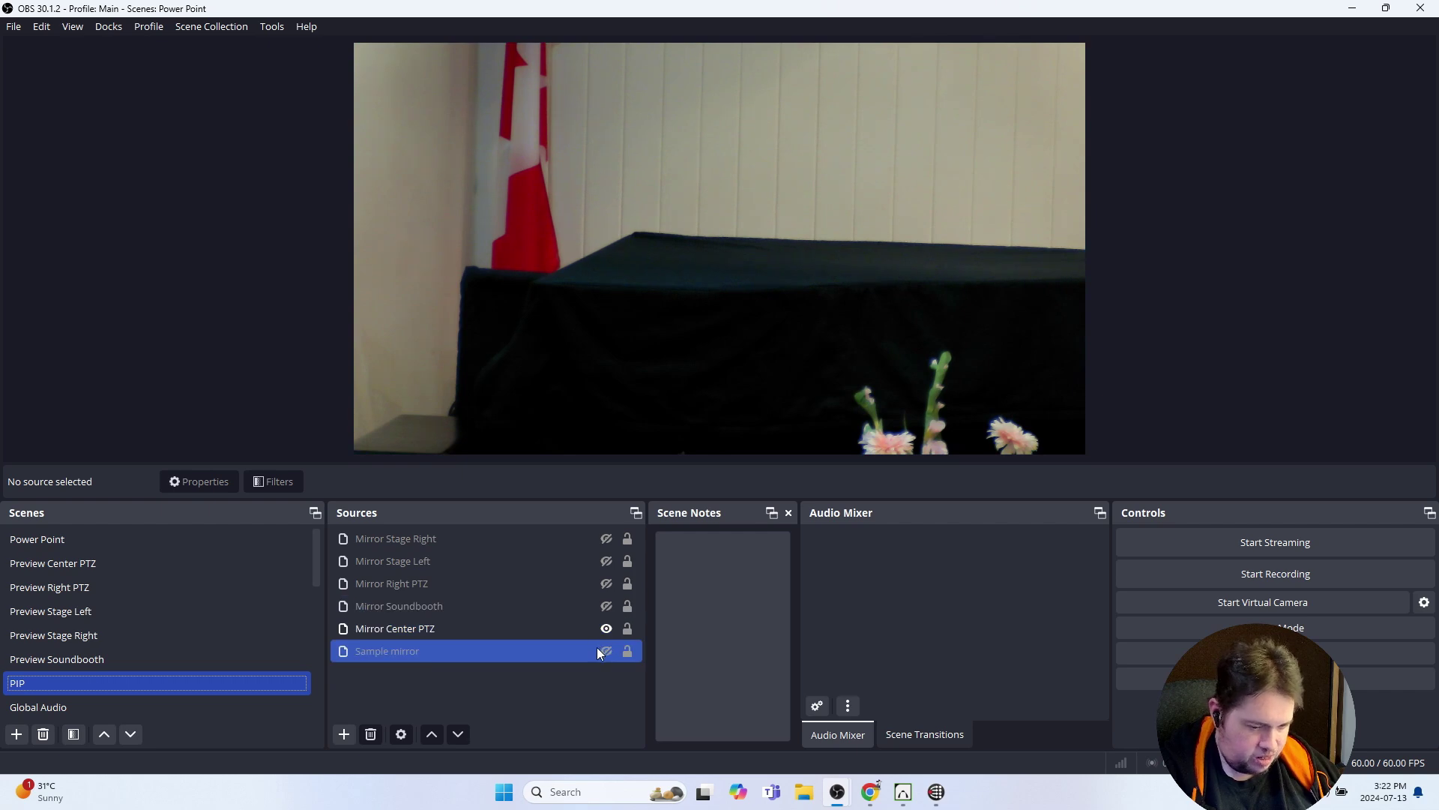
left_click(533, 666)
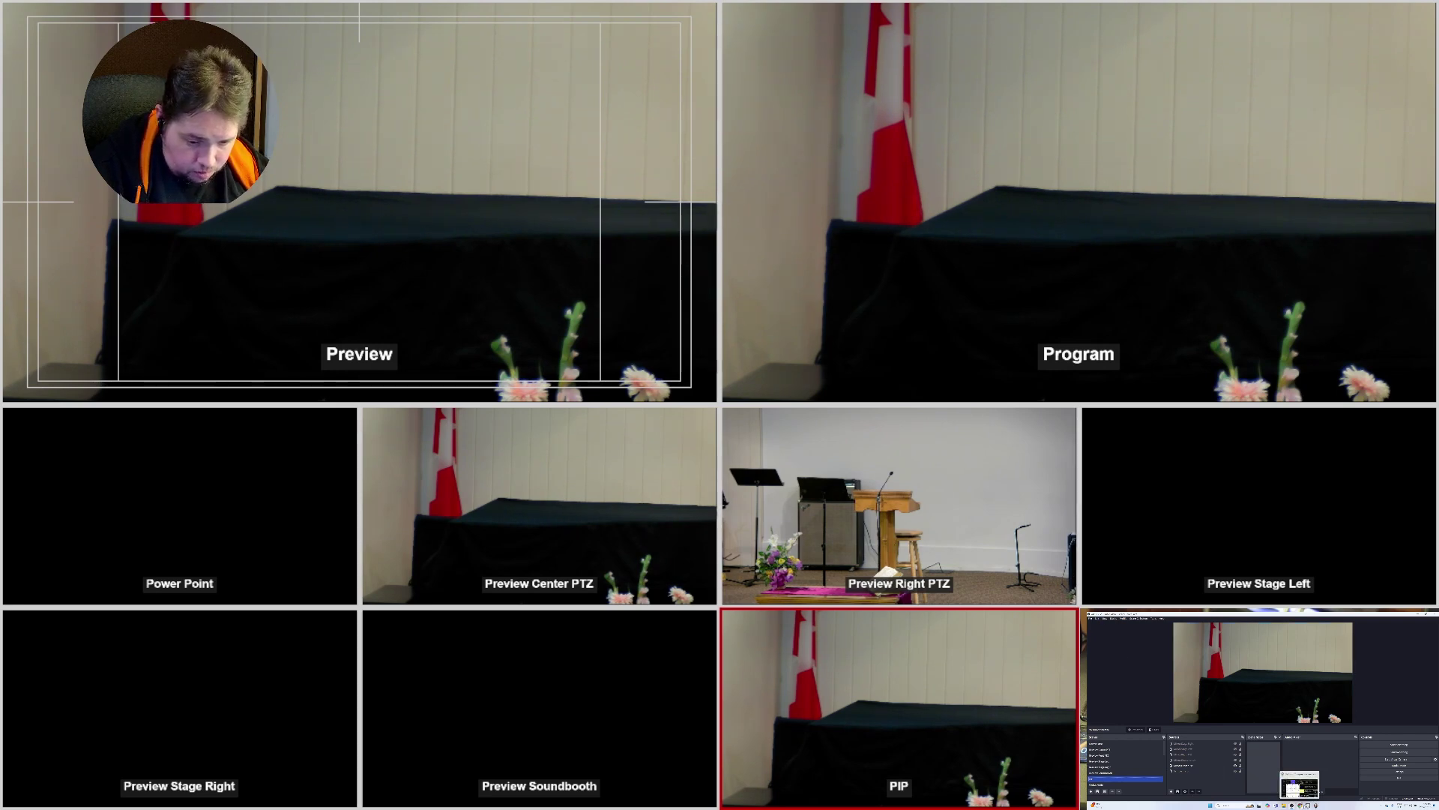
In the Companion emulator, turn on Stinger and switch the camera back and forth between Right PTZ and Center PTZ
left_click(1307, 783)
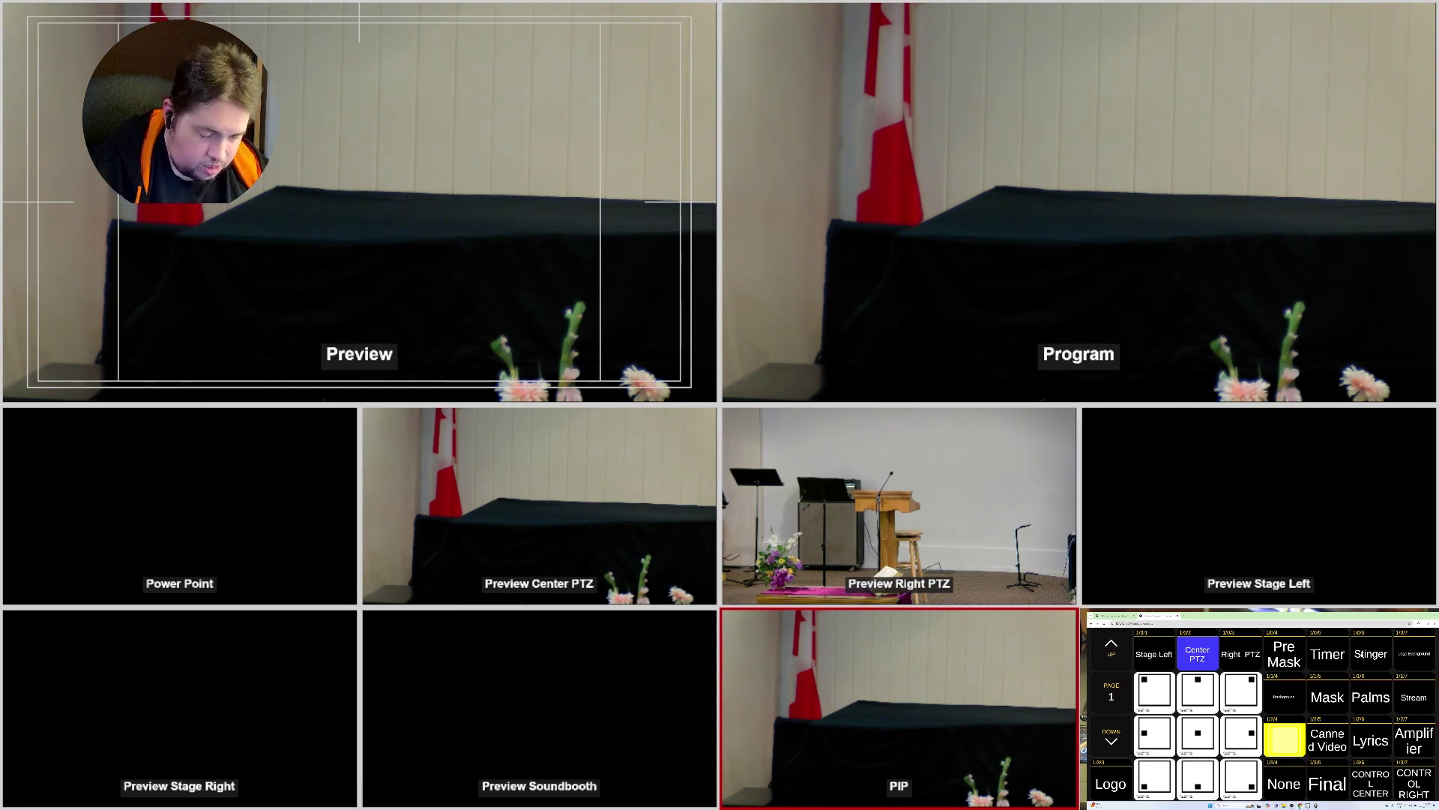
left_click(1373, 657)
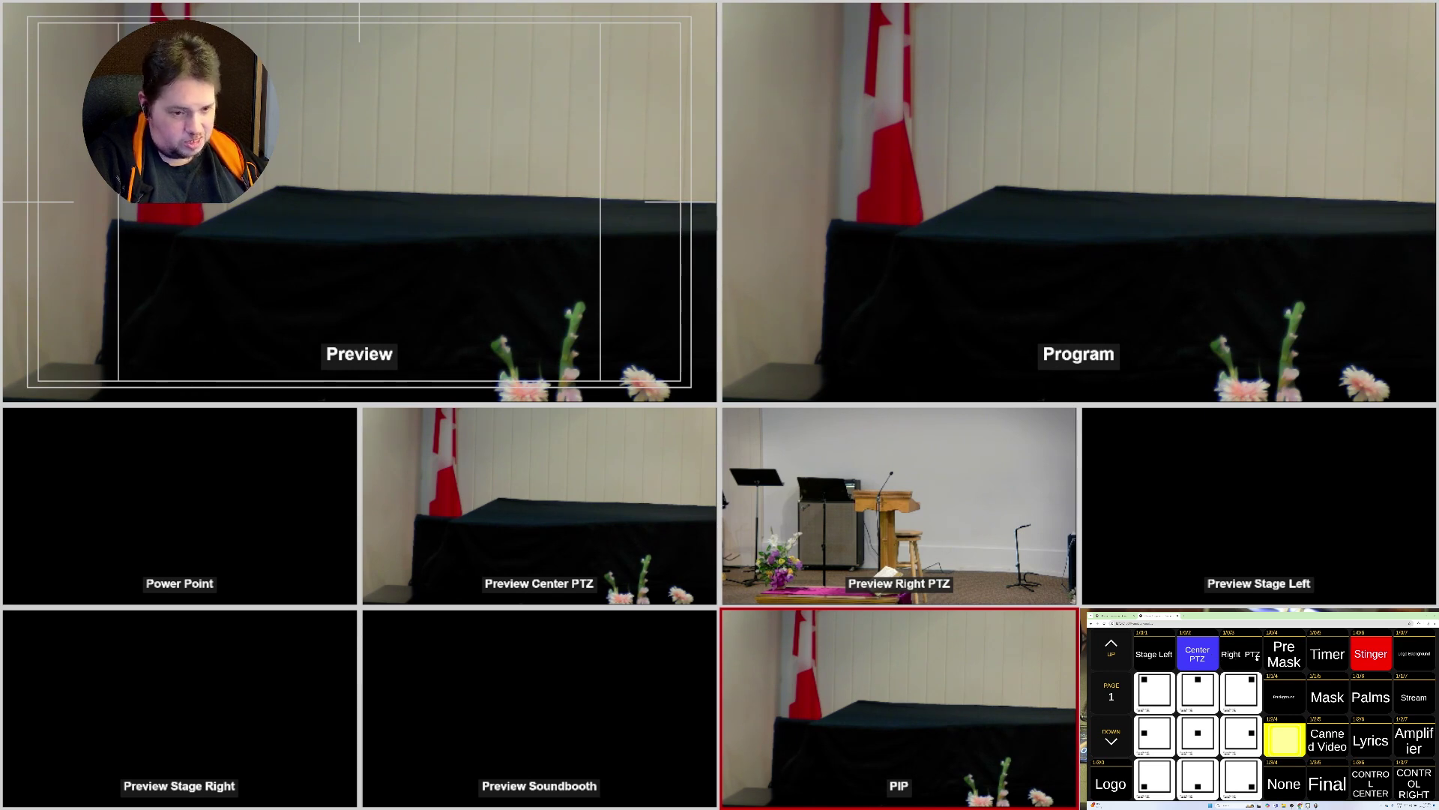
left_click(1244, 657)
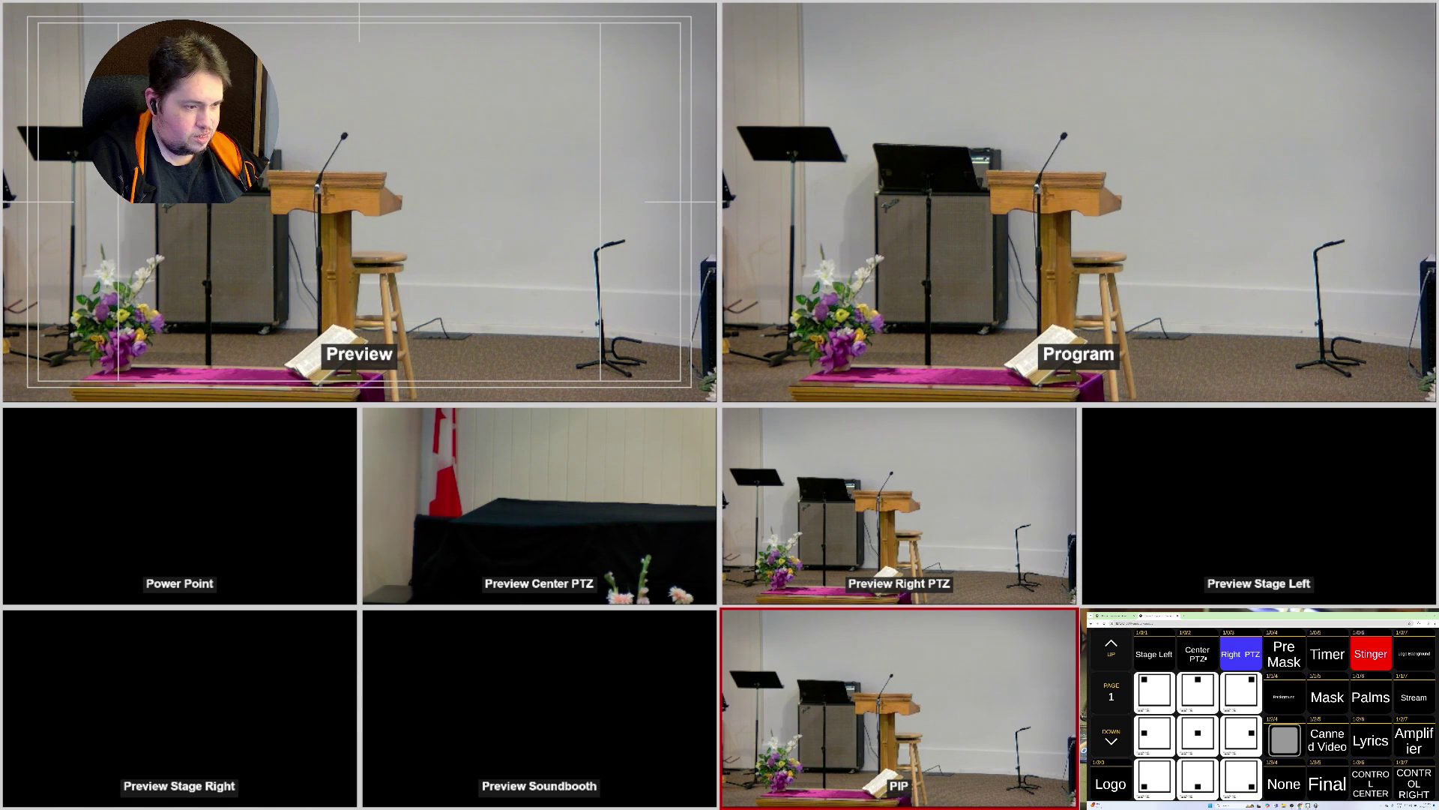
left_click(1205, 659)
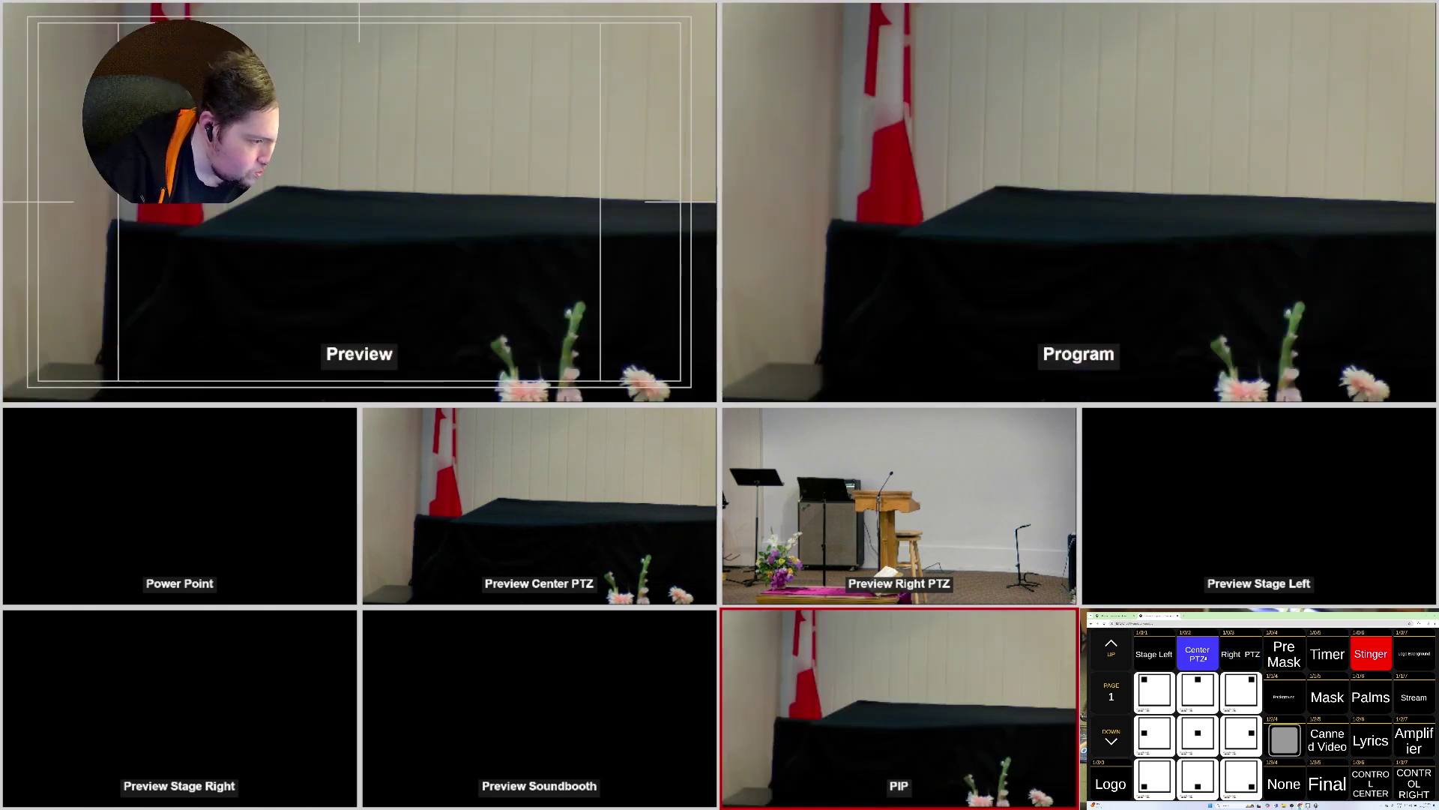
left_click(1245, 656)
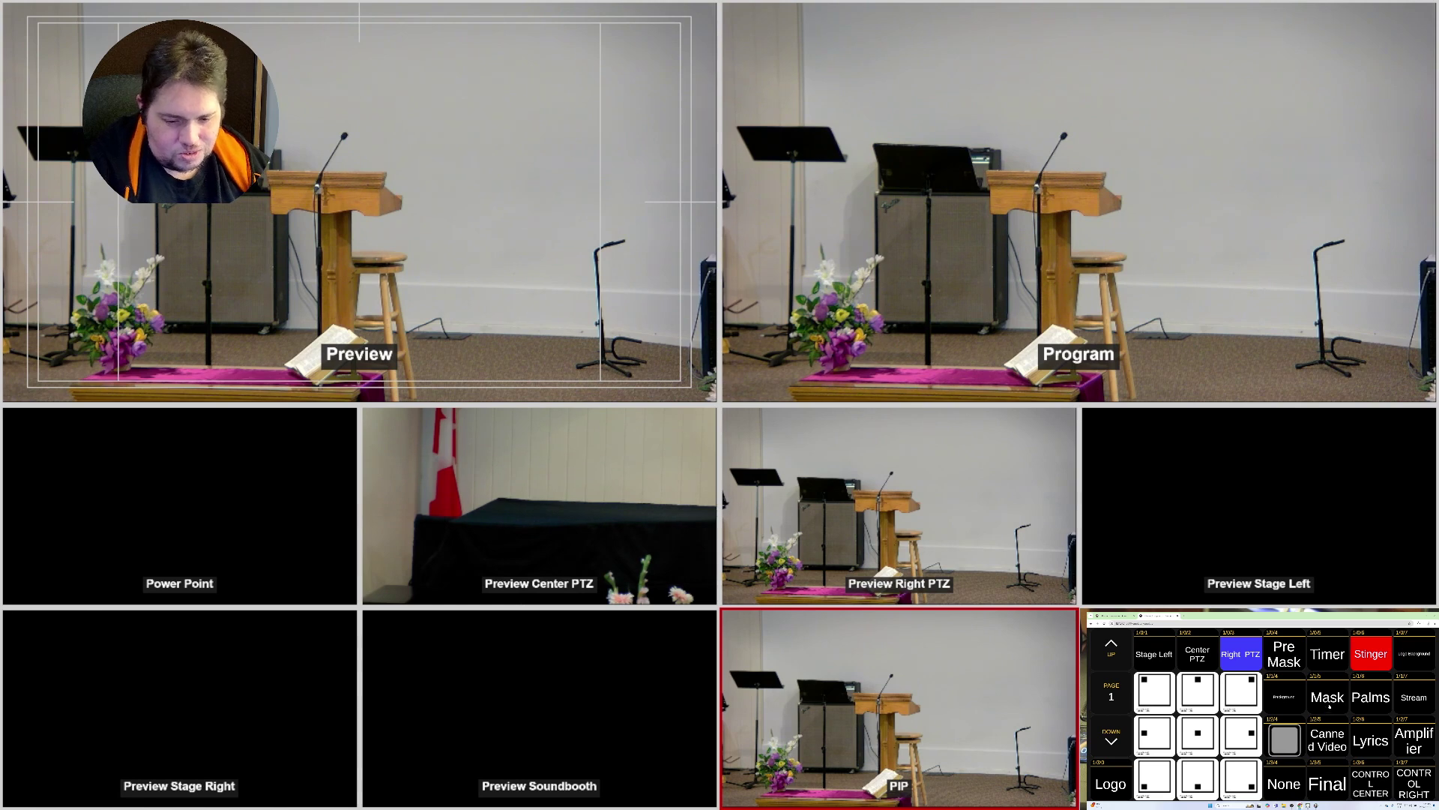
left_click(1284, 740)
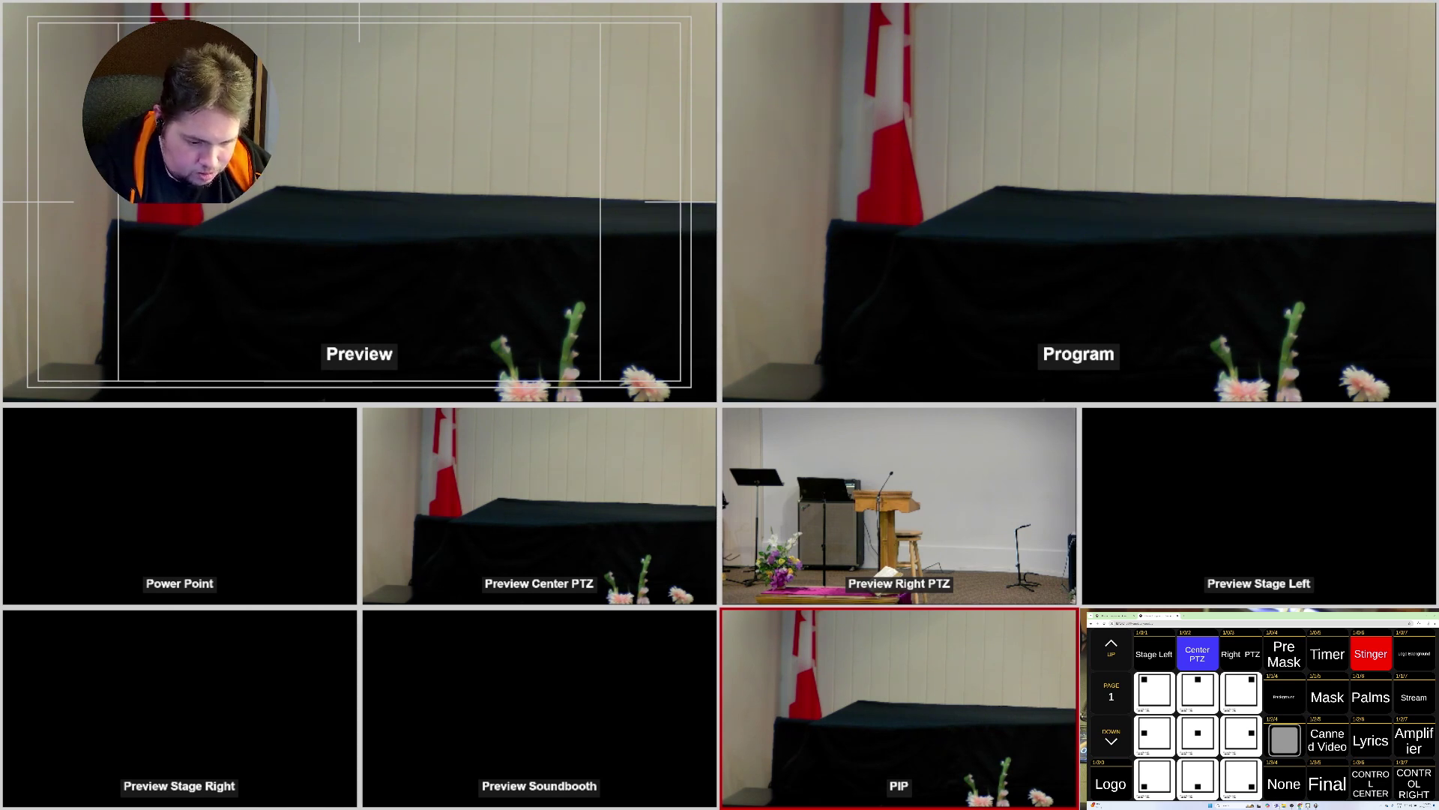
Launch the Companion admin interface from the Bitfocus launcher window and unlock it with the saved password
mouse_move(1291, 806)
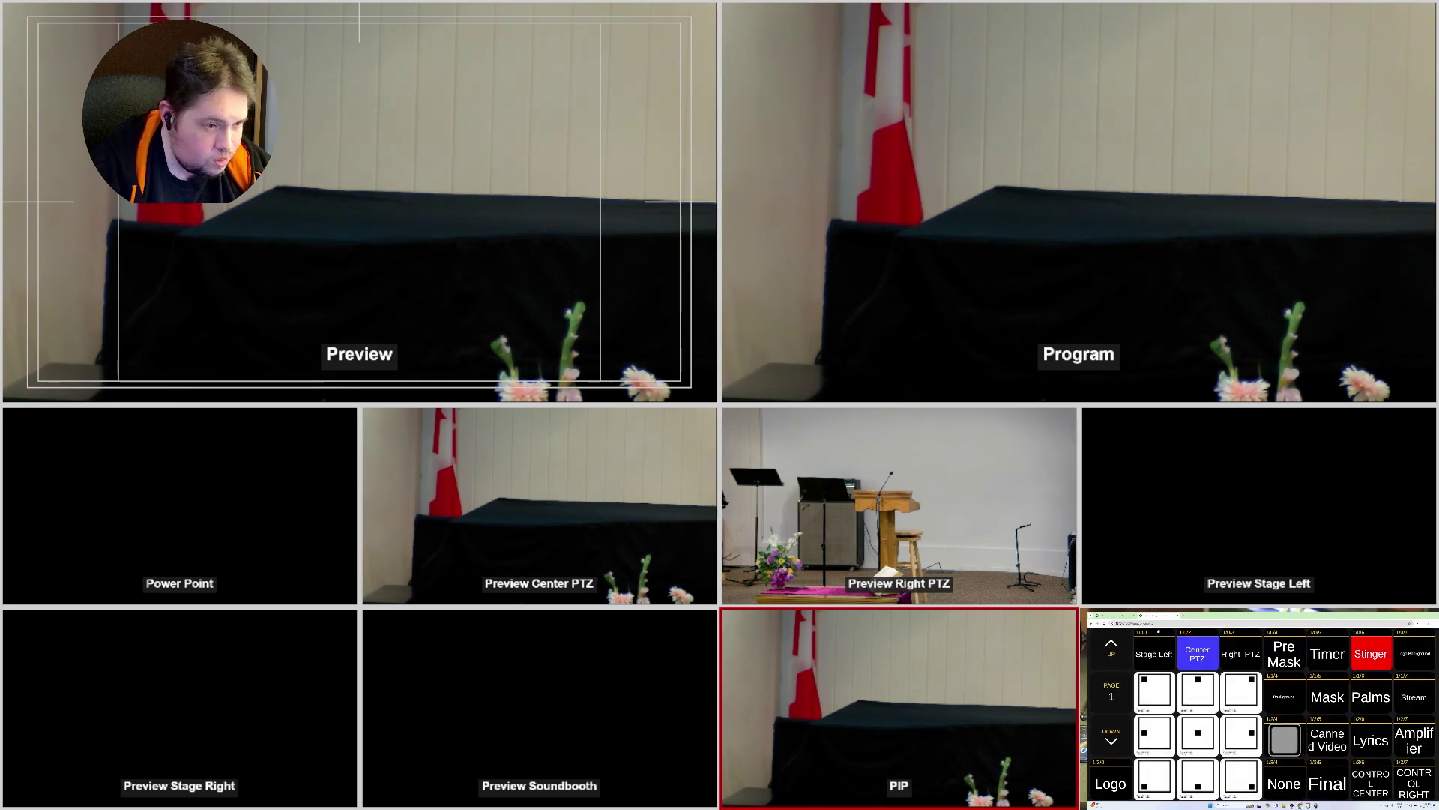
key("ctrl+Tab")
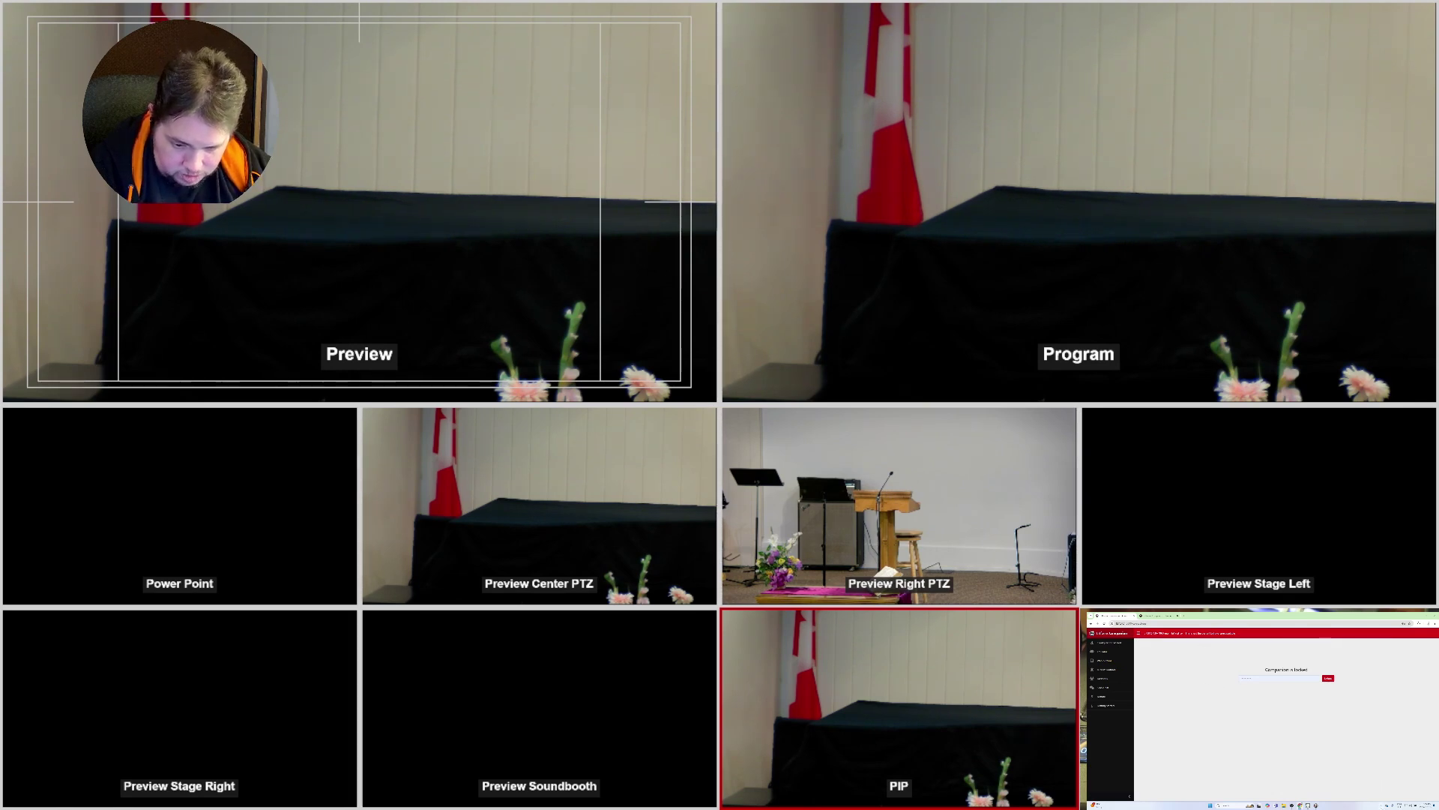
left_click(1381, 805)
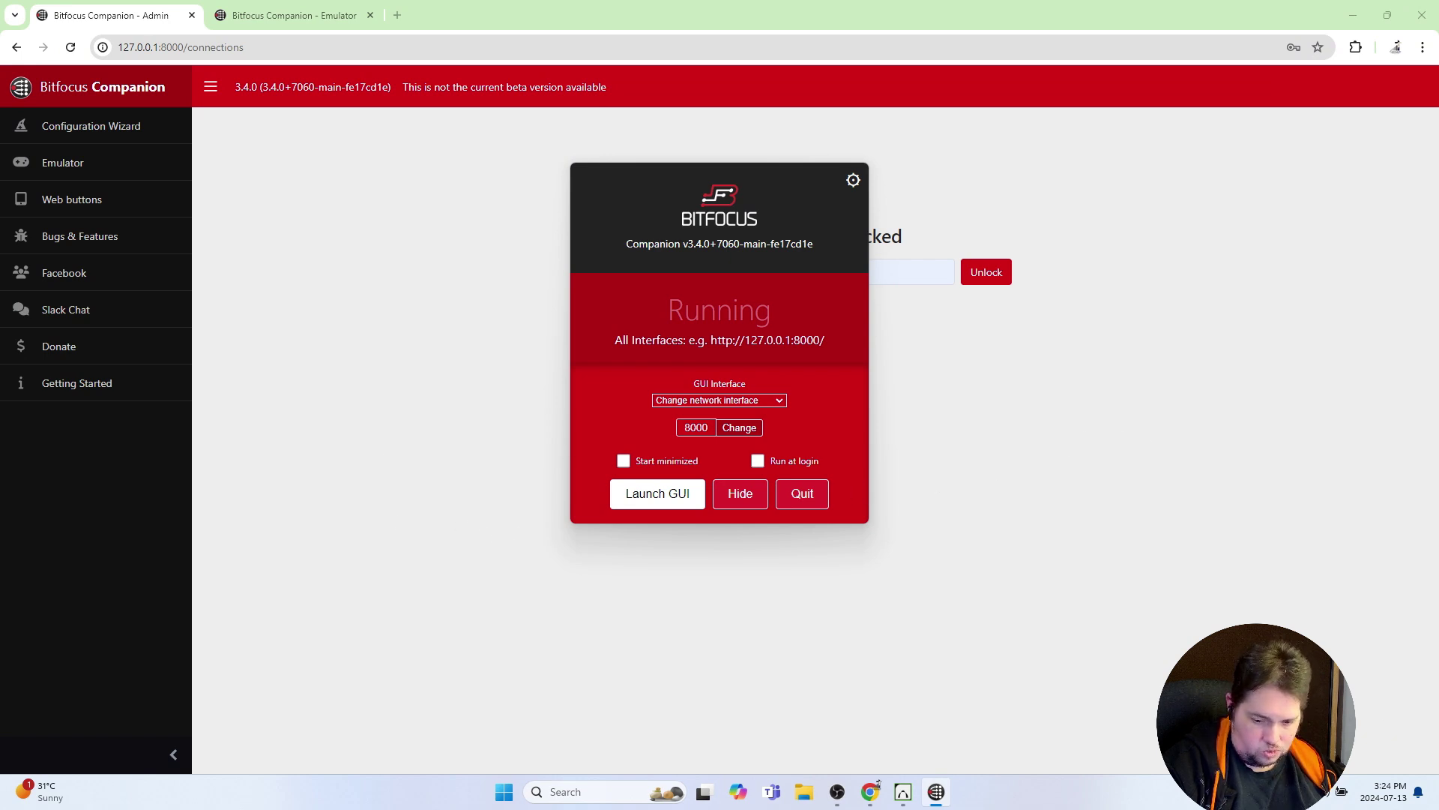
left_click(1189, 797)
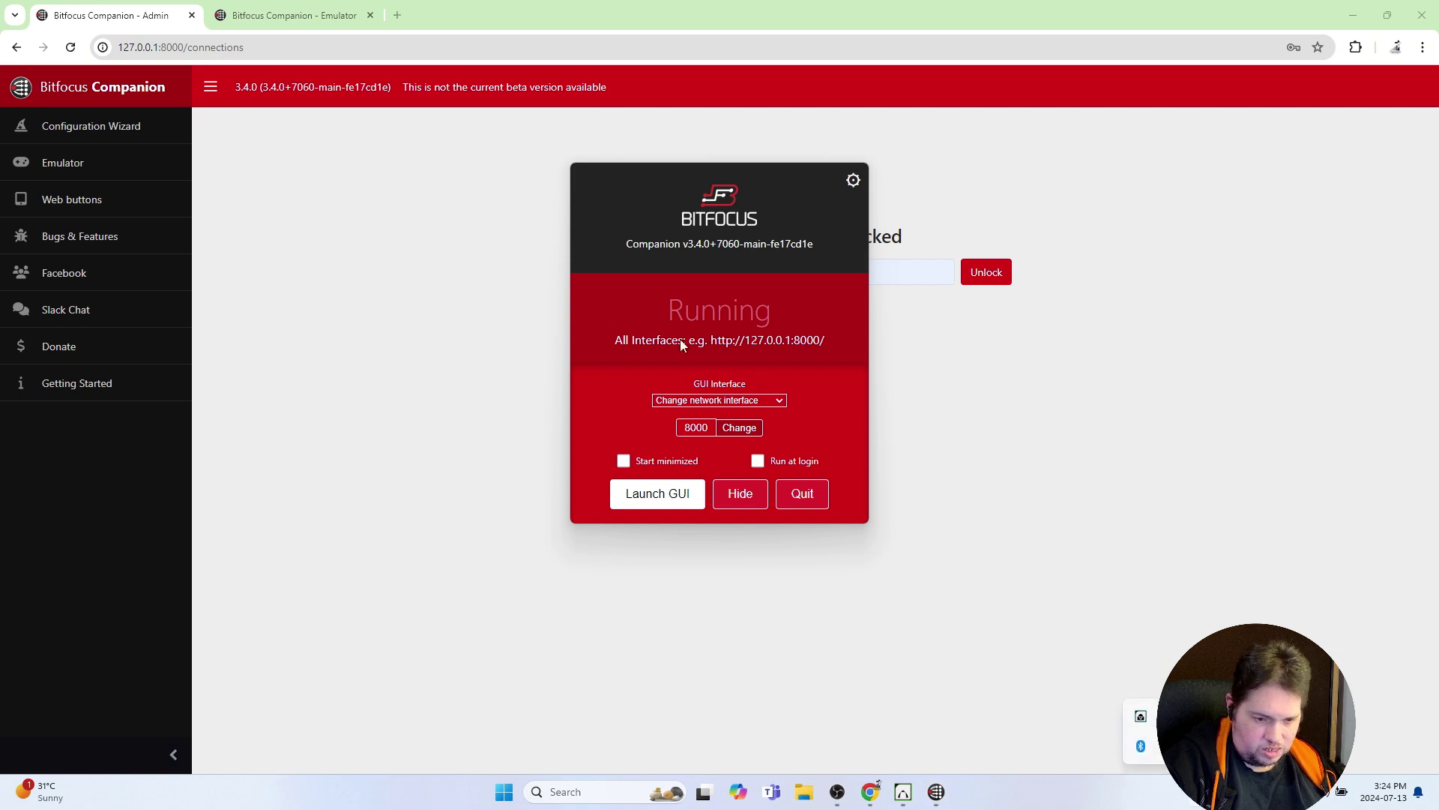
left_click(657, 495)
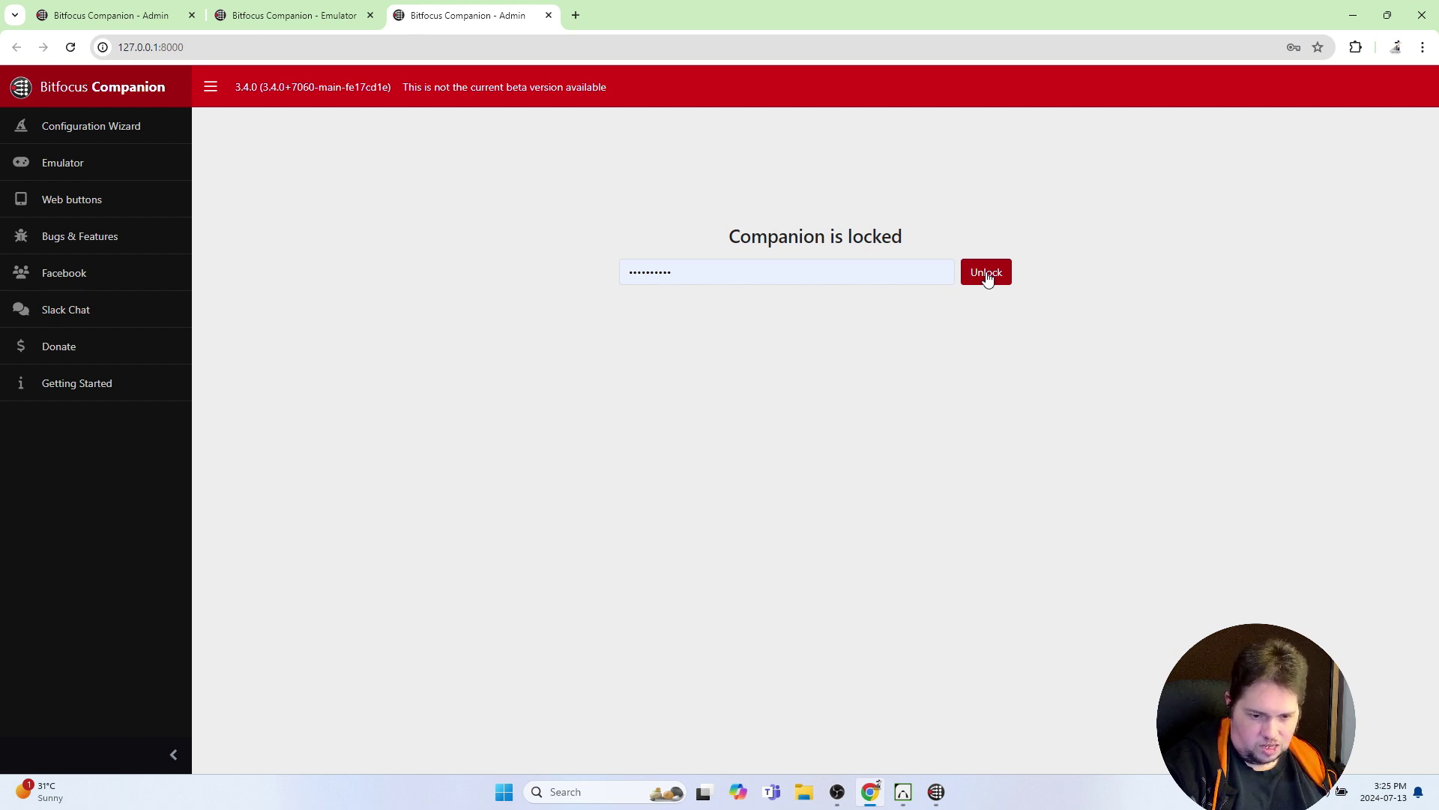
left_click(986, 274)
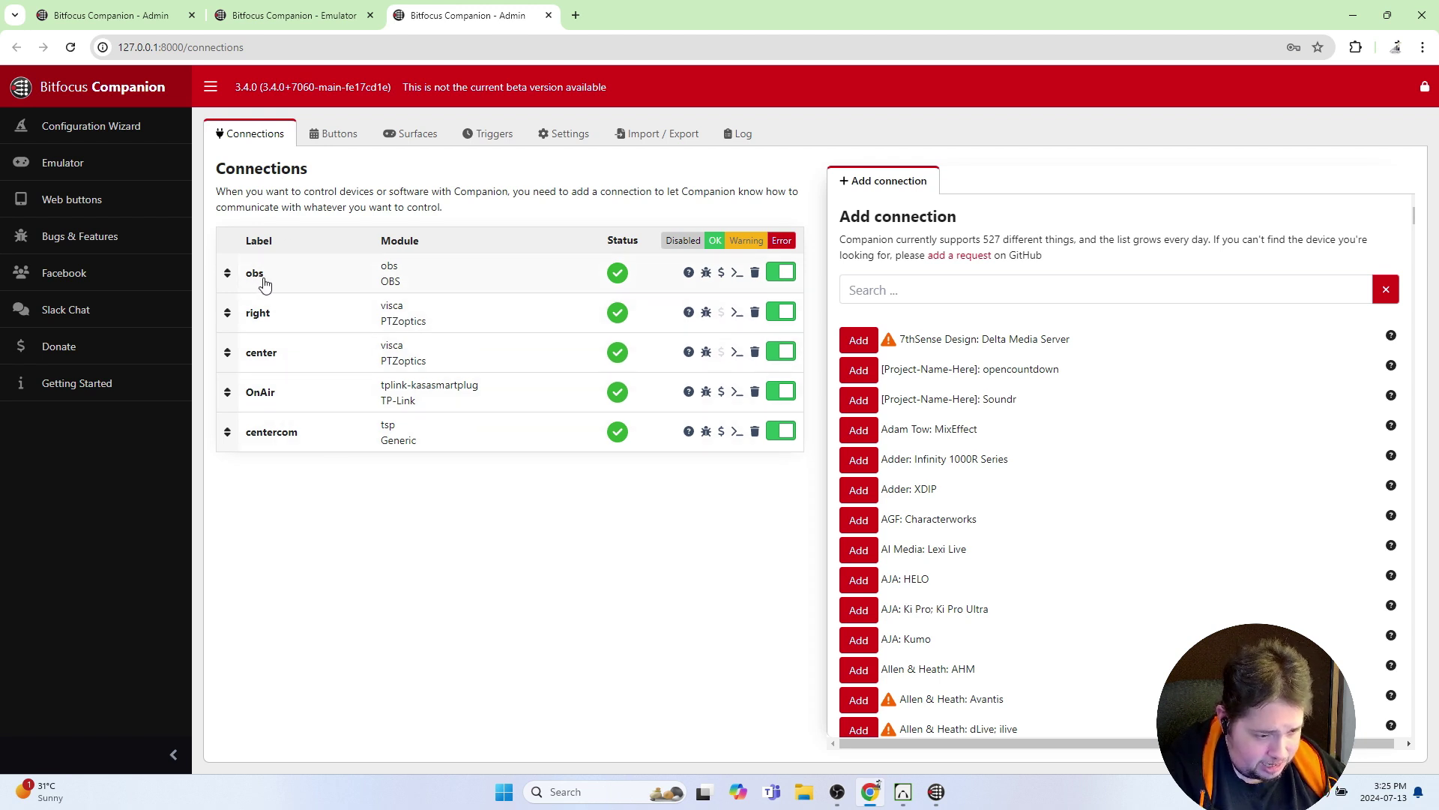
Review the configuration of the right, center and obs connections, including their IP addresses and ports
left_click(272, 327)
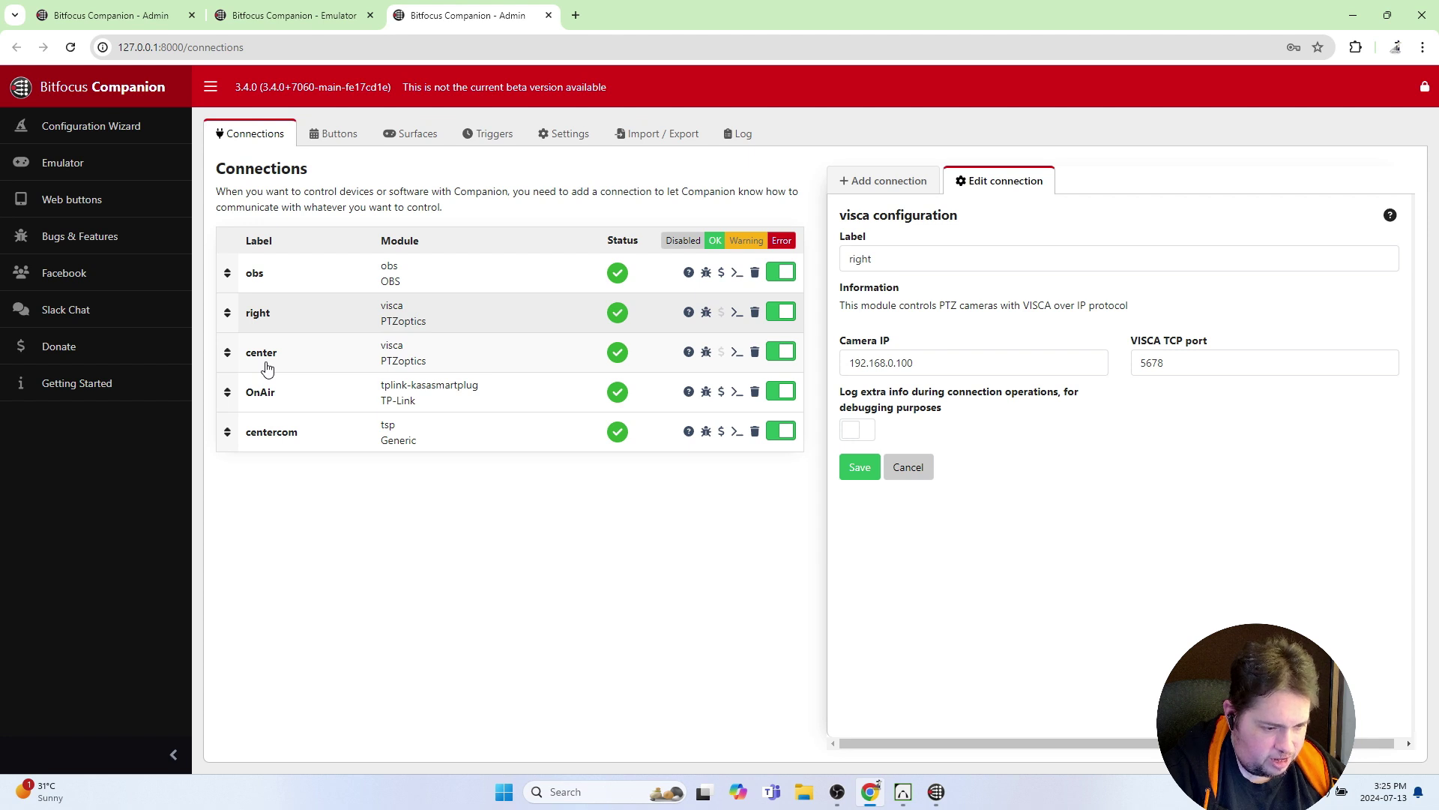
left_click(267, 369)
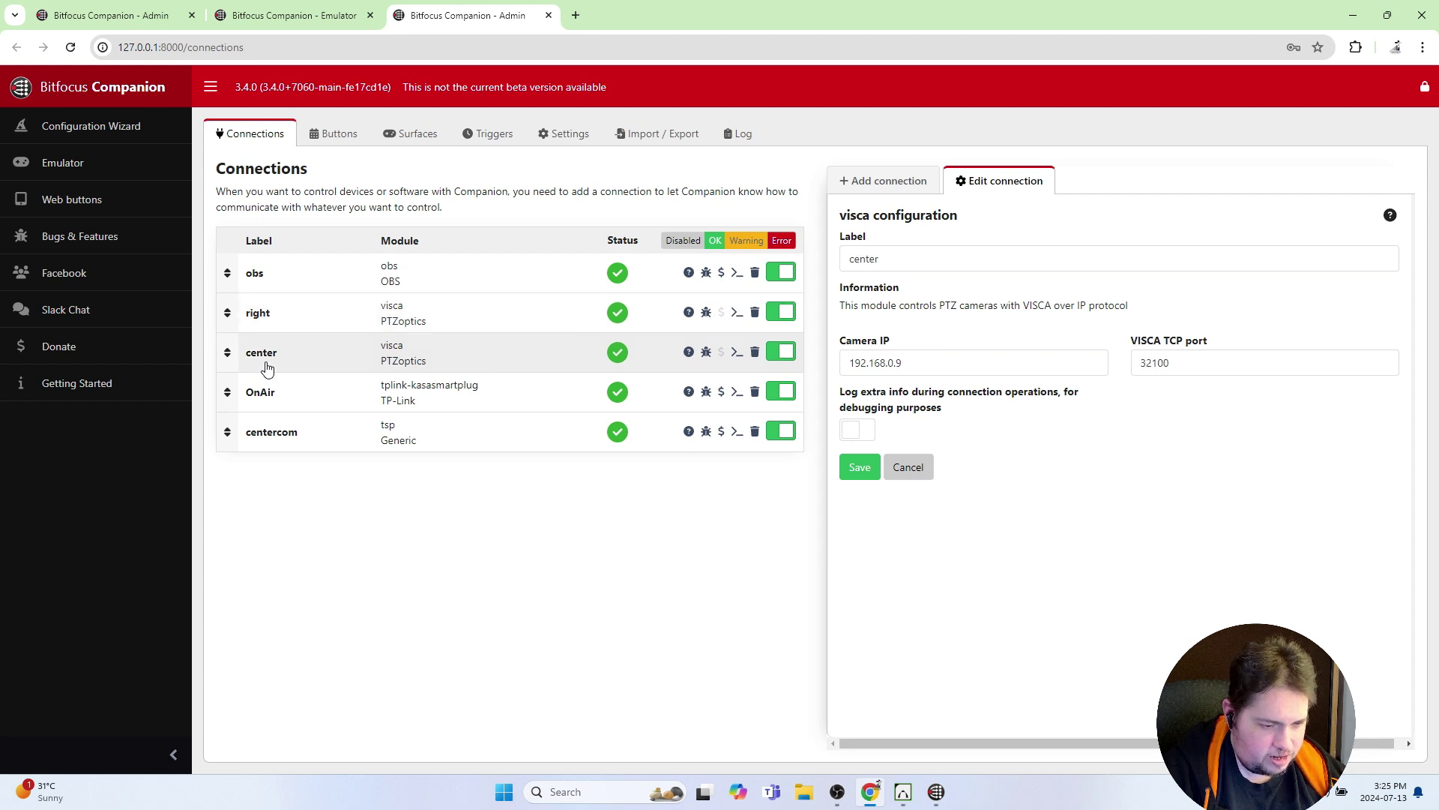
left_click(262, 282)
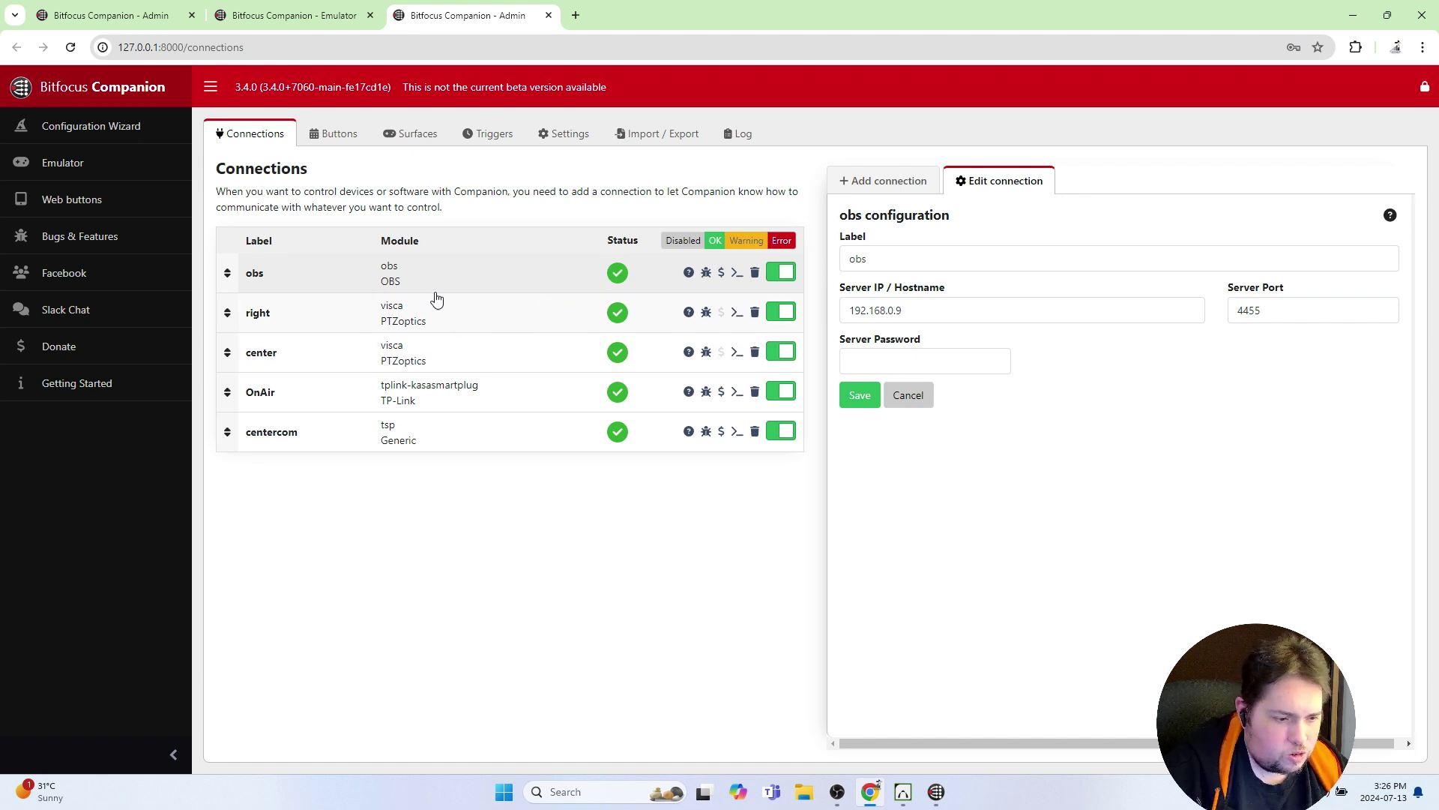
left_click(278, 321)
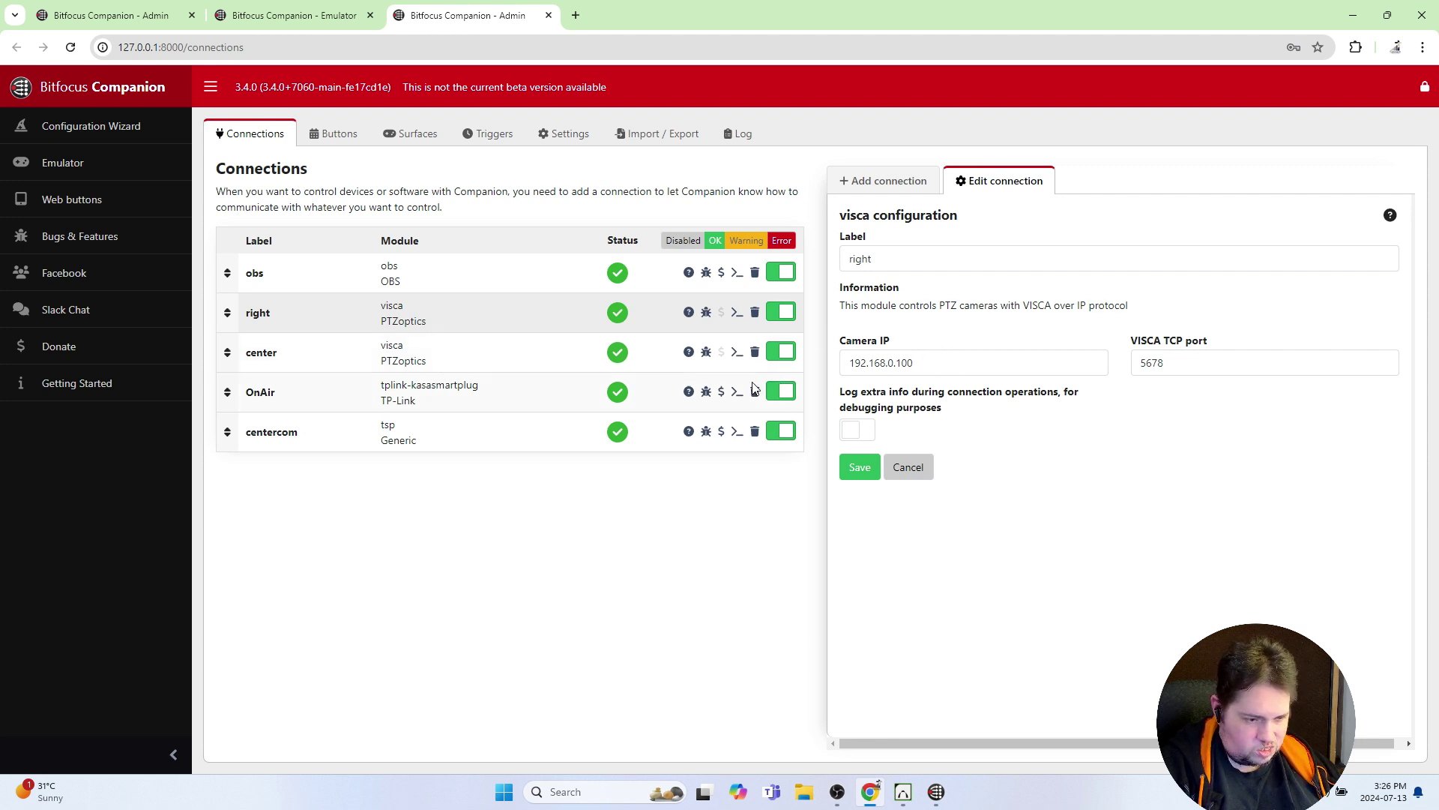
left_click(271, 363)
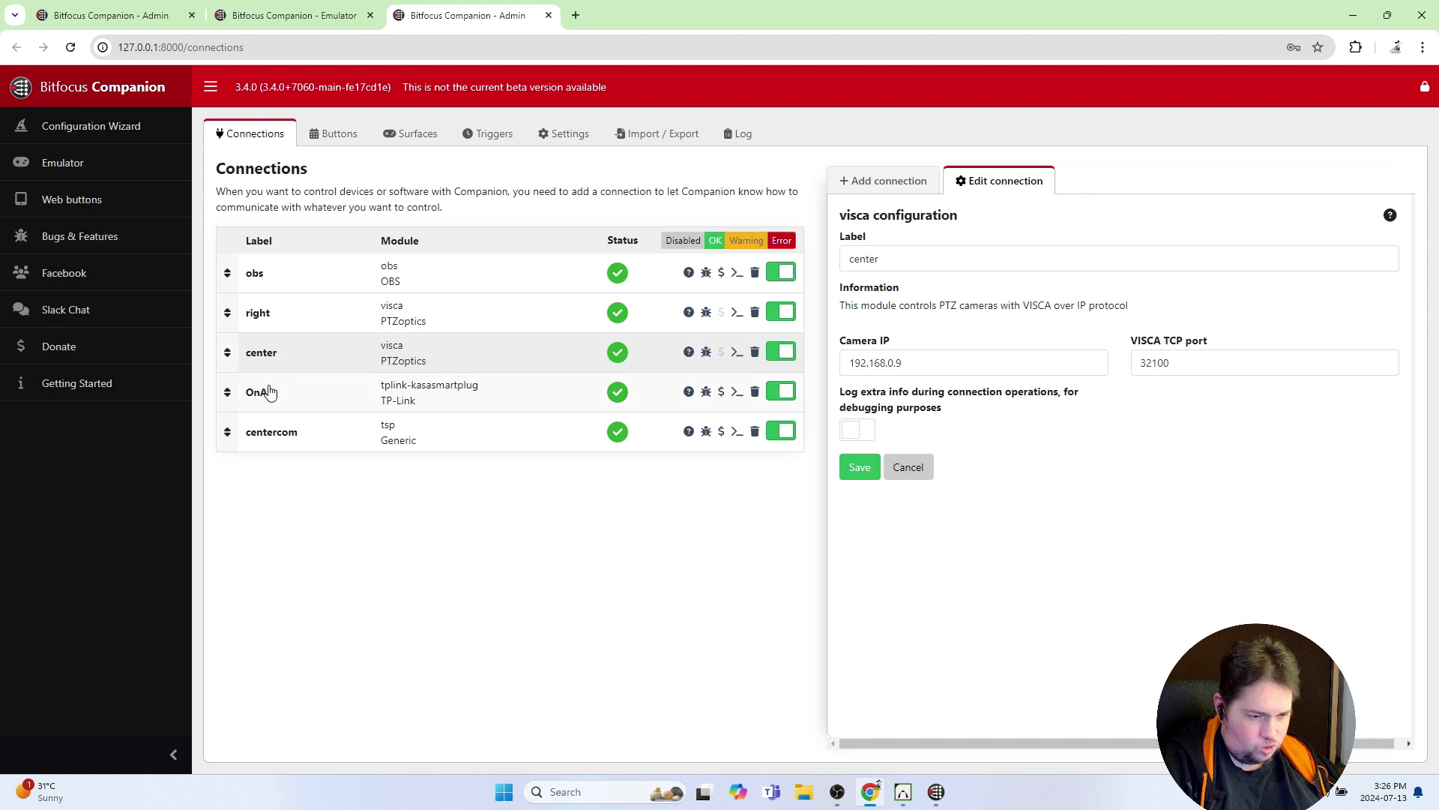
Compare the centercom serial settings with the center camera's TCP port, and view the OnAir smart plug configuration
left_click(274, 443)
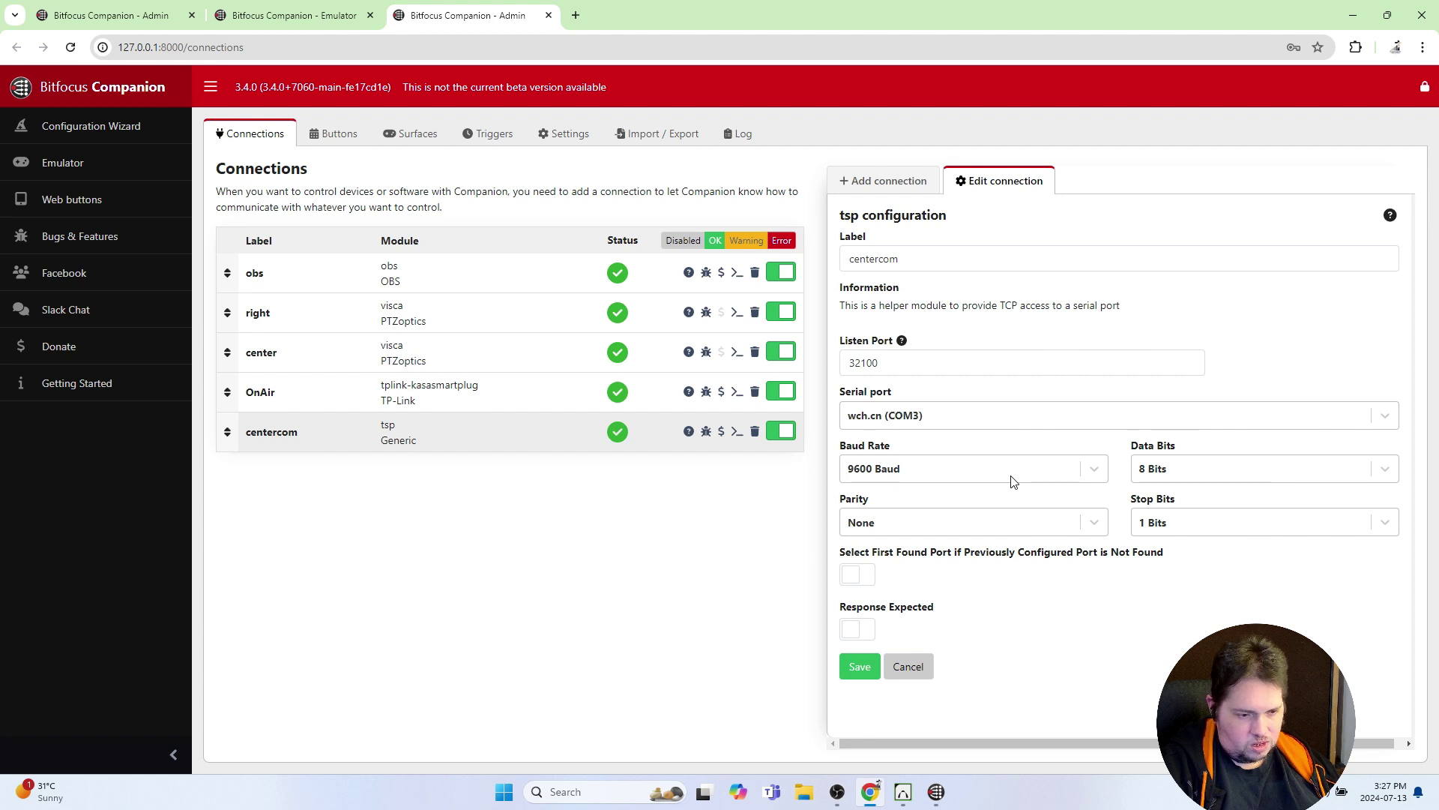
left_click(262, 358)
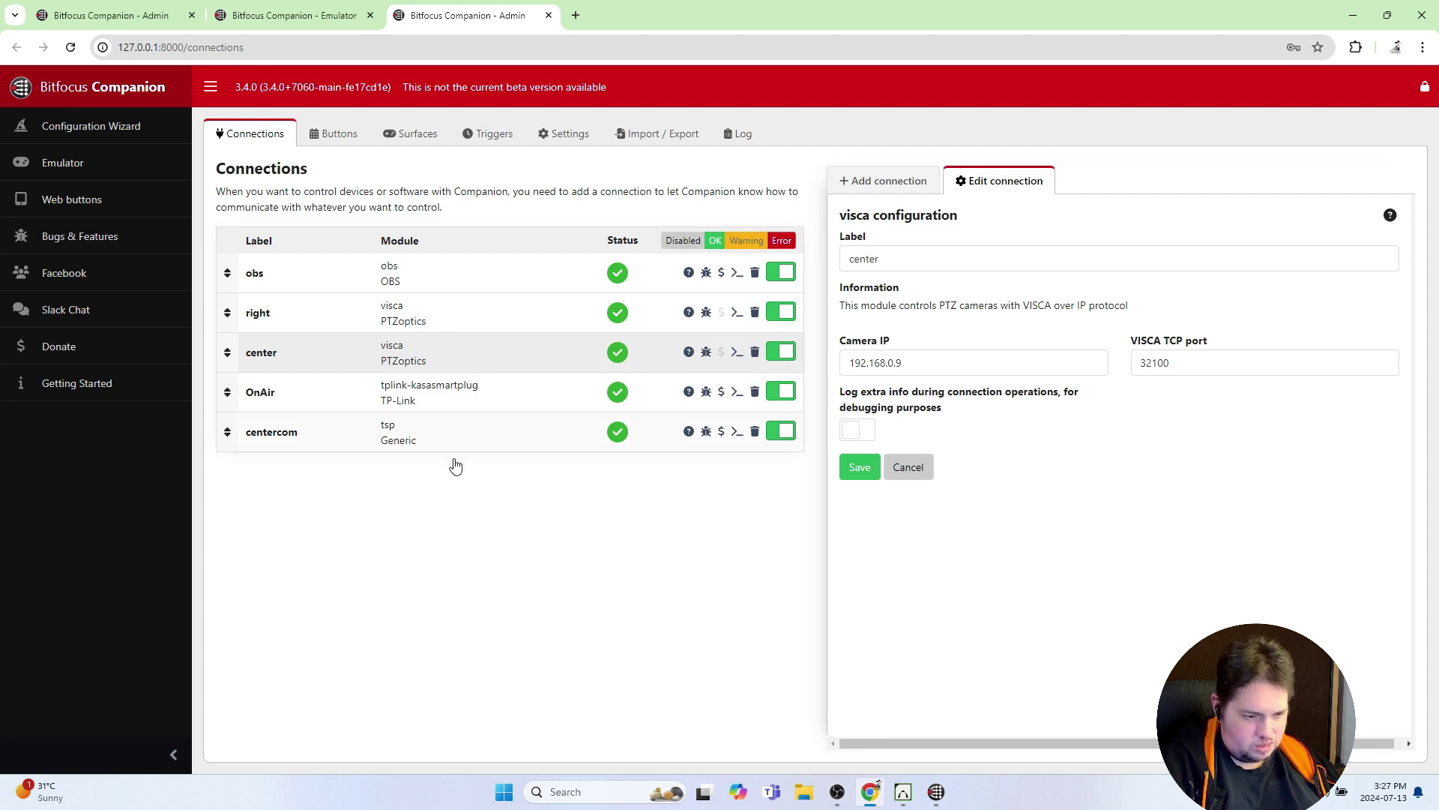
left_click(283, 439)
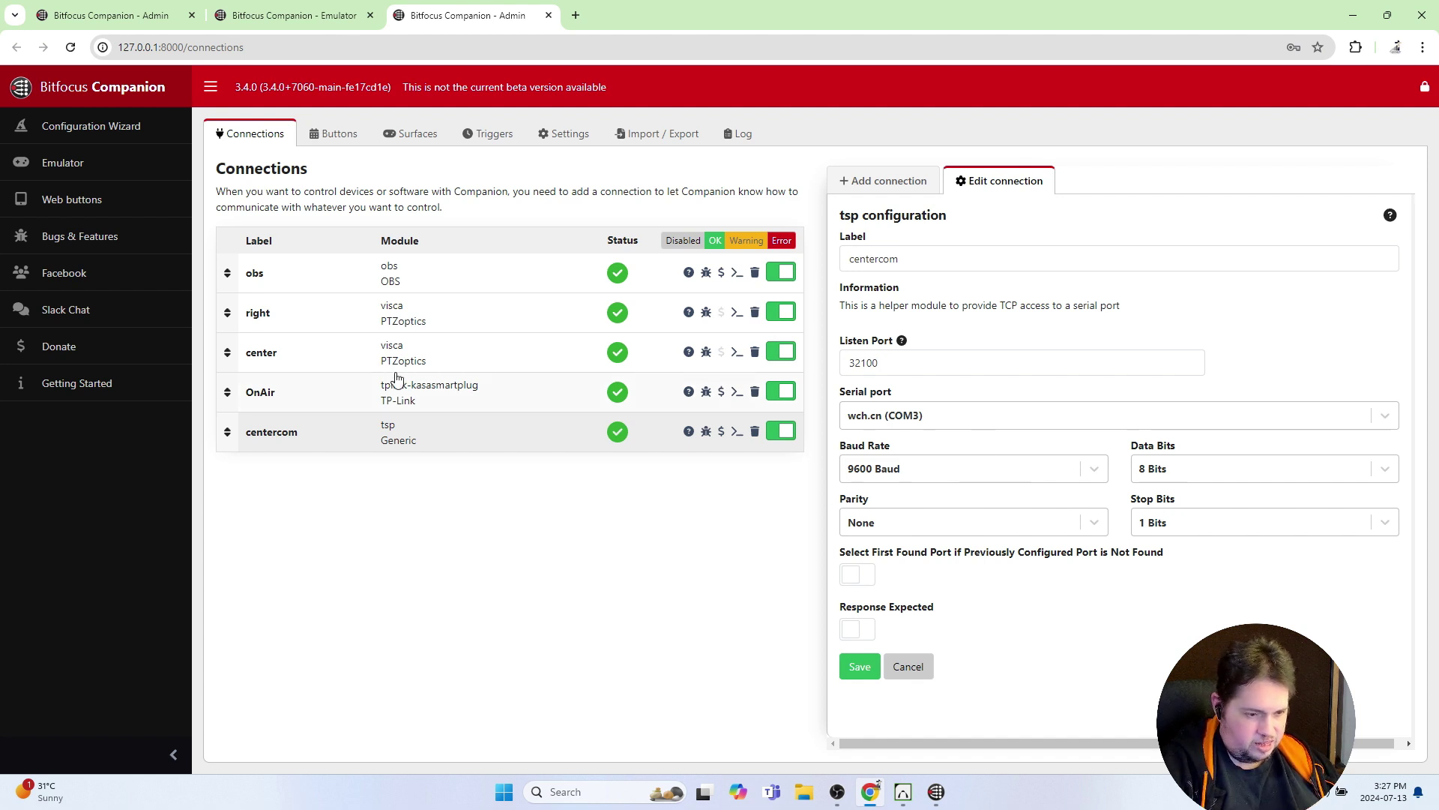
left_click(261, 359)
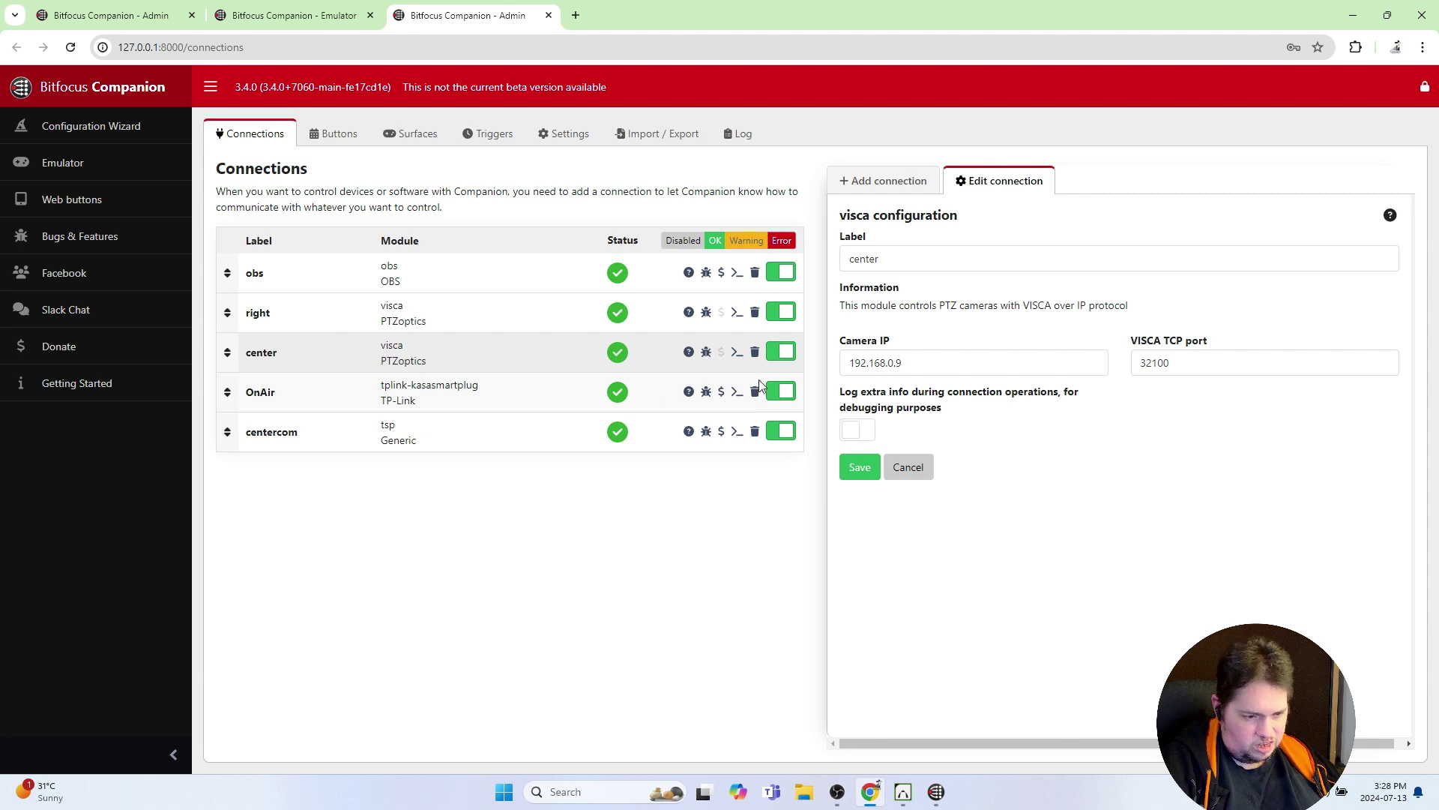
left_click(272, 401)
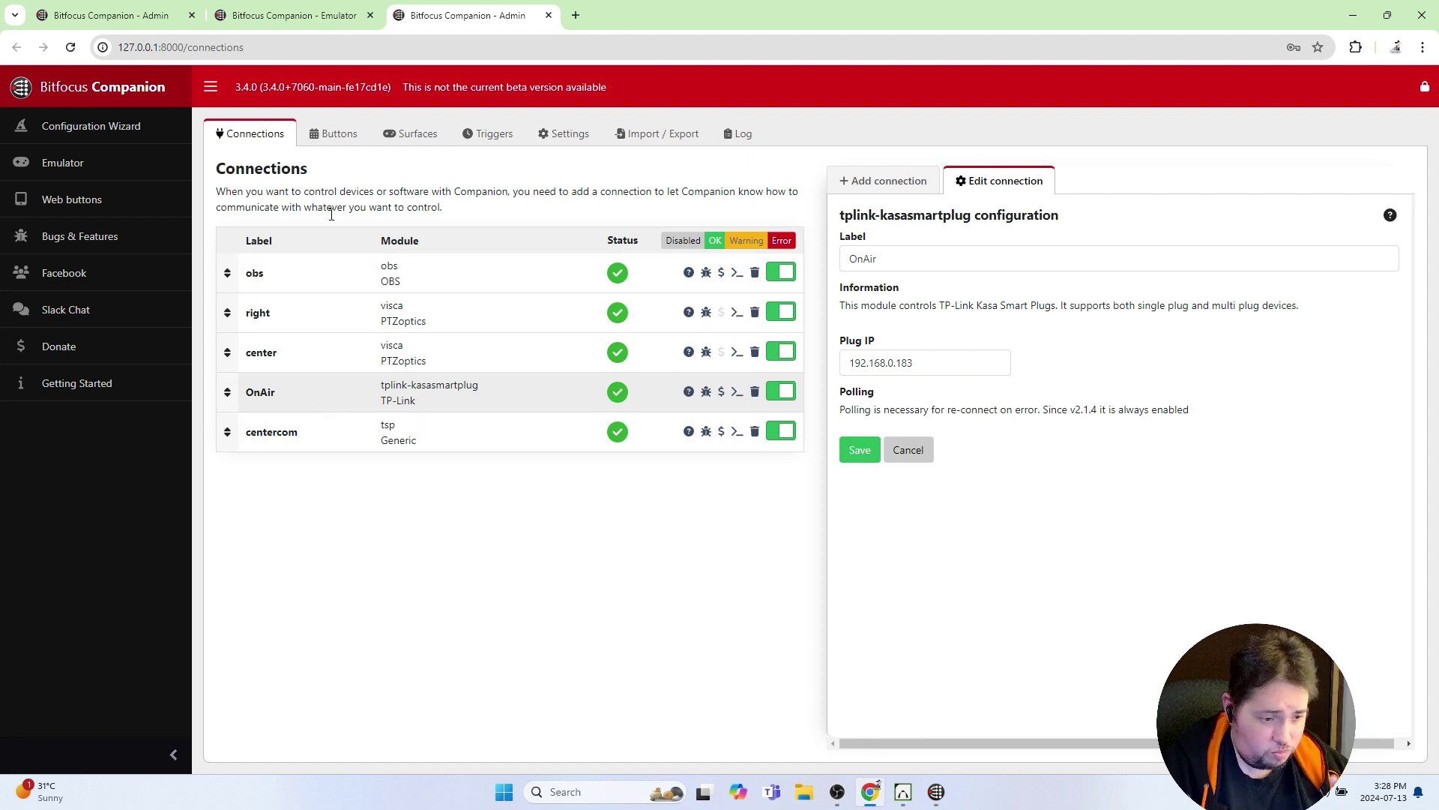
View Companion's button page, and switch to the main OBS window to look through the Final scene's sources
left_click(335, 148)
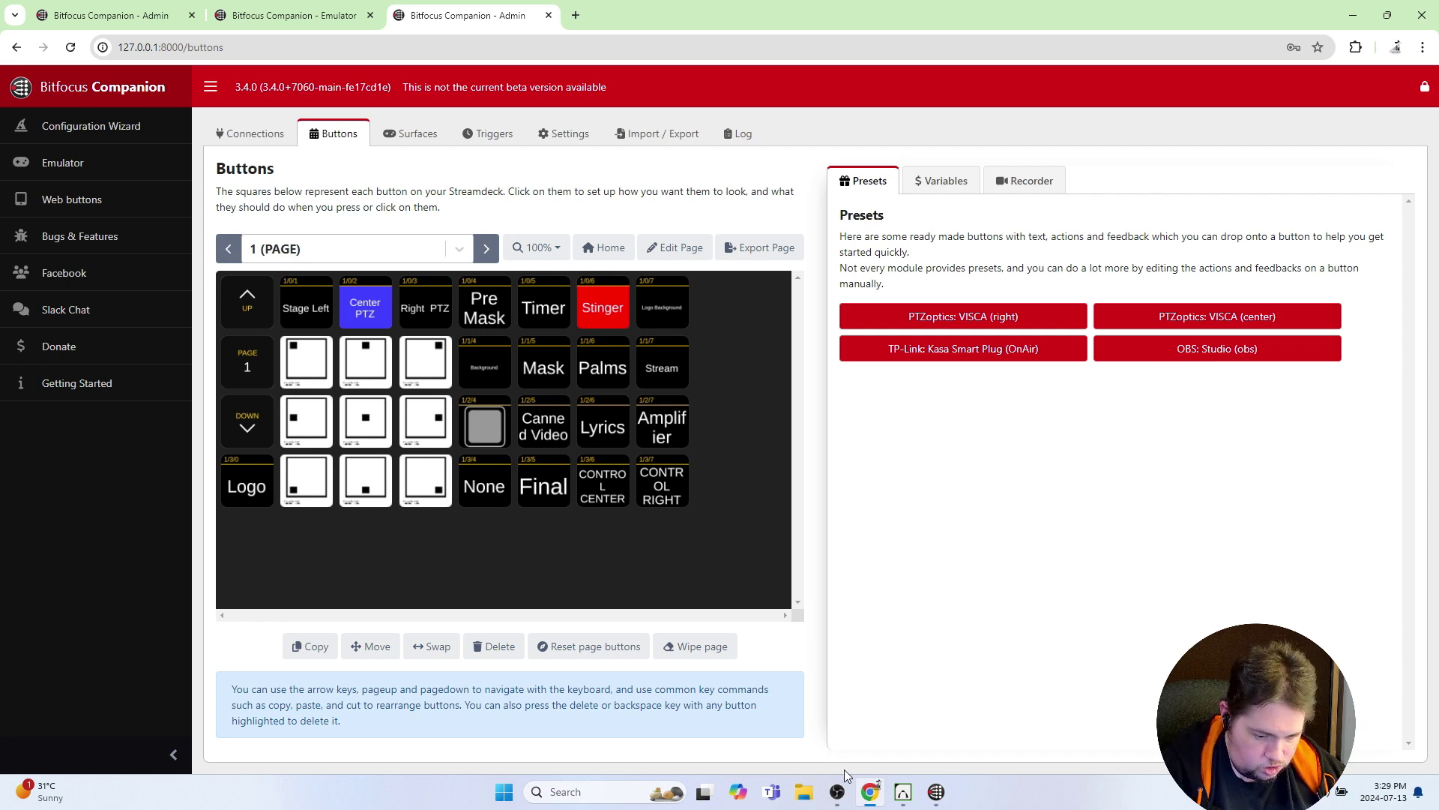
mouse_move(839, 794)
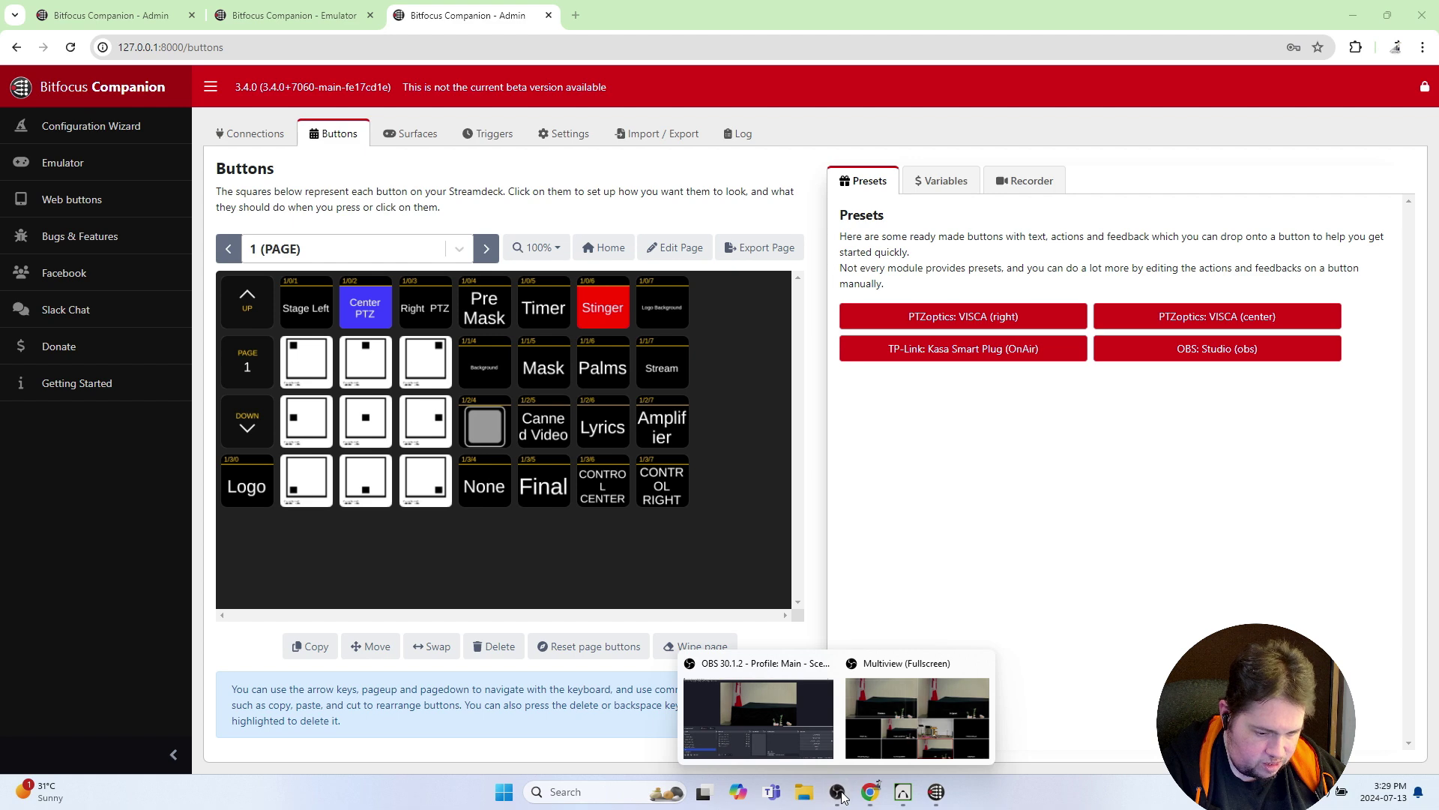
left_click(808, 712)
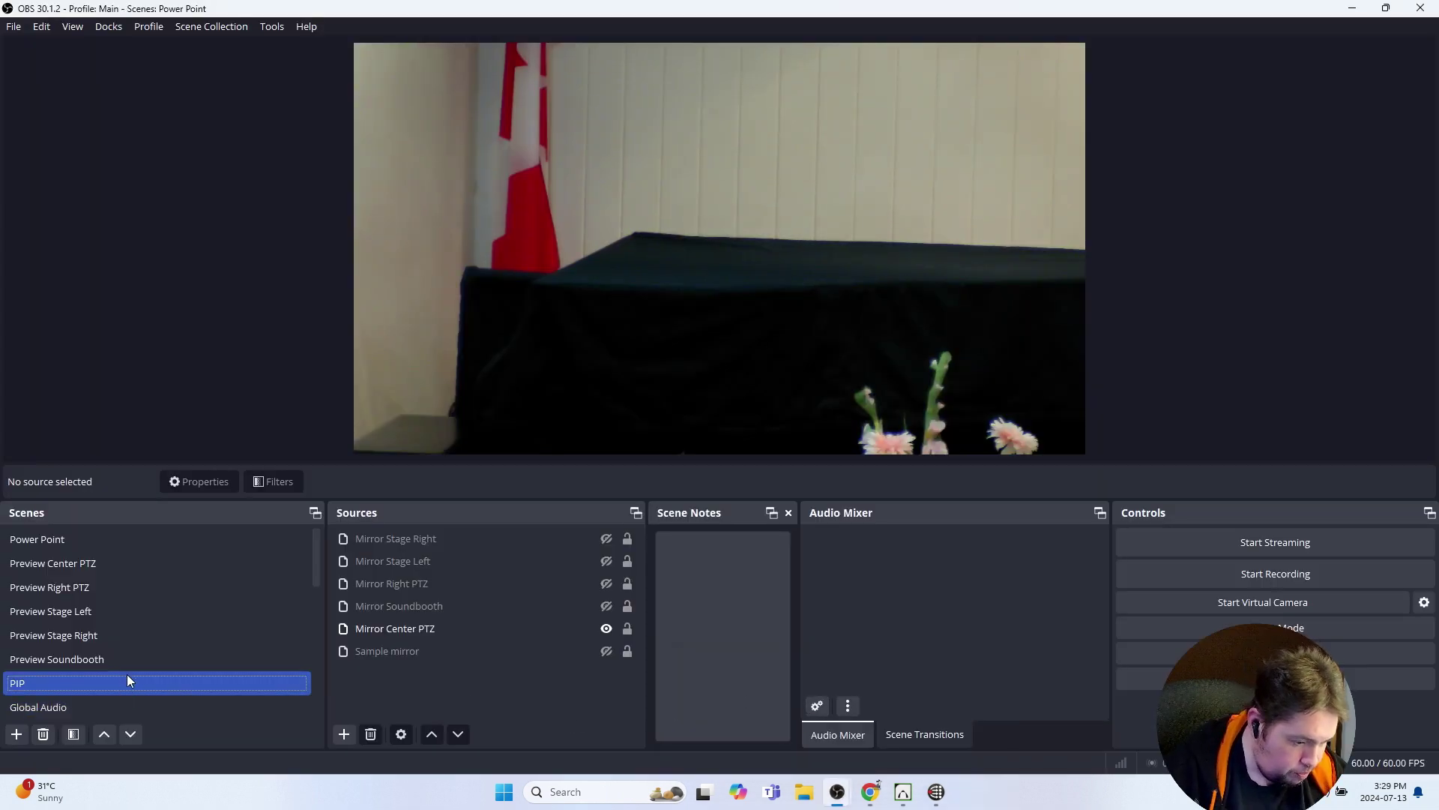
scroll(159, 664, "down", 2)
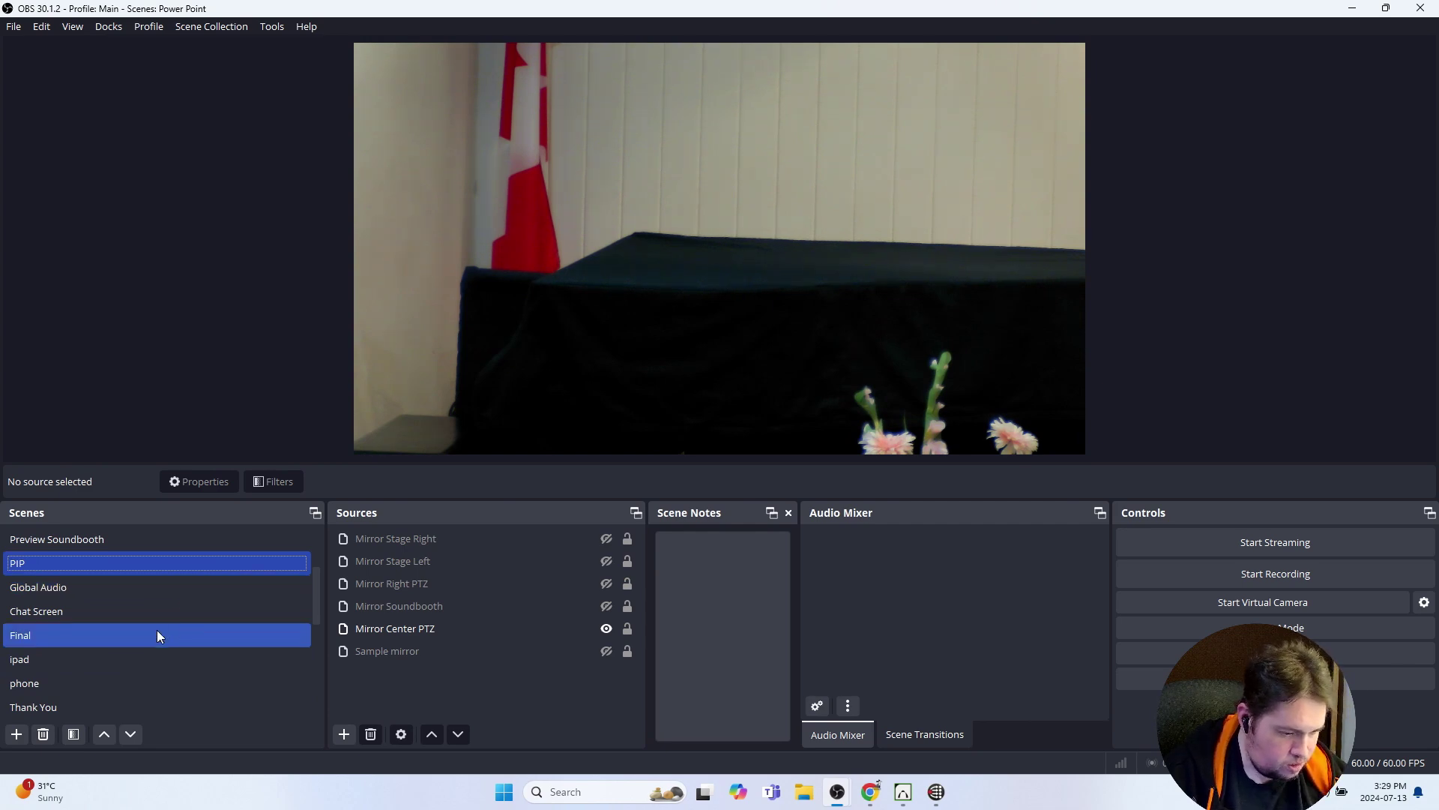
left_click(118, 635)
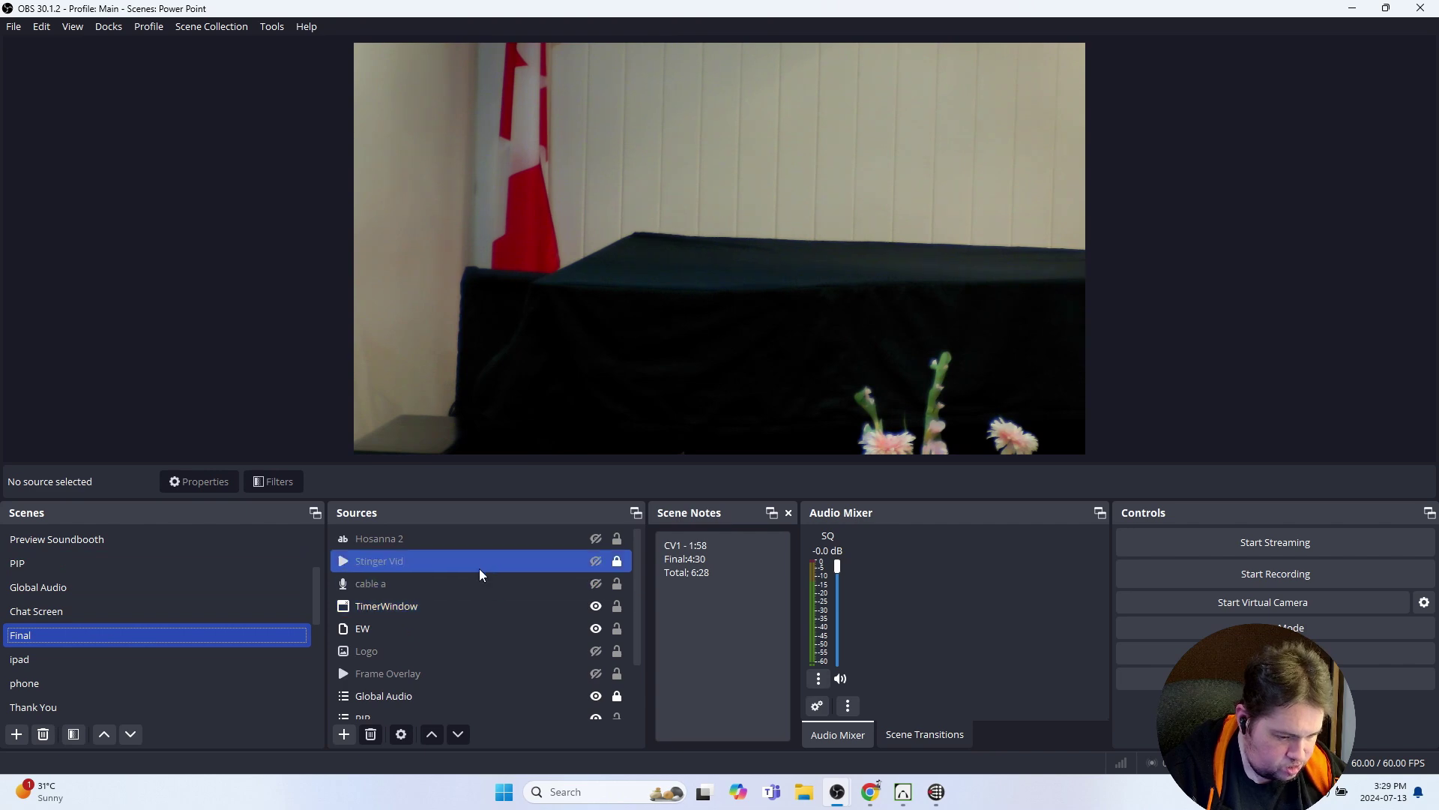
scroll(460, 646, "down", 1)
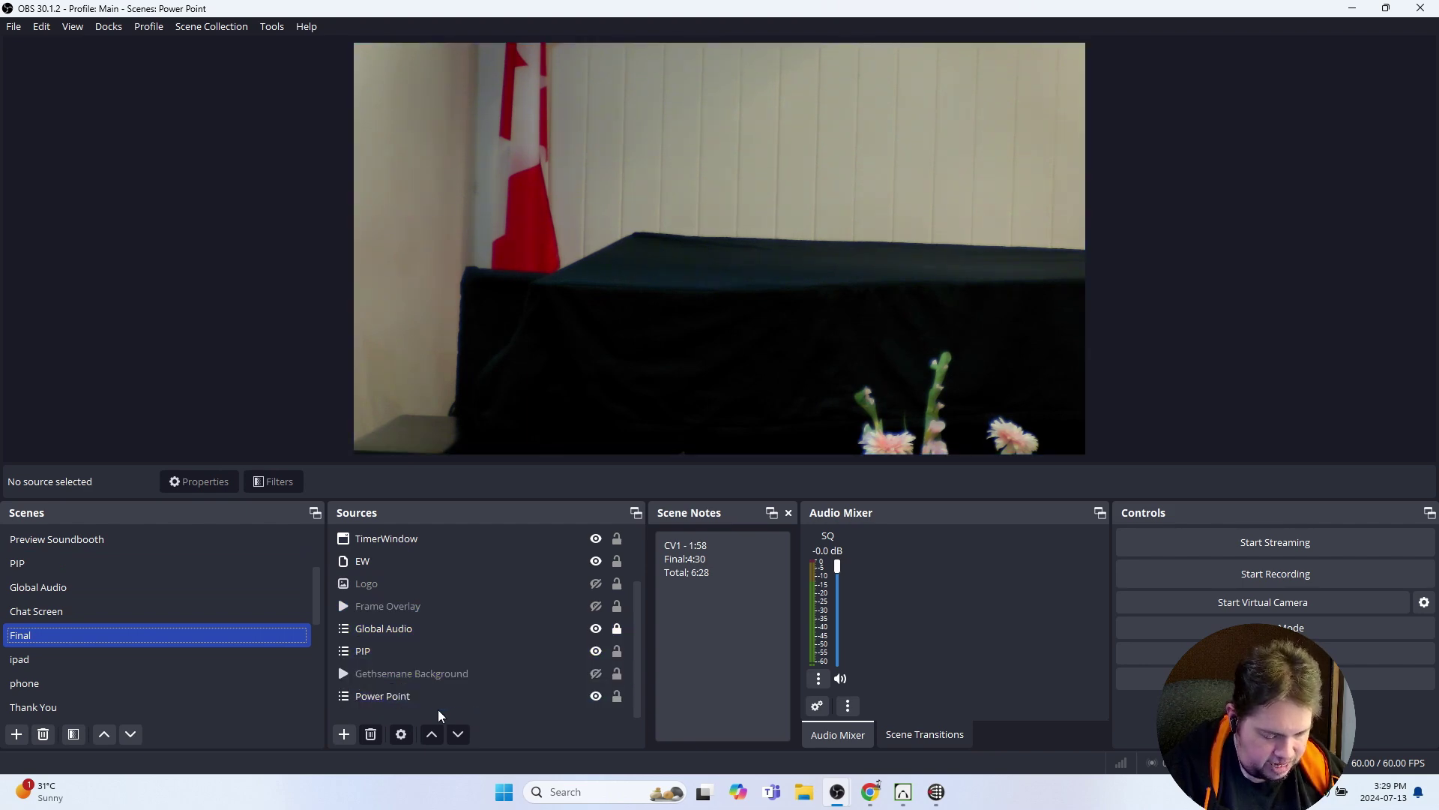
Open the Final scene's filters and trigger the Top Left, Top Center, Top Right, Center Center and Full Screen move filters in turn
right_click(120, 646)
left_click(196, 562)
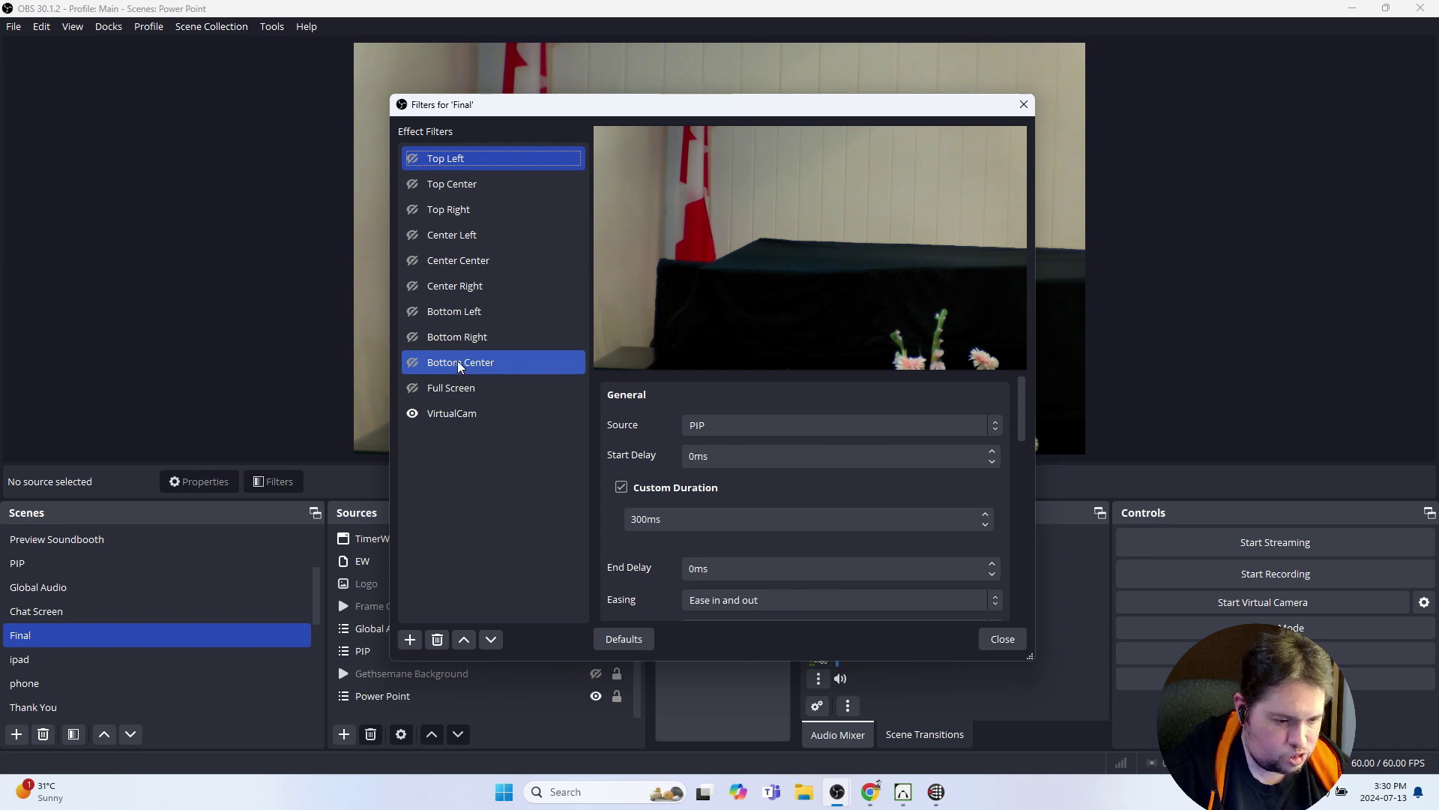
left_click(413, 159)
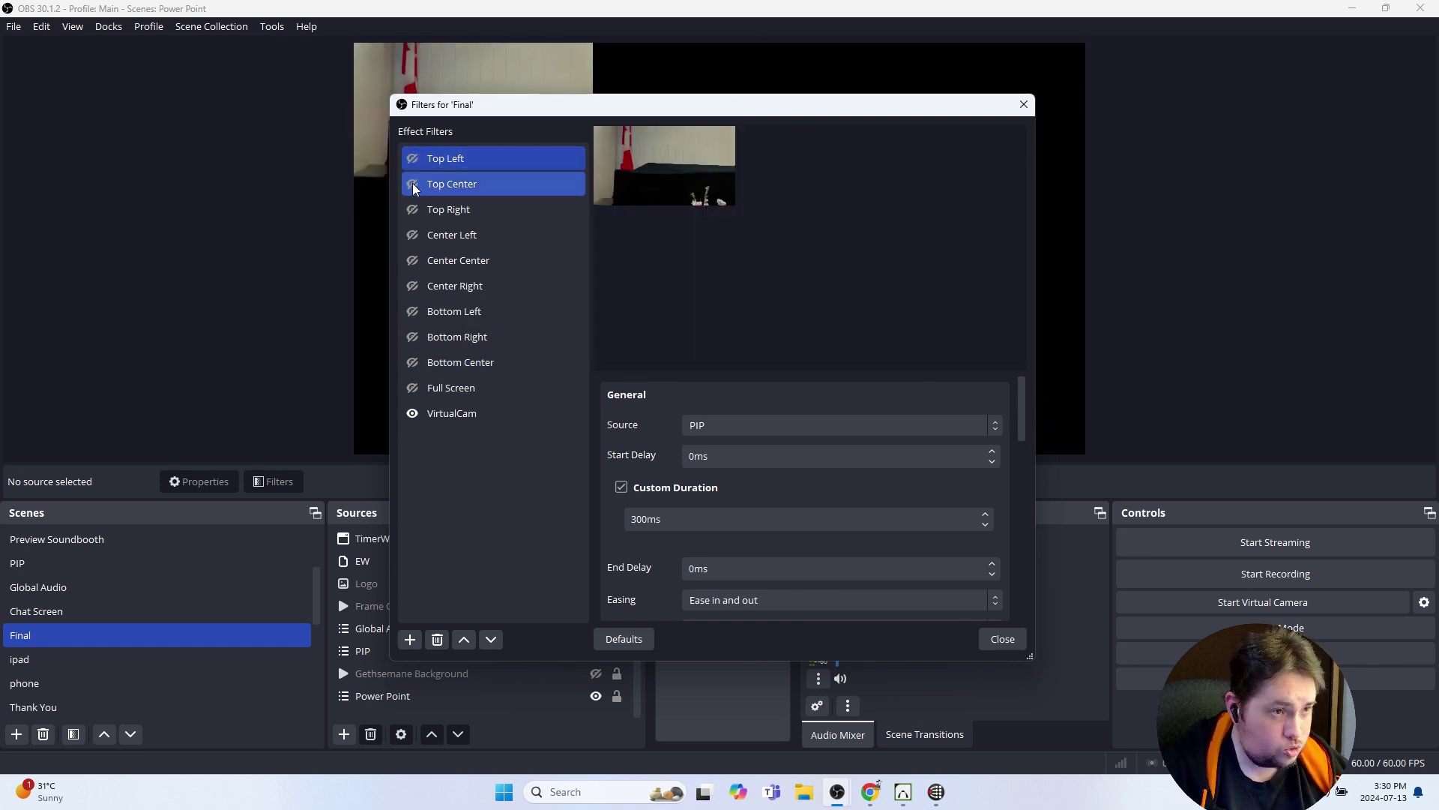
left_click(413, 187)
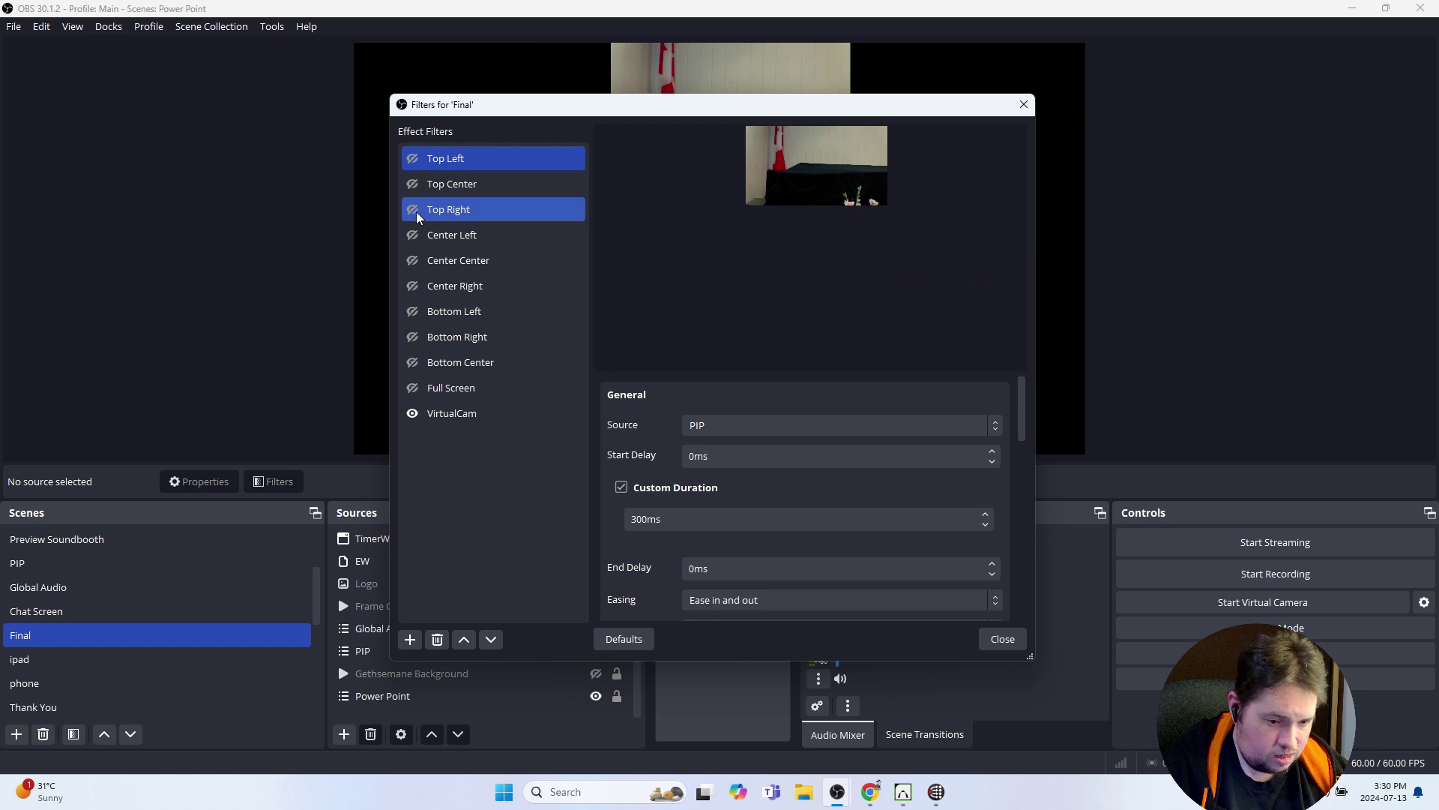
left_click(415, 212)
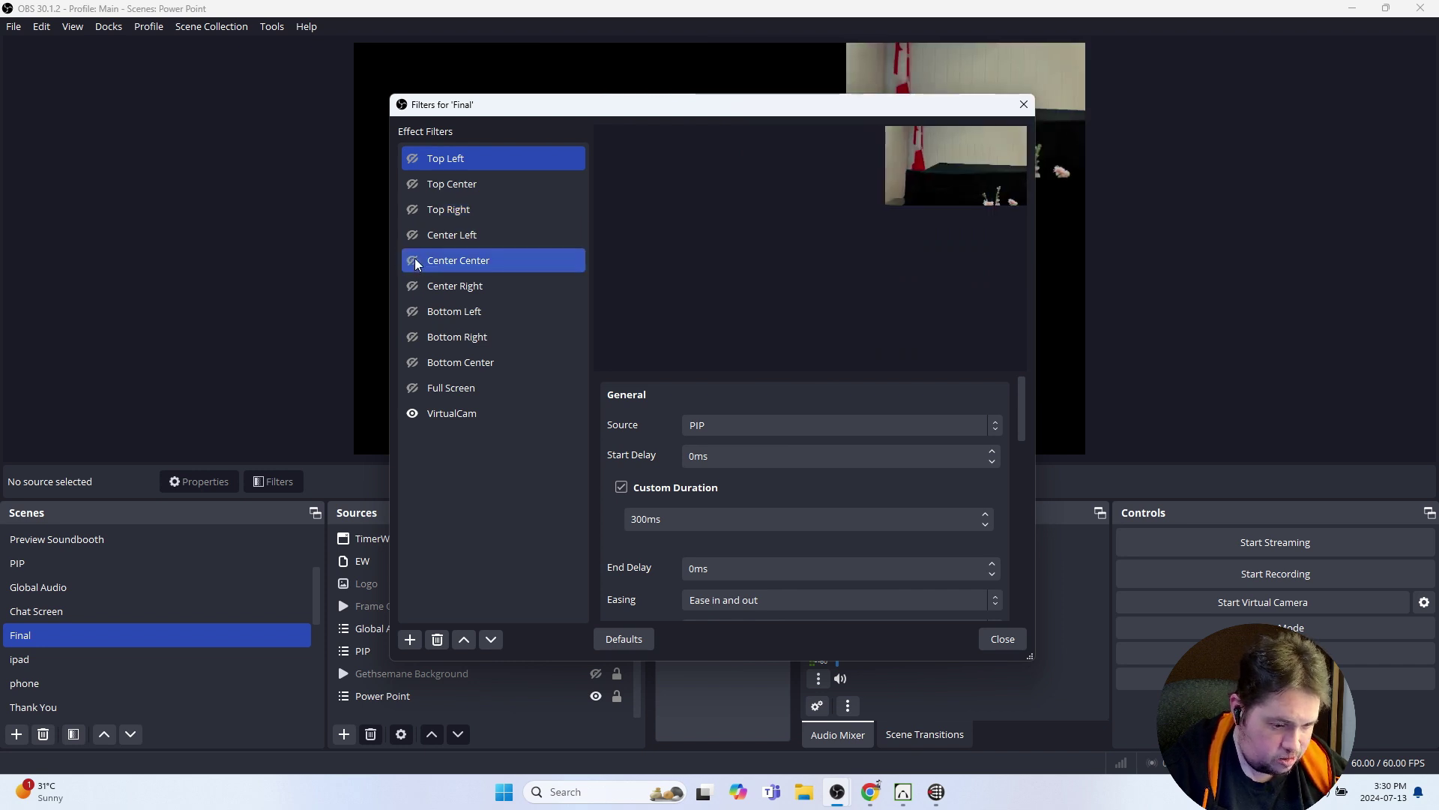
left_click(415, 262)
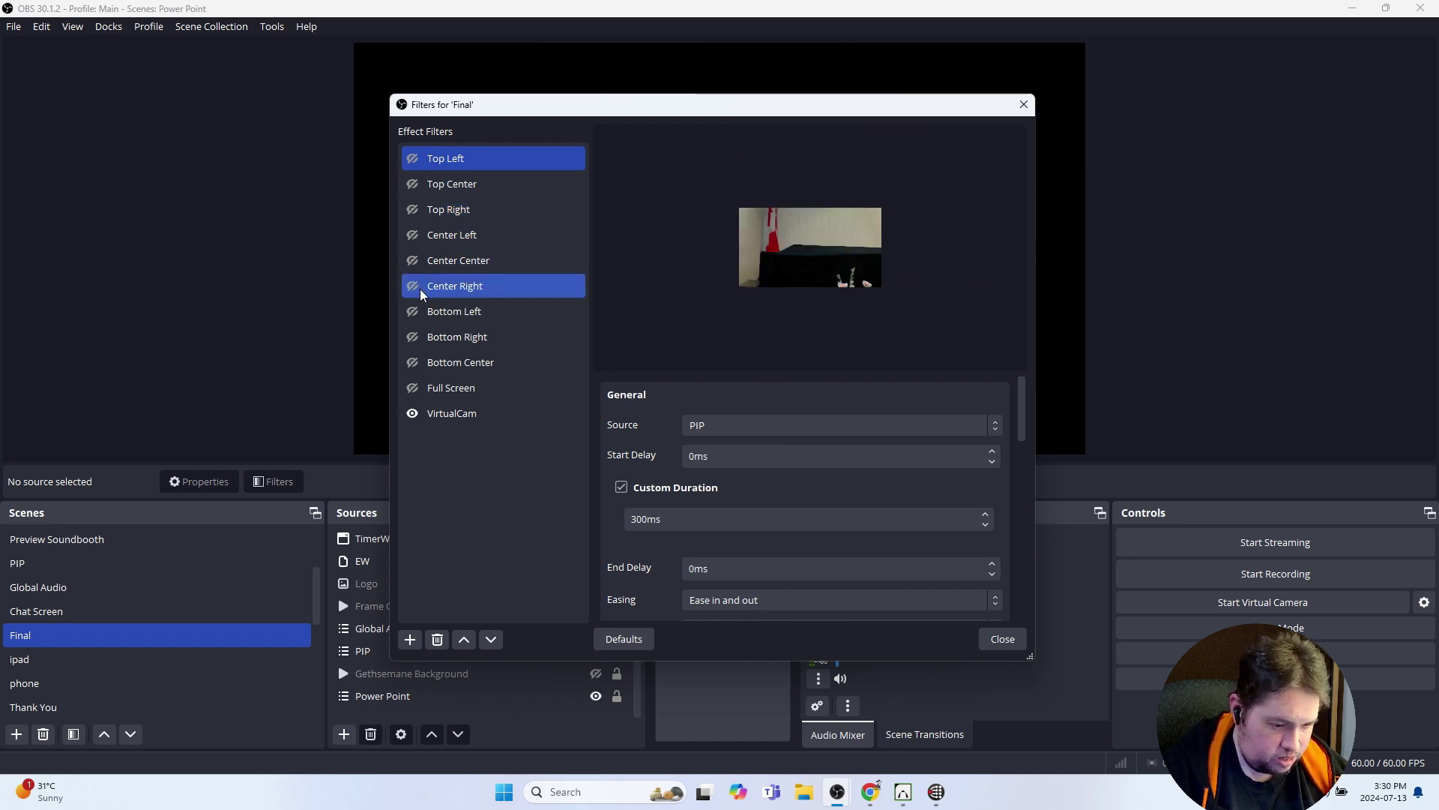
left_click(413, 389)
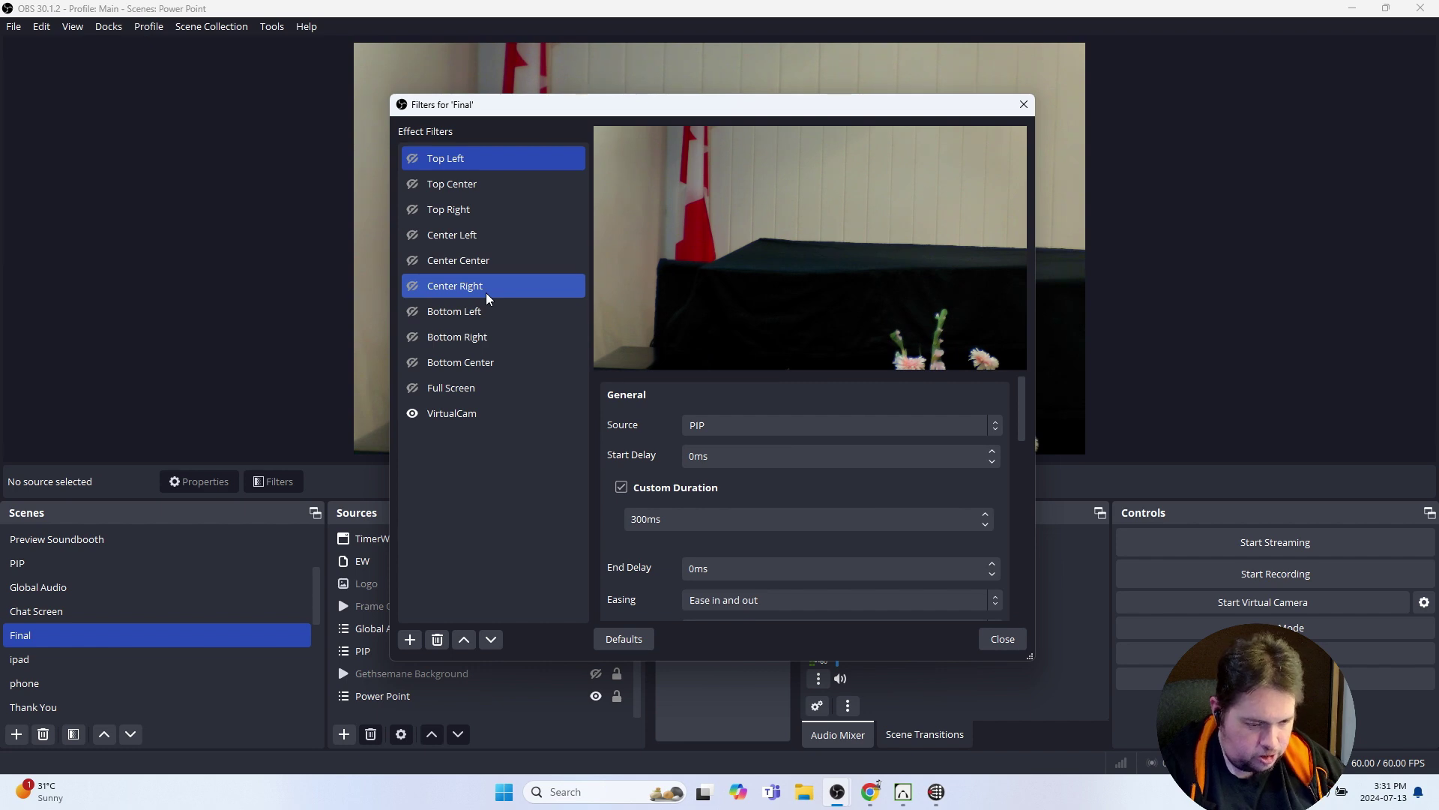
Switch to Companion, open the top-left PIP button for editing, and trigger the top-left, top-center and top-right PIP buttons from the page
key("alt+Tab")
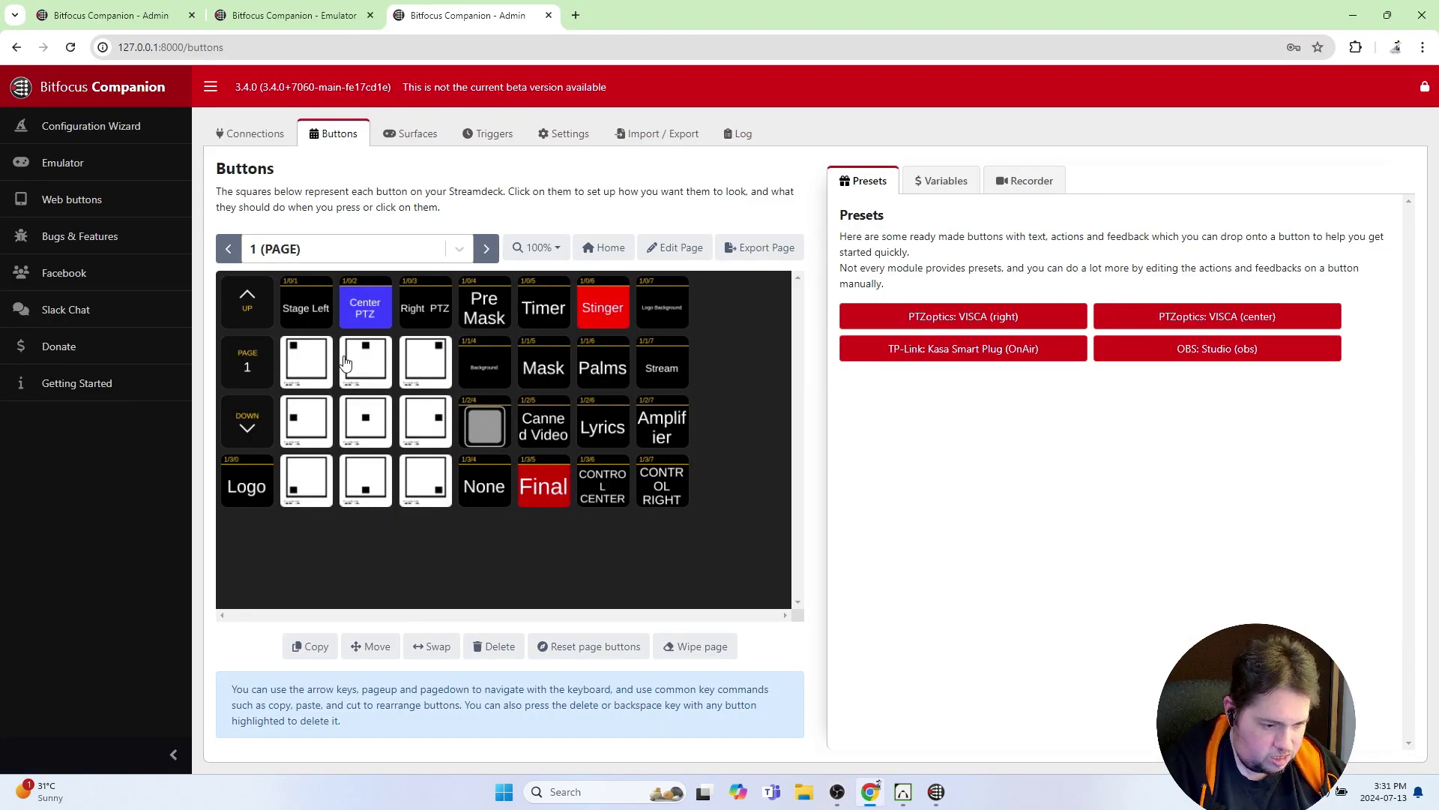
left_click(309, 358)
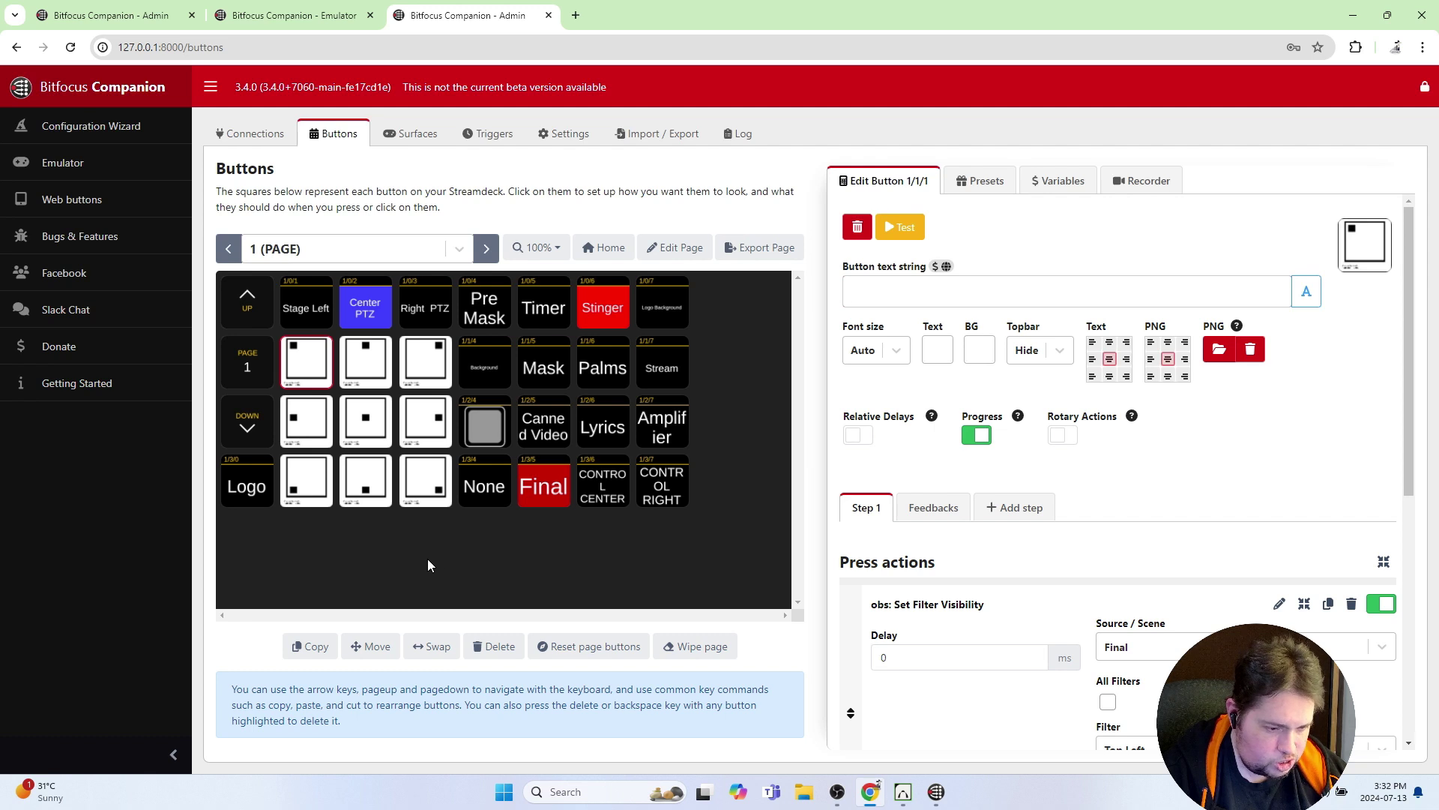
key("shift")
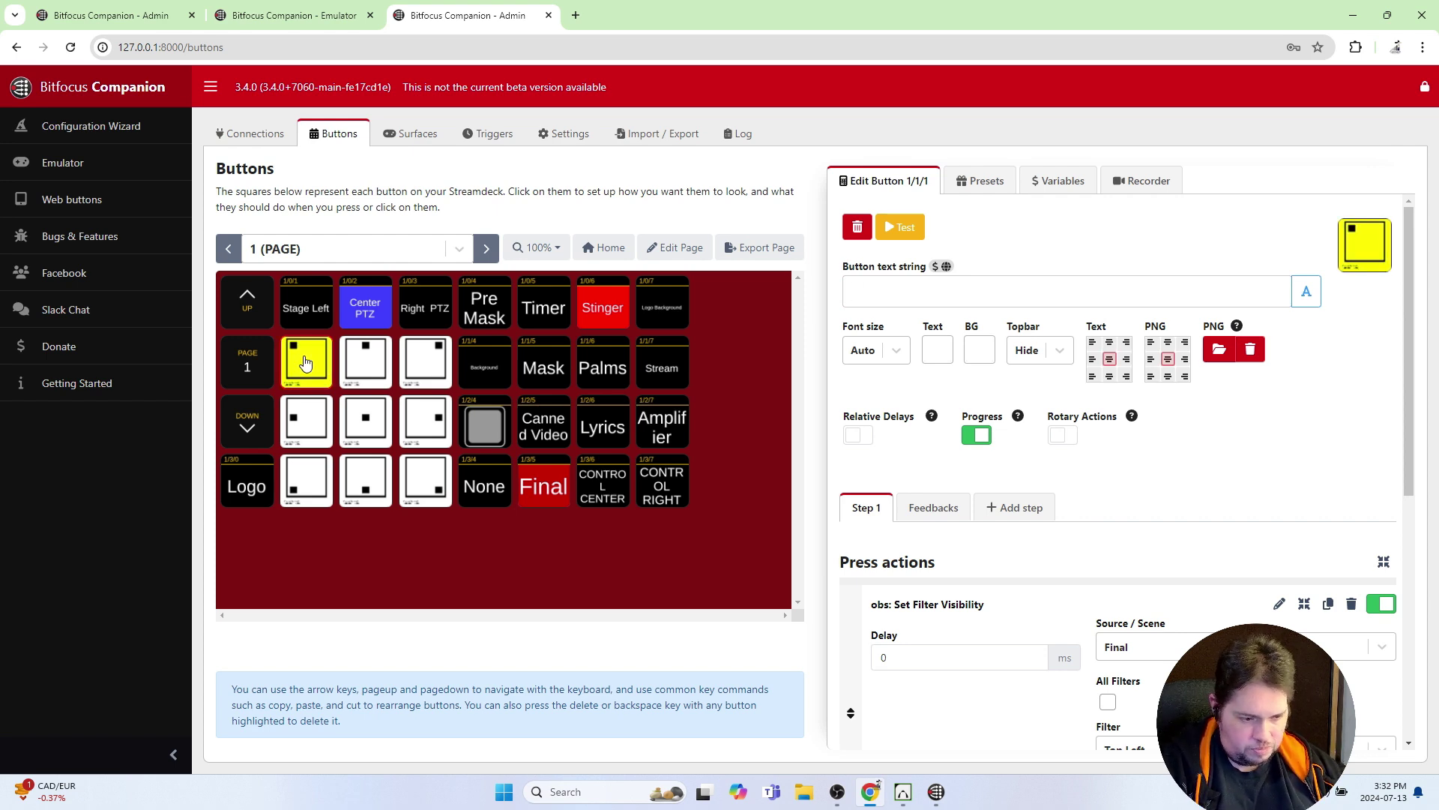
key("shift")
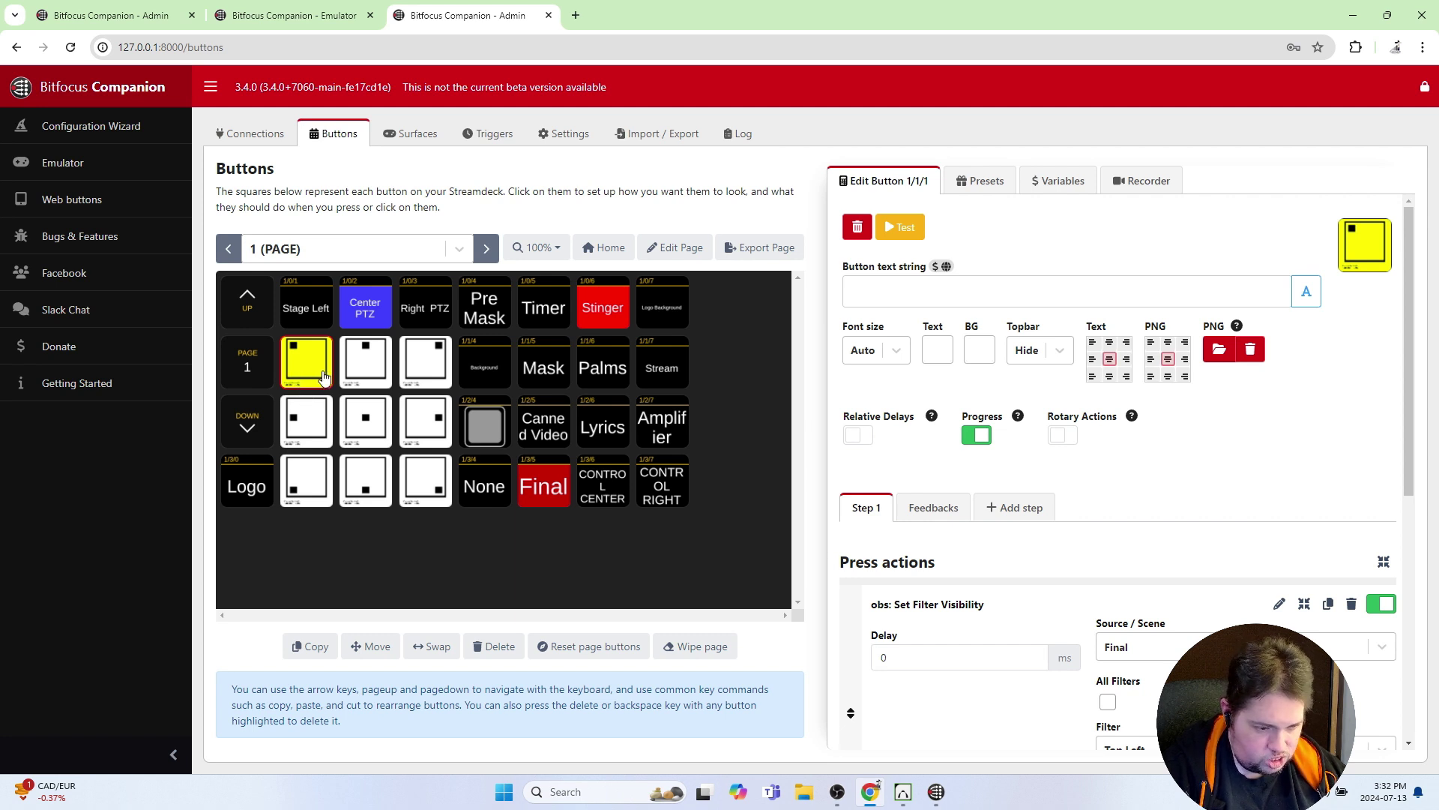
key("shift")
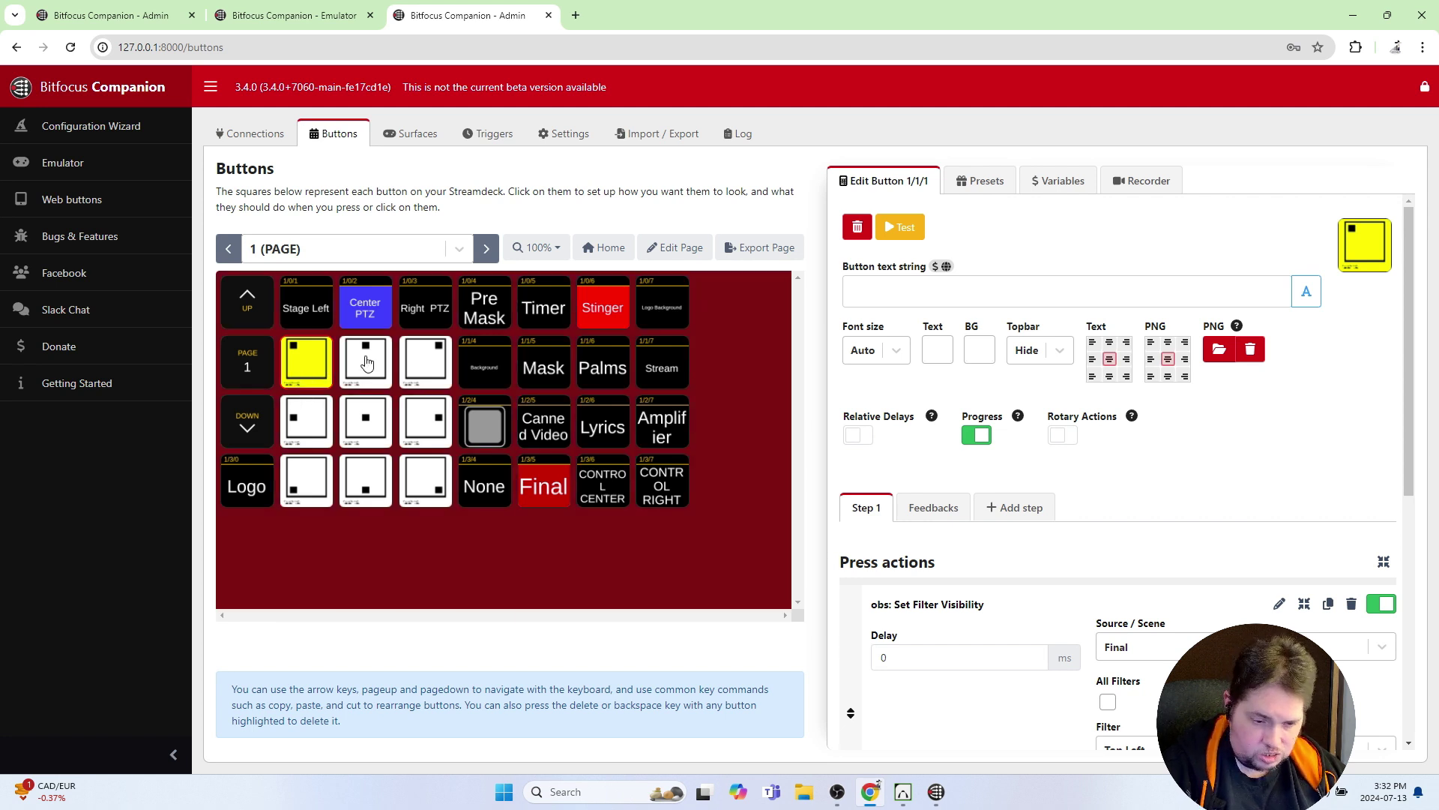
key("shift")
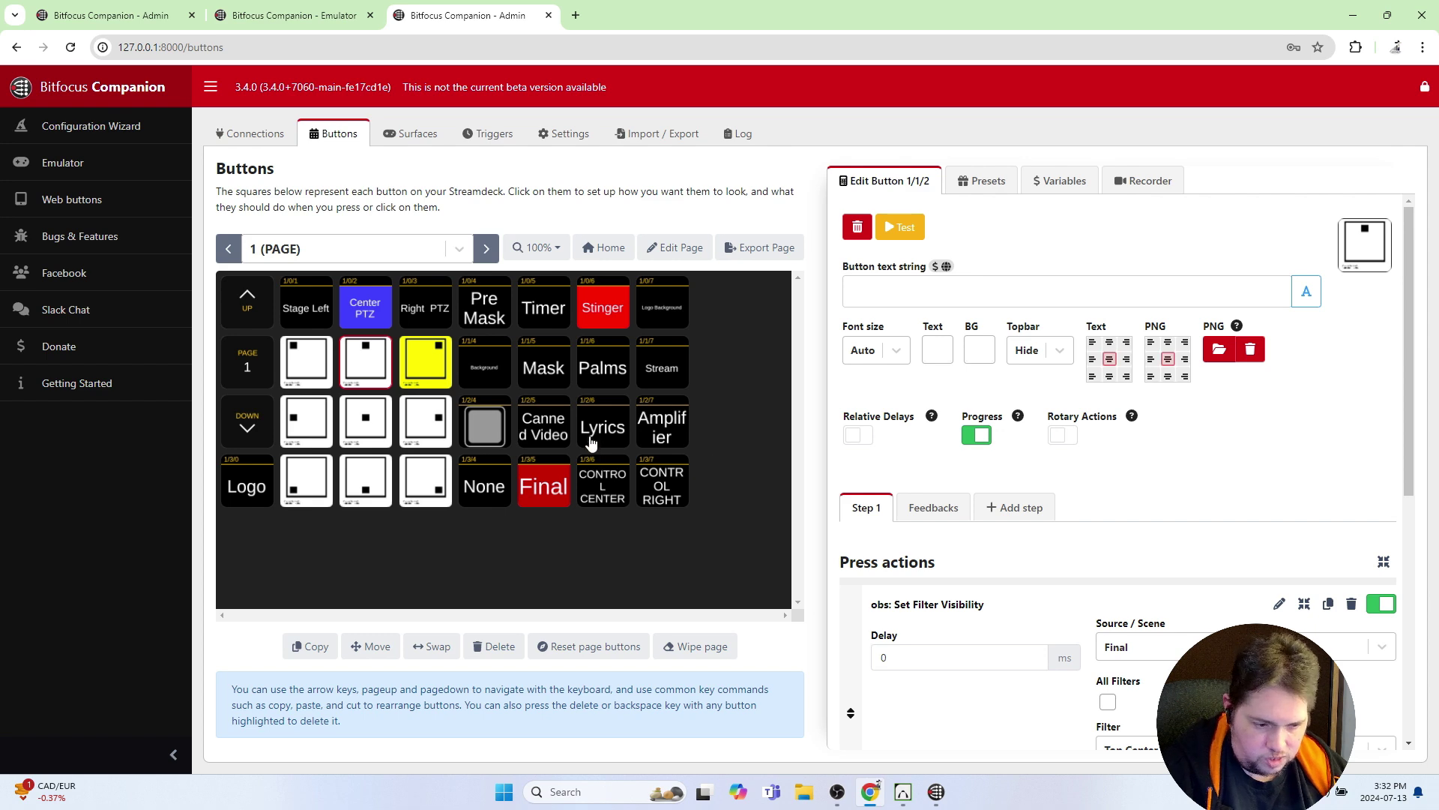
Examine the top-right PIP button's filter visibility action, its PIPPosition custom variable action and its variable-check feedback
left_click(435, 365)
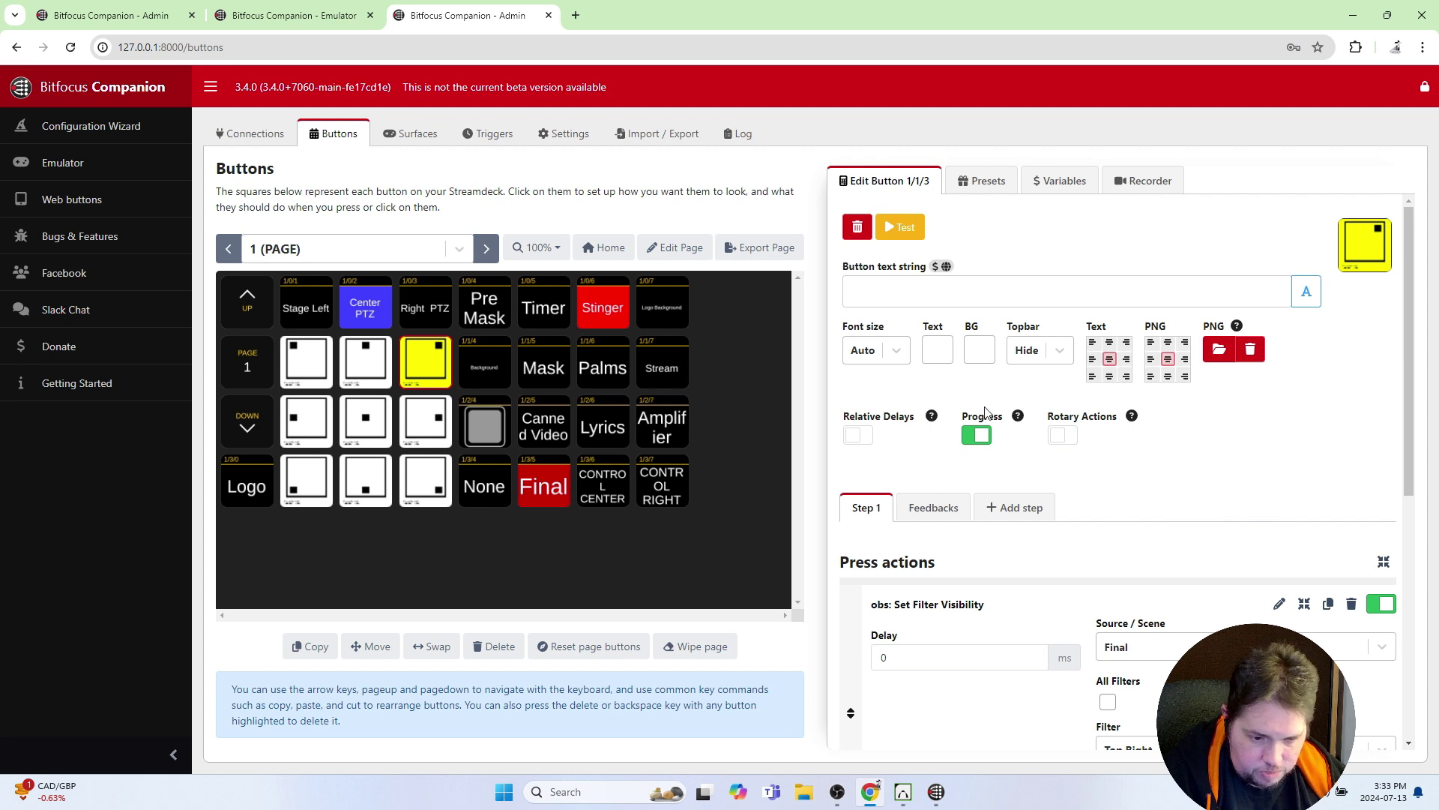
left_click(916, 289)
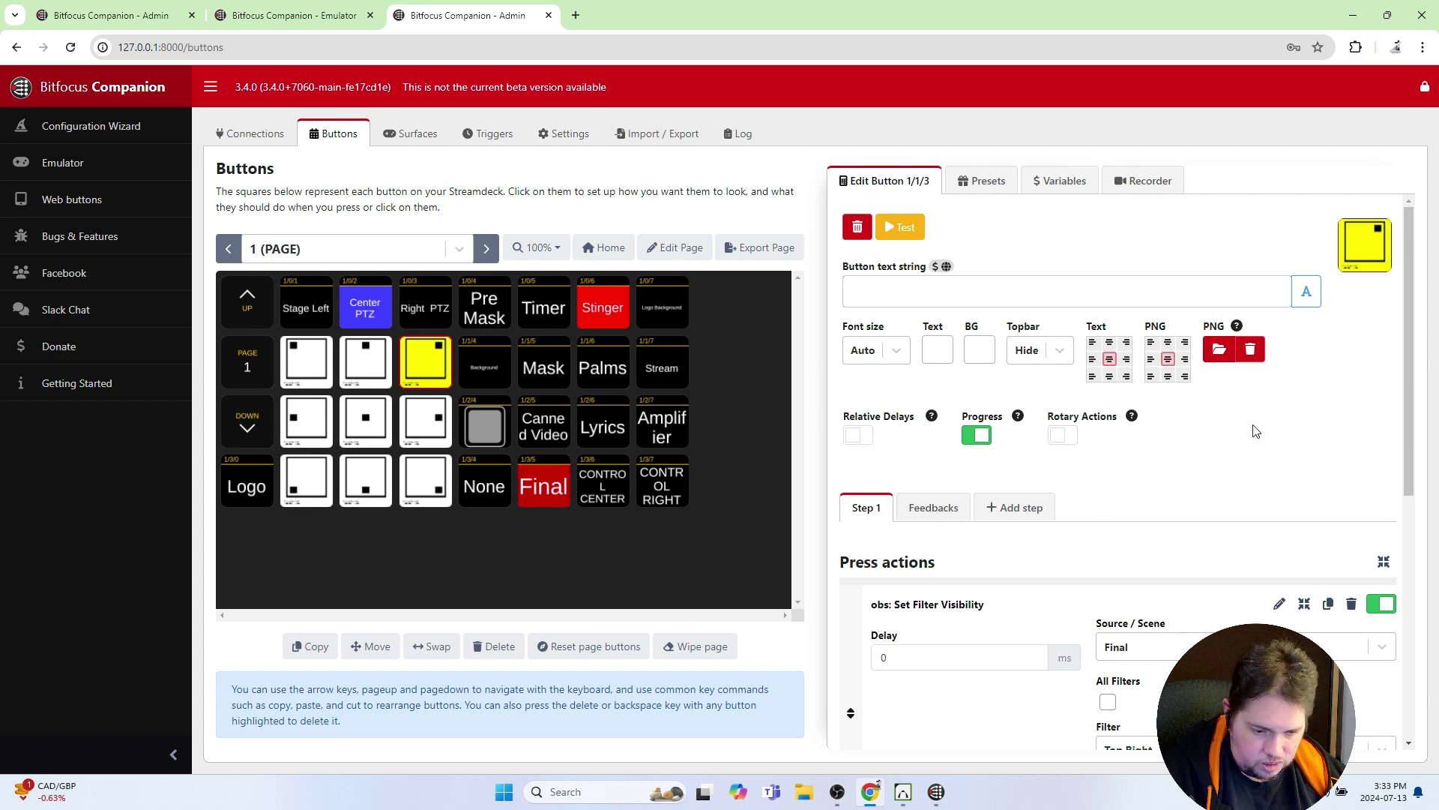
scroll(1256, 431, "down", 2)
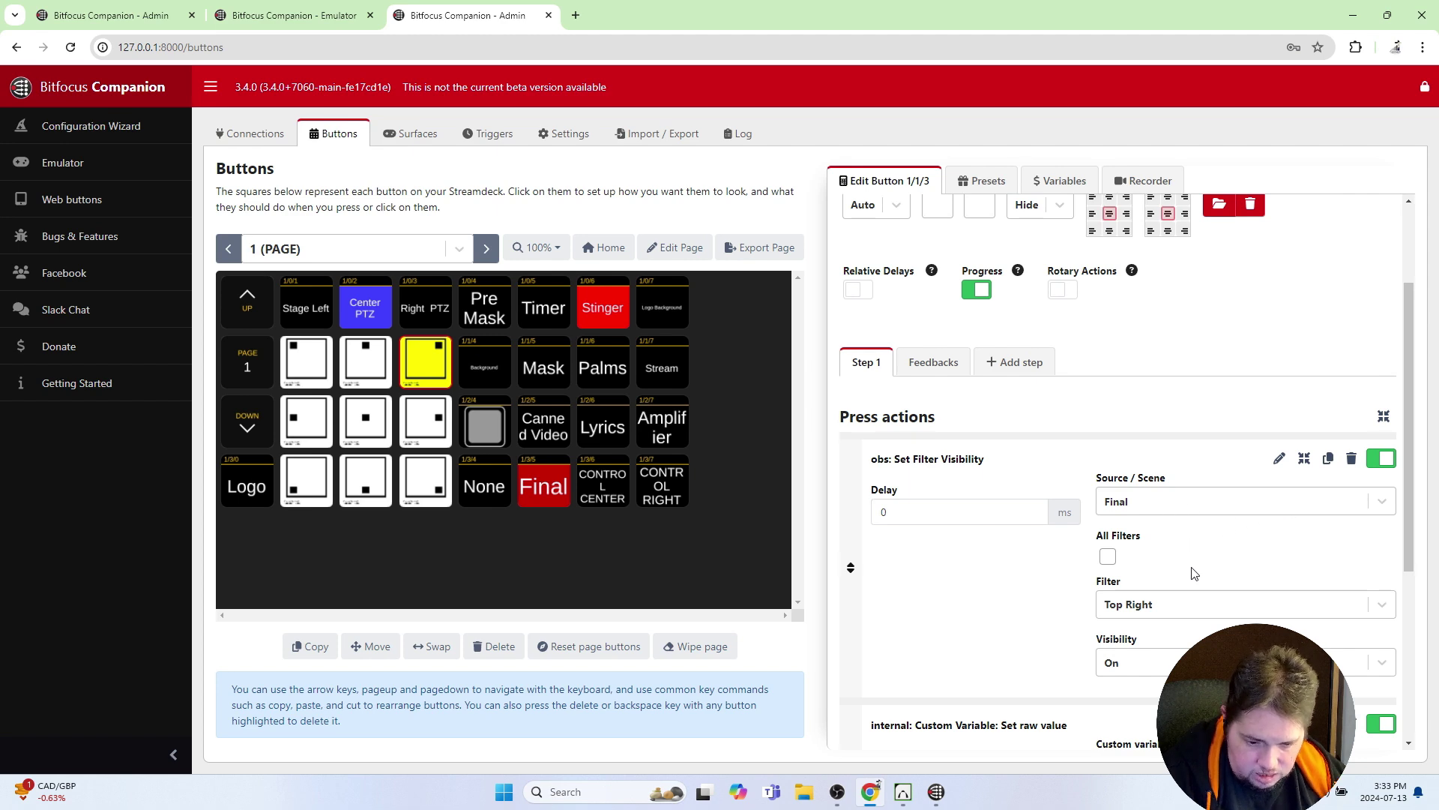
scroll(1230, 607, "down", 2)
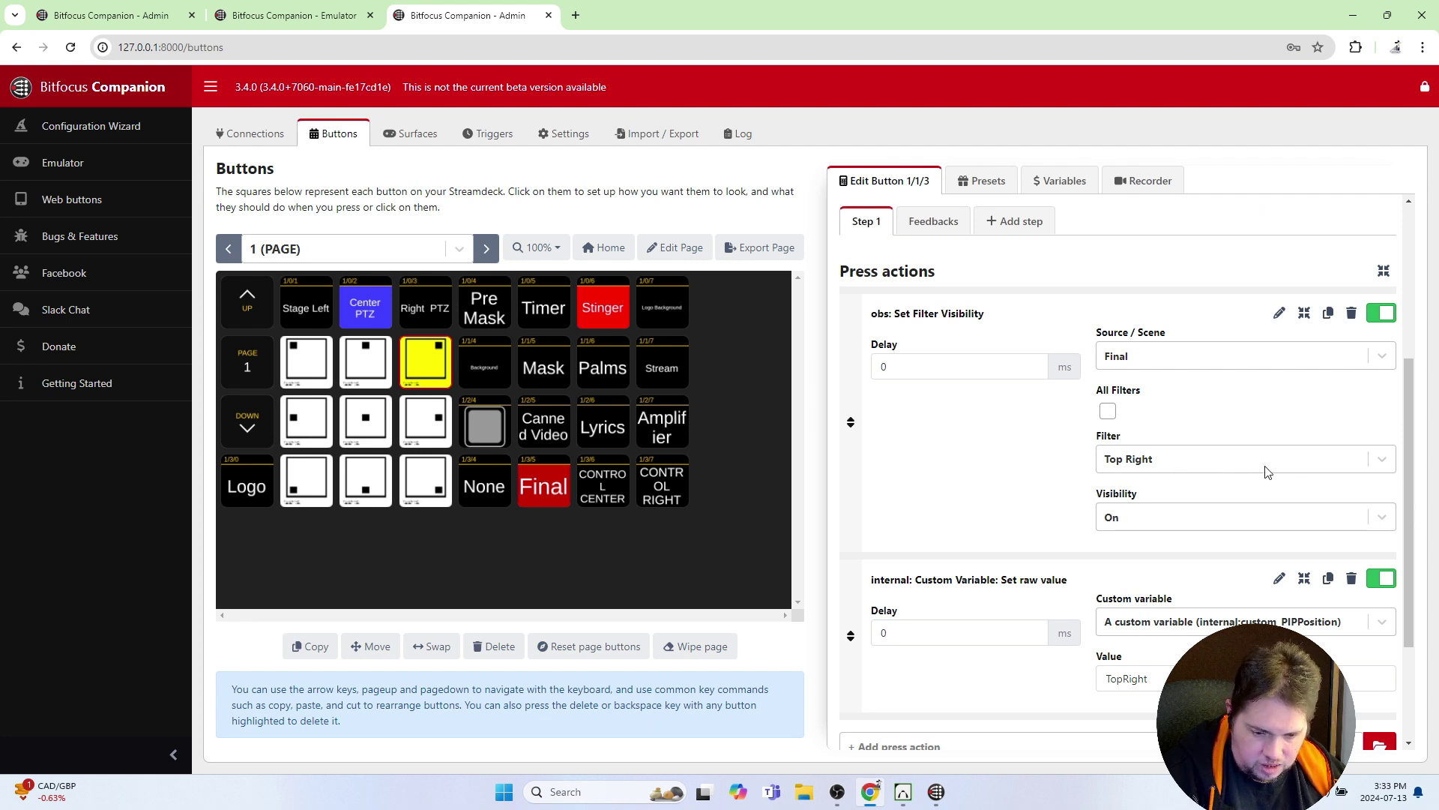
scroll(1267, 470, "down", 2)
scroll(1267, 470, "up", 2)
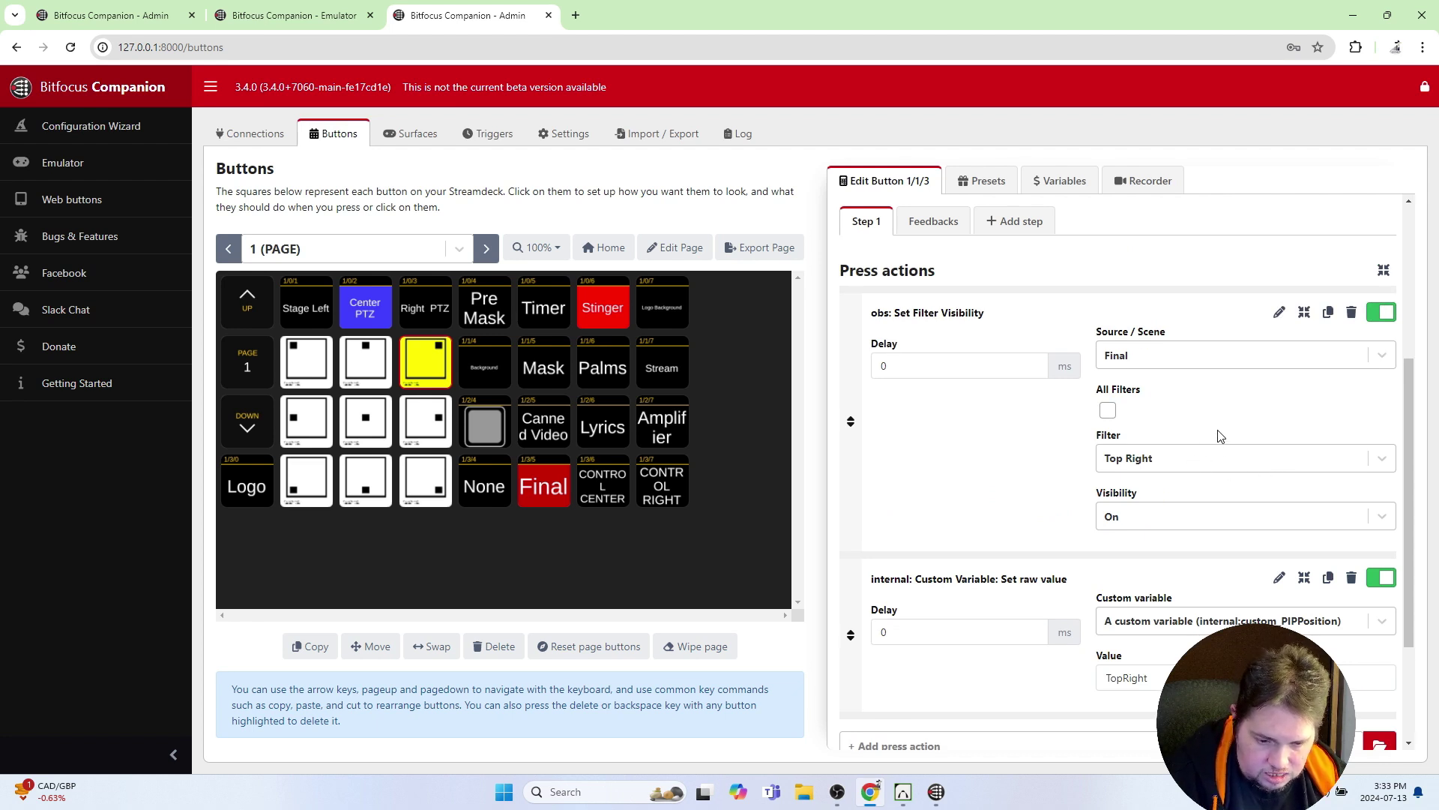
scroll(1220, 437, "down", 2)
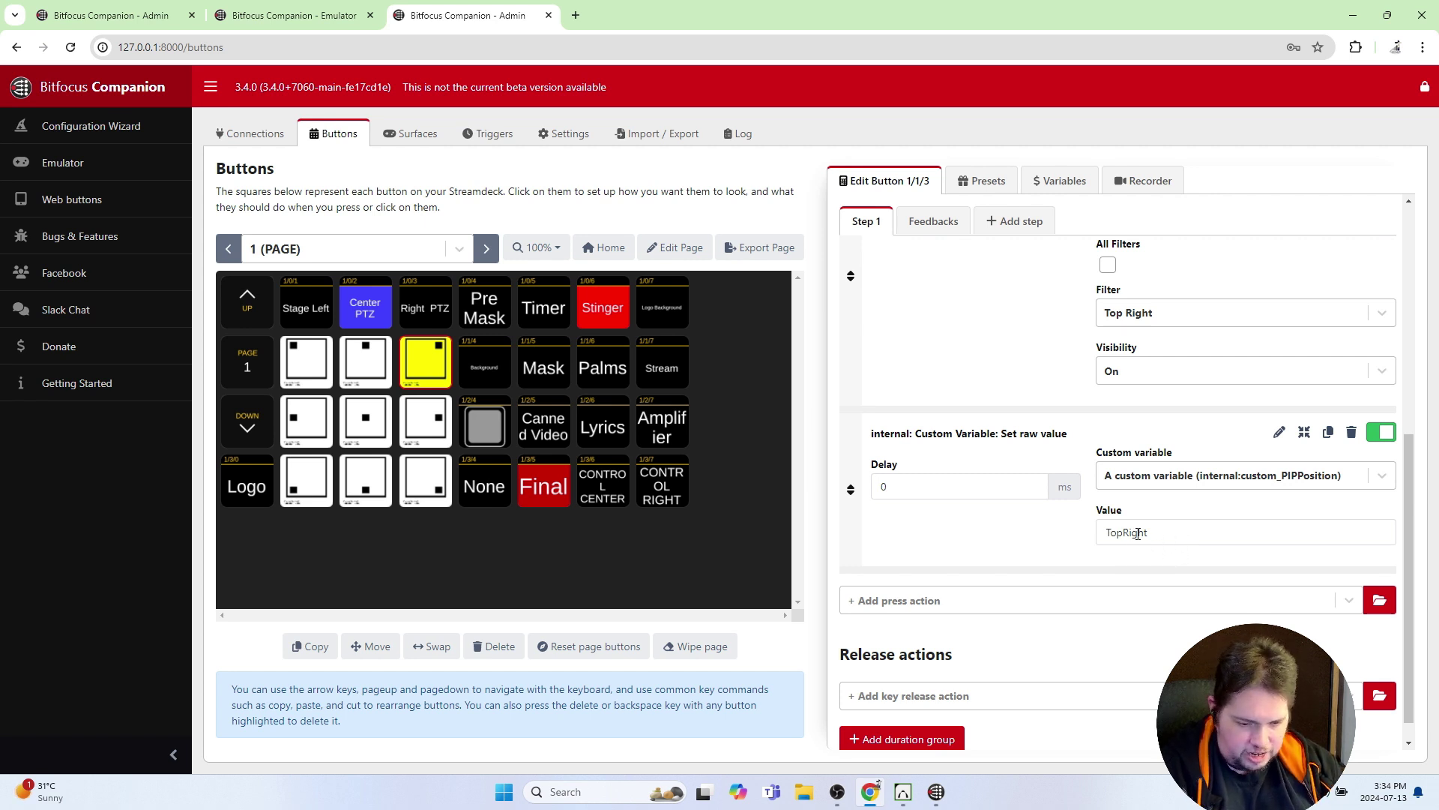
scroll(1138, 533, "down", 1)
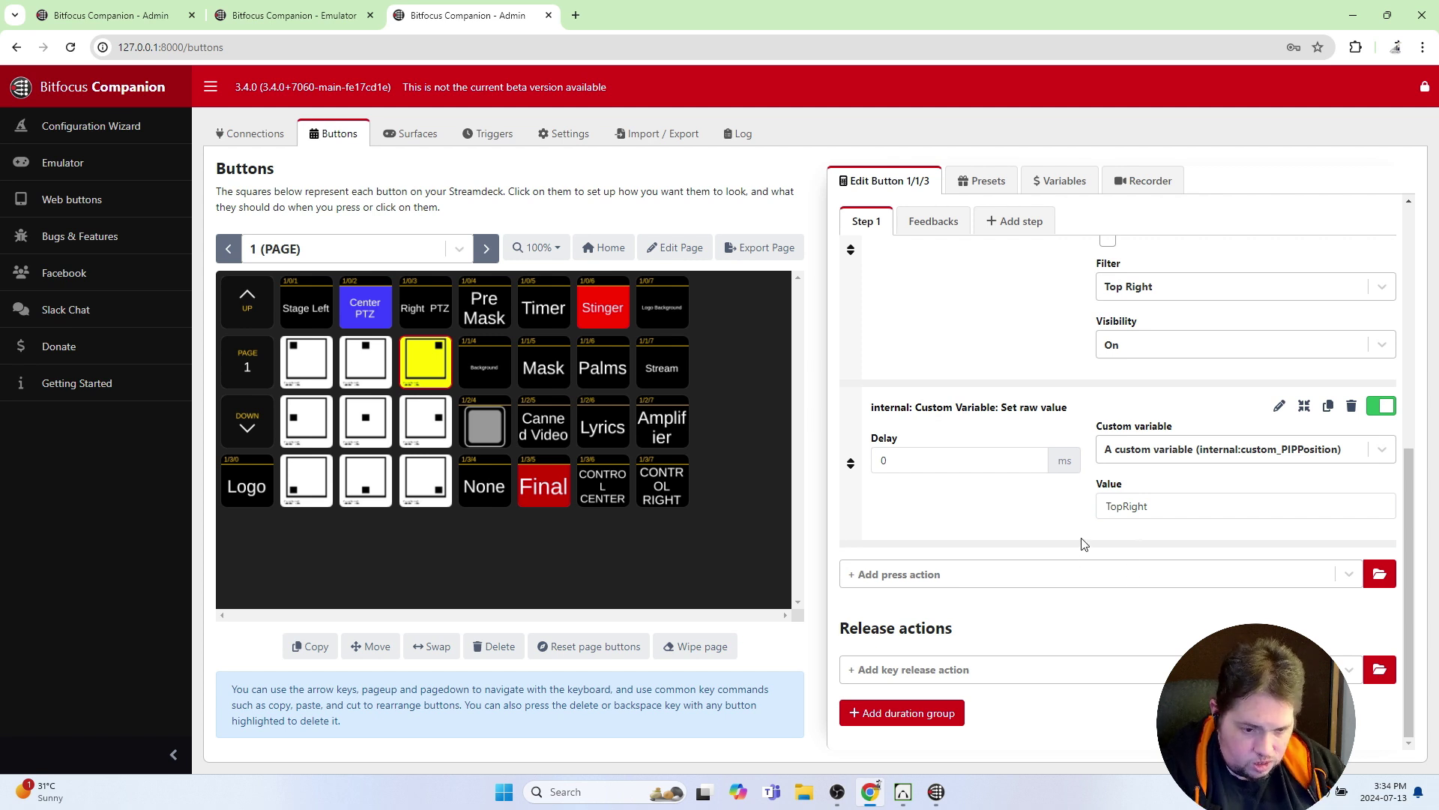
scroll(1038, 566, "up", 2)
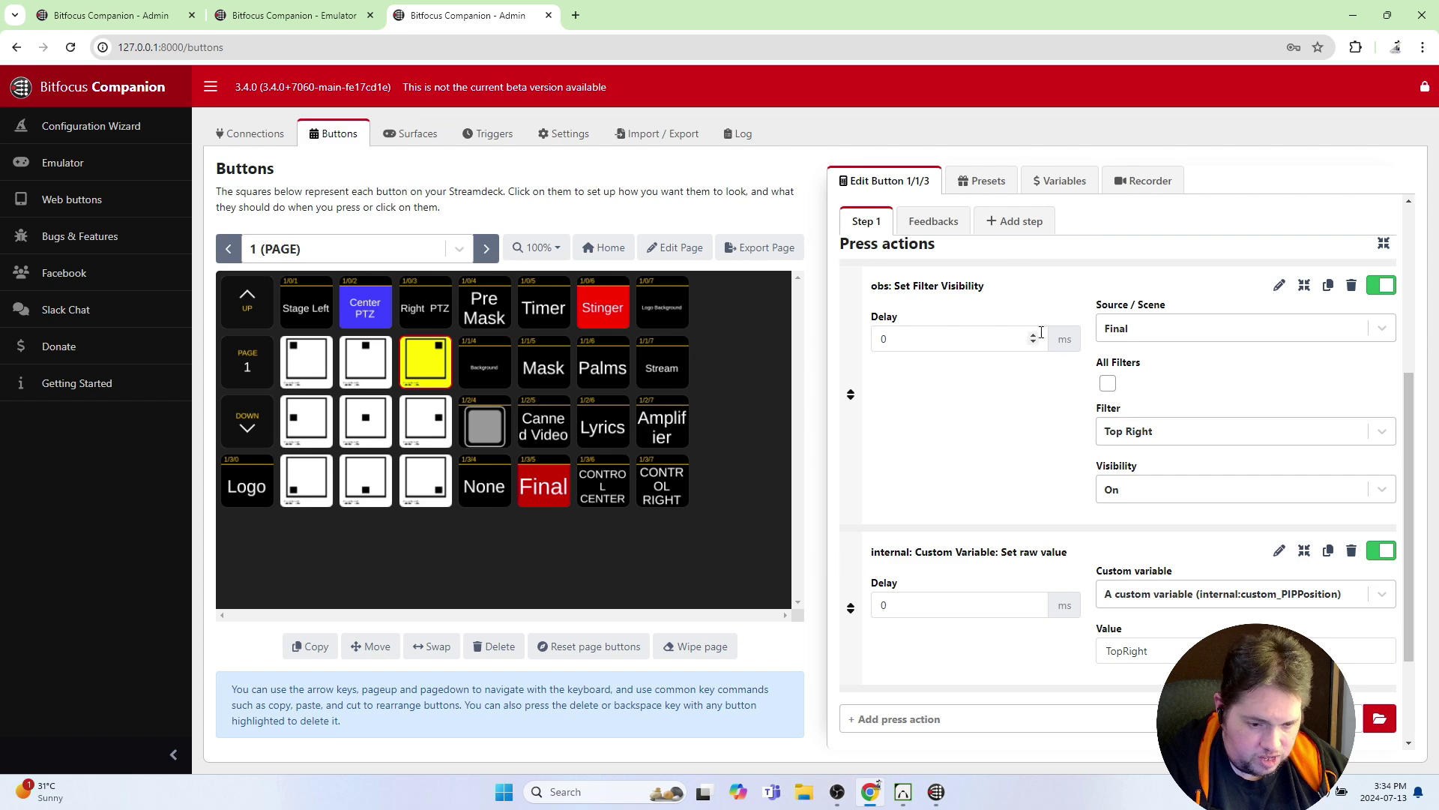
left_click(921, 225)
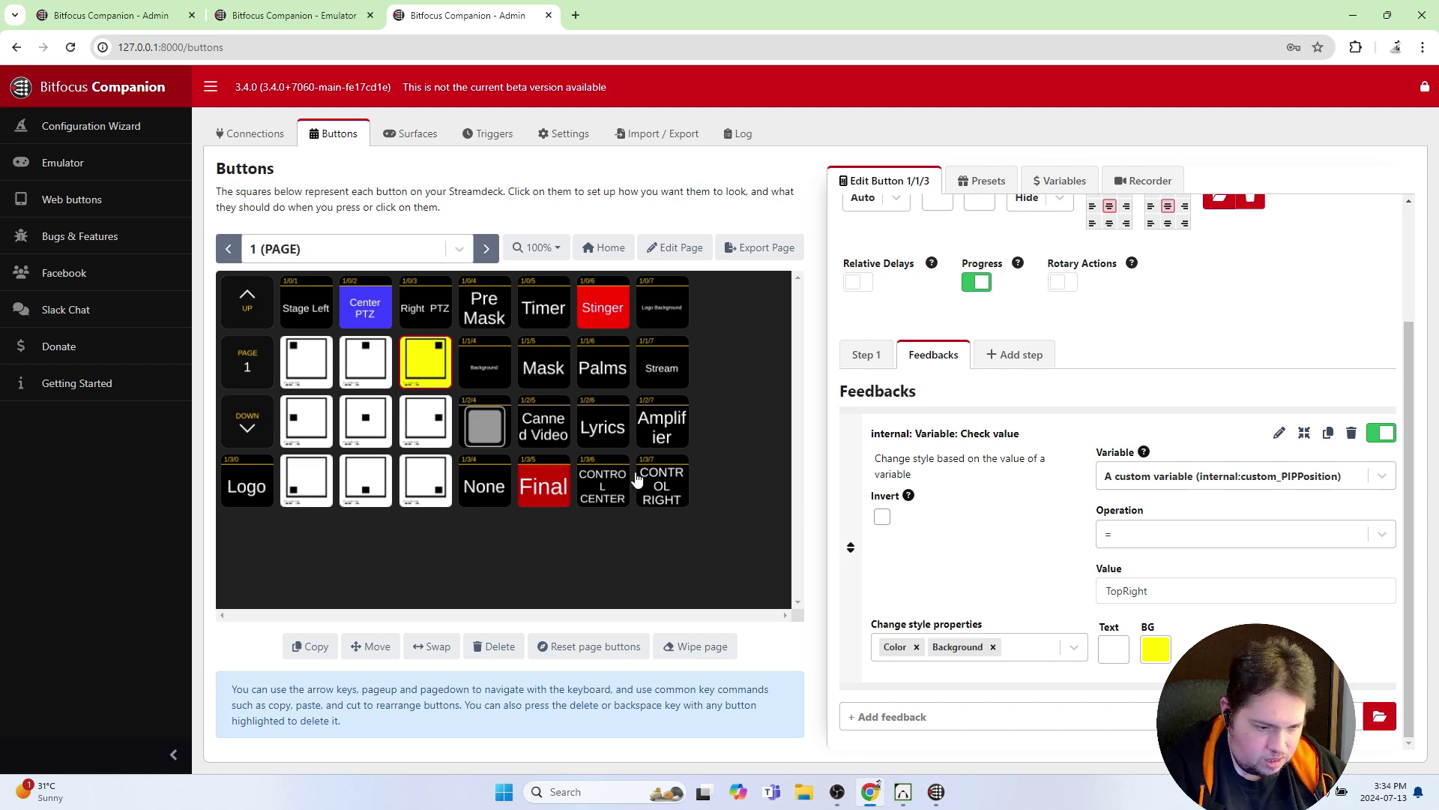
Trigger the full-screen PIP button from the page, and open the top-left PIP button for editing
key("shift")
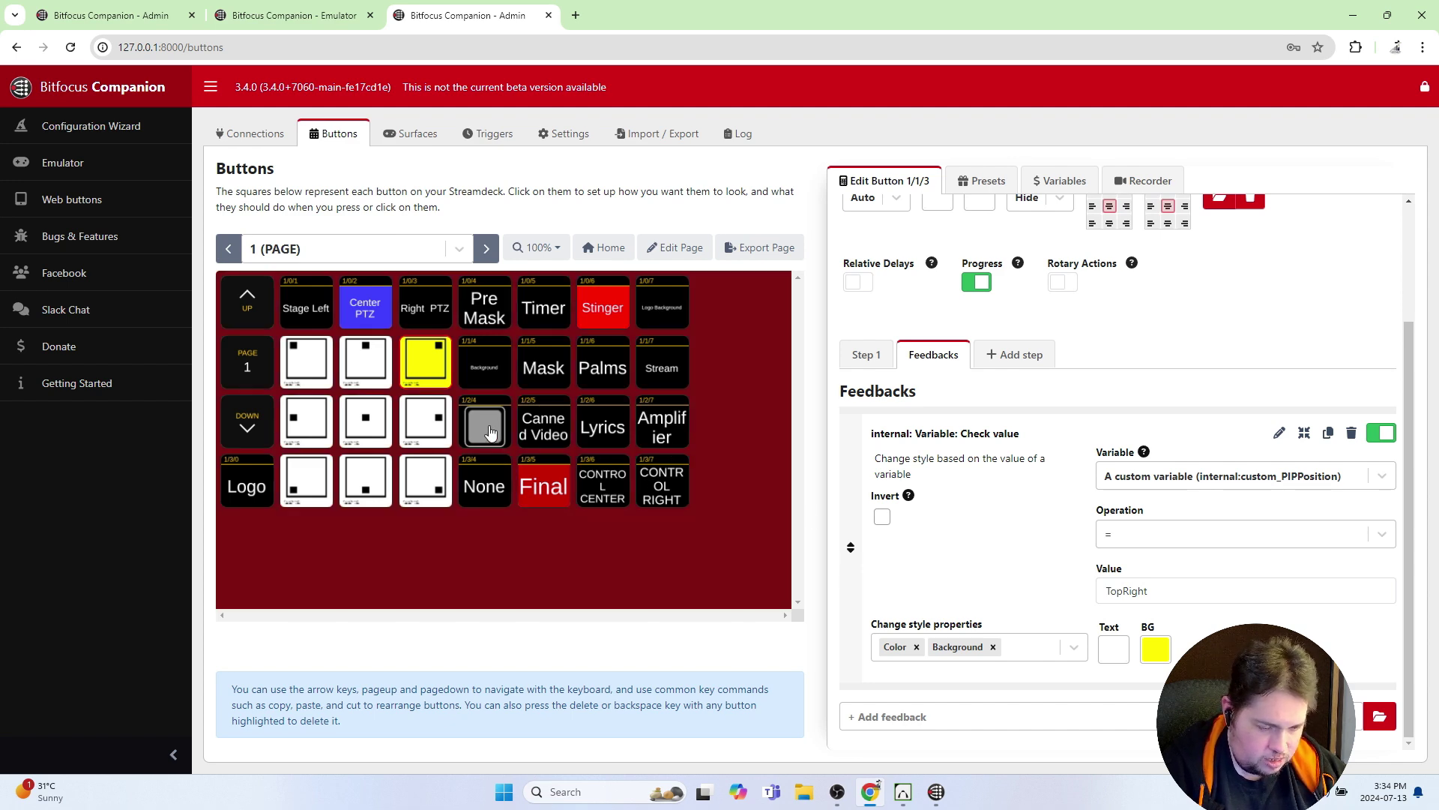
left_click(489, 429)
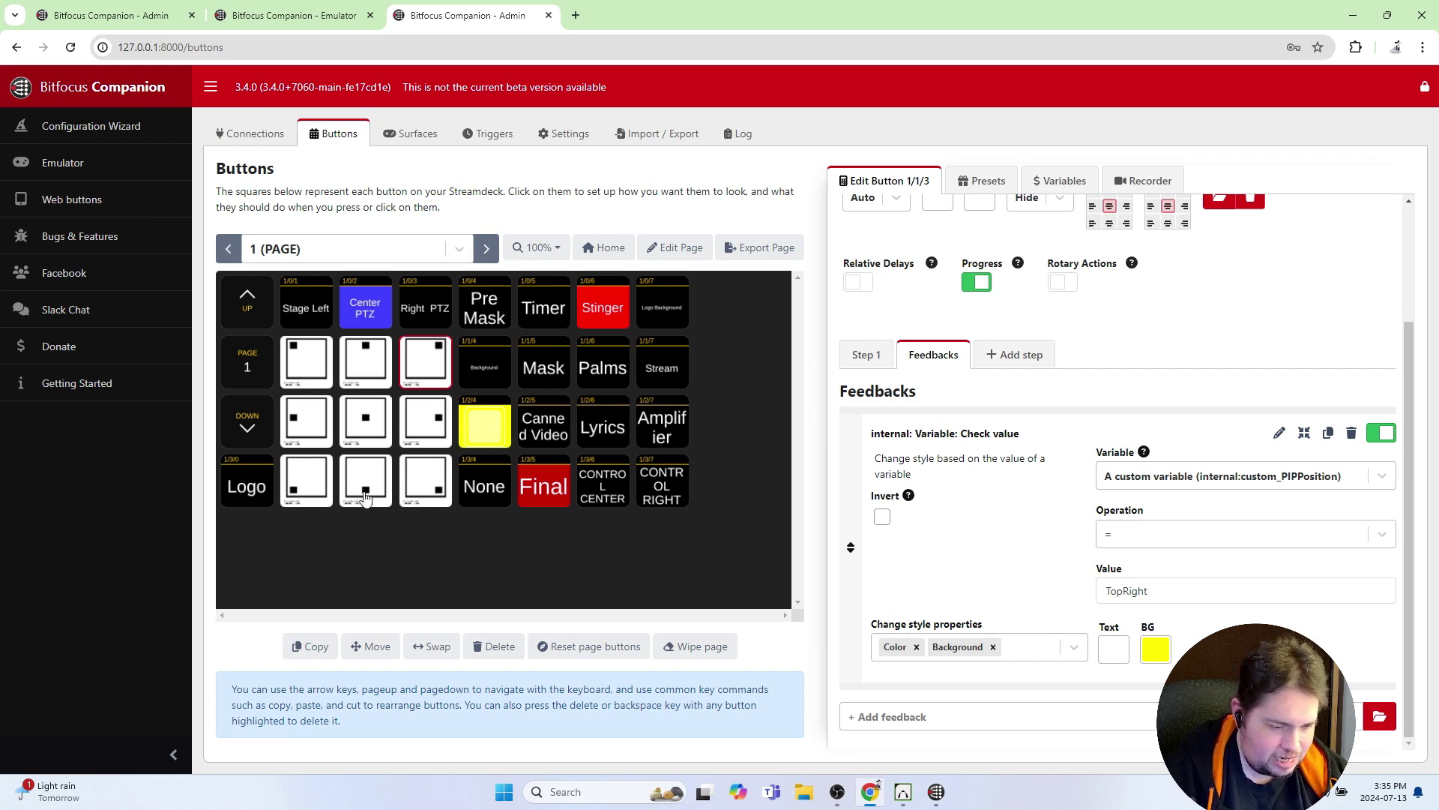
left_click(303, 365)
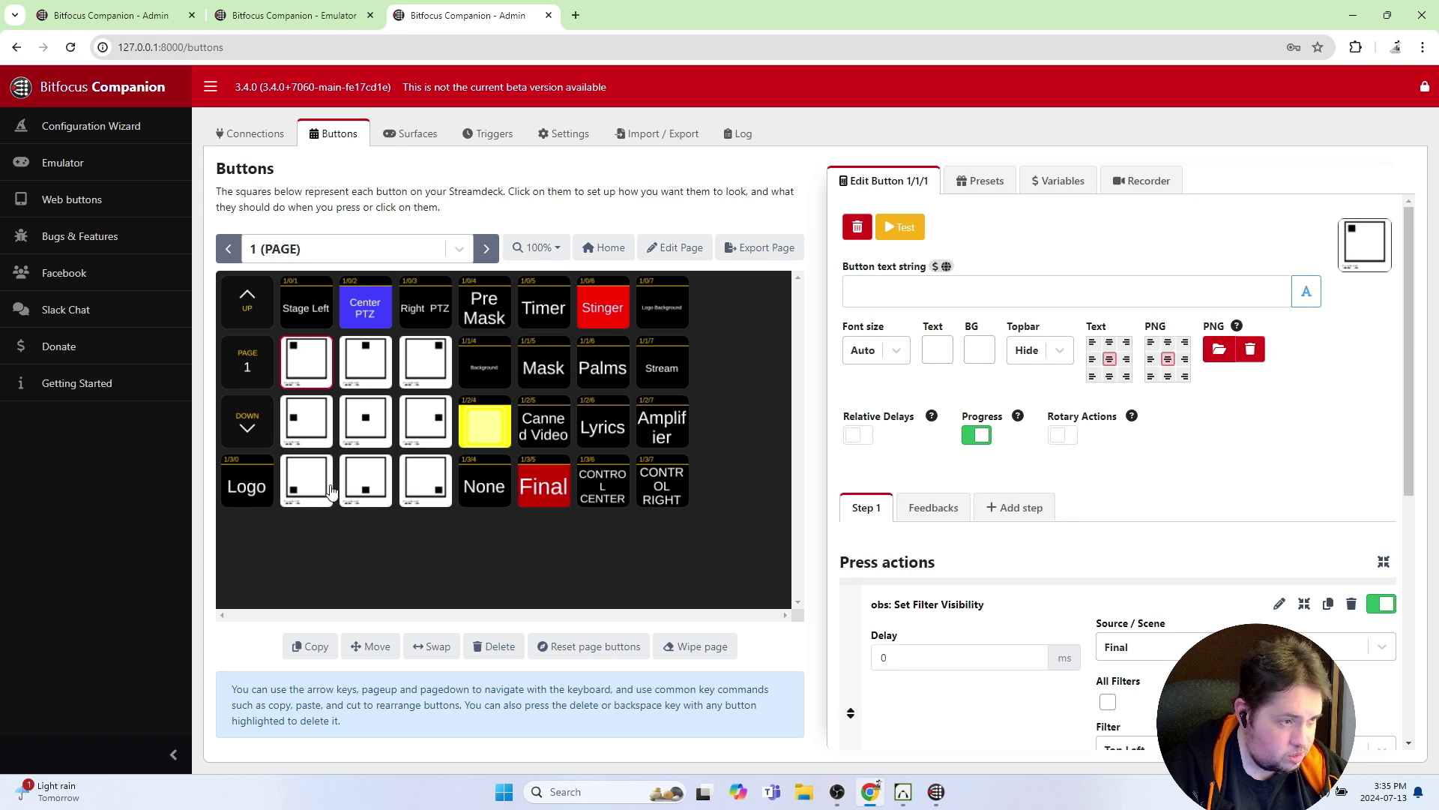
Examine the Mask button's filter visibility press action and its Filter Enabled feedback for the PIP source
left_click(549, 369)
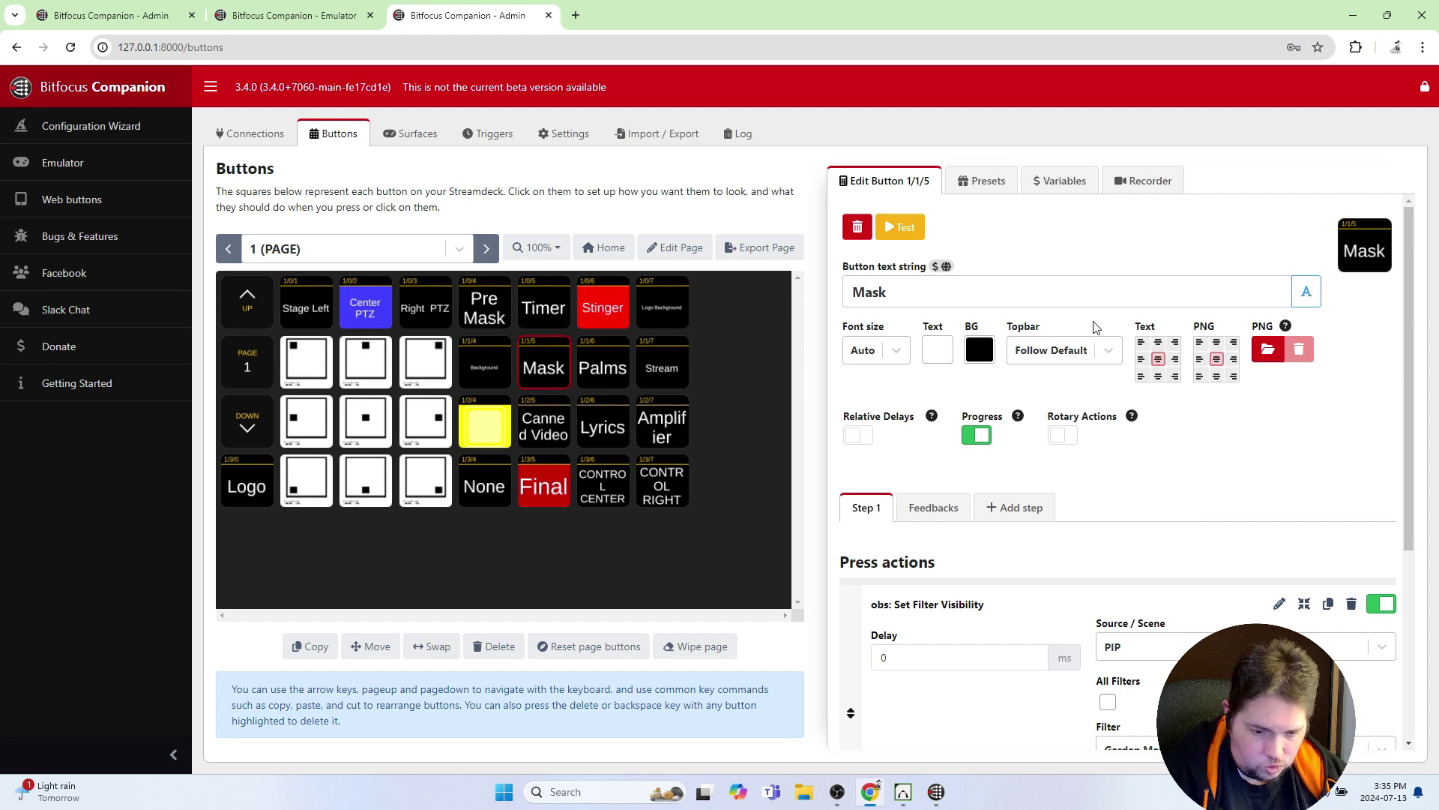
scroll(1102, 344, "down", 2)
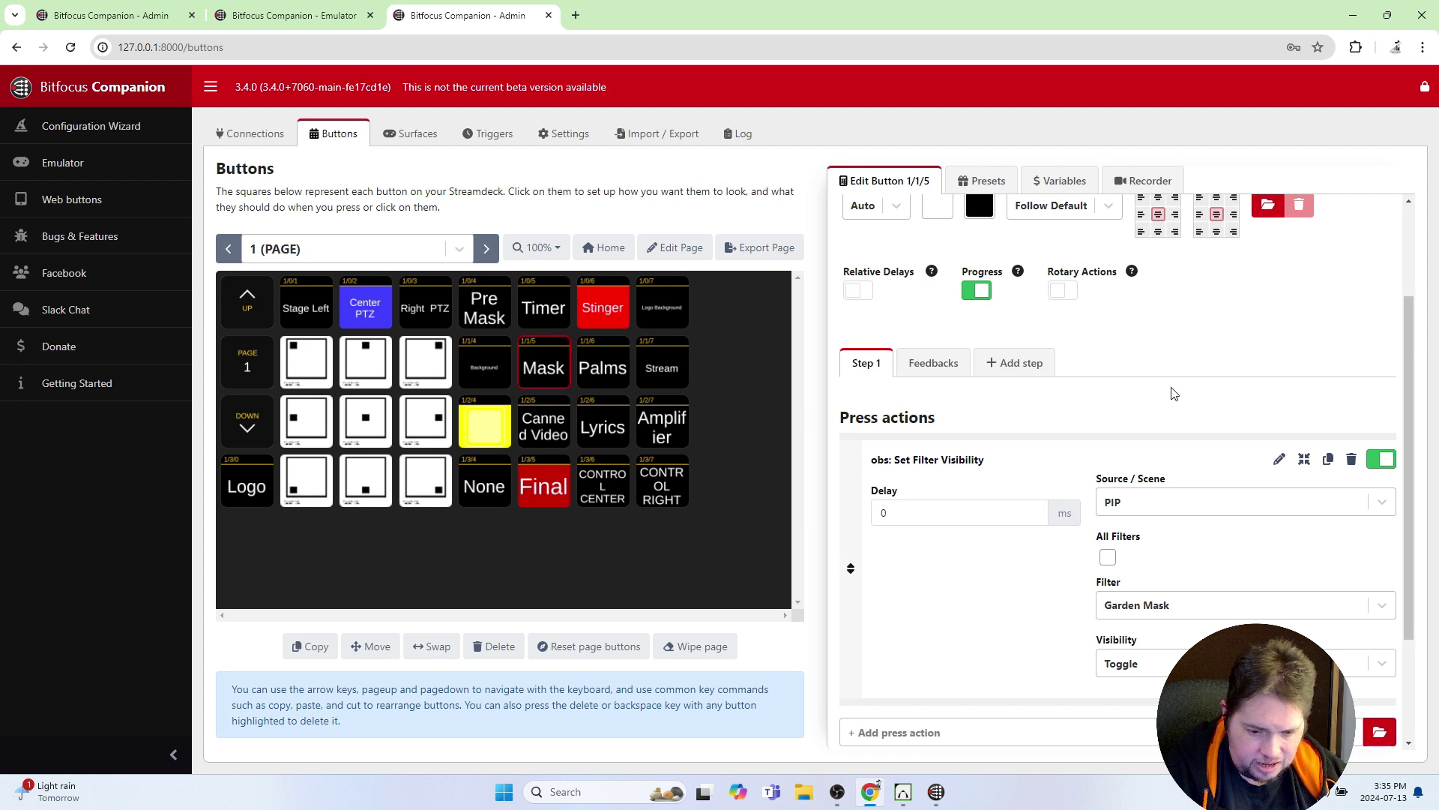
scroll(1173, 390, "down", 2)
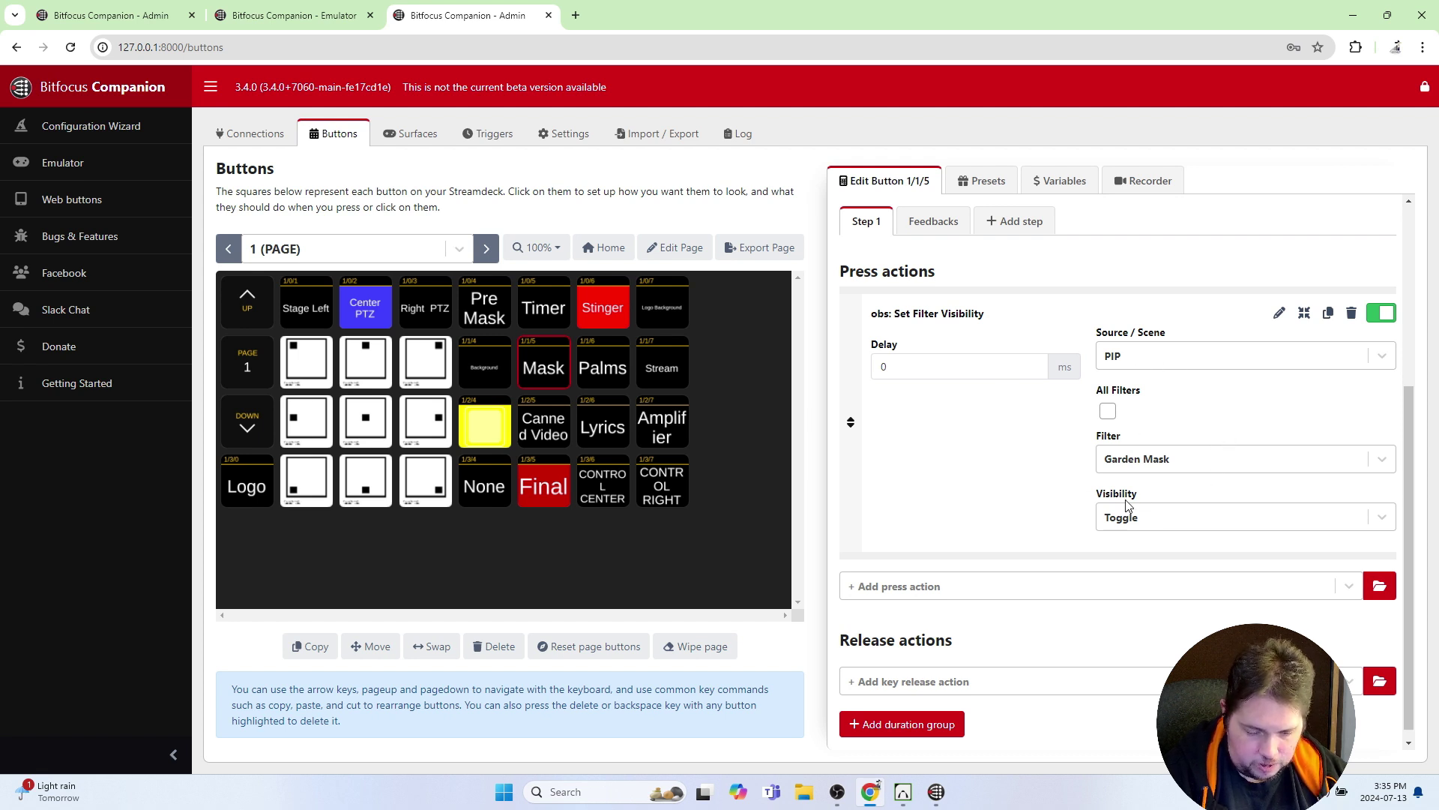
scroll(1260, 481, "down", 1)
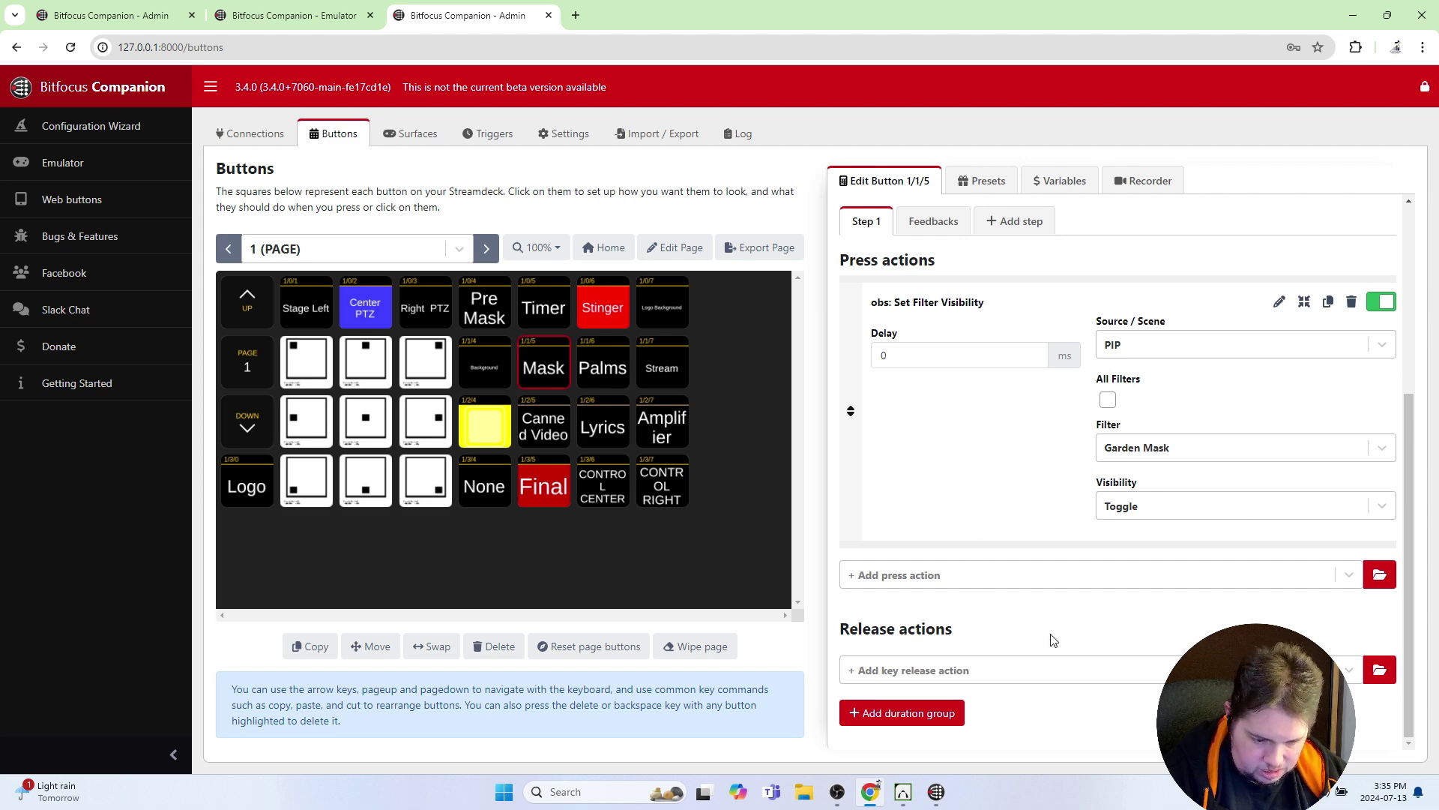
scroll(960, 607, "up", 4)
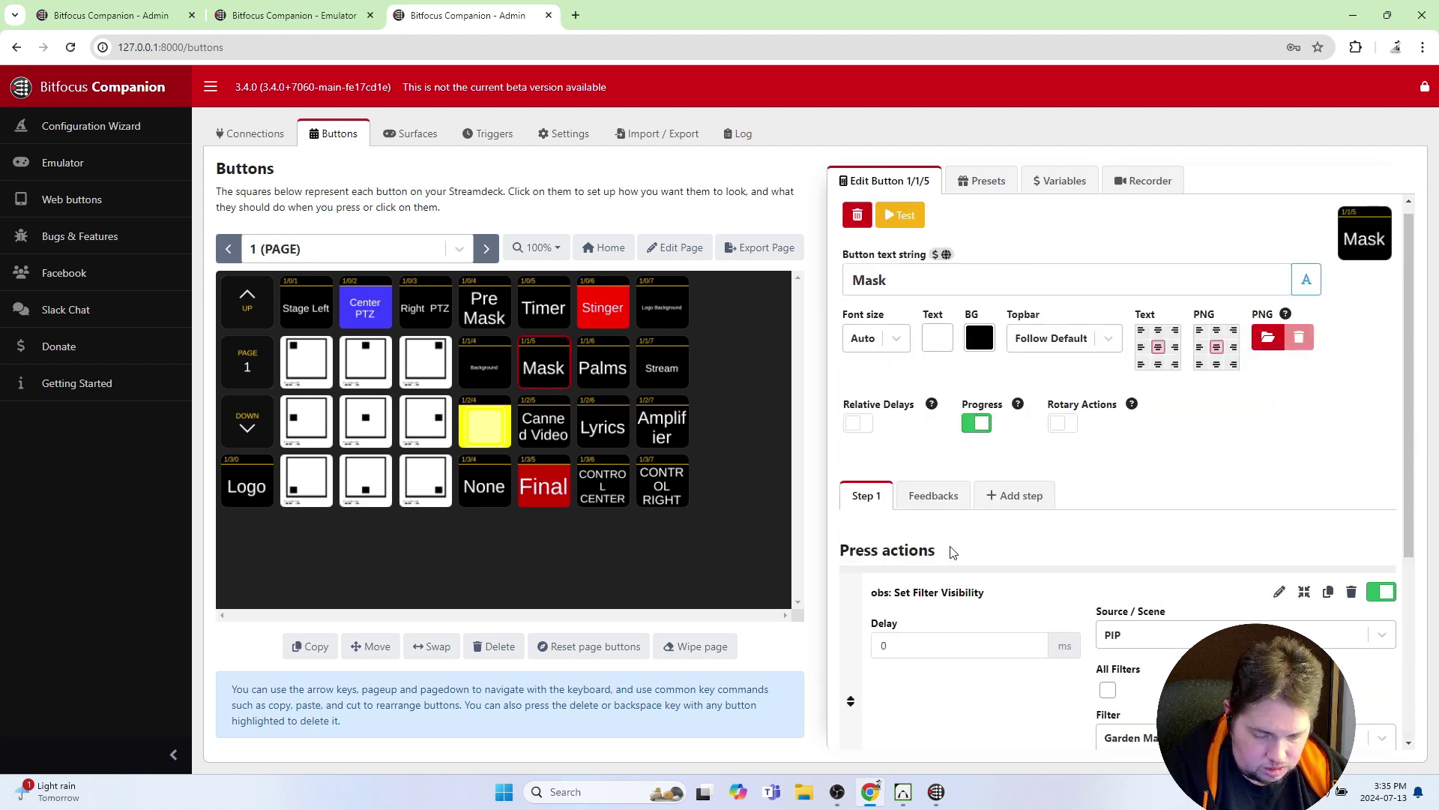
left_click(947, 506)
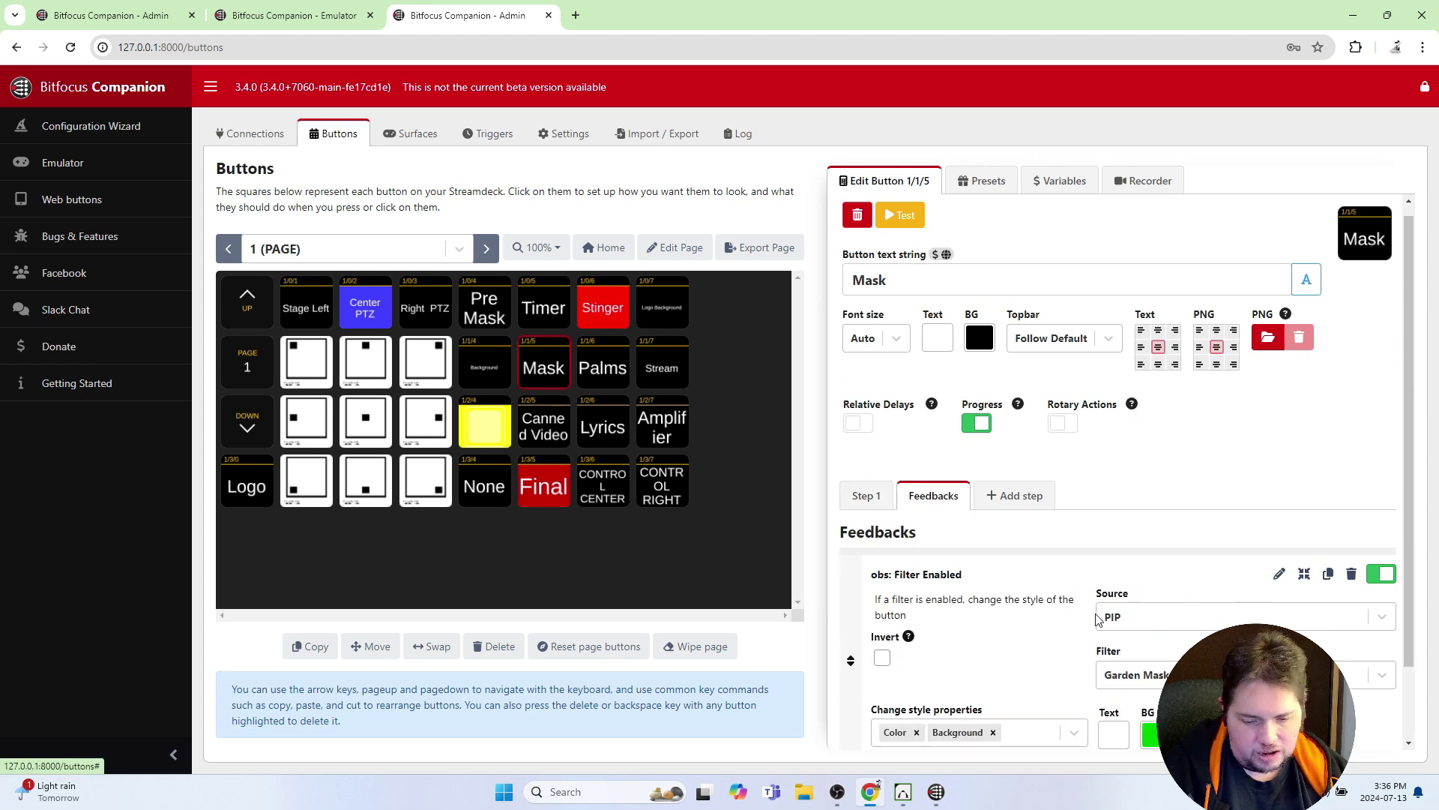
scroll(1117, 622, "down", 1)
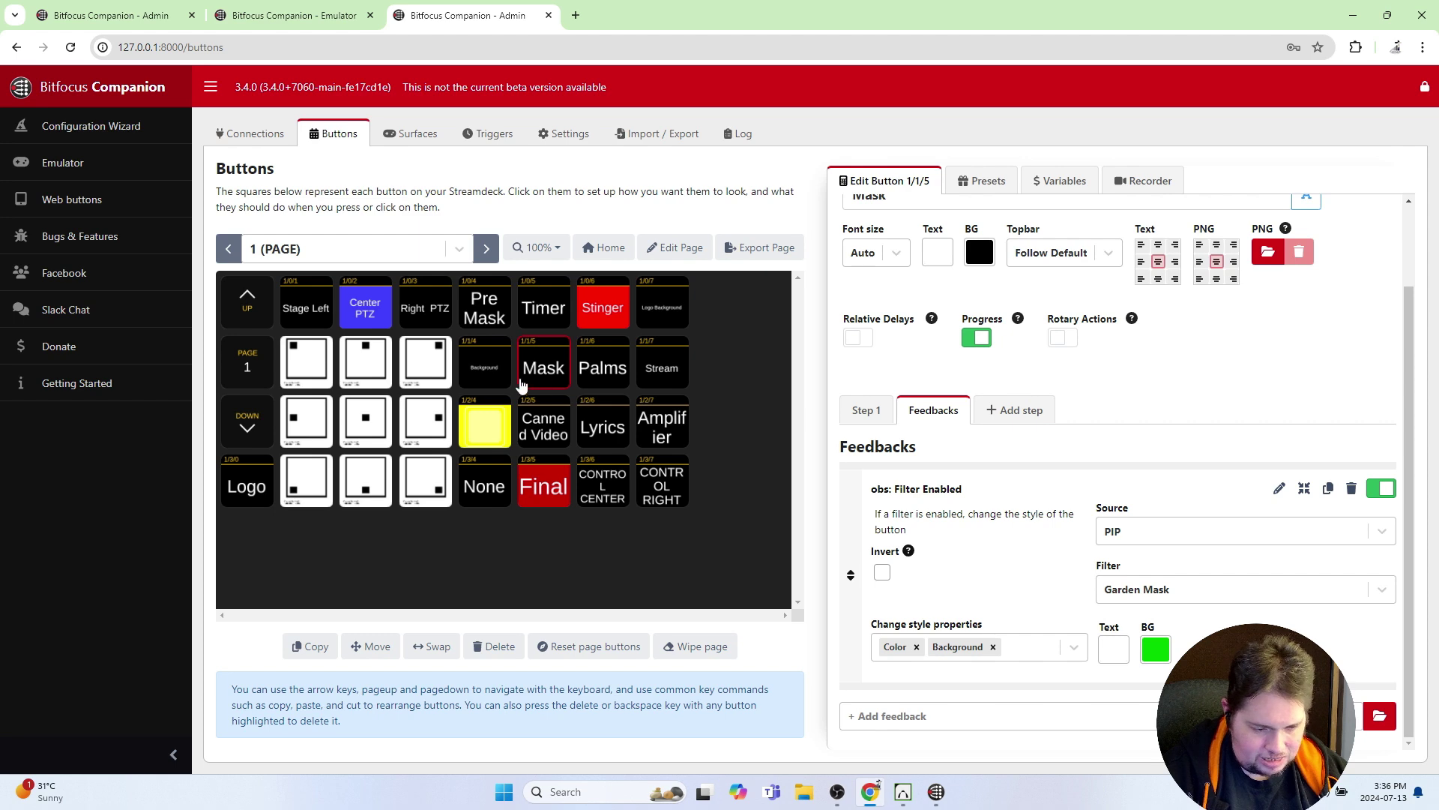
Toggle the PIP's Garden Mask on and off with the Mask button, and return from button page 2 to page 1
key("shift")
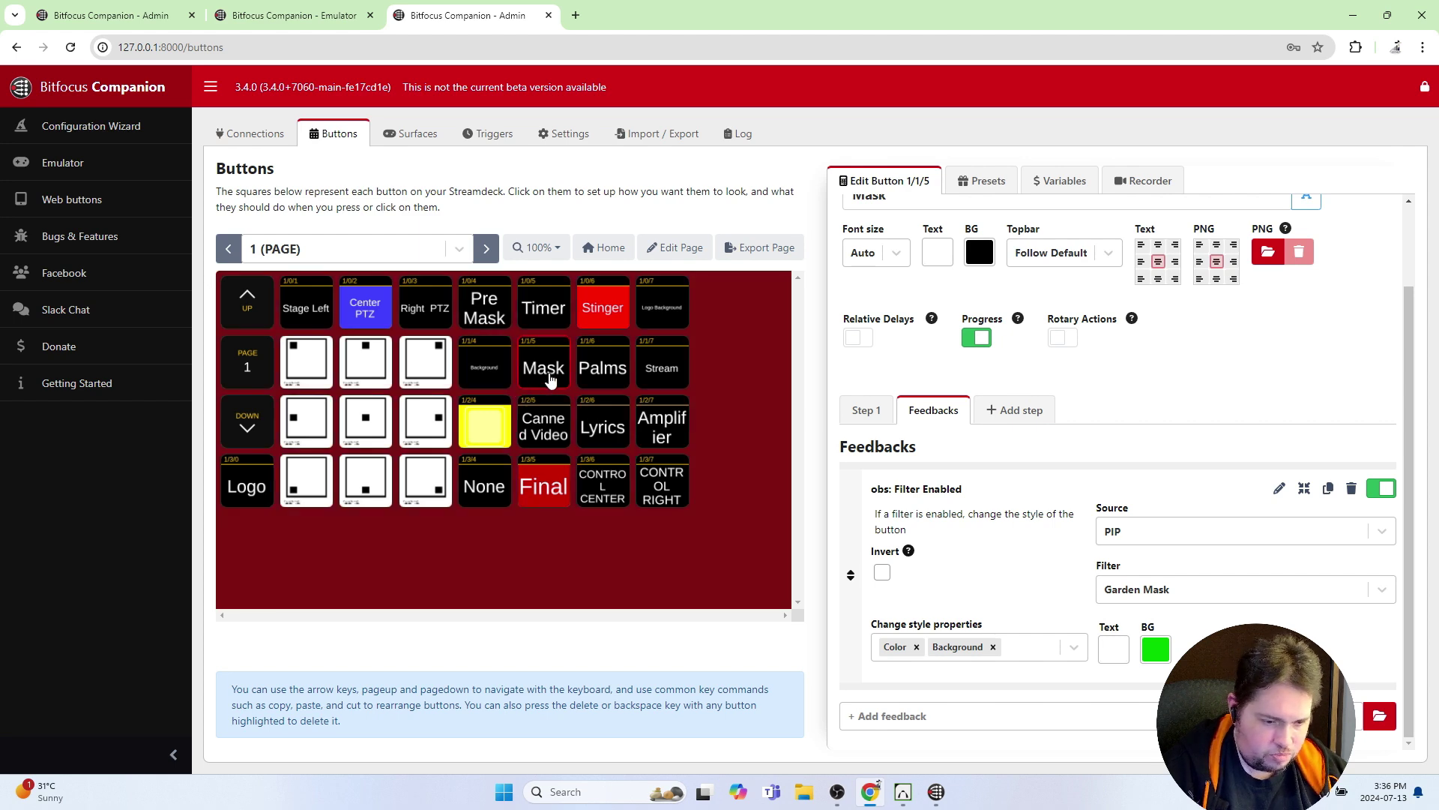
left_click(549, 375, "shift")
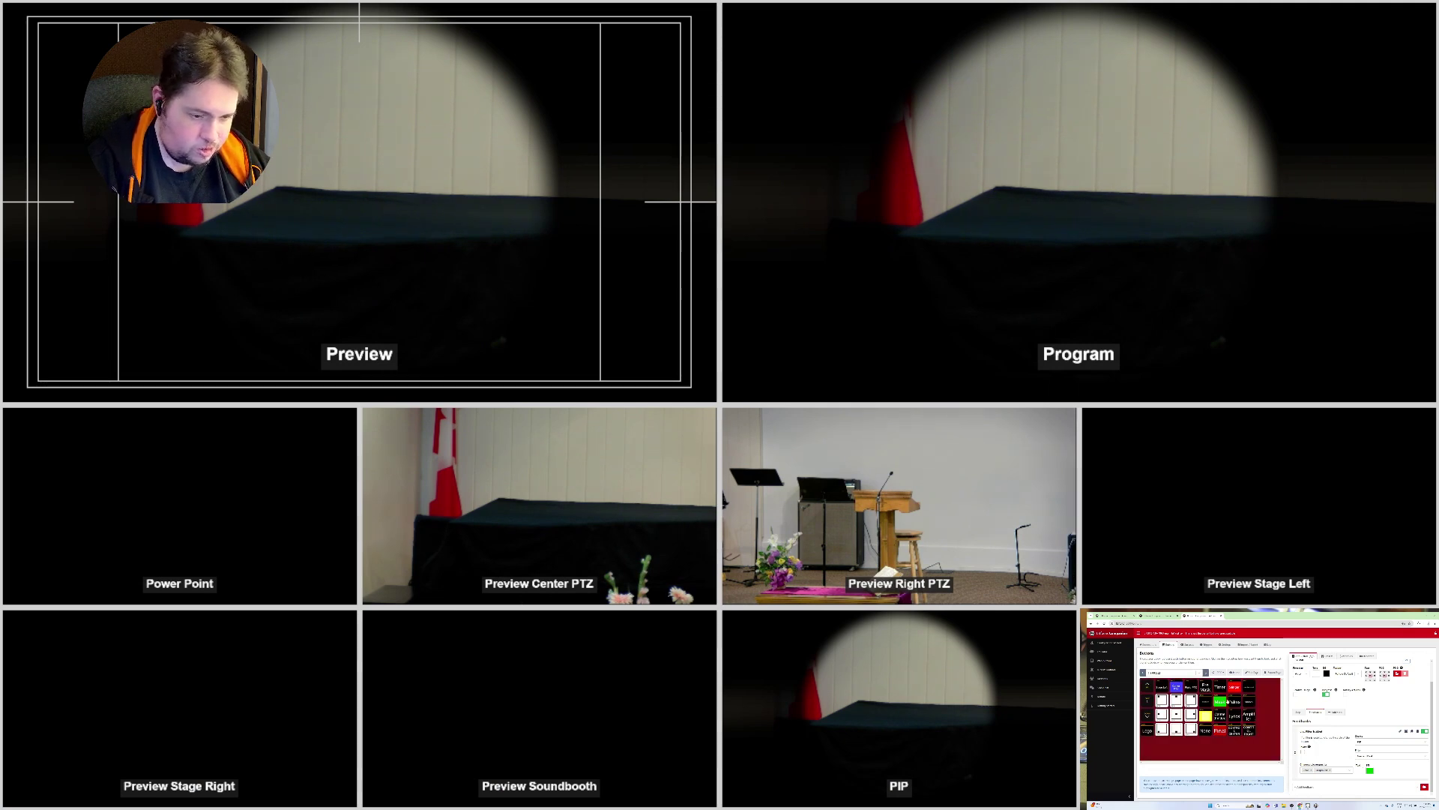
left_click(1220, 701)
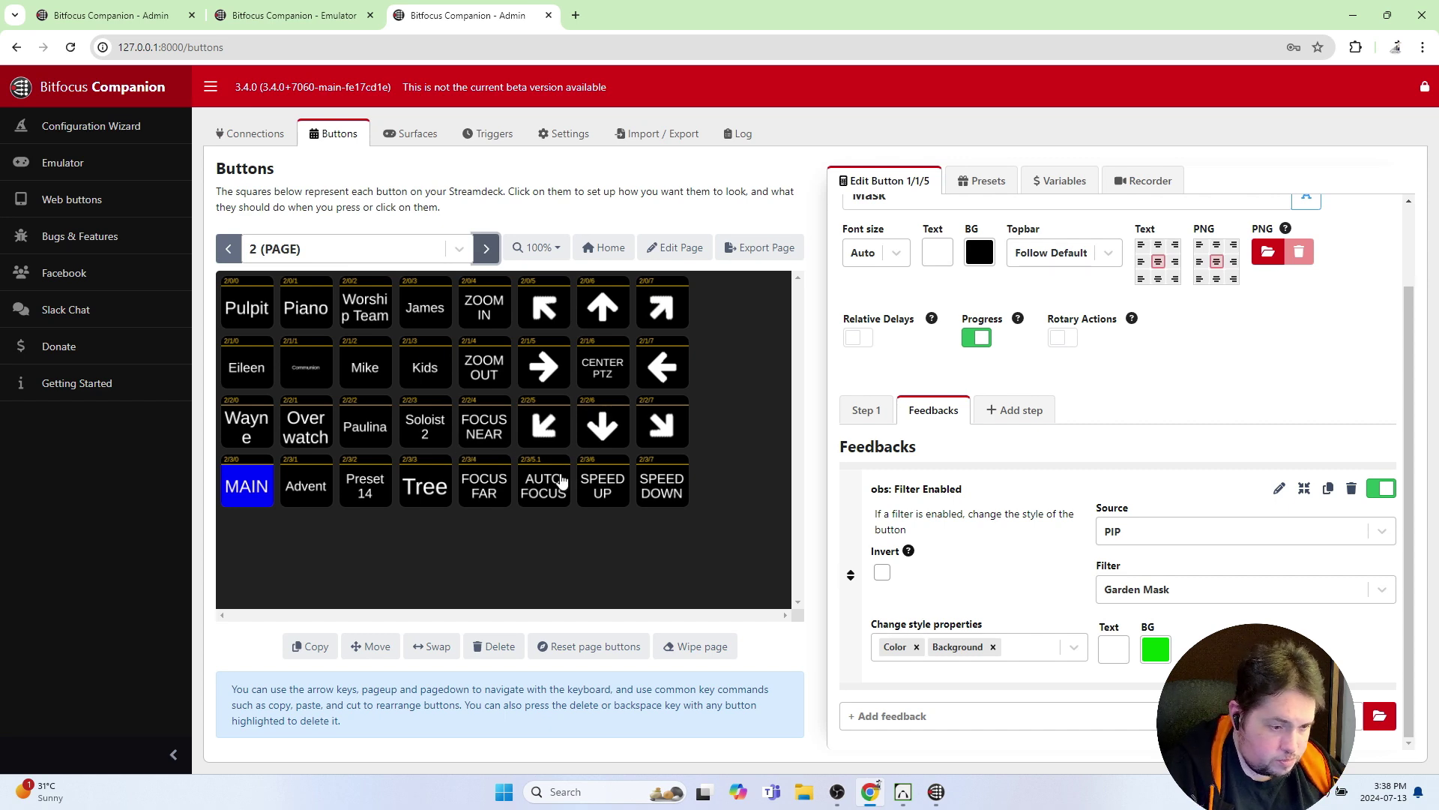
left_click(229, 249)
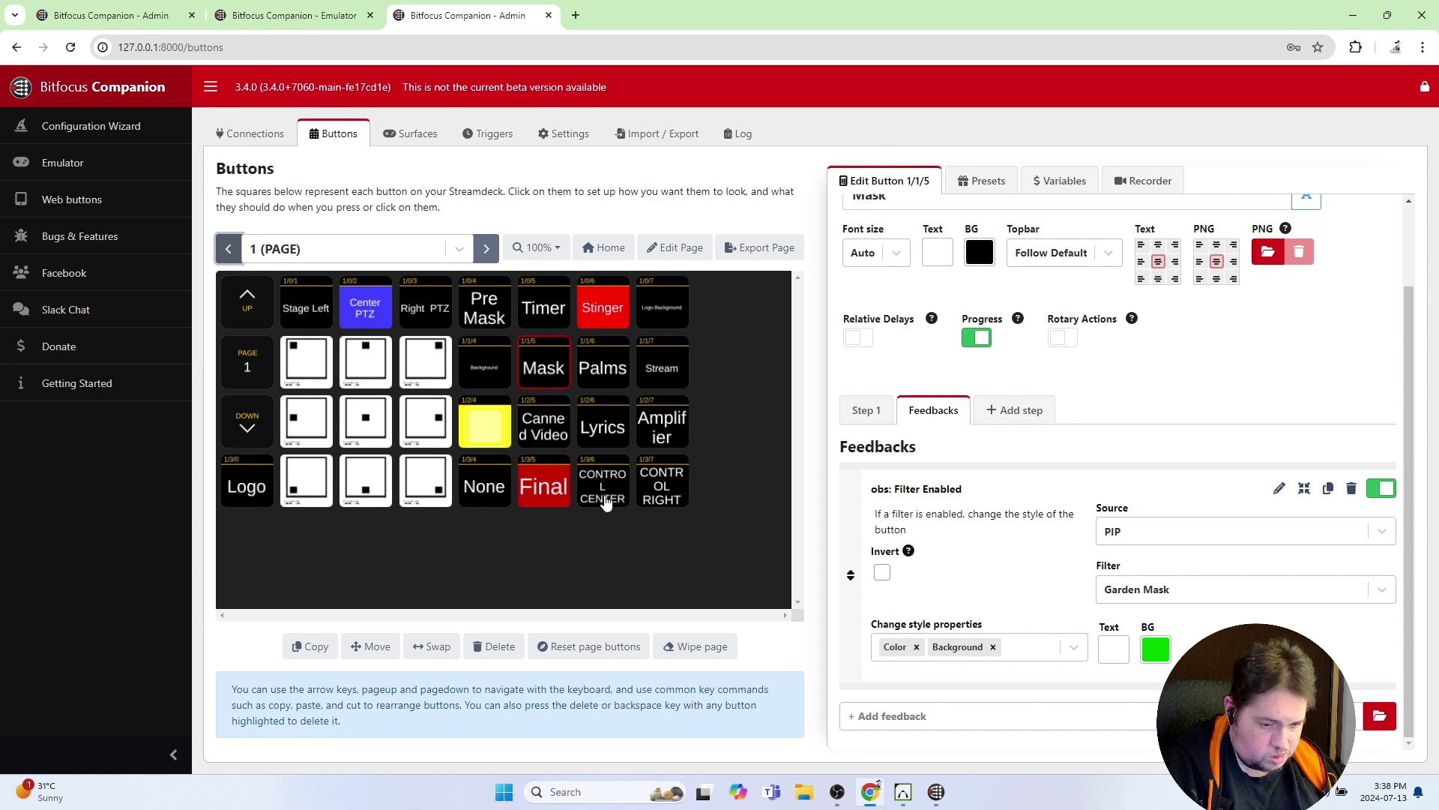
Recall the Piano preset on the Right PTZ camera from its control page, and return to the main button page
left_click(486, 247)
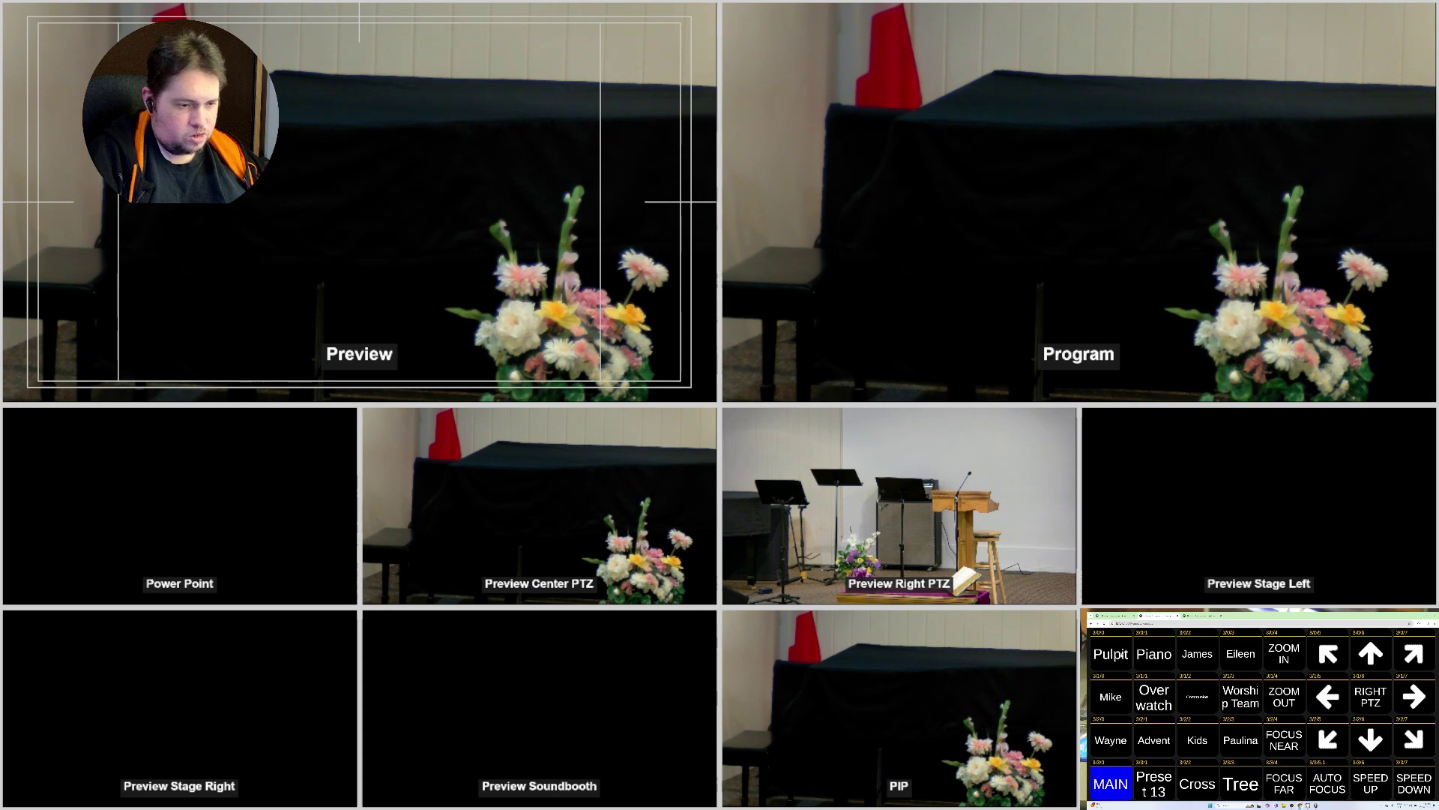
left_click(1155, 653)
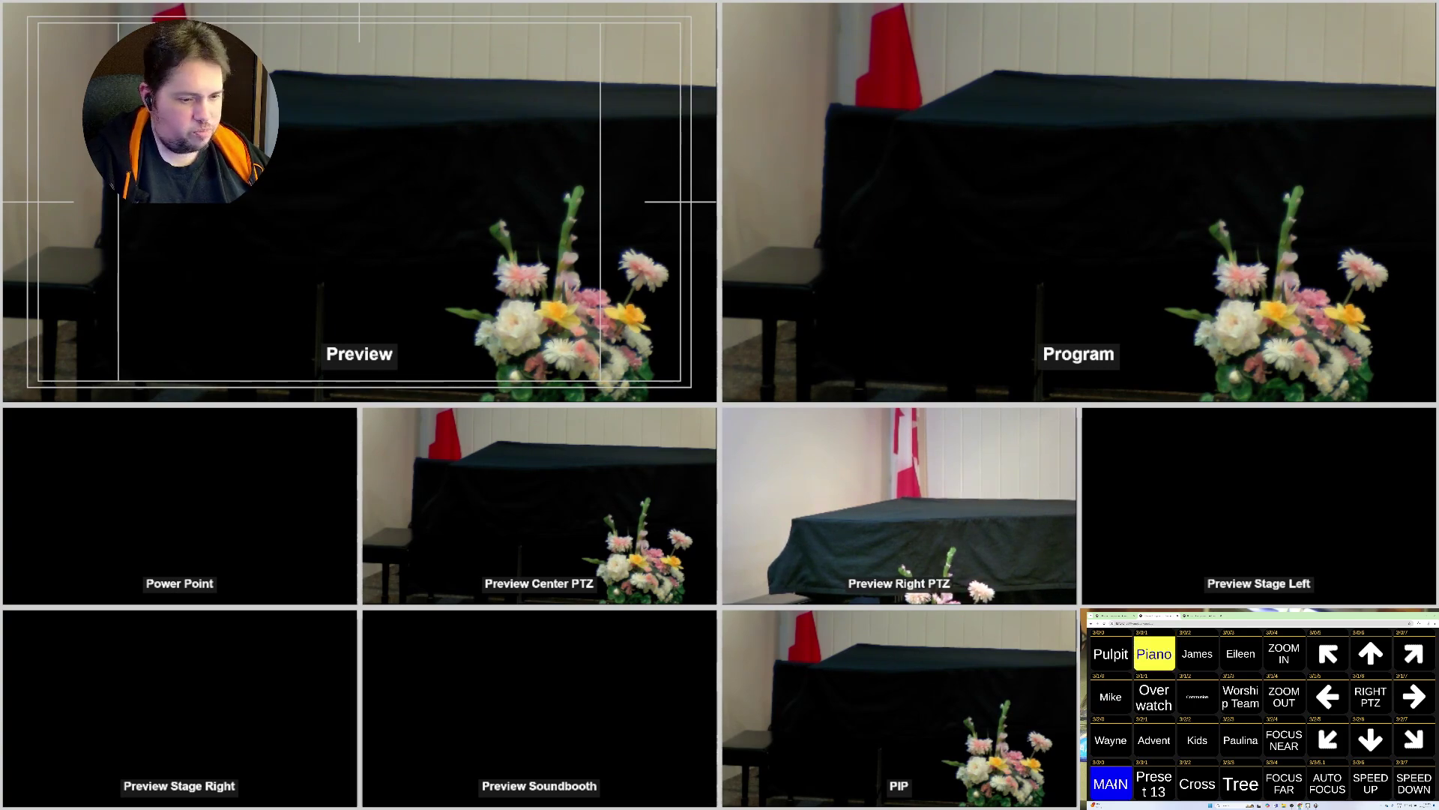
left_click(1111, 784)
Alternate the program between the Right PTZ and Center PTZ cameras, first with the Stinger transition on and again with it turned off
left_click(1244, 658)
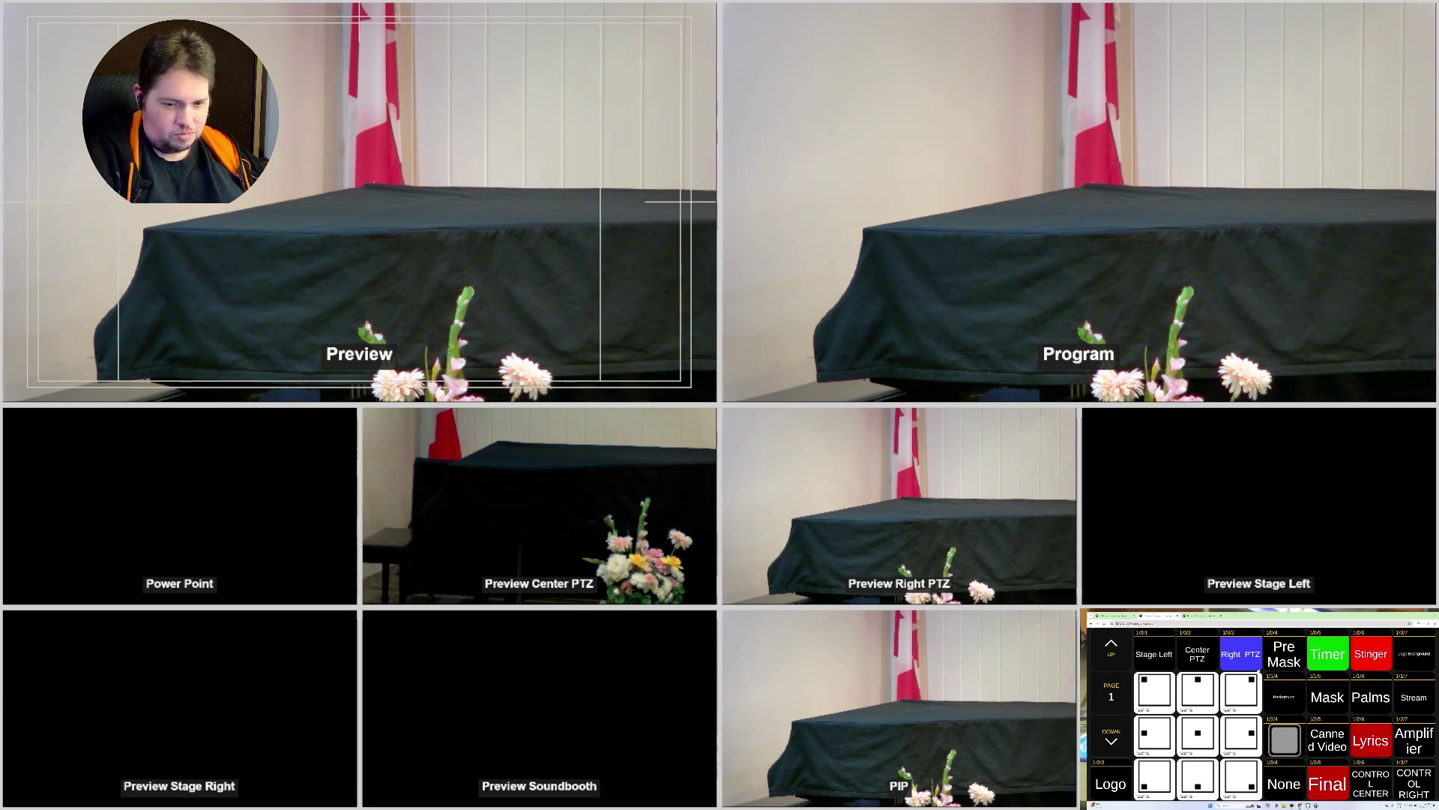
left_click(1206, 654)
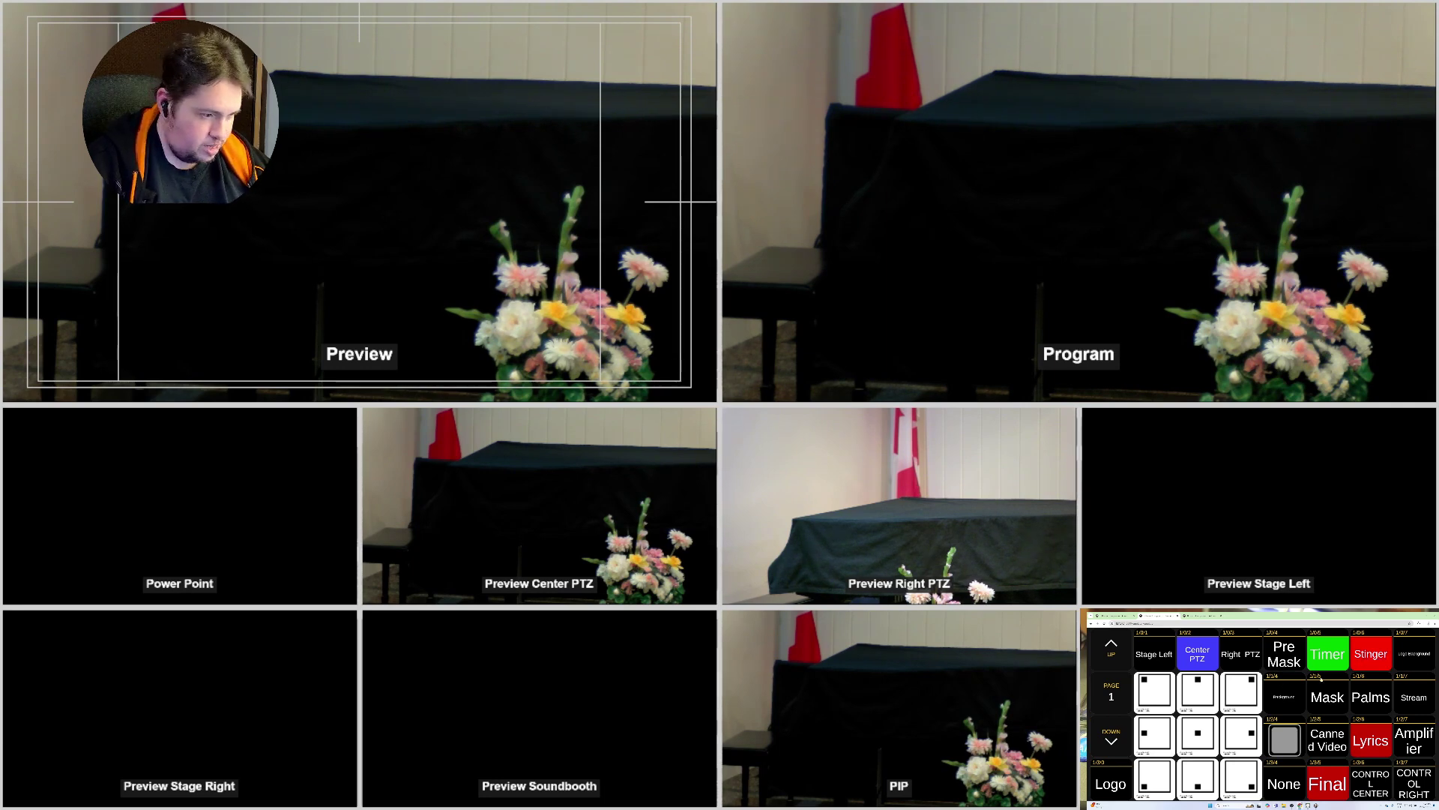
left_click(1373, 656)
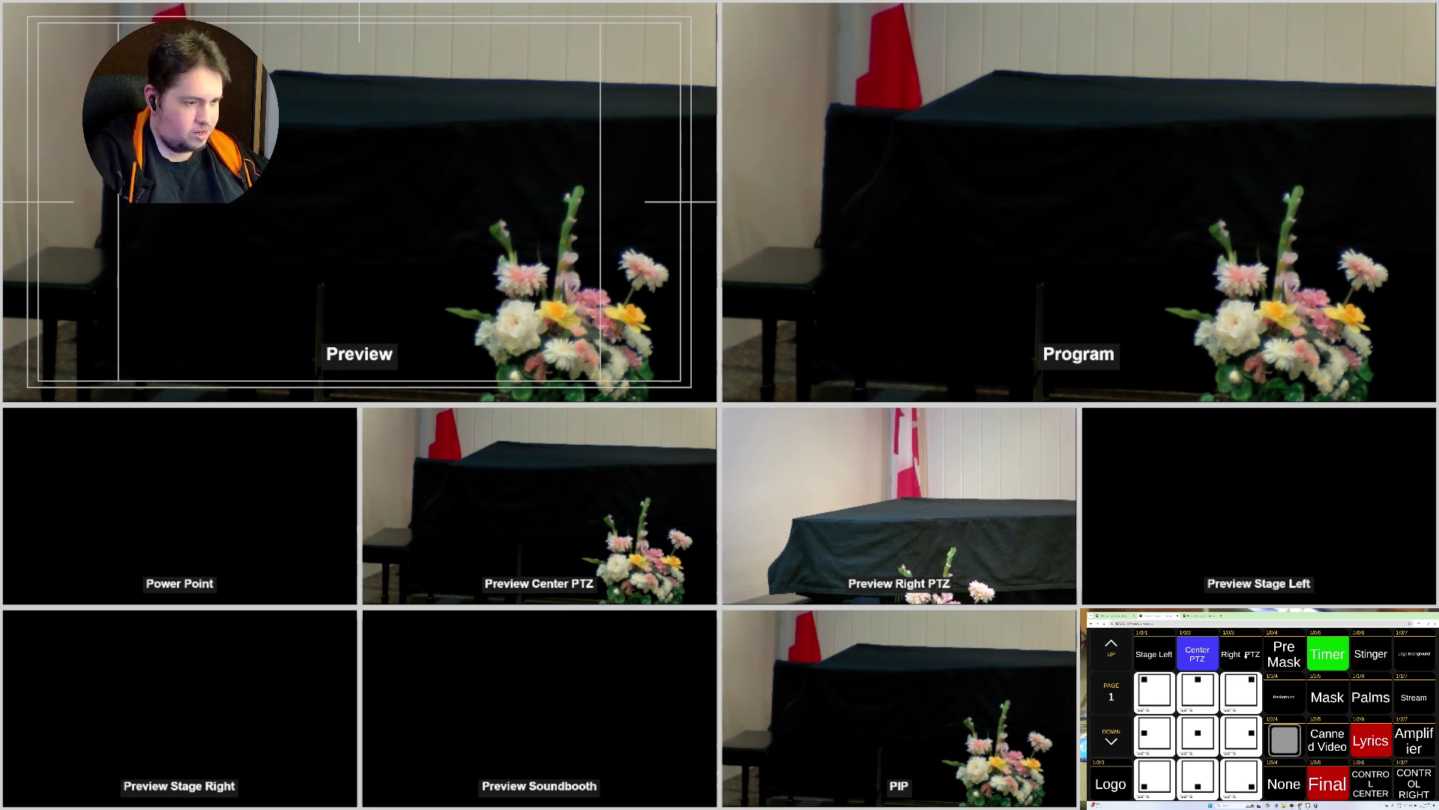
left_click(1246, 655)
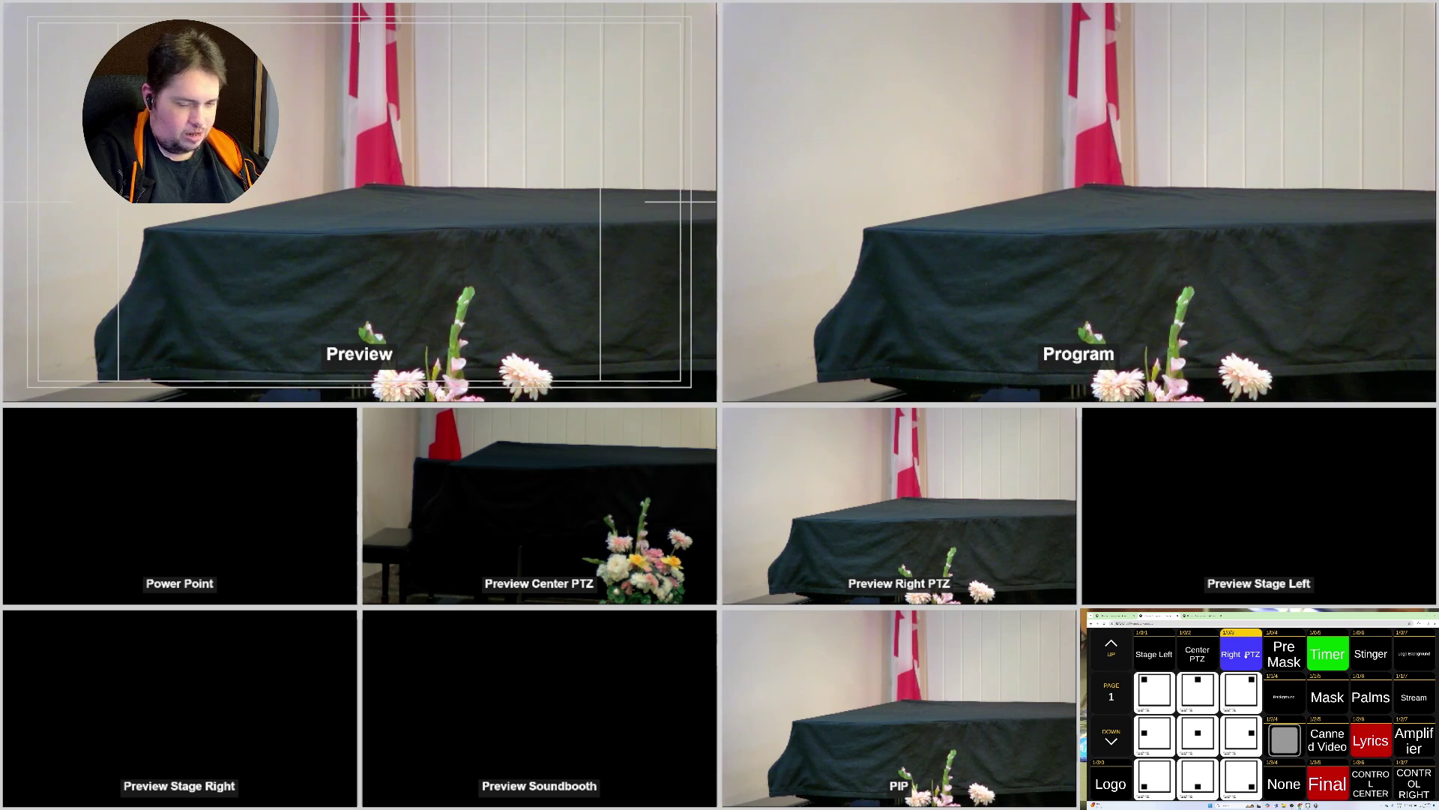
left_click(1197, 656)
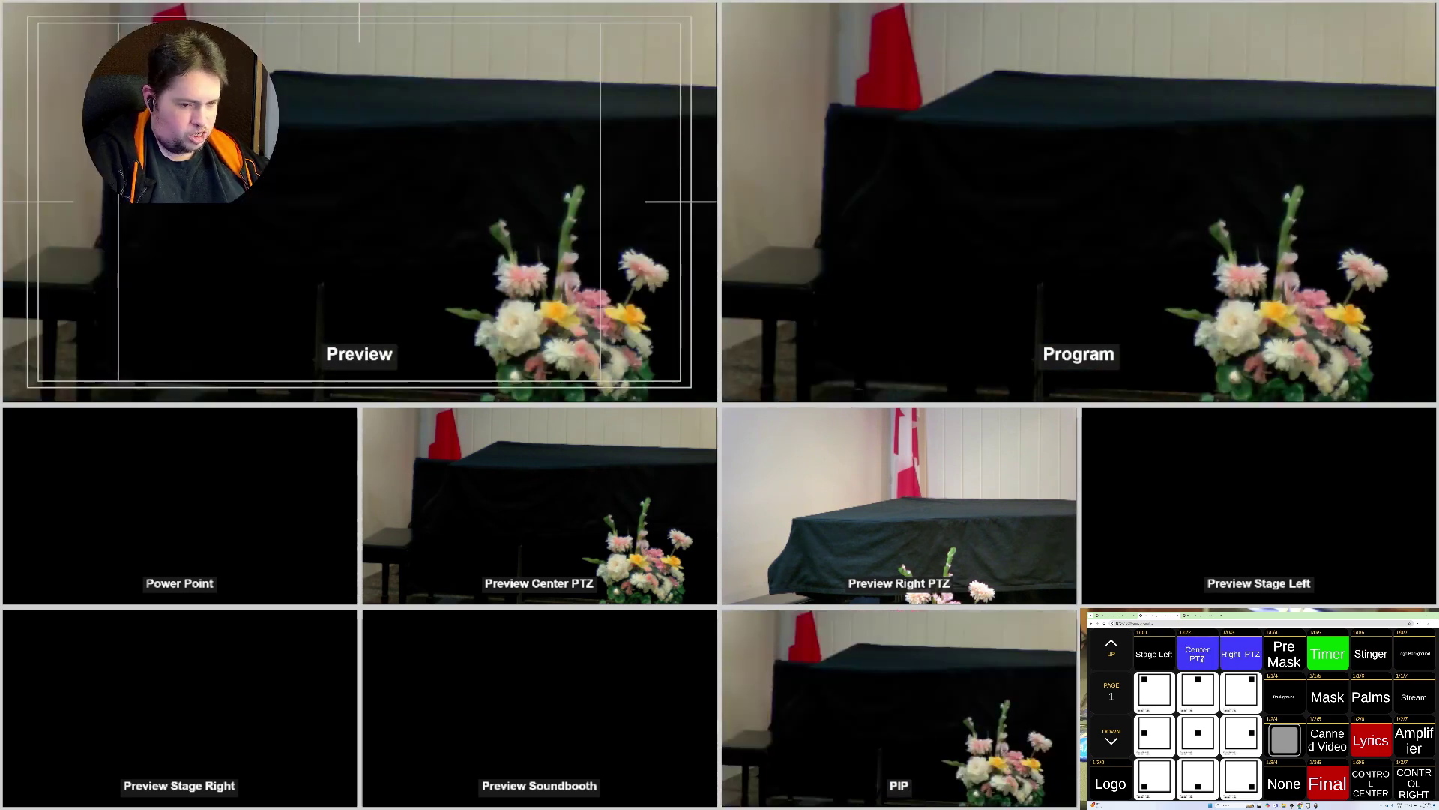
left_click(1249, 657)
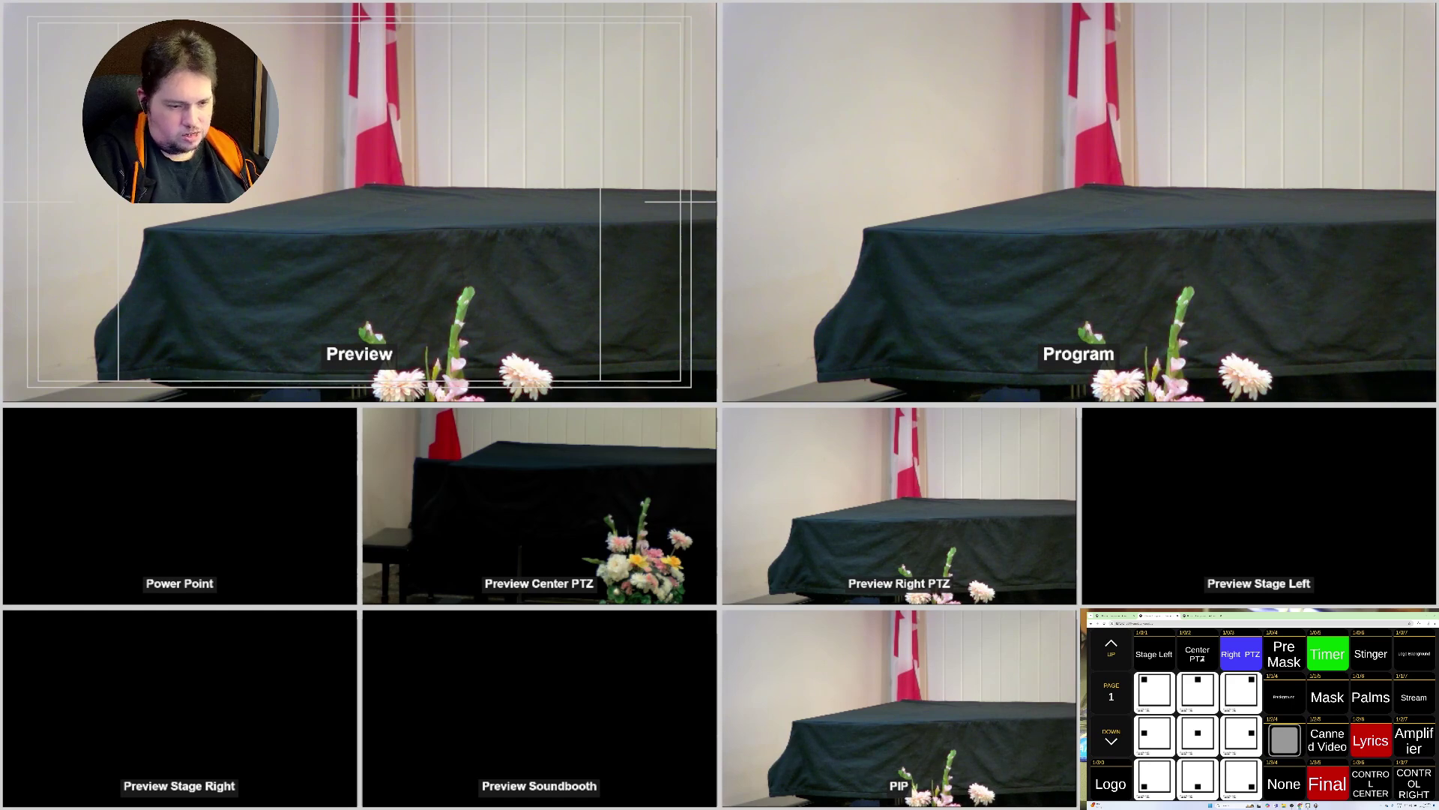
left_click(1199, 658)
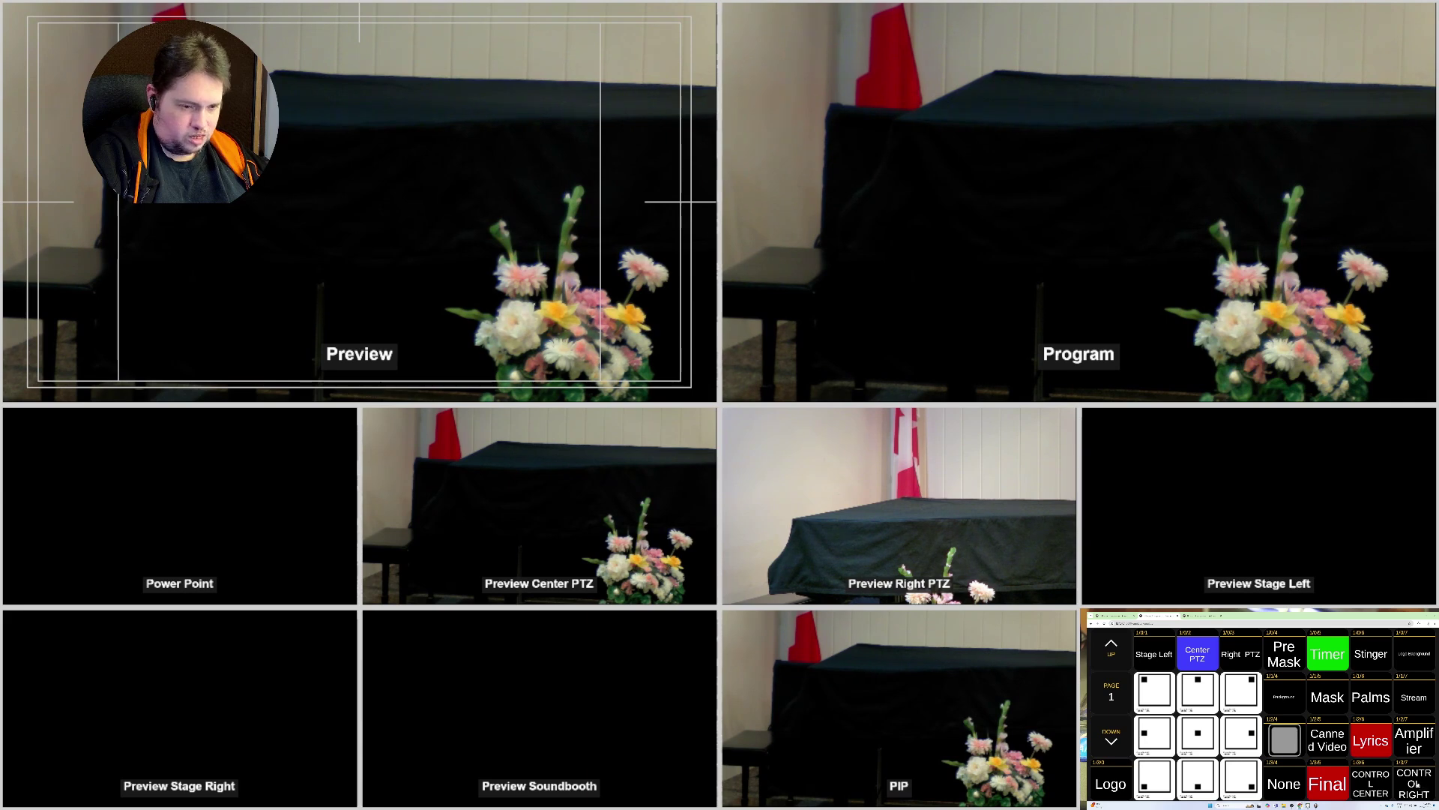
Bring up the Right PTZ control page and pan the camera both ways, tilt it up, and tilt it down to the table
left_click(1413, 784)
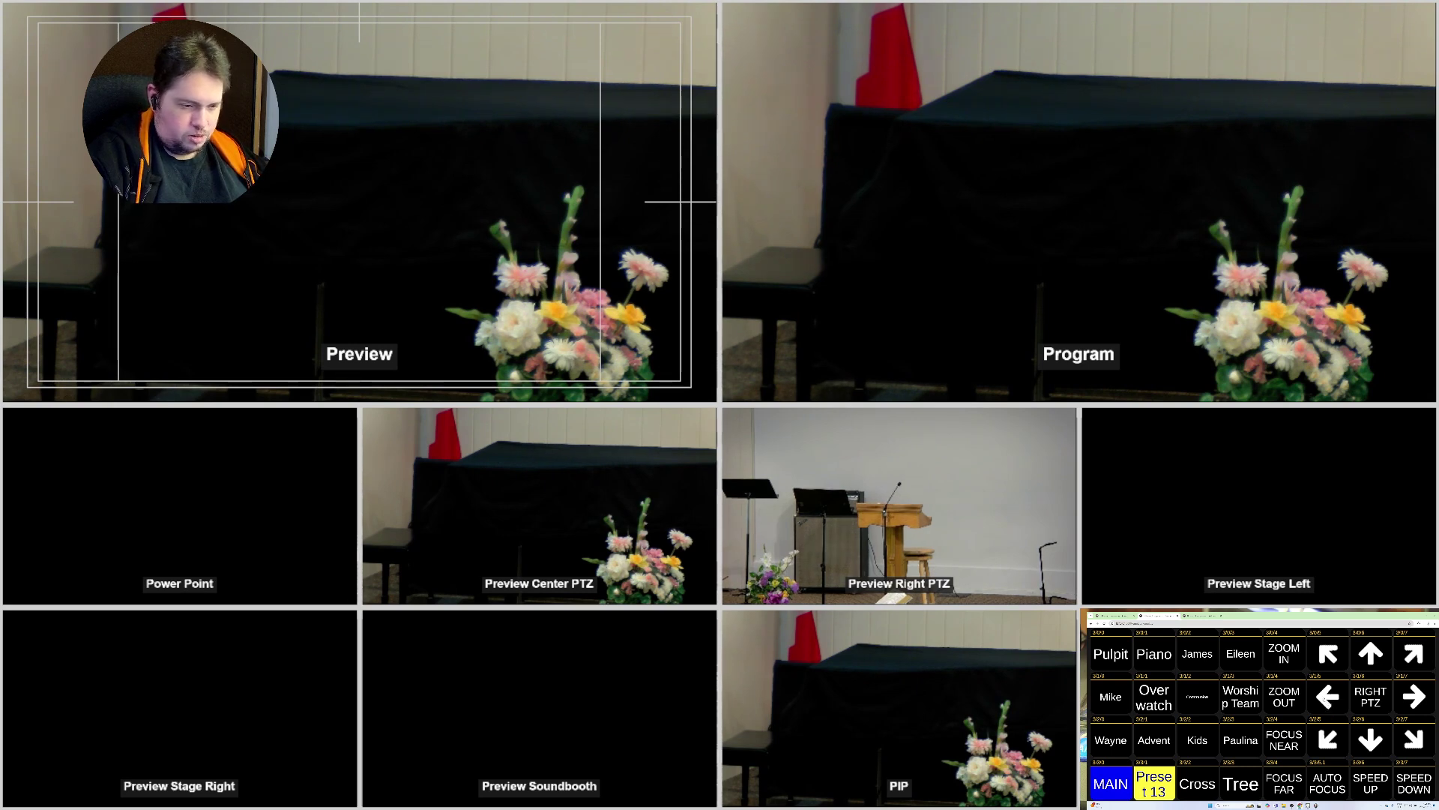
left_click(1328, 697)
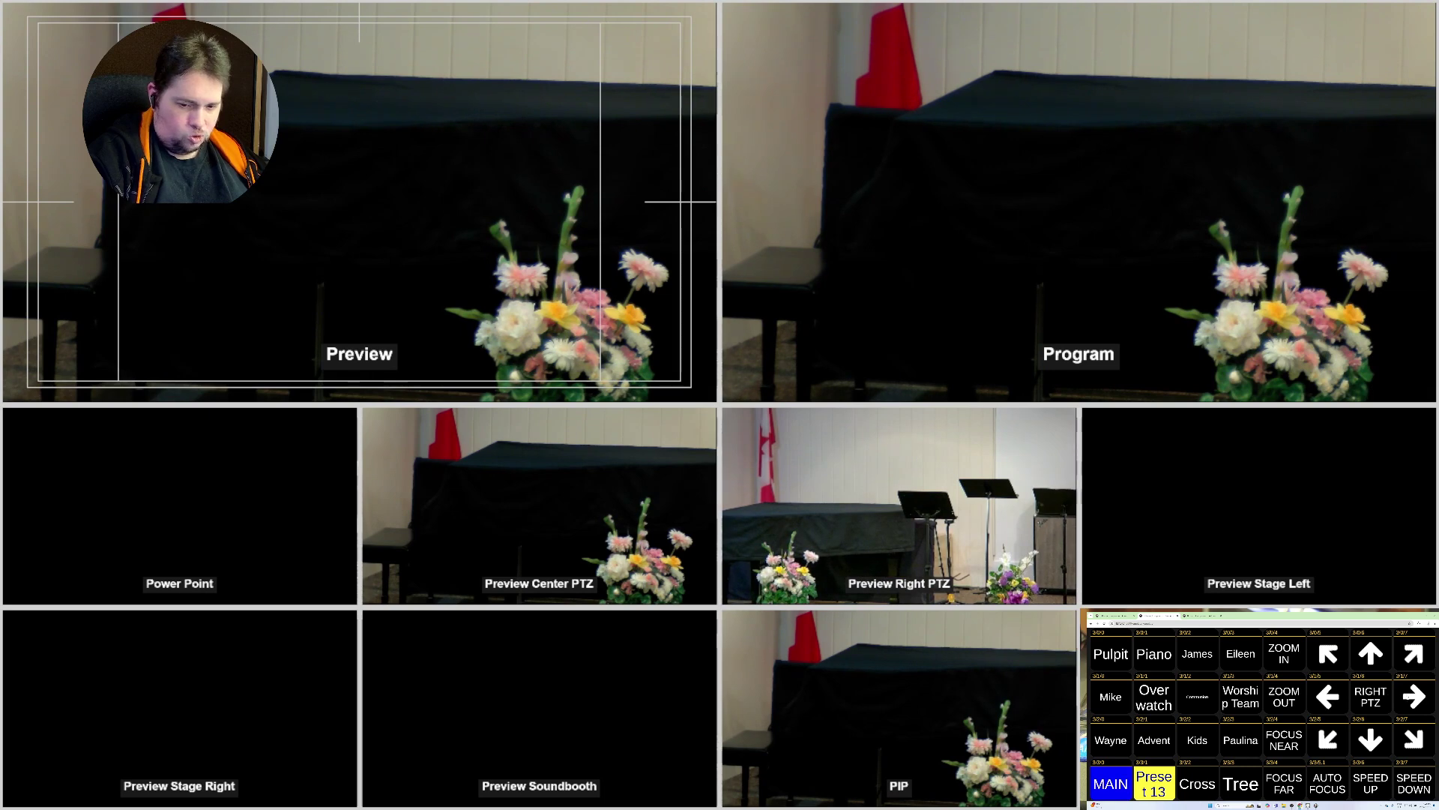
left_click(1413, 696)
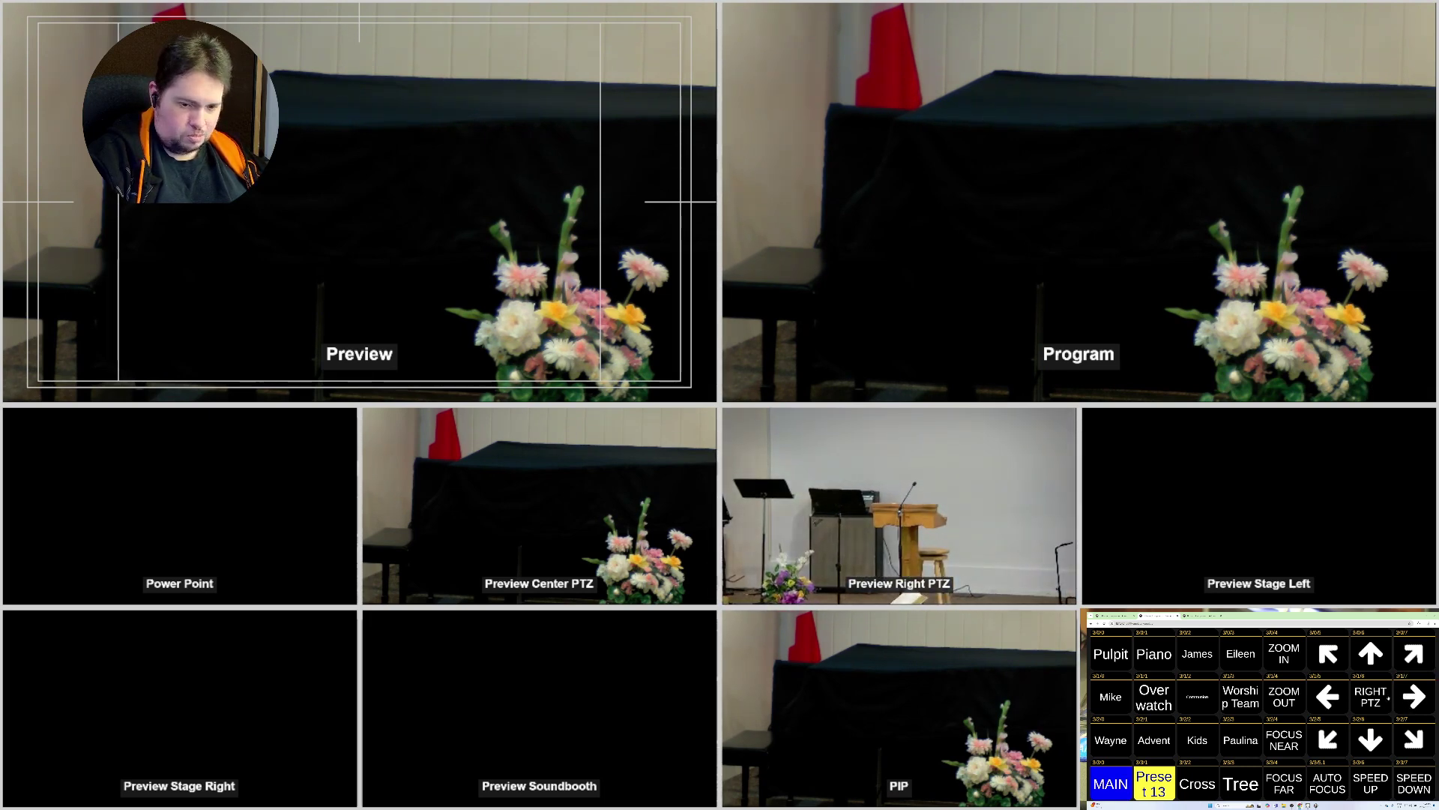
left_click(1328, 696)
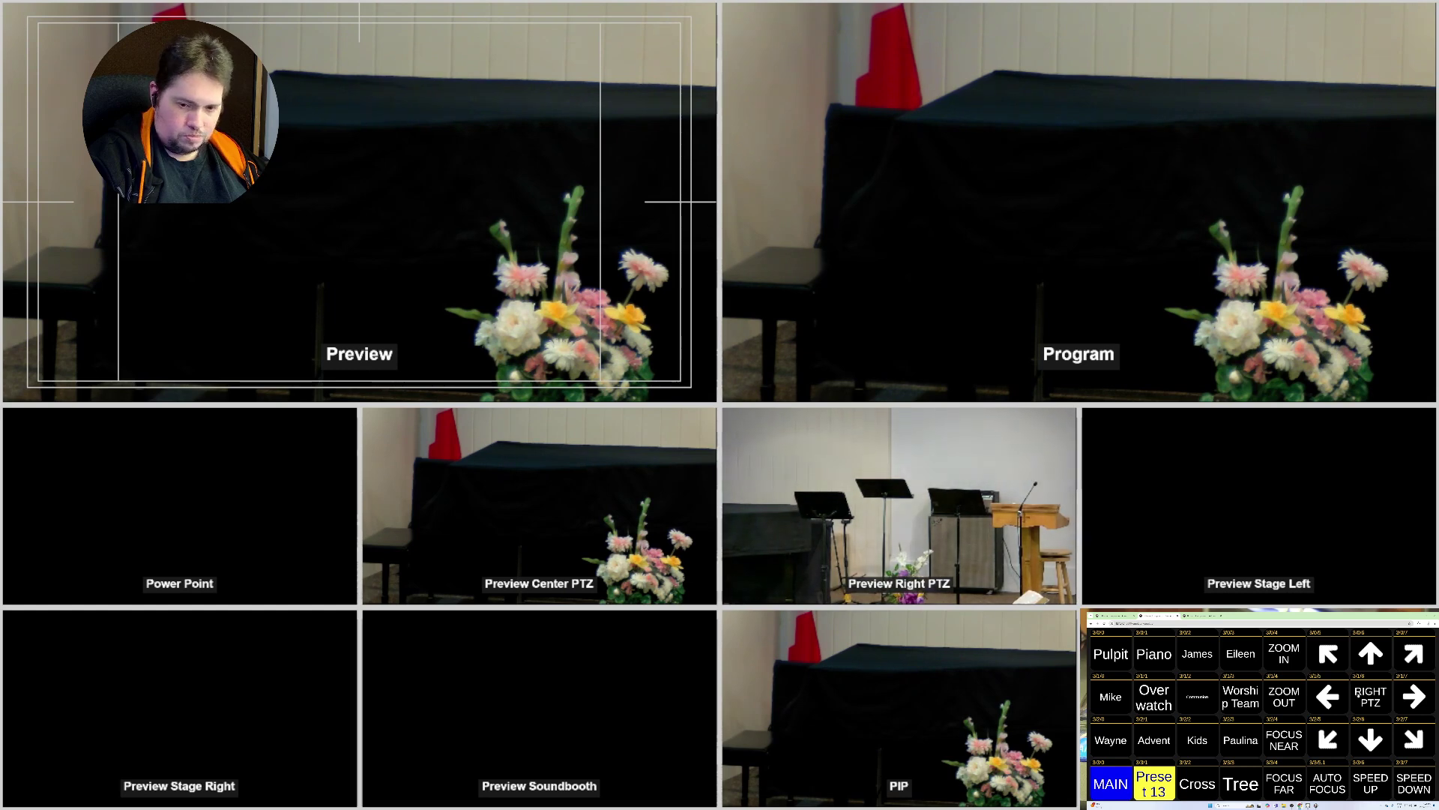
left_click(1371, 654)
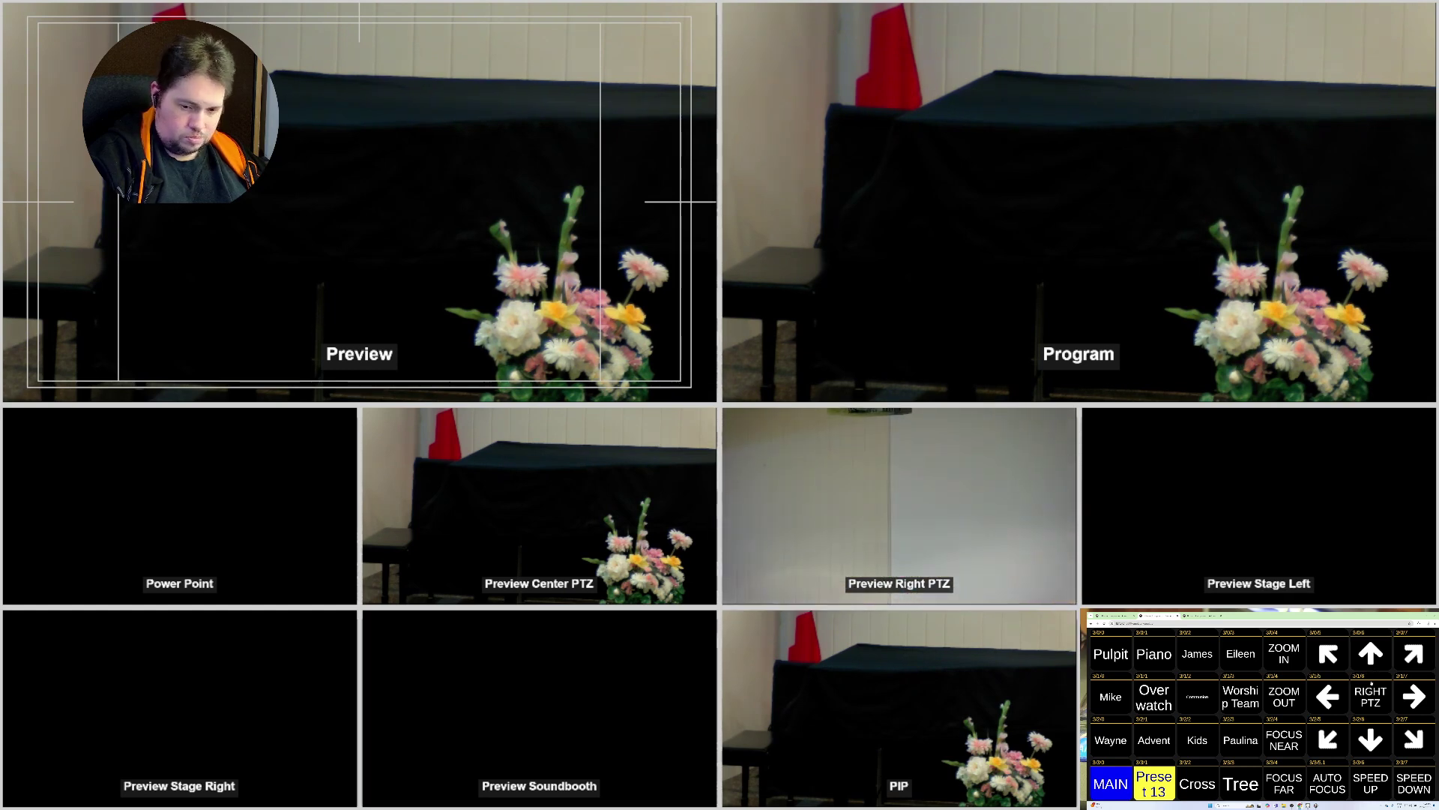
left_click(1371, 739)
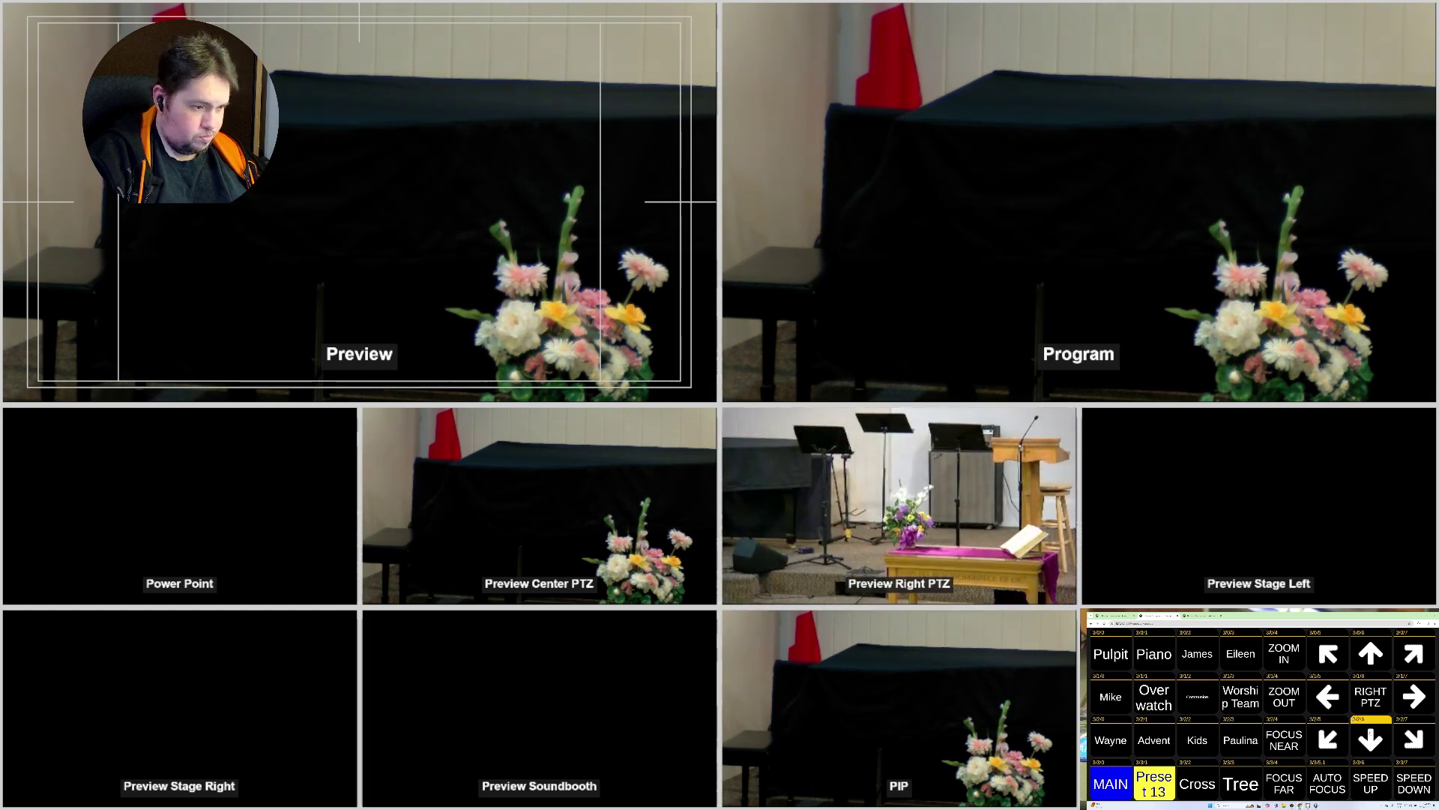
left_click(1371, 740)
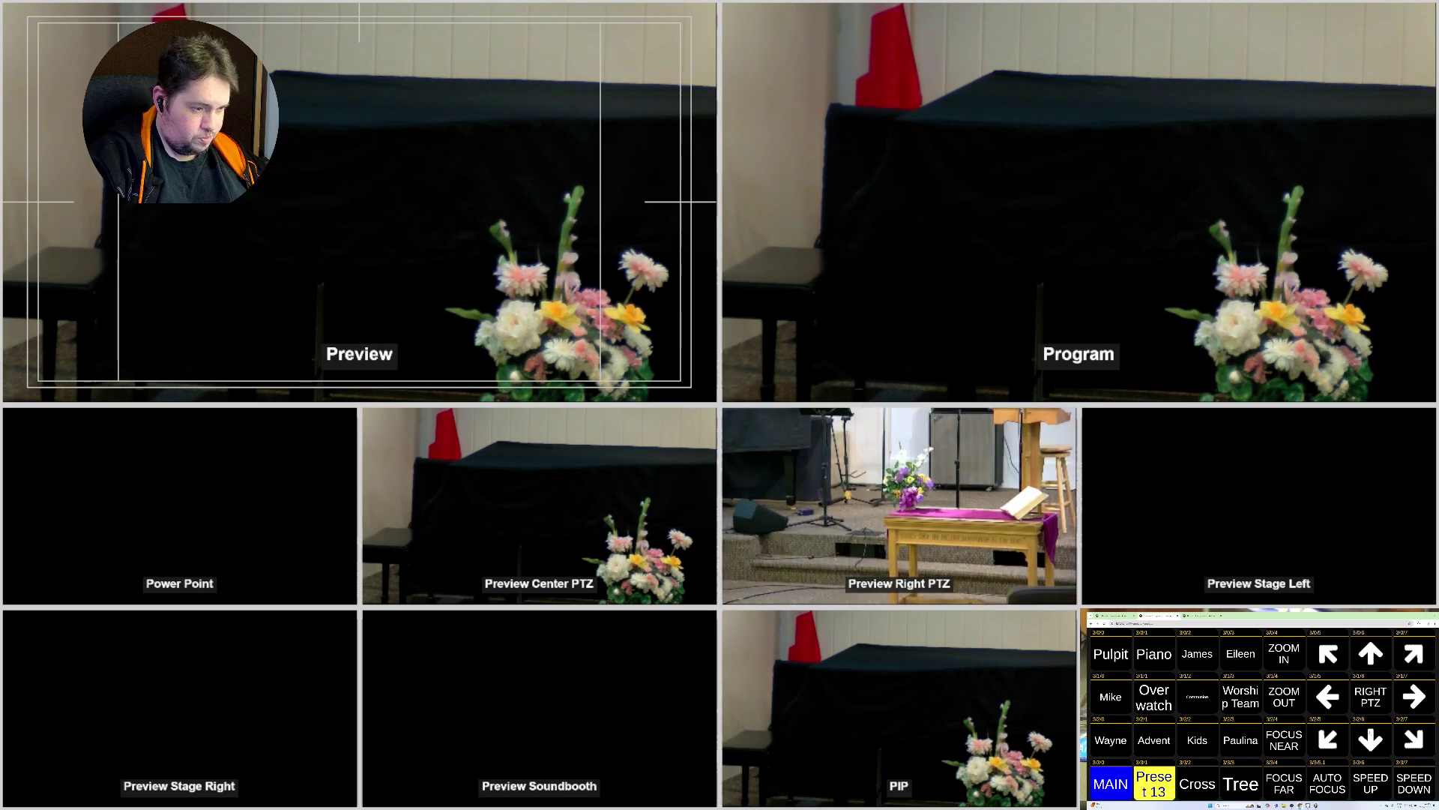
left_click(1371, 740)
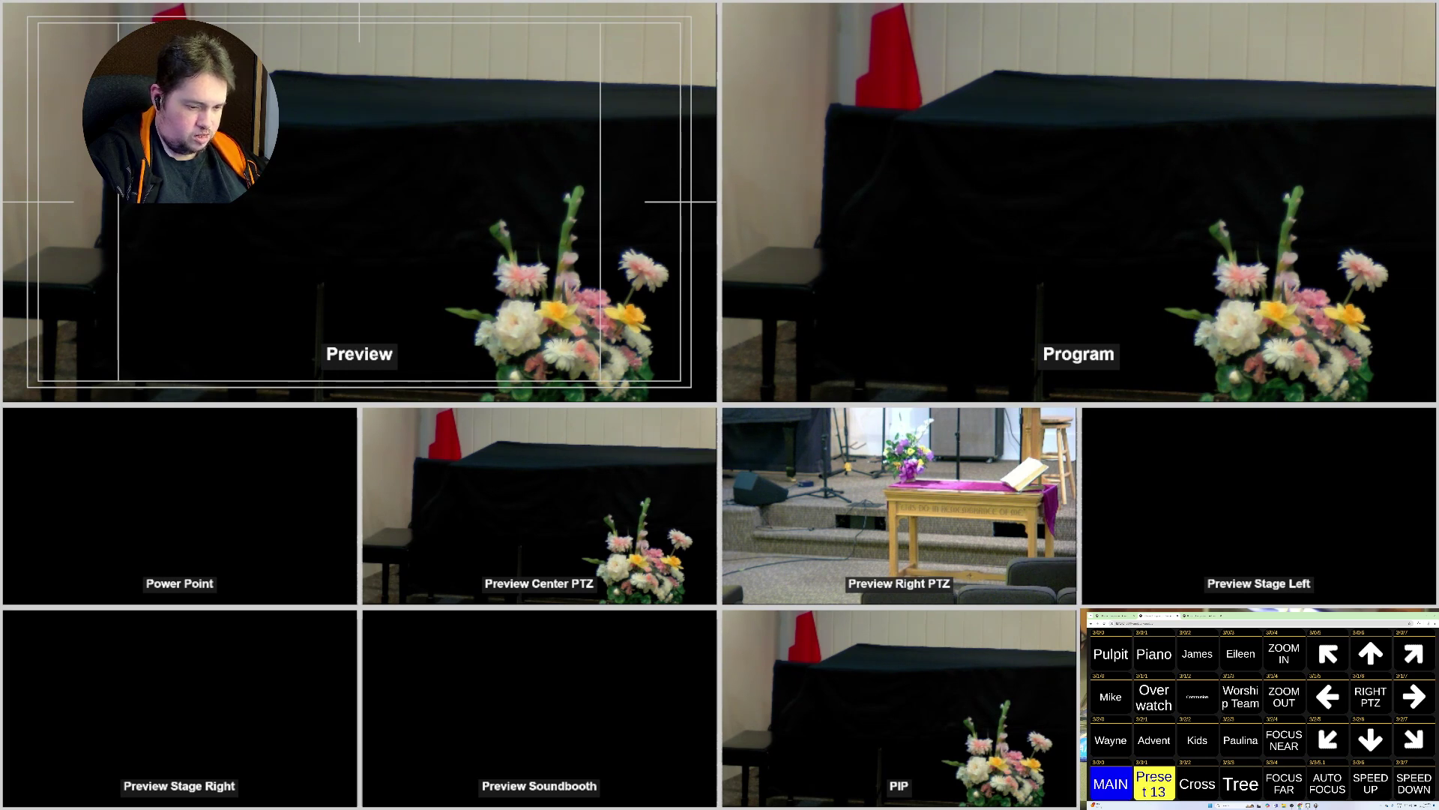
Recall the Cross preset on the Right PTZ camera and return the camera to Preset 13
left_click(1152, 784)
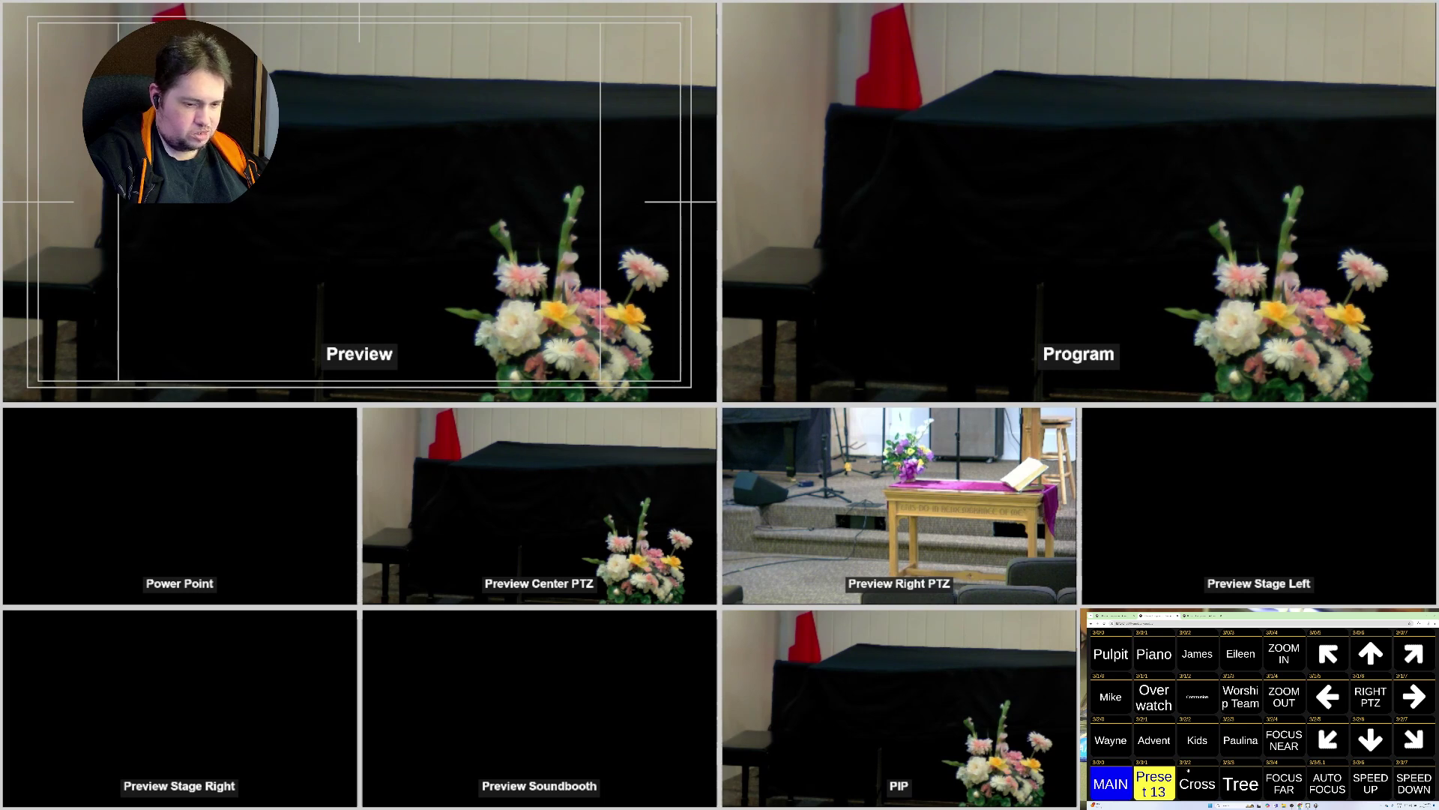
left_click(1197, 783)
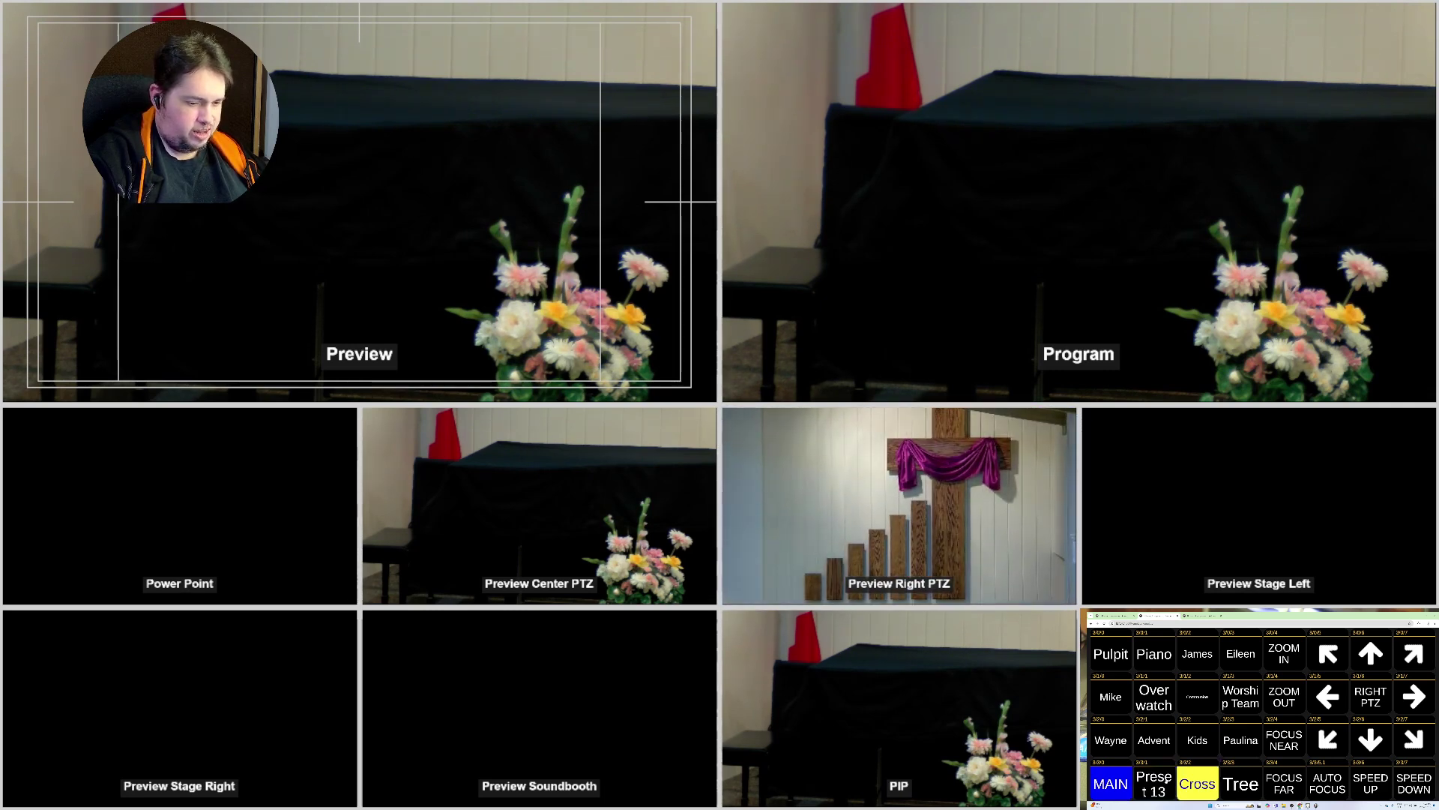
left_click(1154, 783)
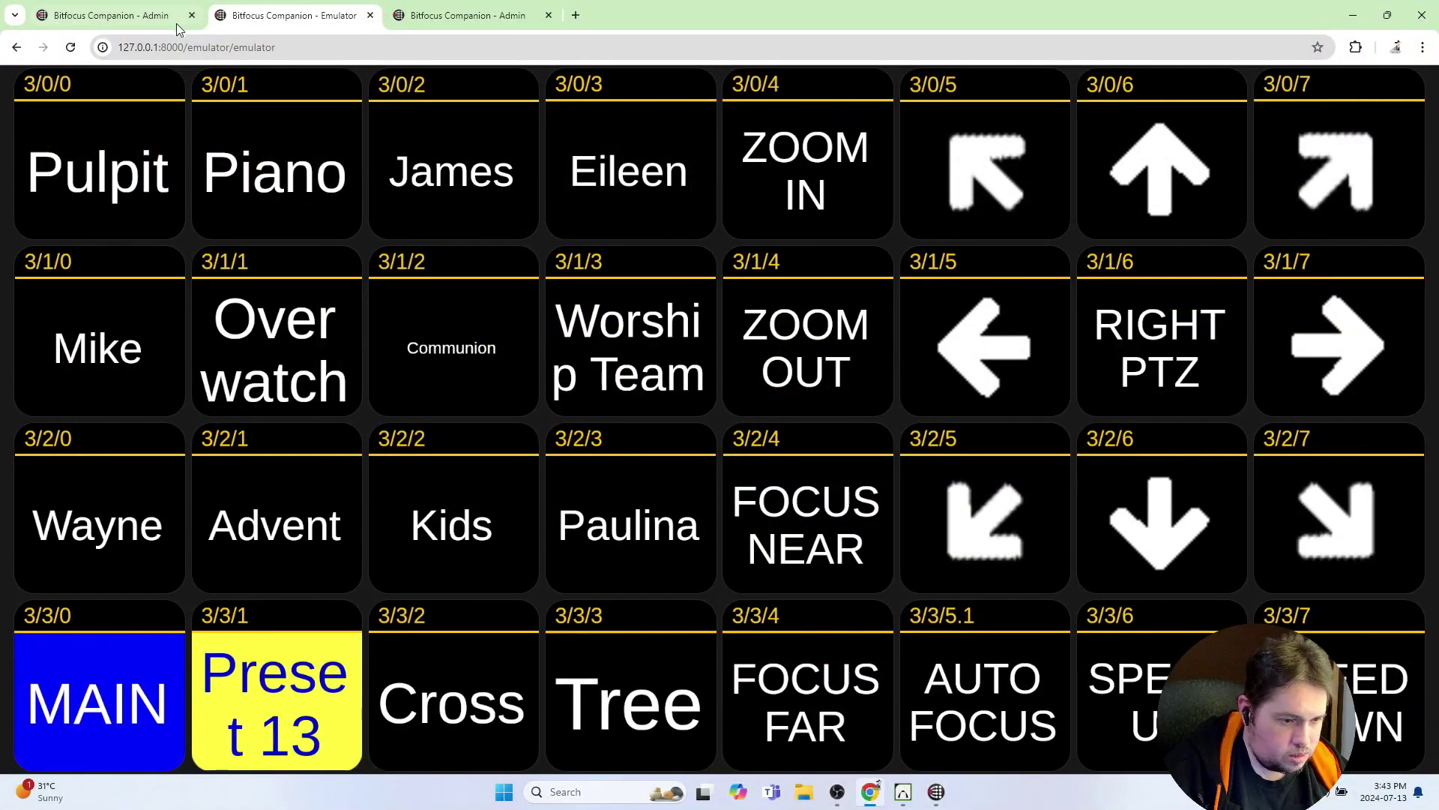
Unlock the Companion admin page with the saved password, and compare its Connections list with the emulator's button page
left_click(125, 21)
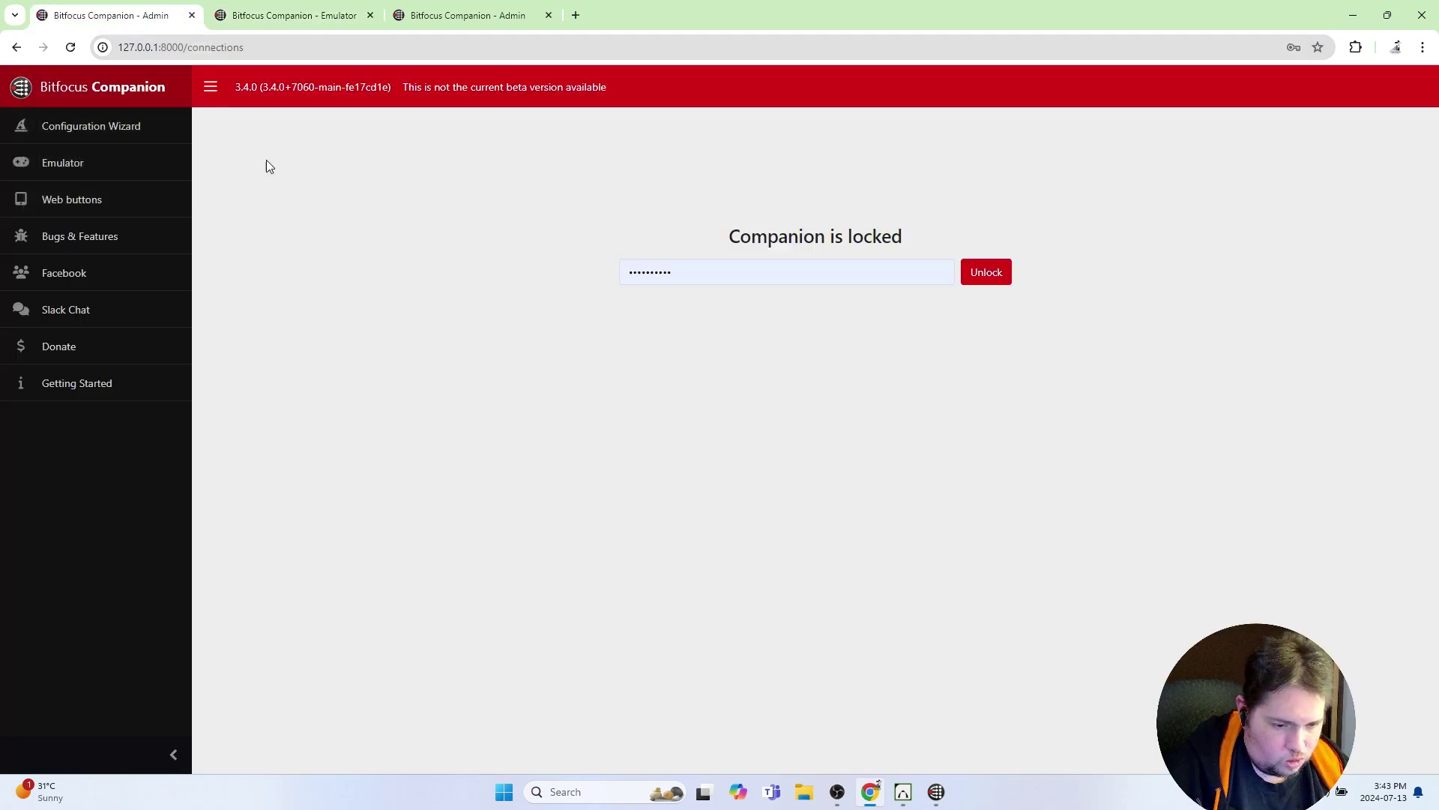
left_click(991, 273)
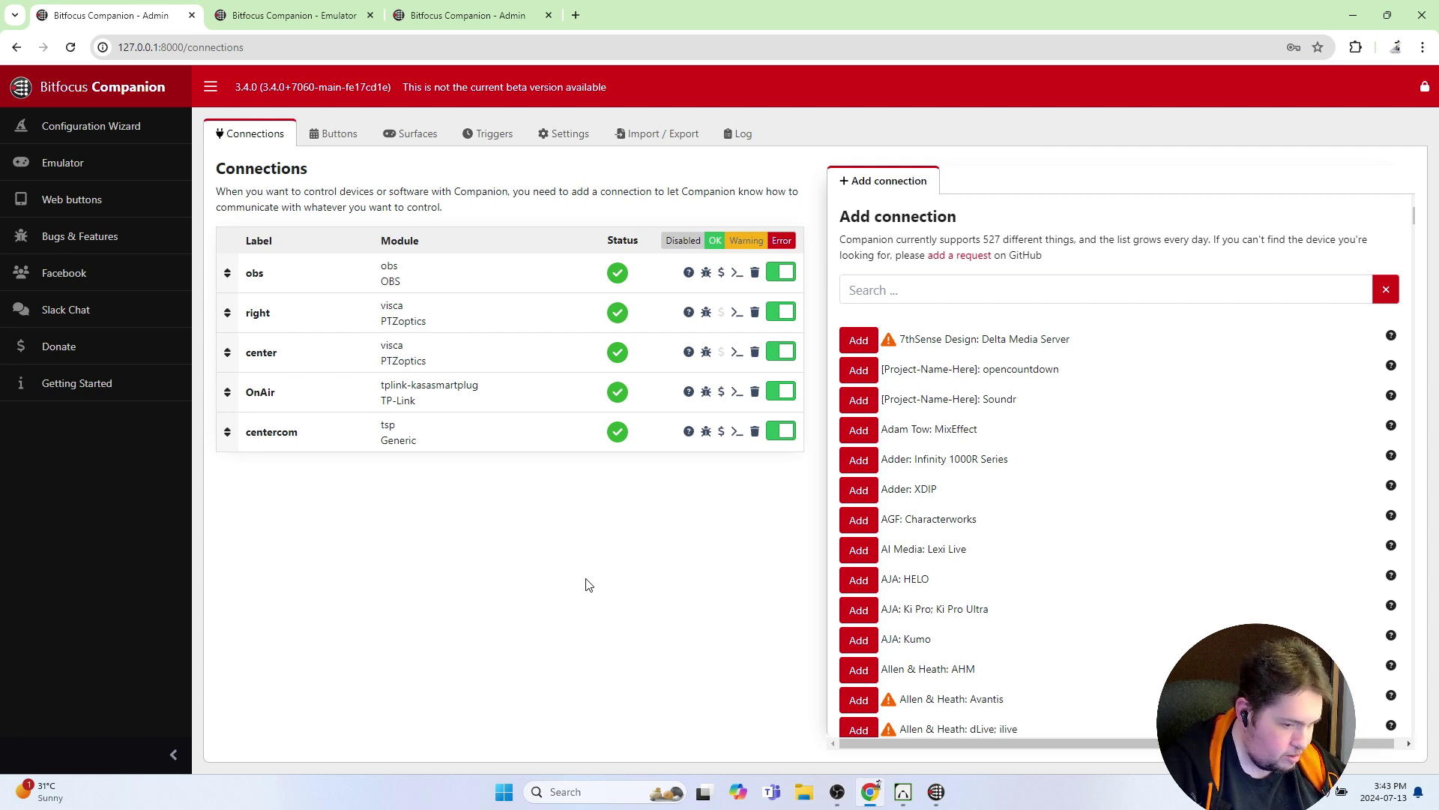
left_click(300, 23)
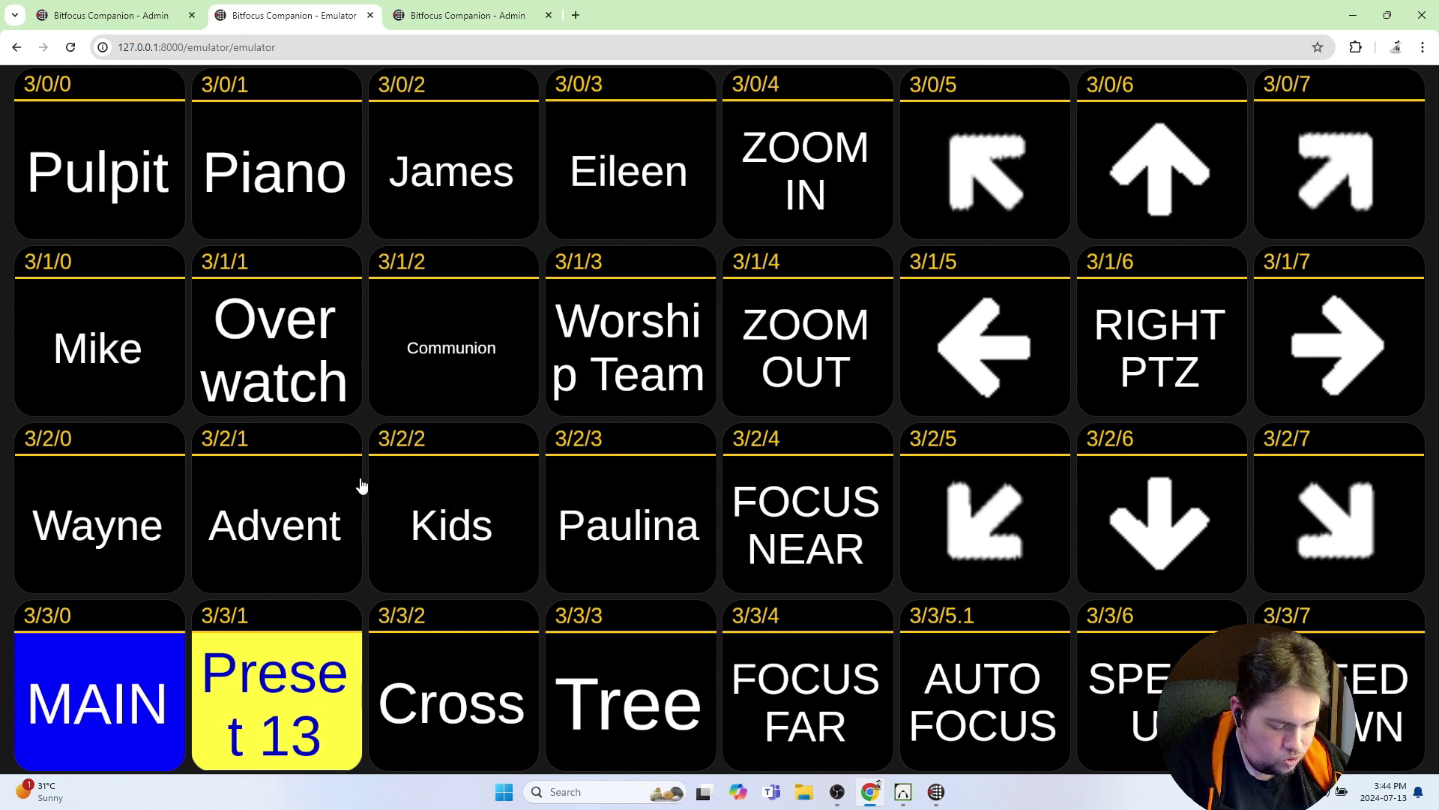
left_click(140, 17)
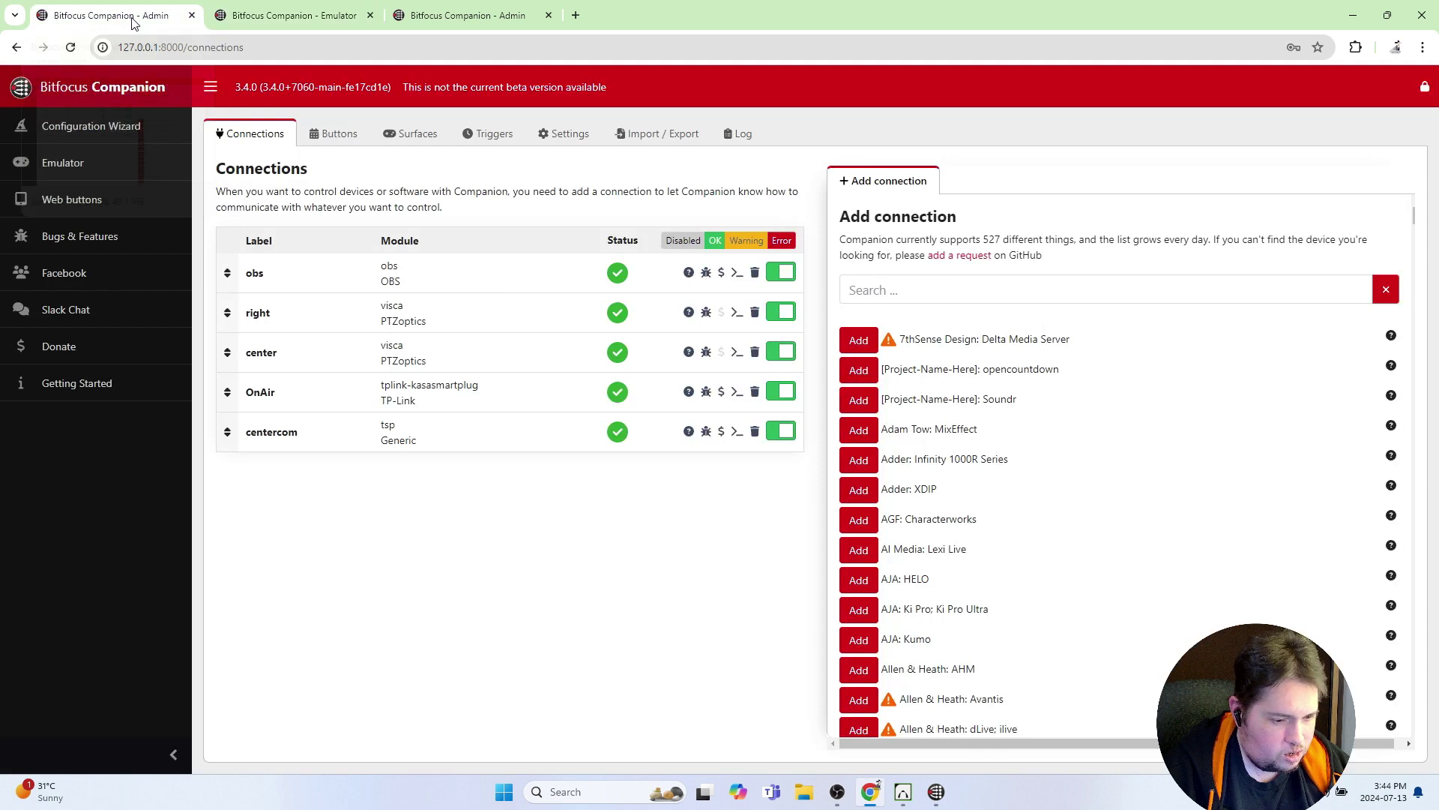
Change the text of button 2/0/3 on button page 2 to Pastor
left_click(341, 135)
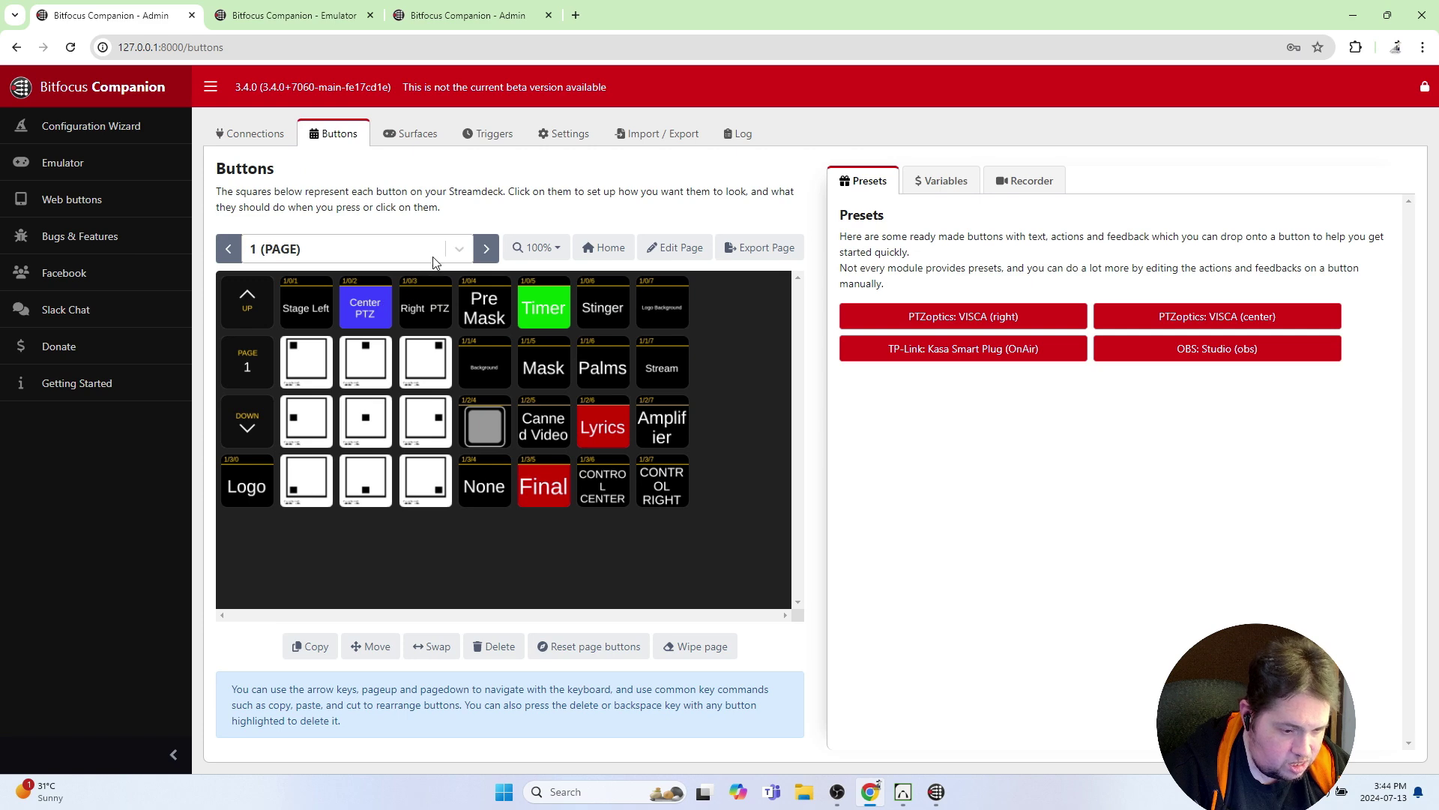
left_click(487, 251)
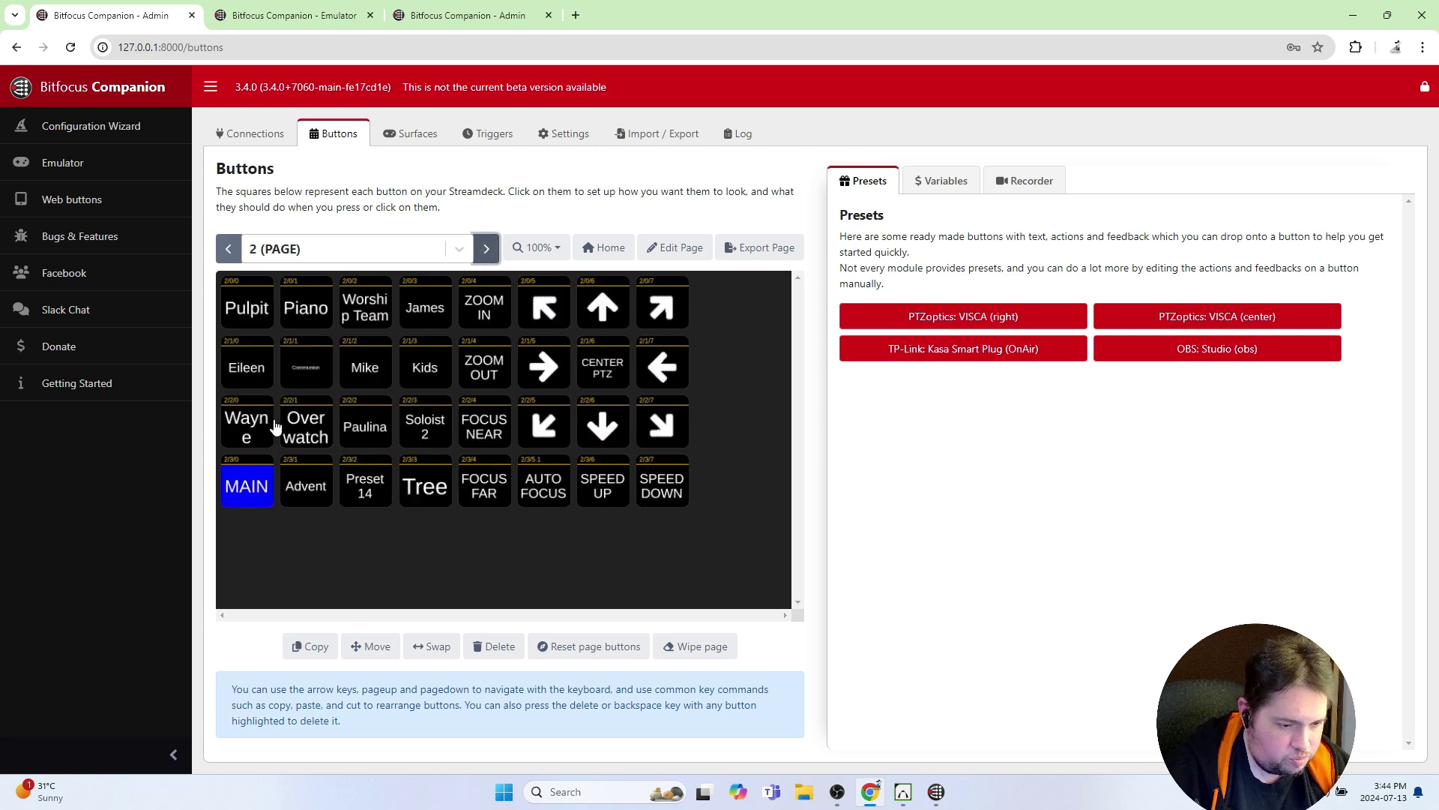
left_click(434, 315)
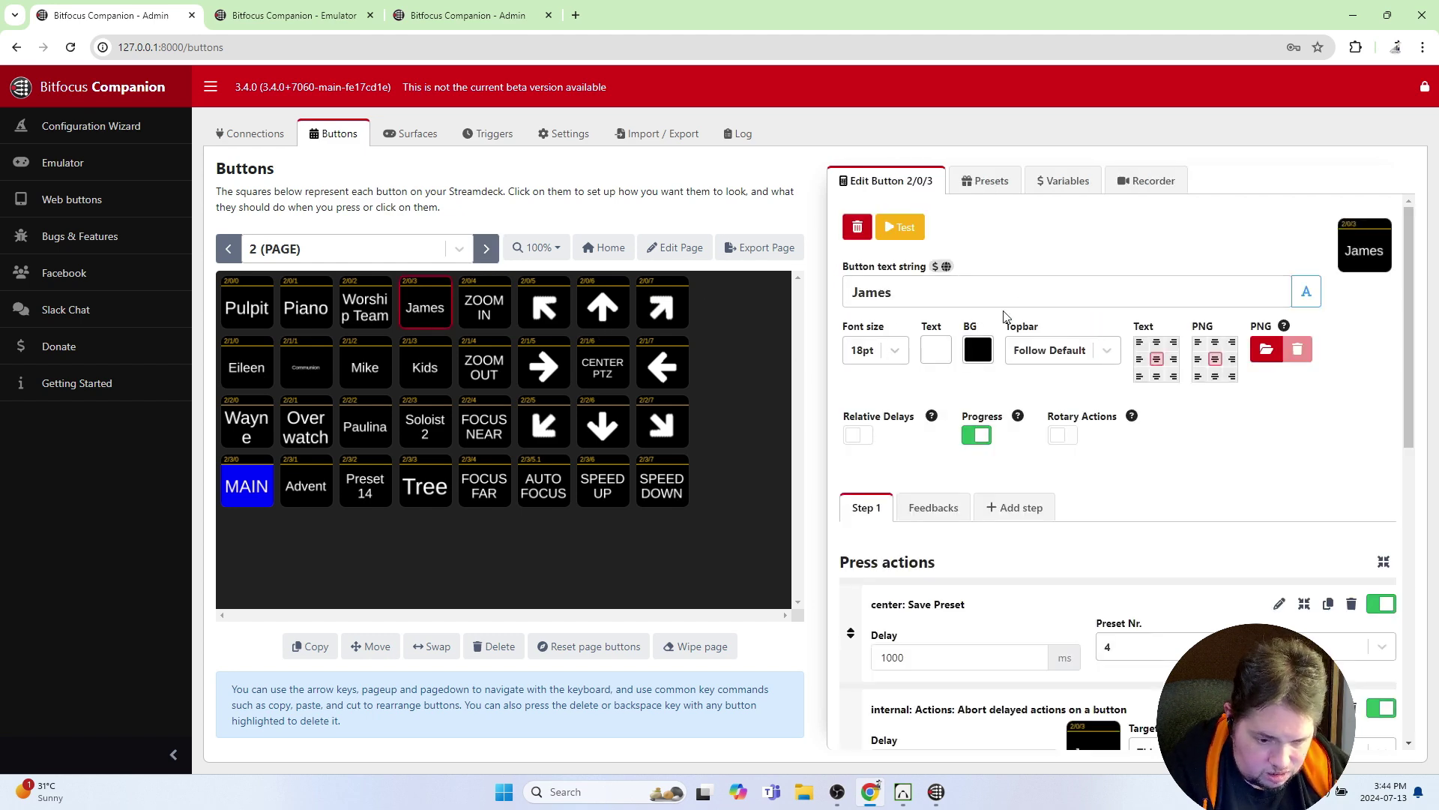
double_click(920, 297)
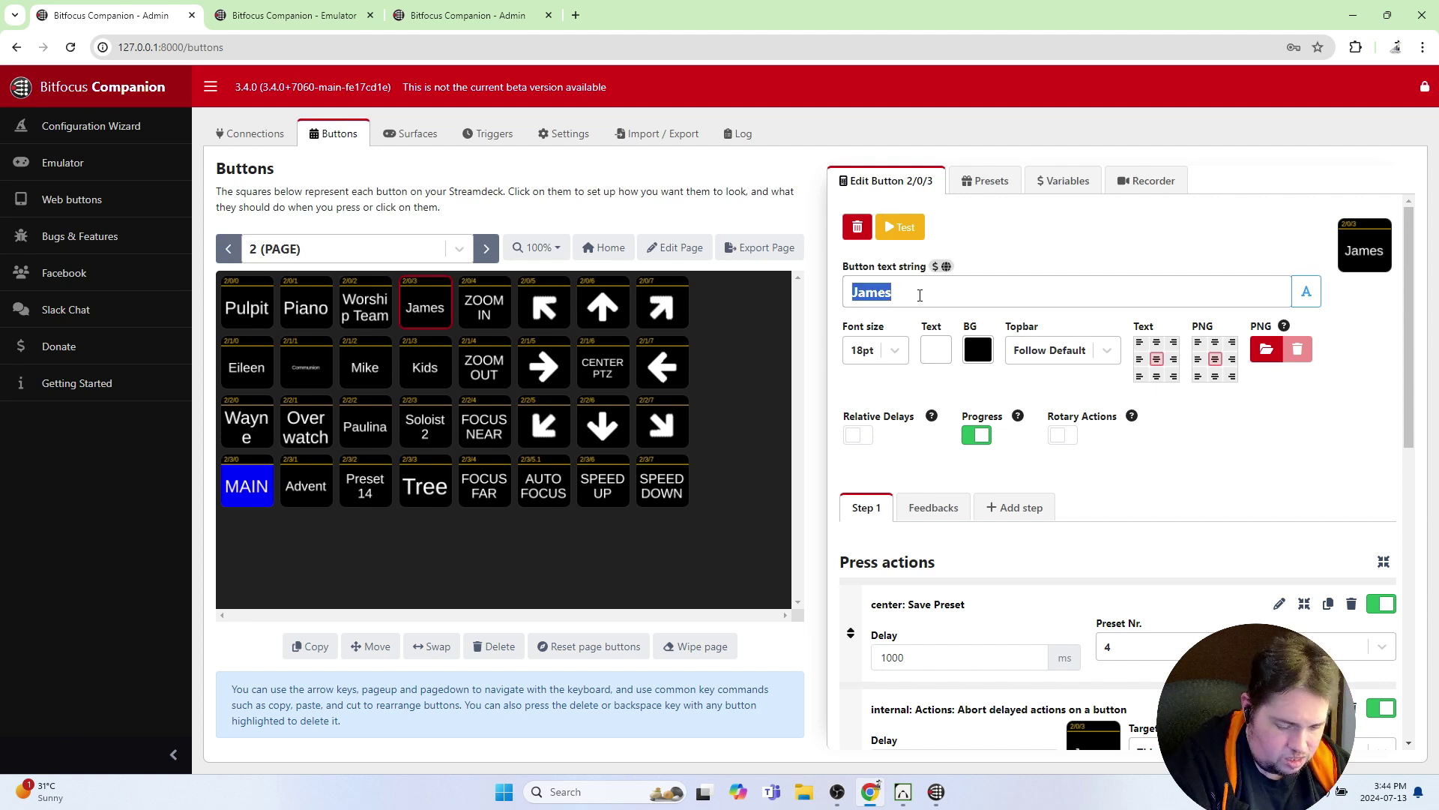
type("Pa")
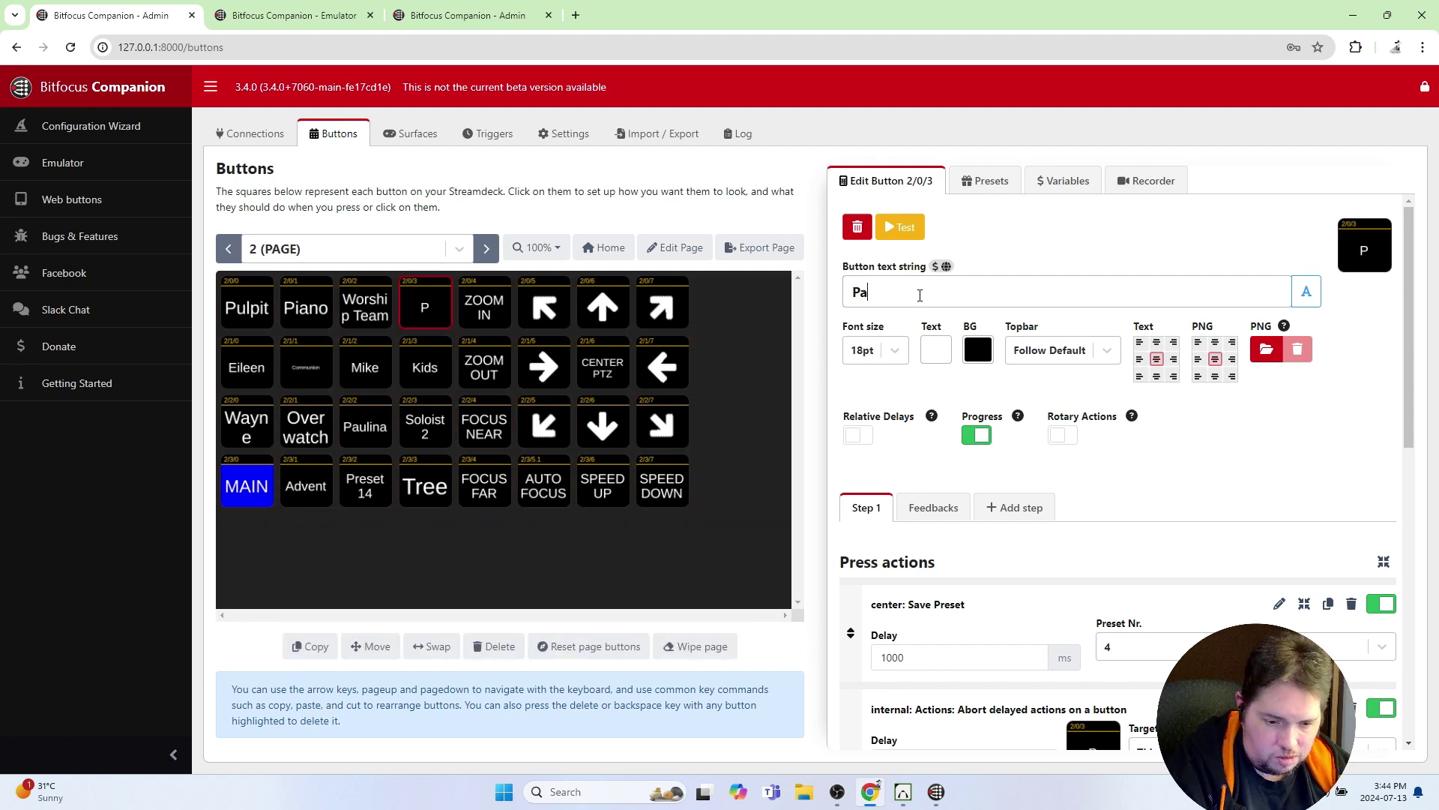
type("stor")
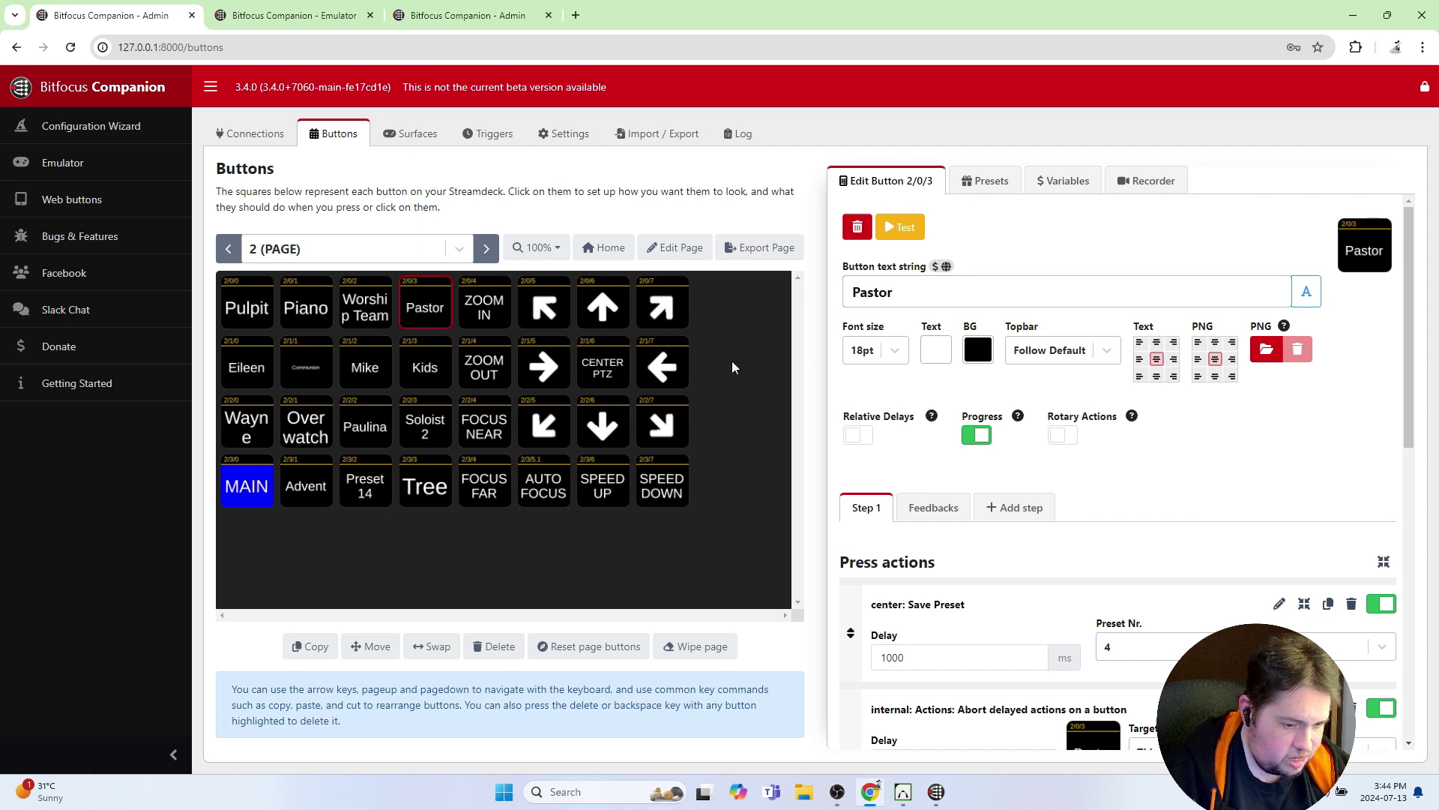
Replace the text of button 2/1/2, directly above the Paulina-row preset button, with another person's first name
left_click(264, 383)
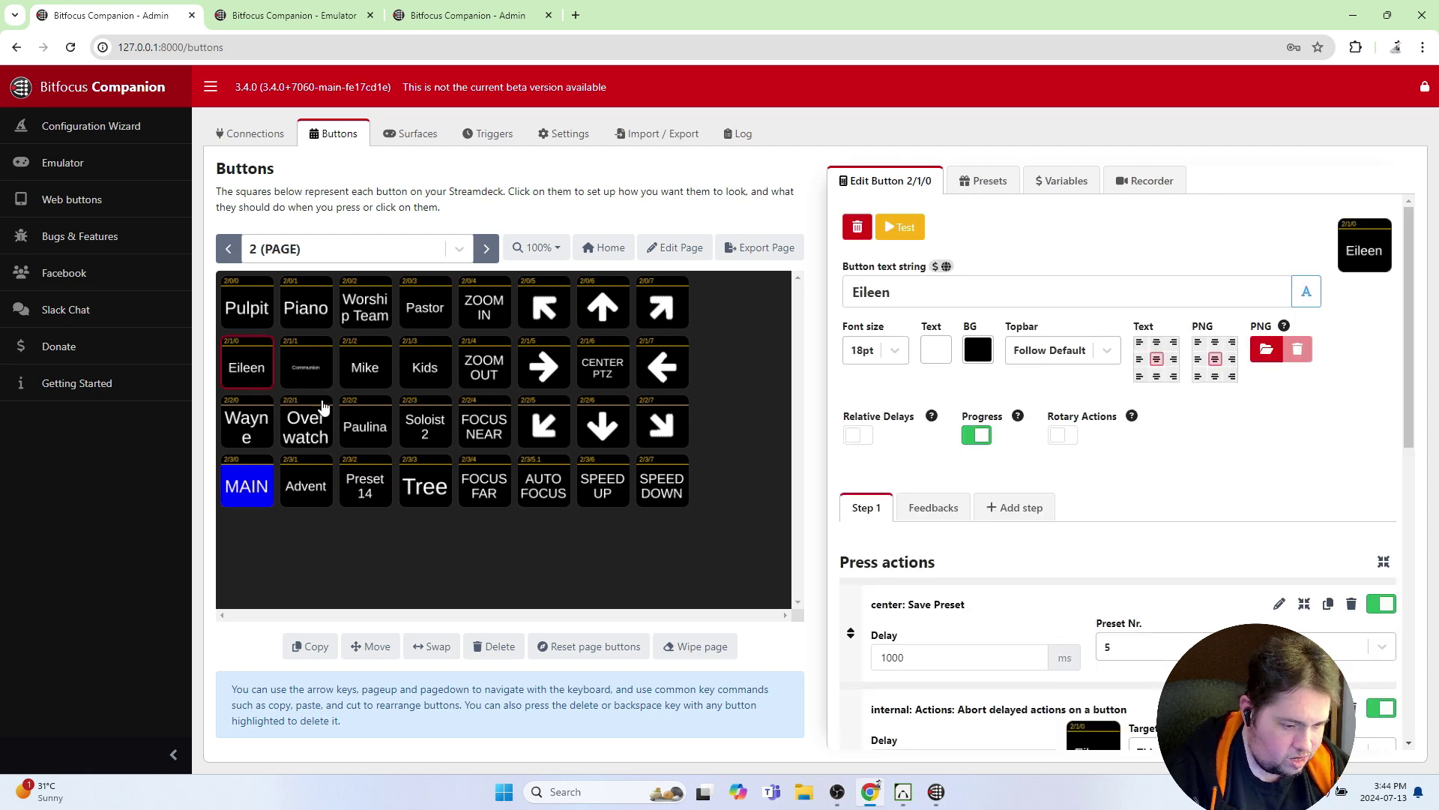
left_click(379, 370)
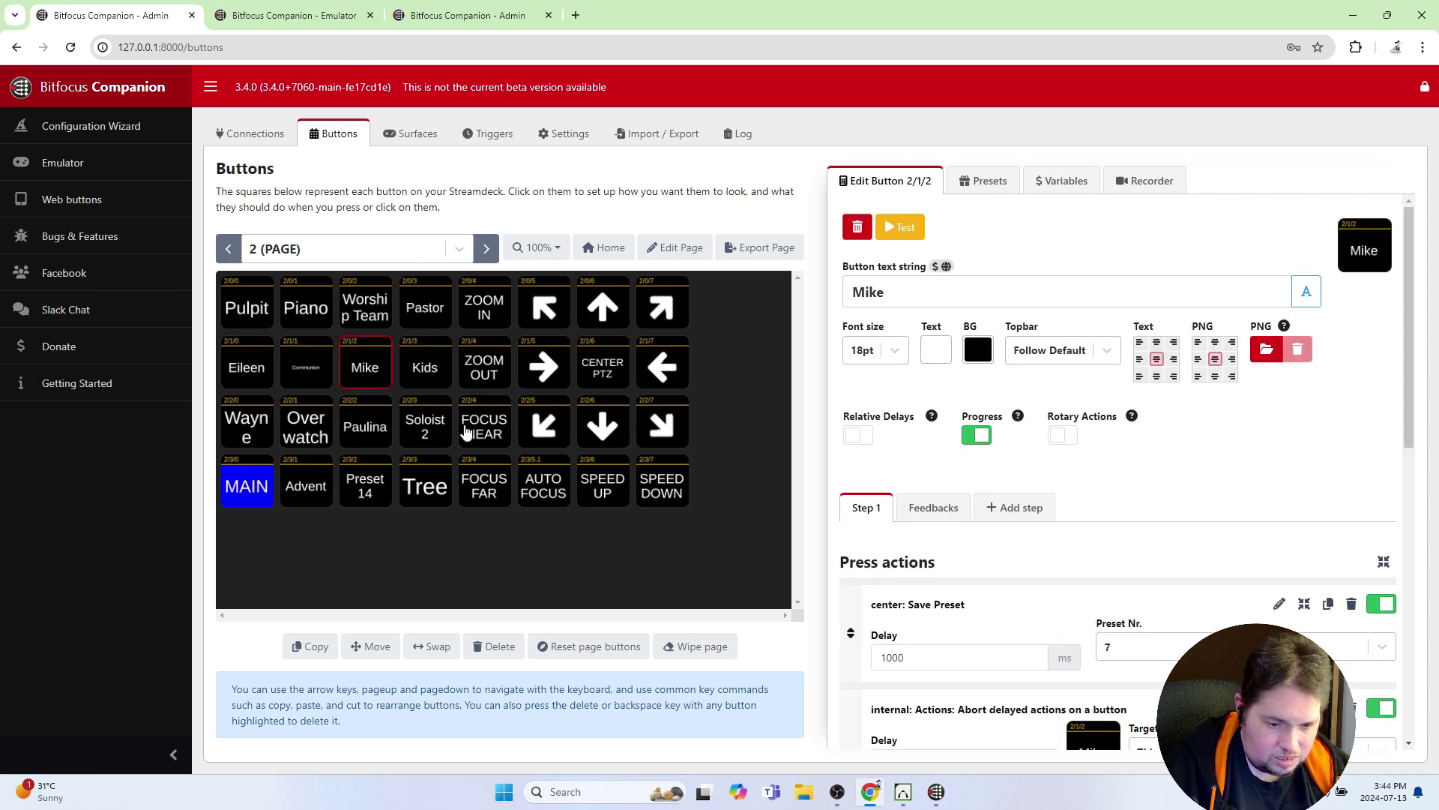
left_click(888, 296)
key("ctrl+a")
type("Xavier")
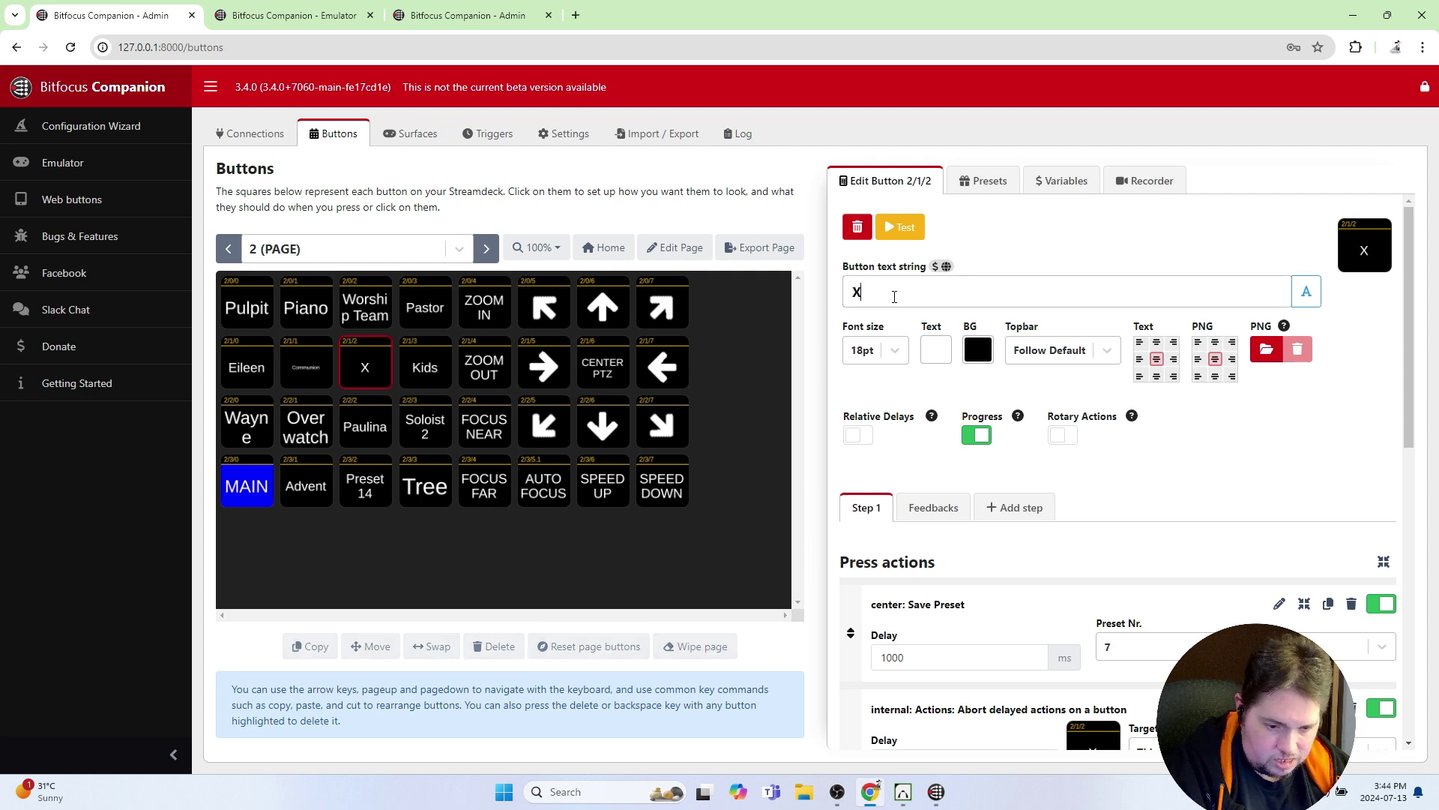
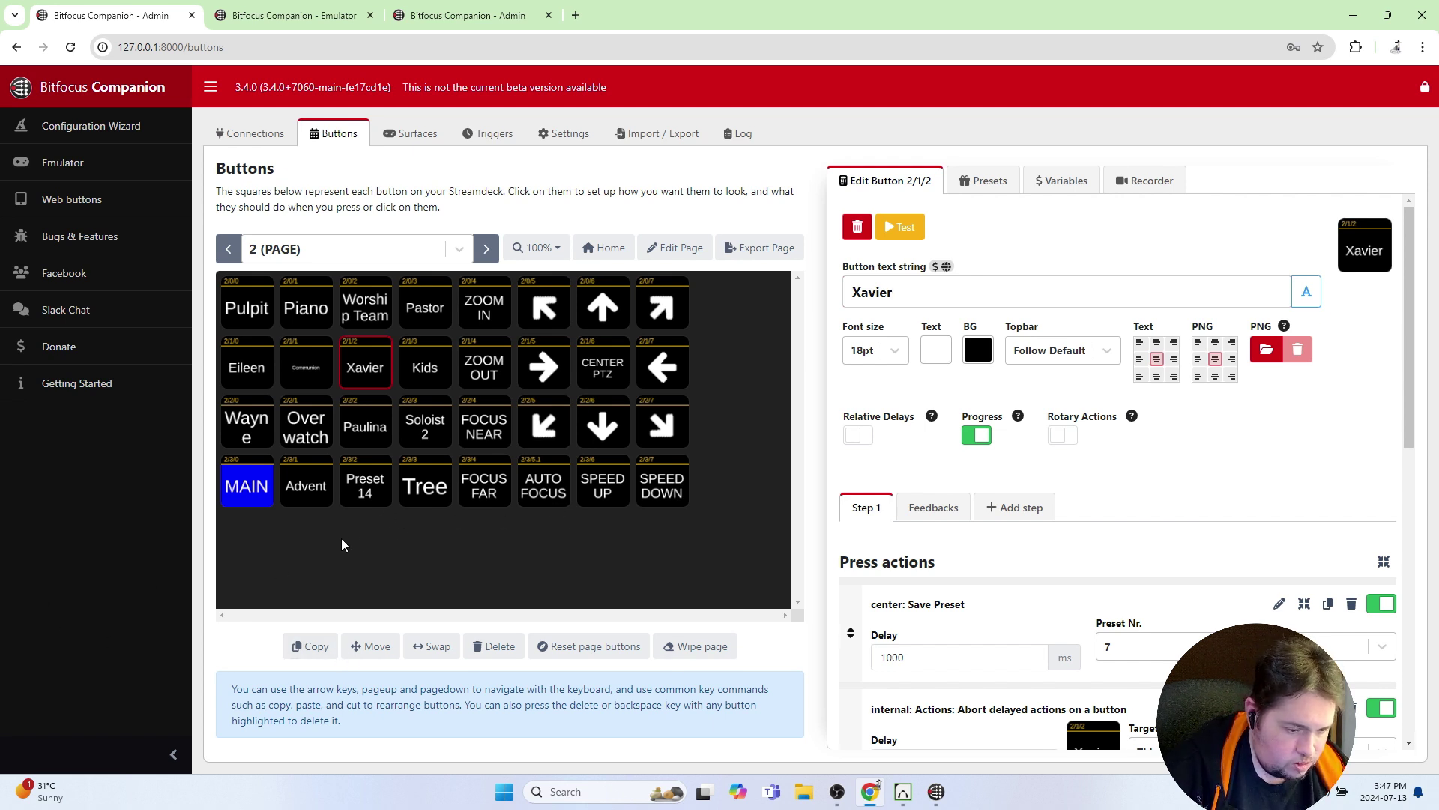
Open the Pulpit button on page 2 for editing and examine its Save Preset and Abort delayed actions press actions
left_click(256, 318)
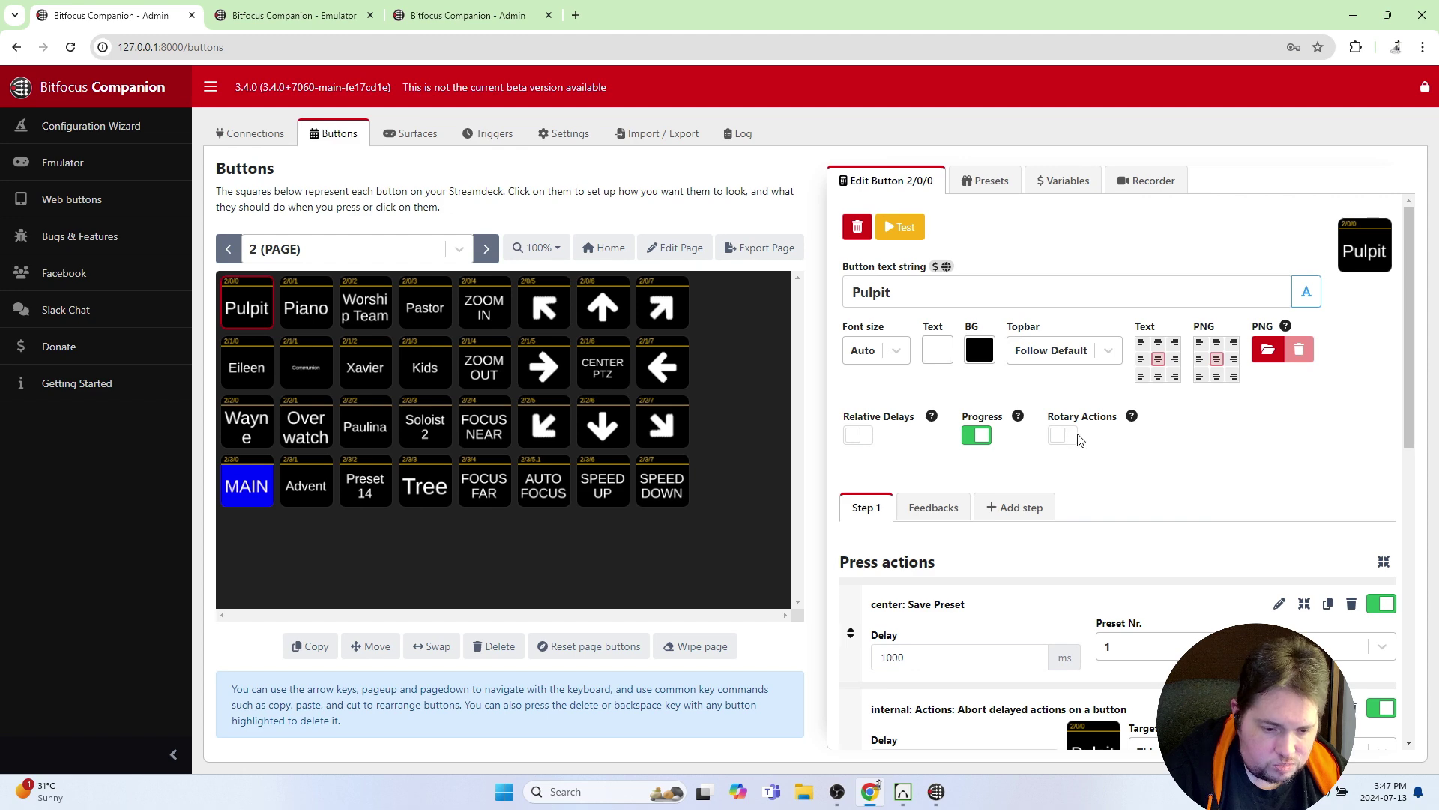
scroll(1080, 439, "down", 2)
scroll(1046, 398, "up", 2)
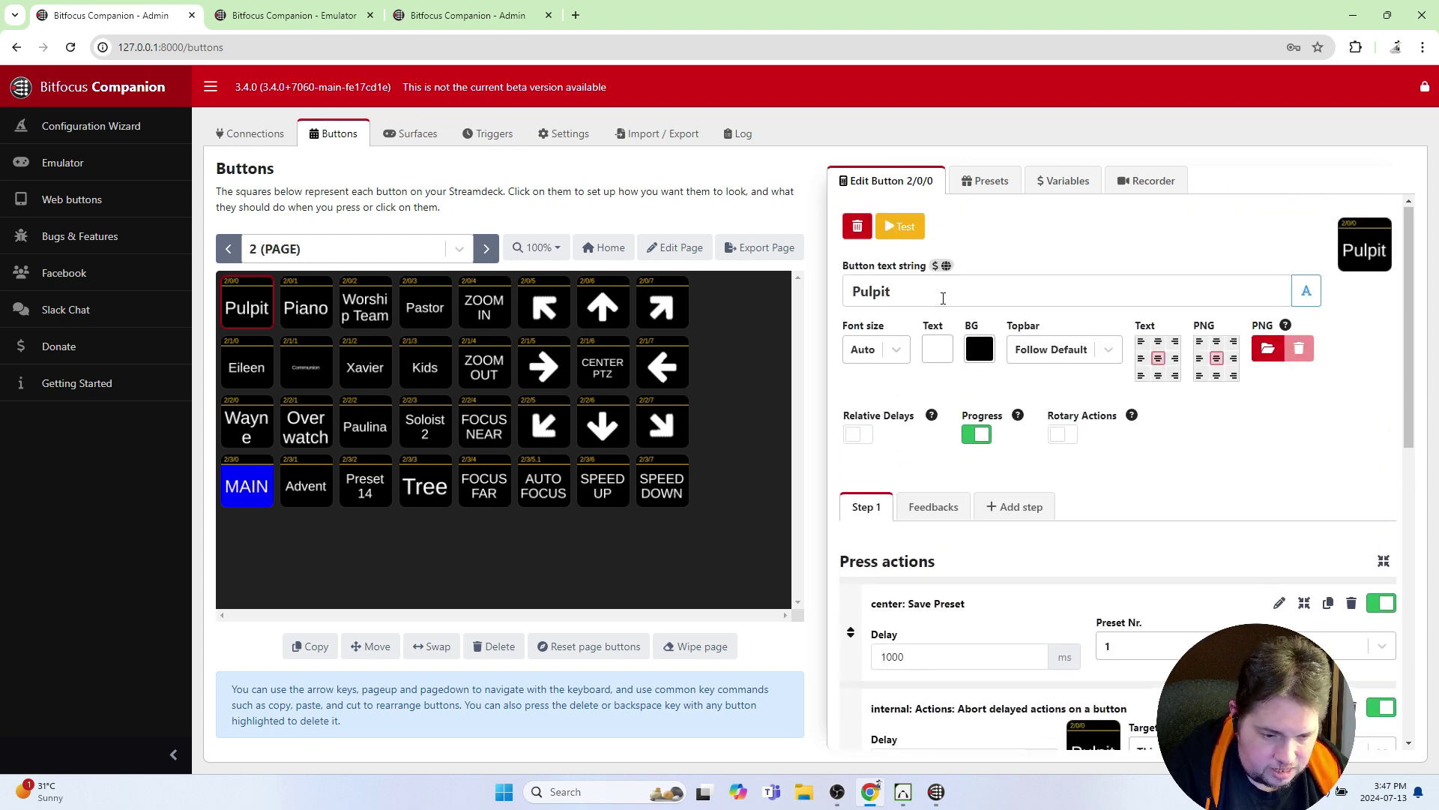
scroll(1084, 417, "down", 2)
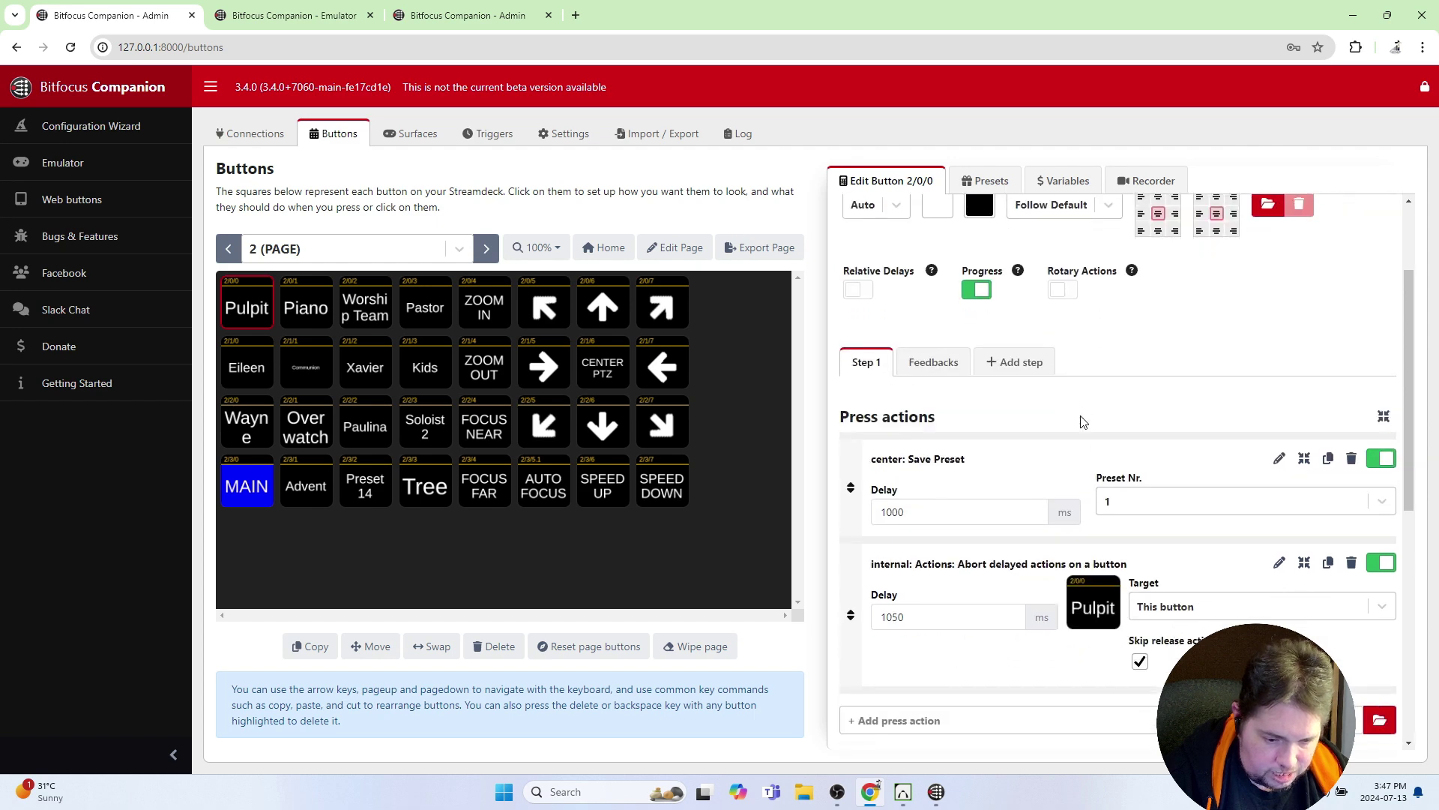
scroll(1046, 455, "down", 2)
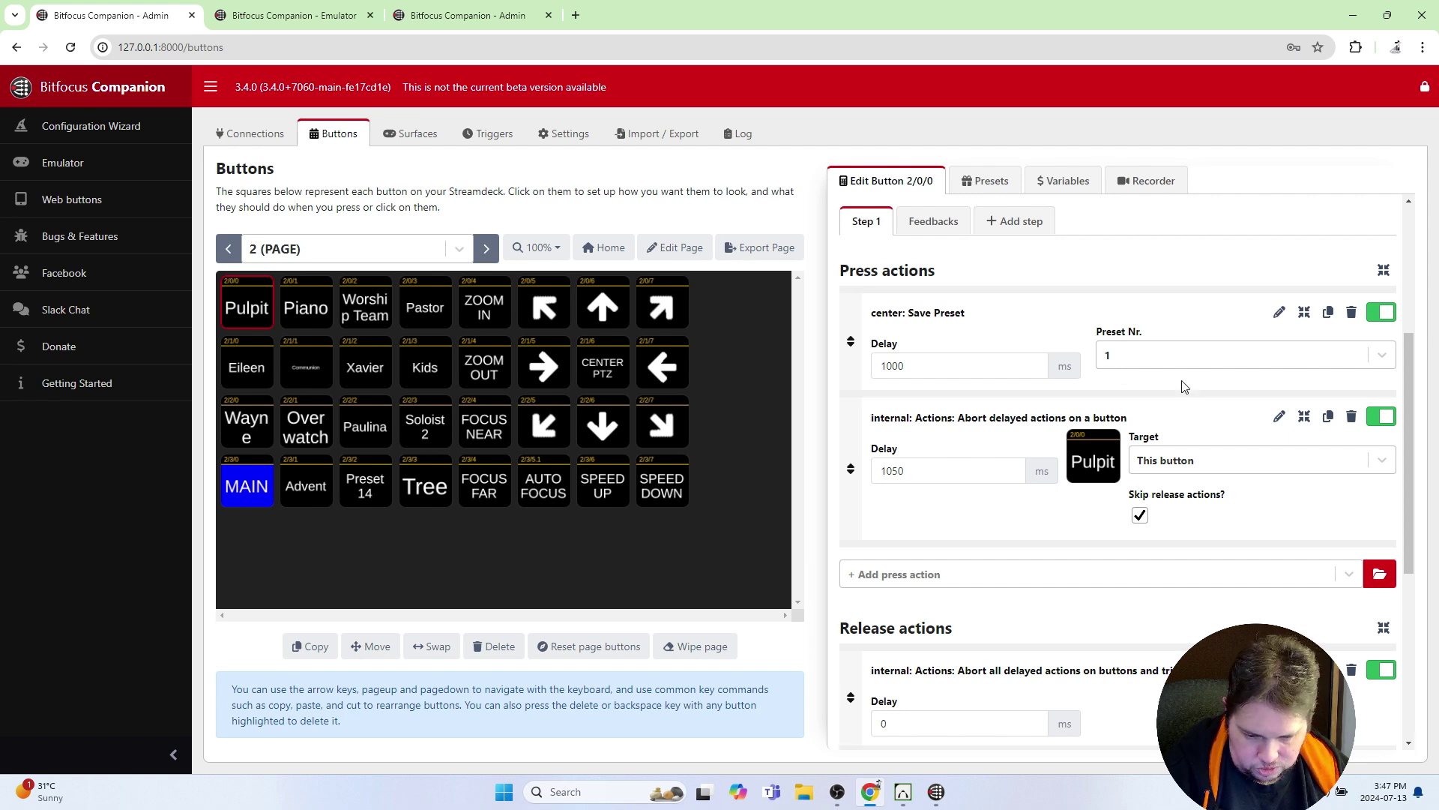
Look through the whole range of preset numbers offered for the Pulpit button's Save Preset action, and close the list
left_click(1380, 357)
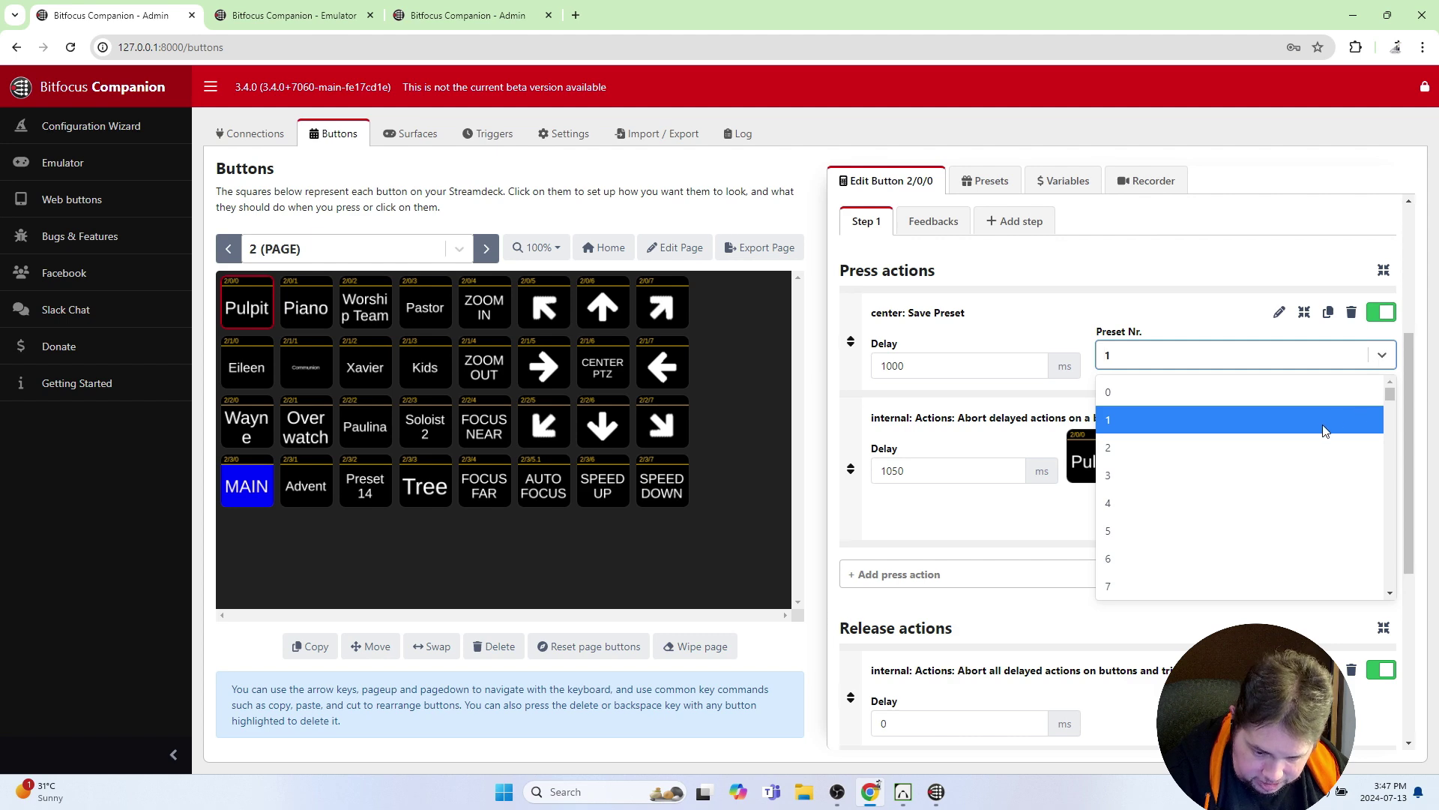
scroll(1323, 431, "down", 20)
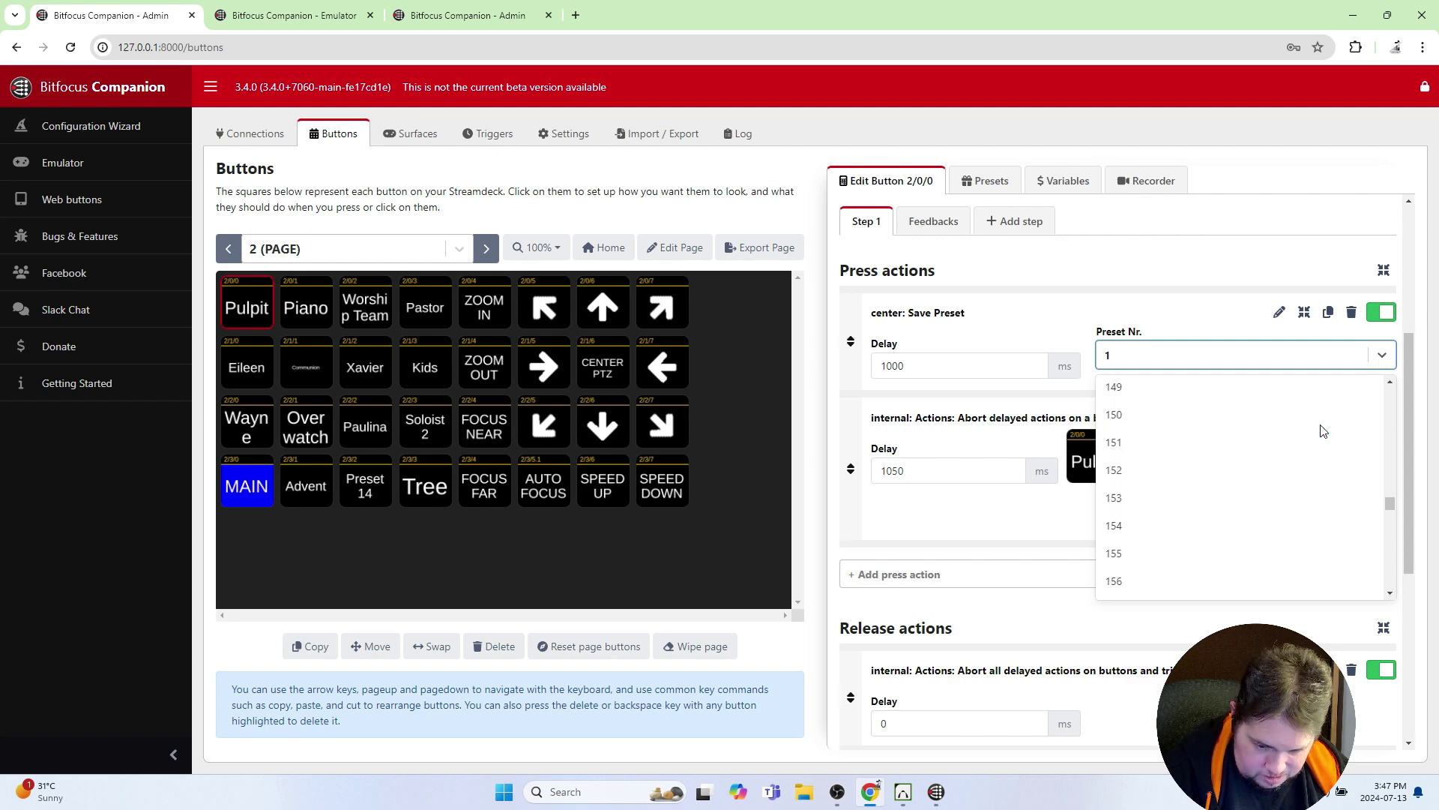
scroll(1323, 431, "down", 20)
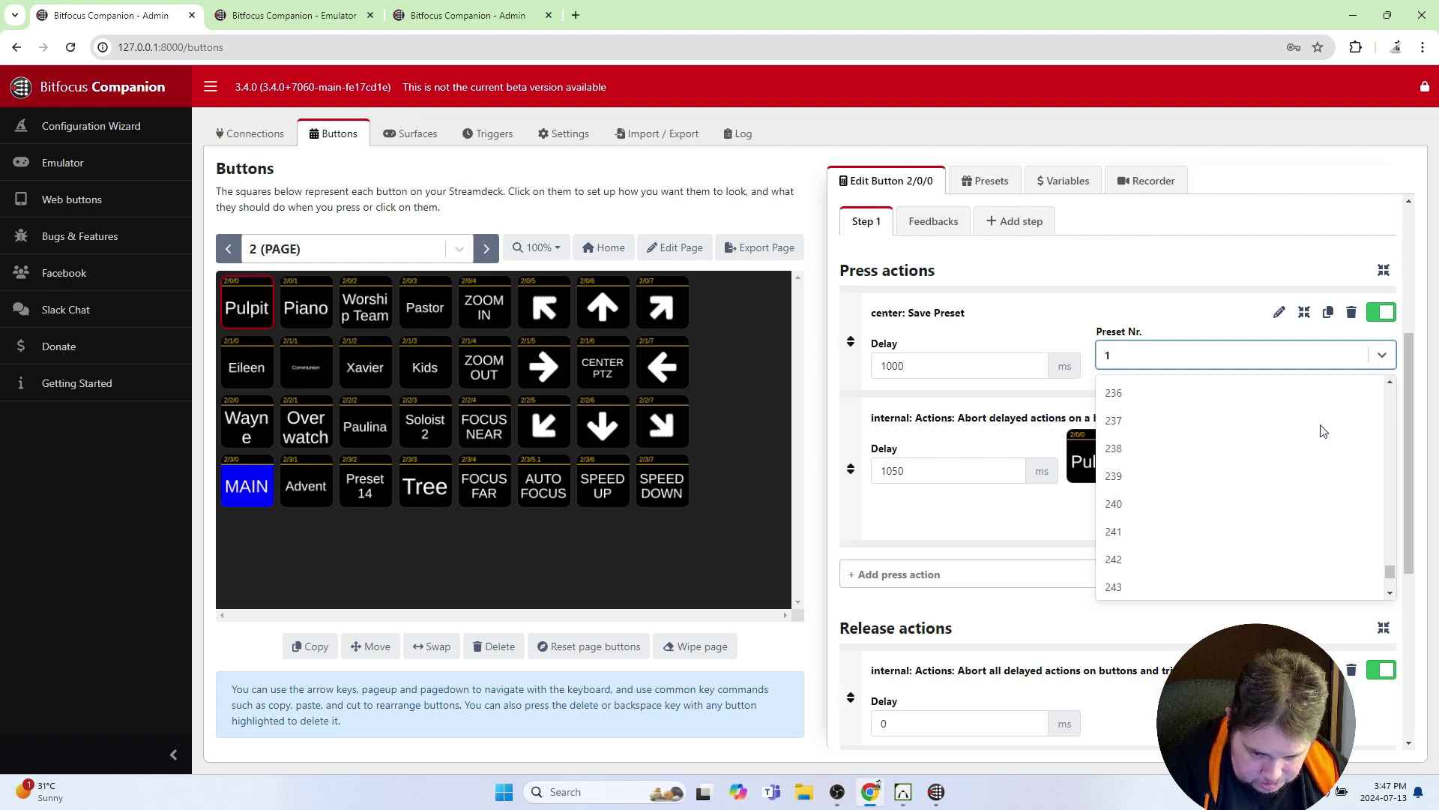
scroll(1323, 431, "down", 4)
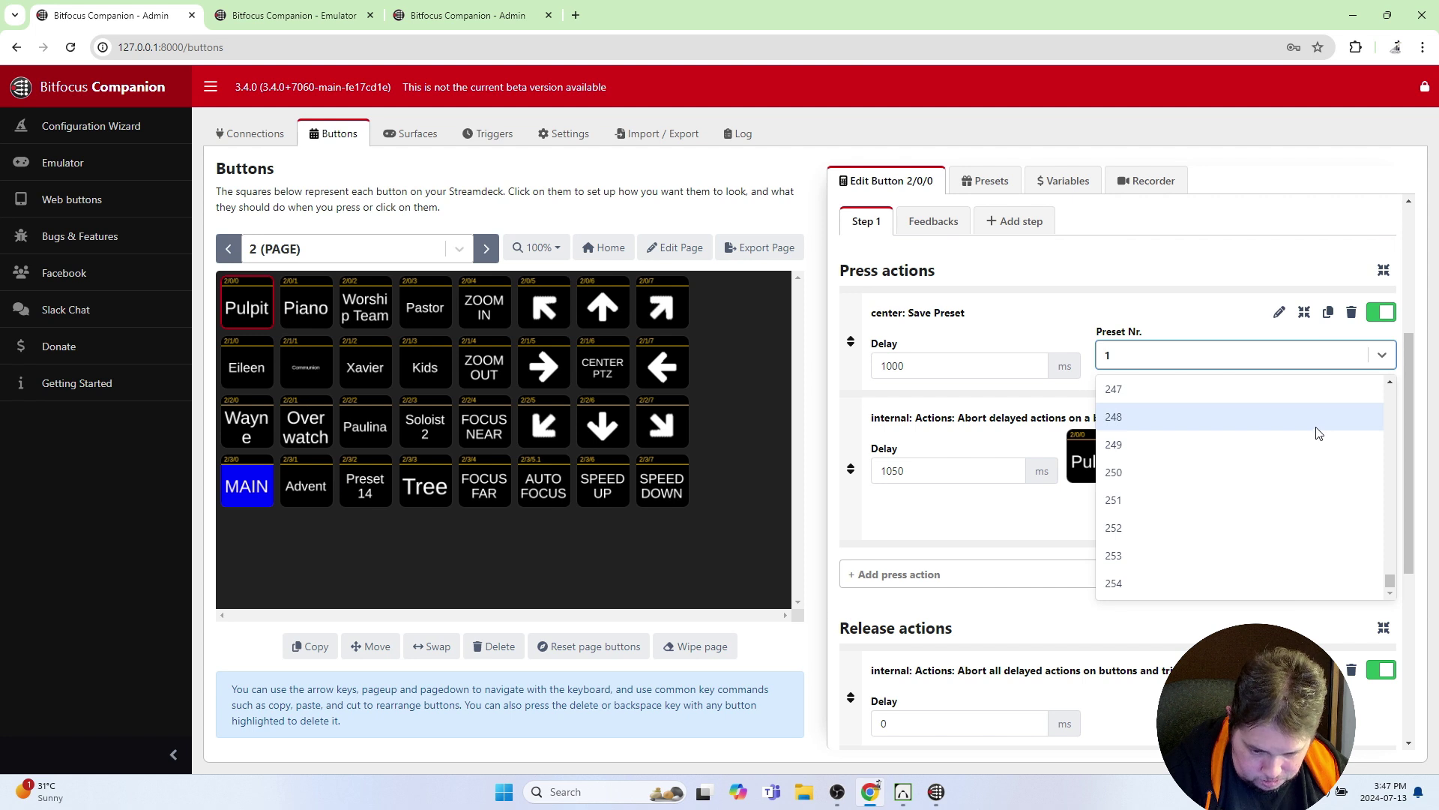
scroll(1315, 435, "up", 8)
scroll(1311, 438, "up", 20)
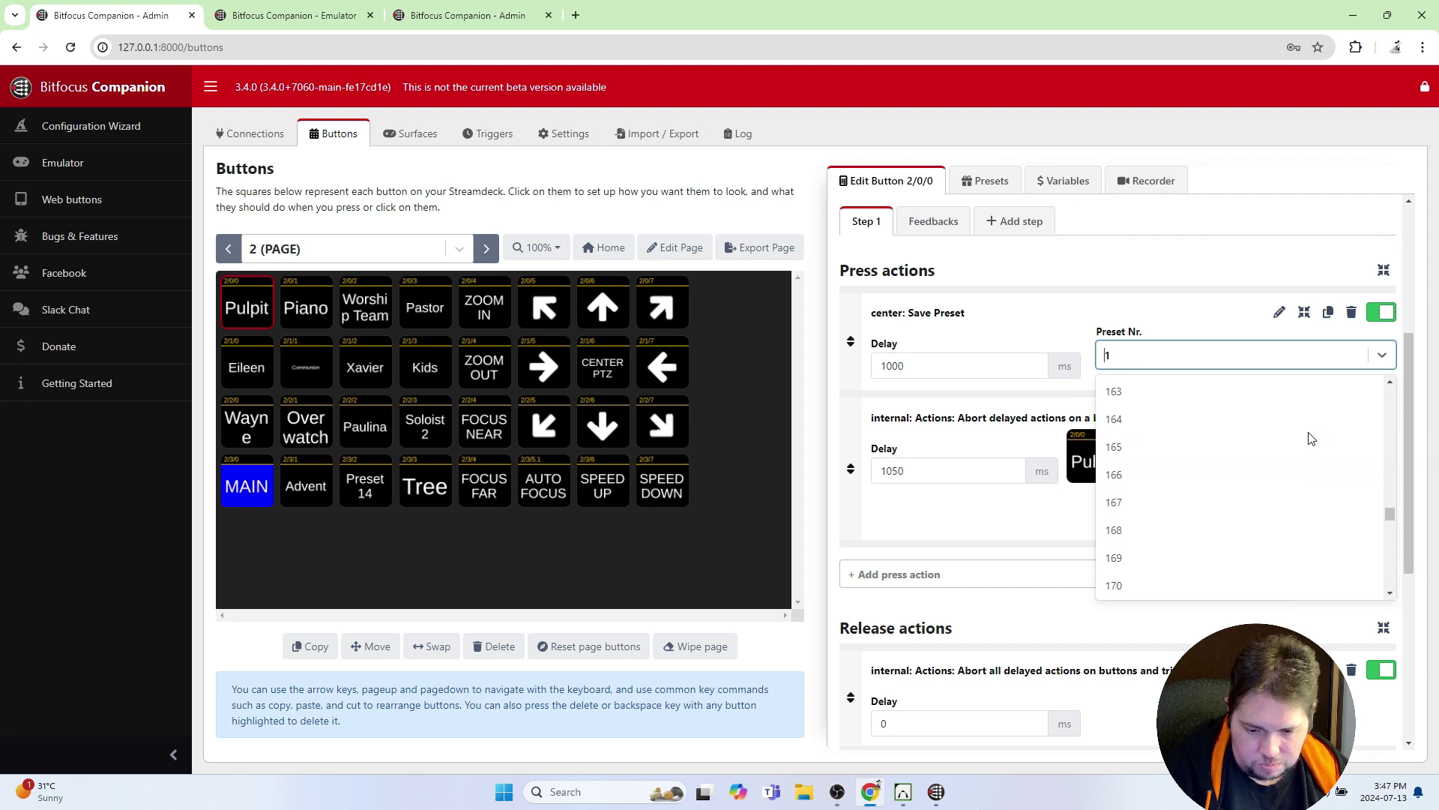
scroll(1311, 438, "up", 20)
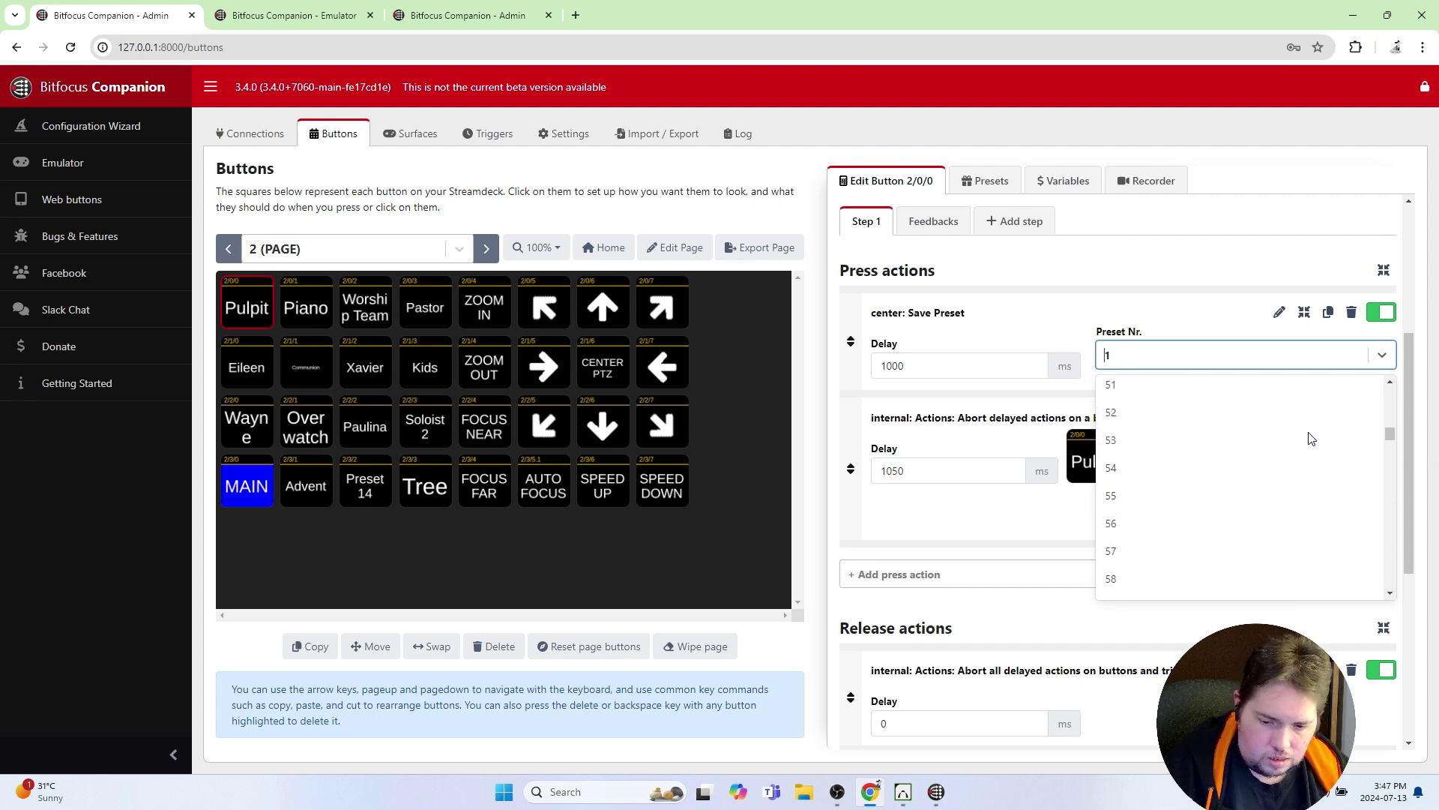
scroll(1311, 438, "up", 1)
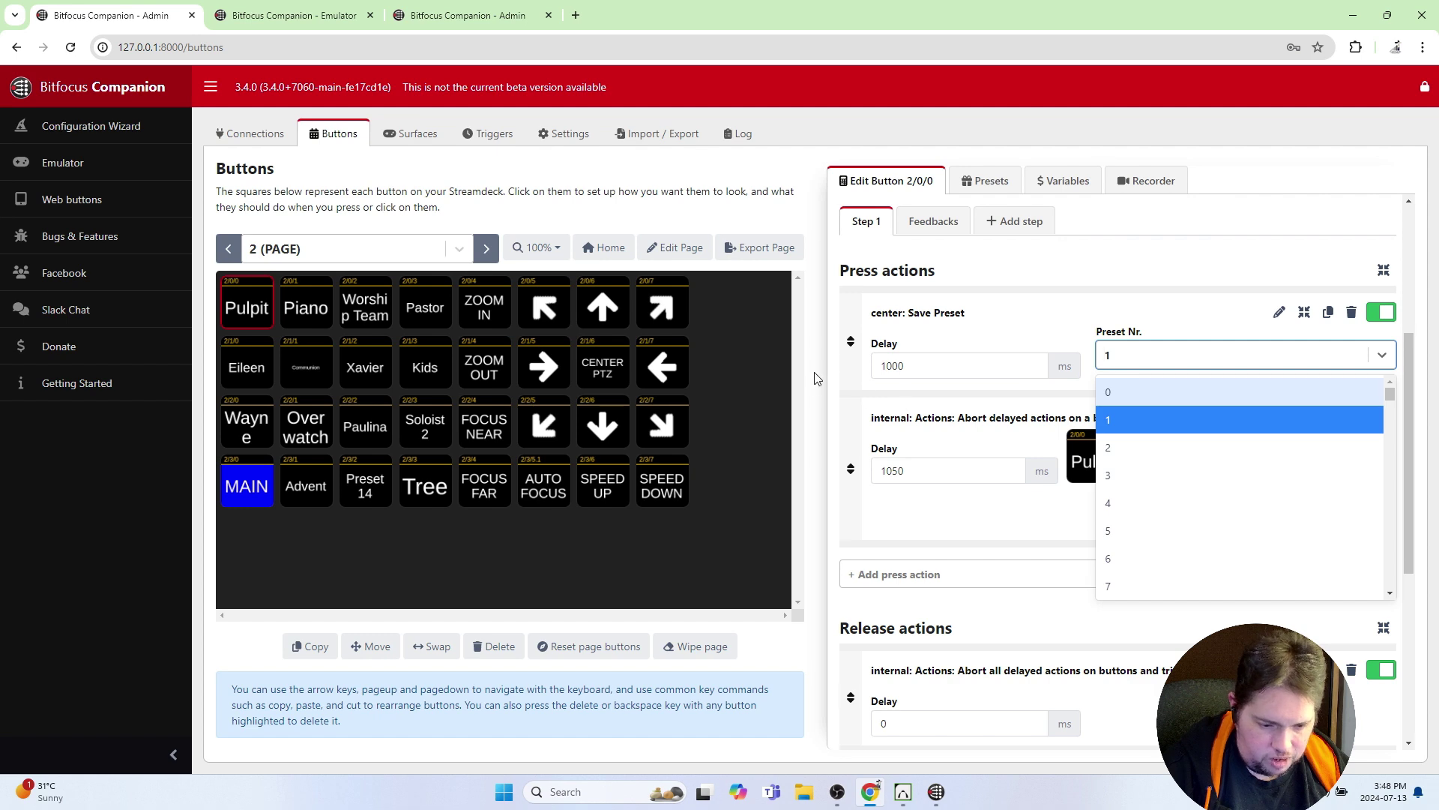
left_click(1312, 292)
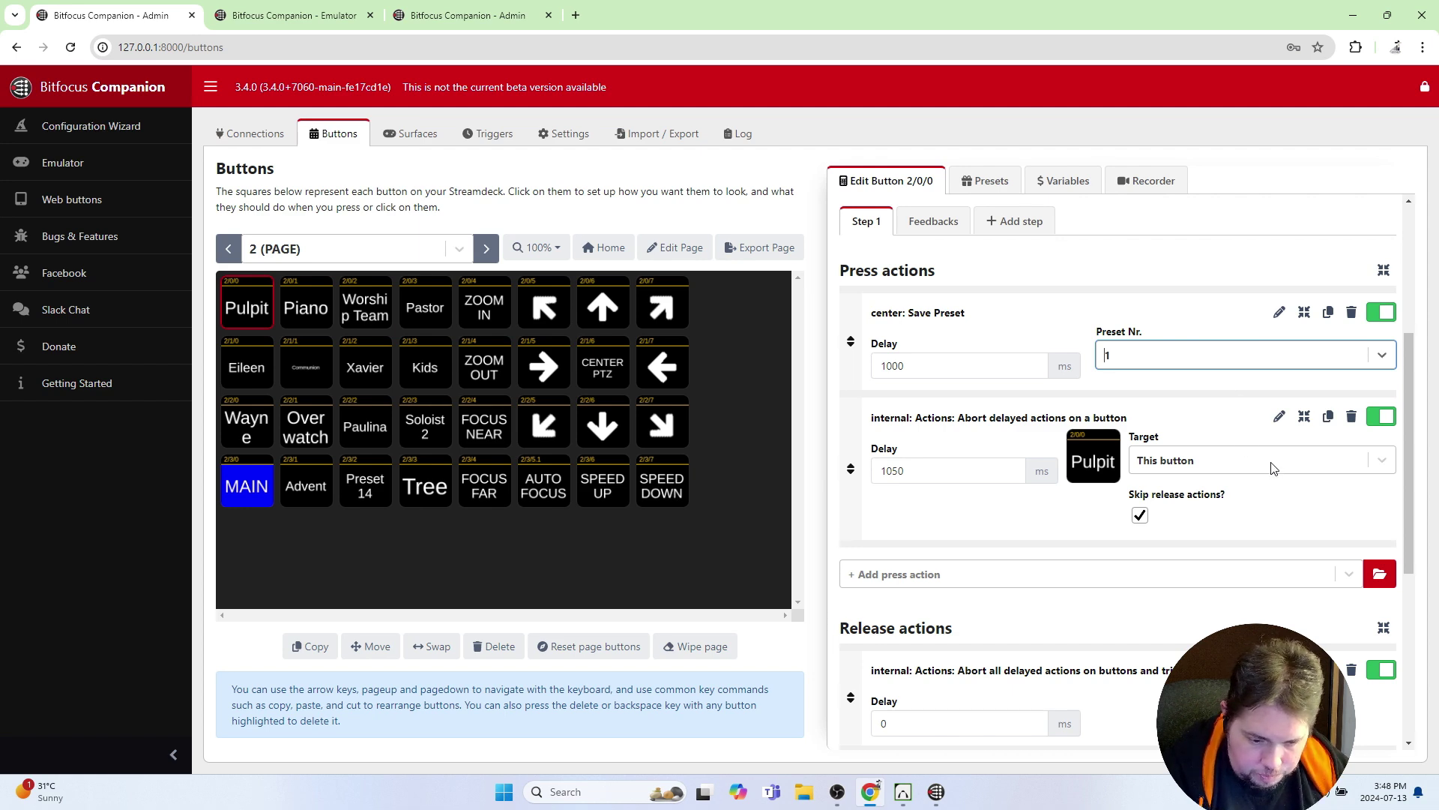
Compare the Pulpit button's press actions with its release actions, including Recall Preset and the CenterPTZ custom variable
scroll(1270, 466, "down", 2)
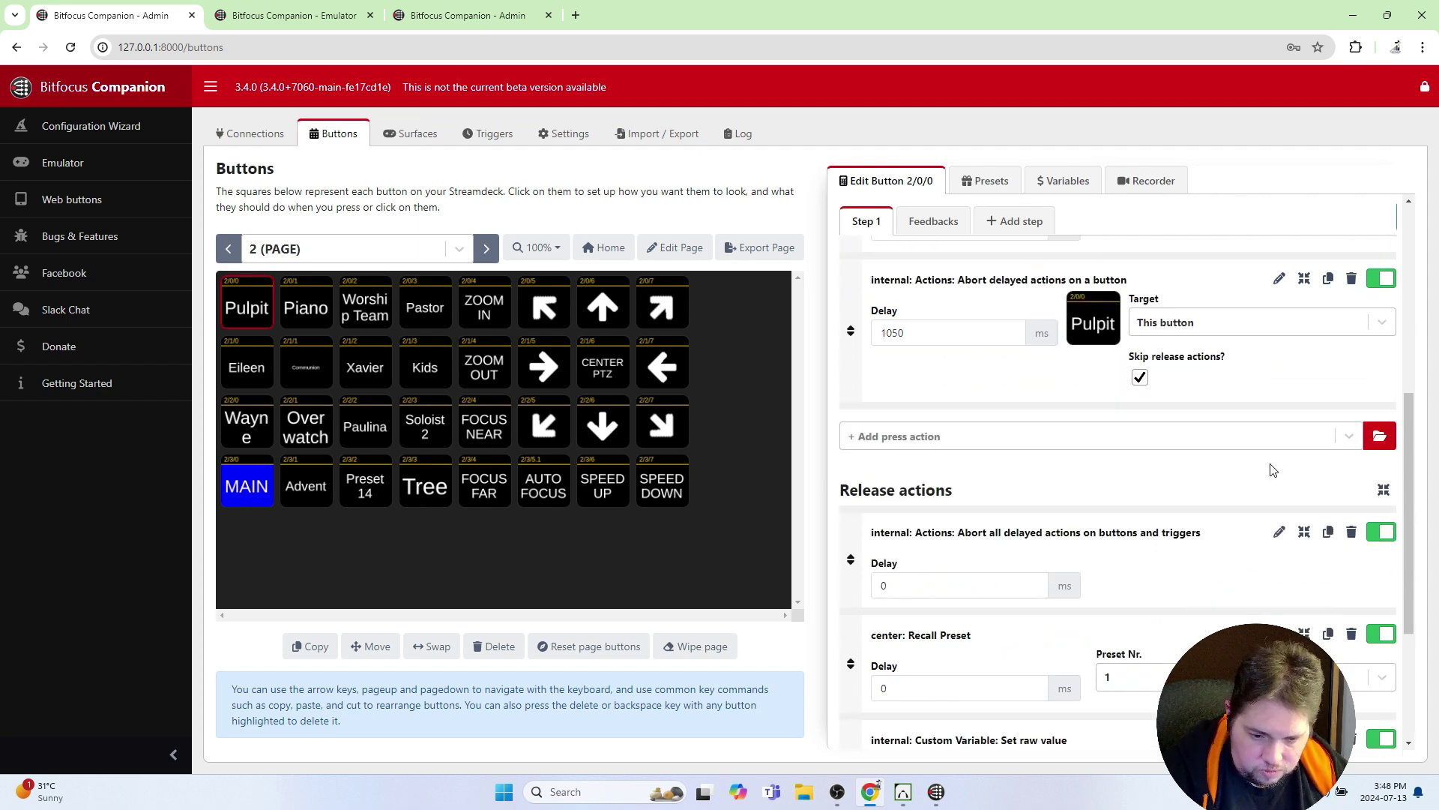
scroll(1266, 472, "up", 2)
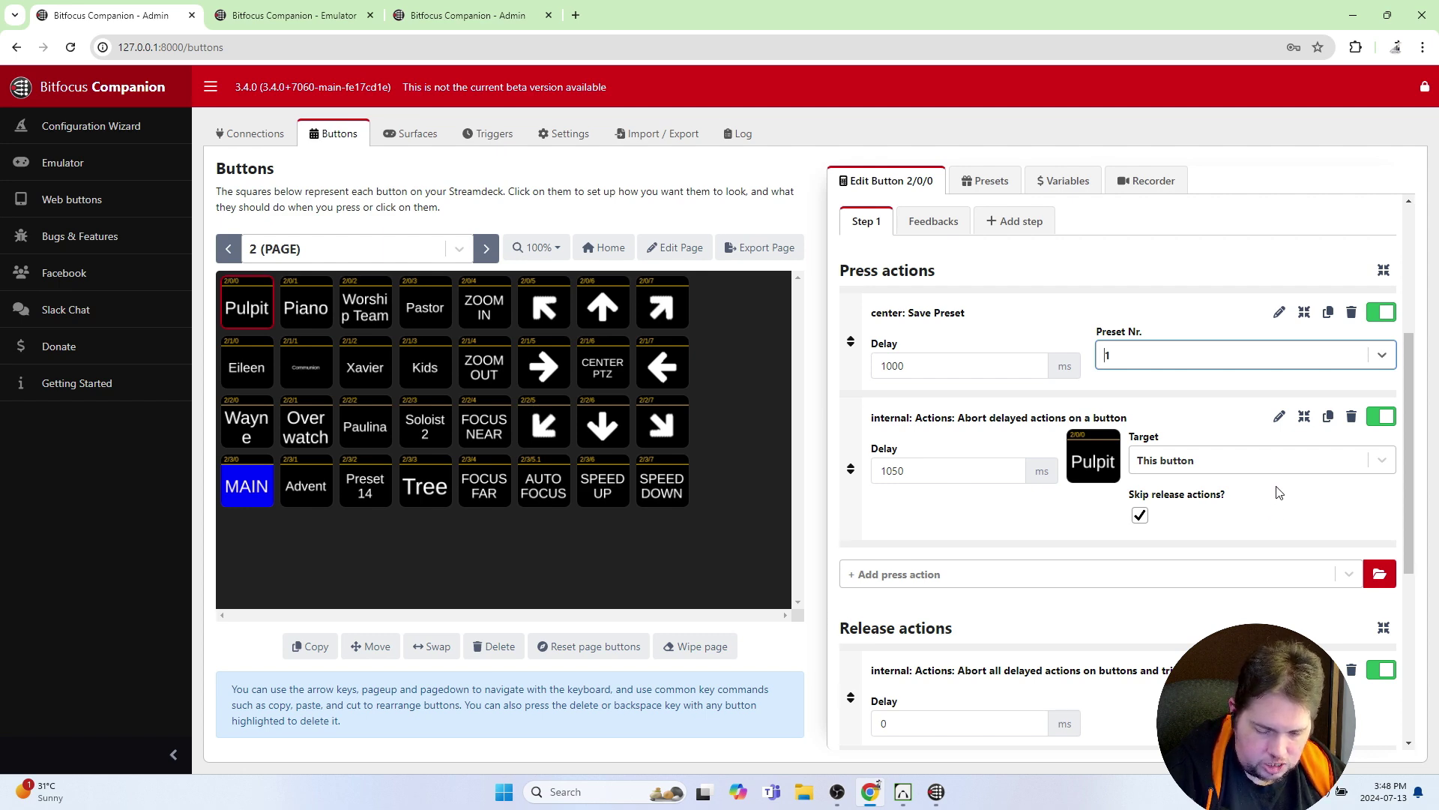
scroll(1279, 492, "down", 2)
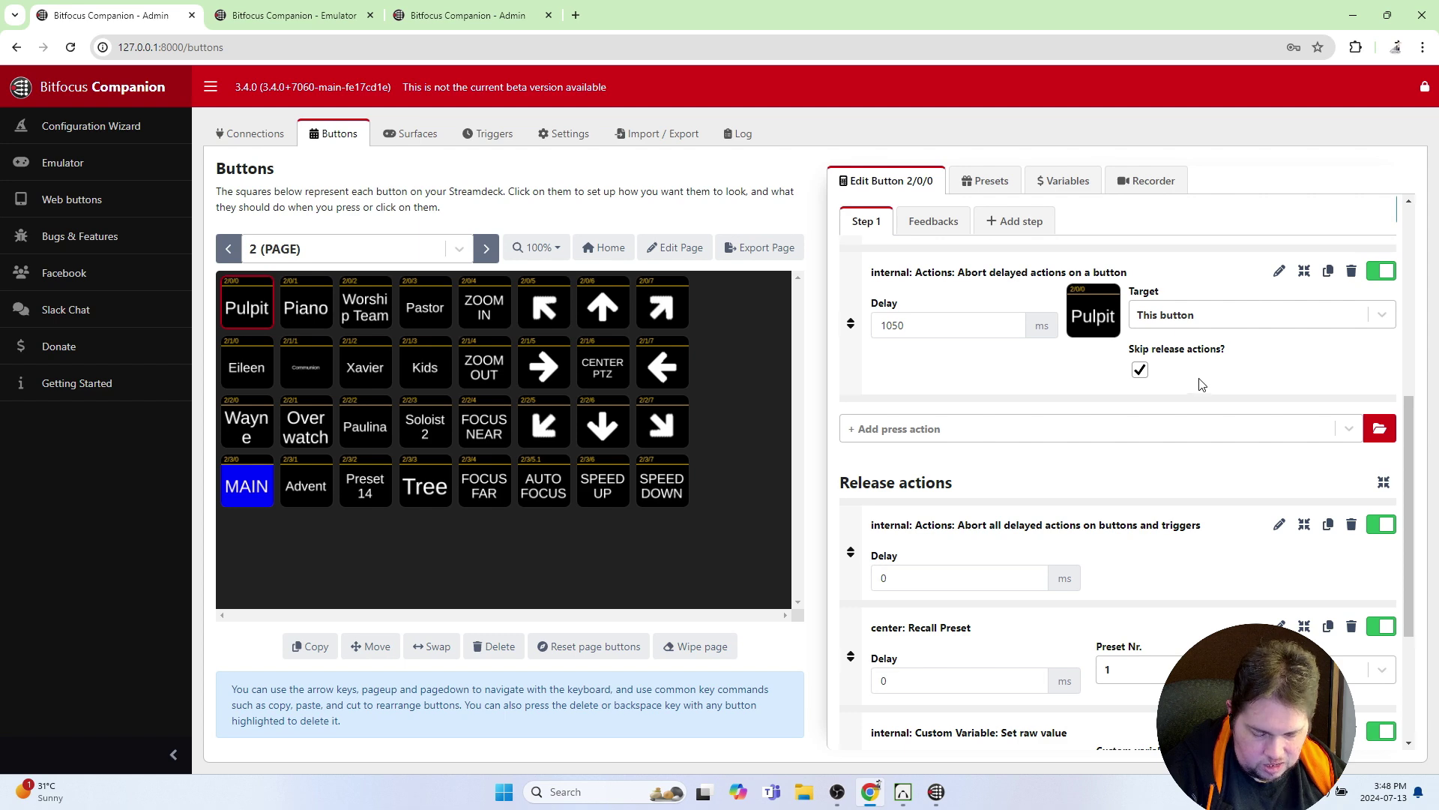
scroll(1178, 405, "down", 2)
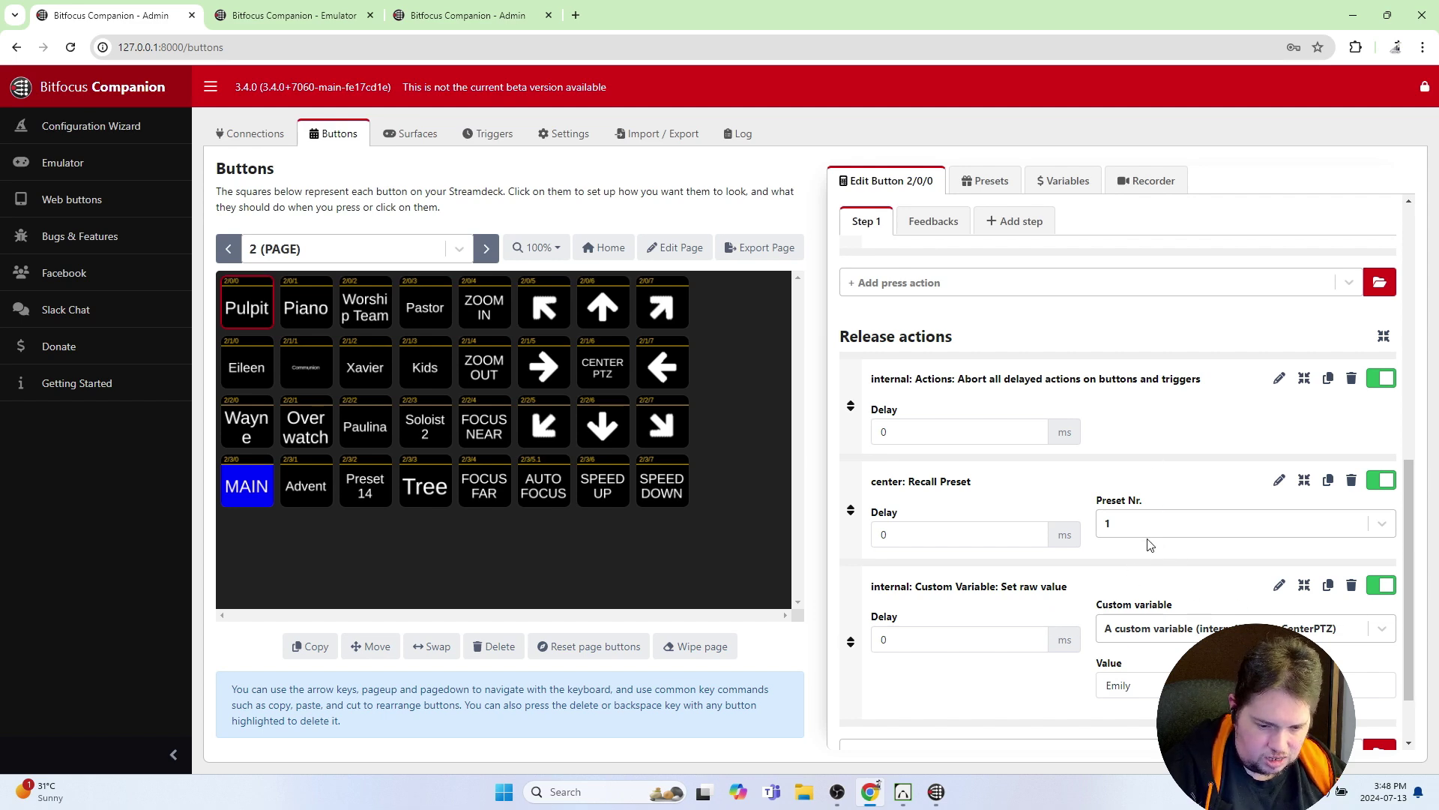
scroll(1150, 545, "up", 2)
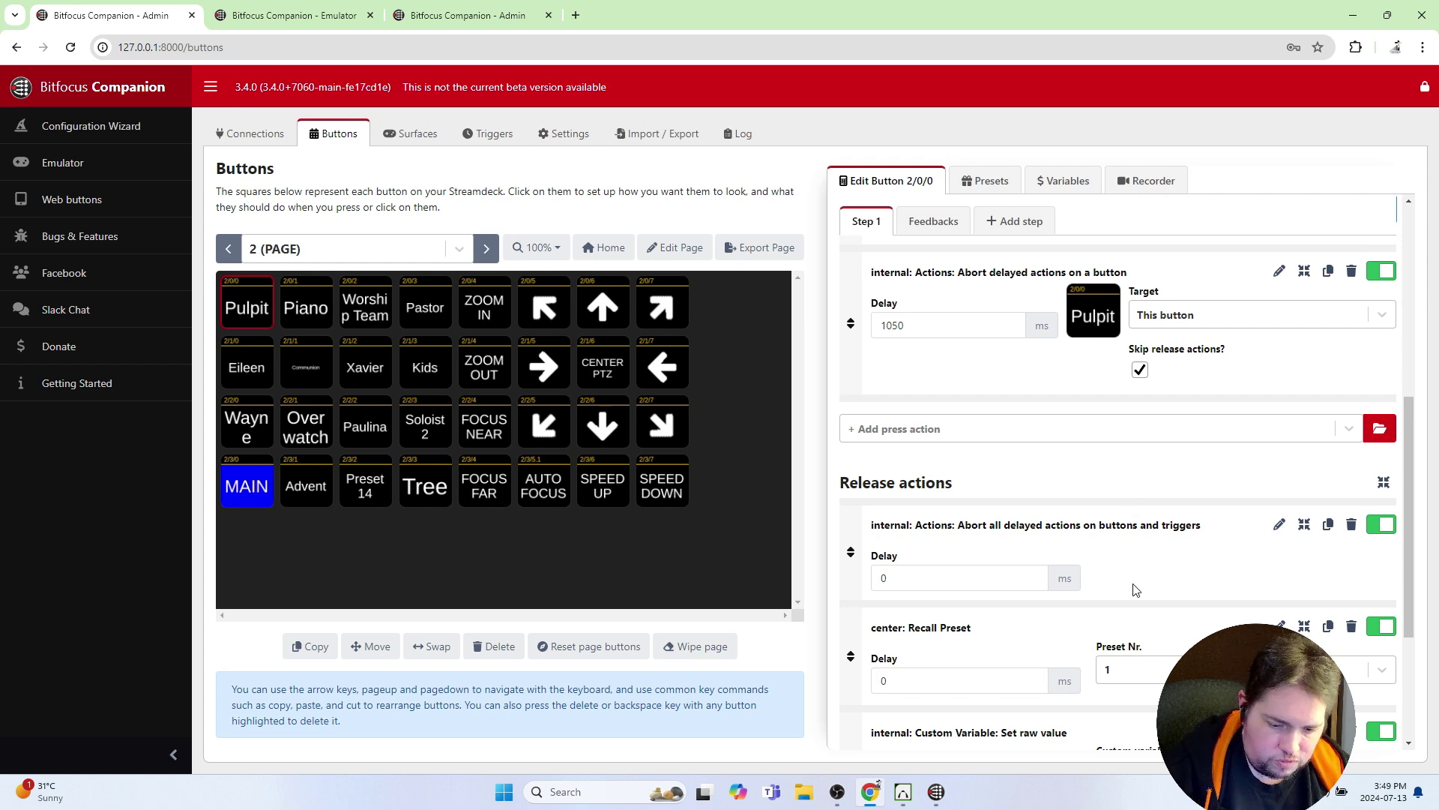
scroll(1112, 563, "down", 3)
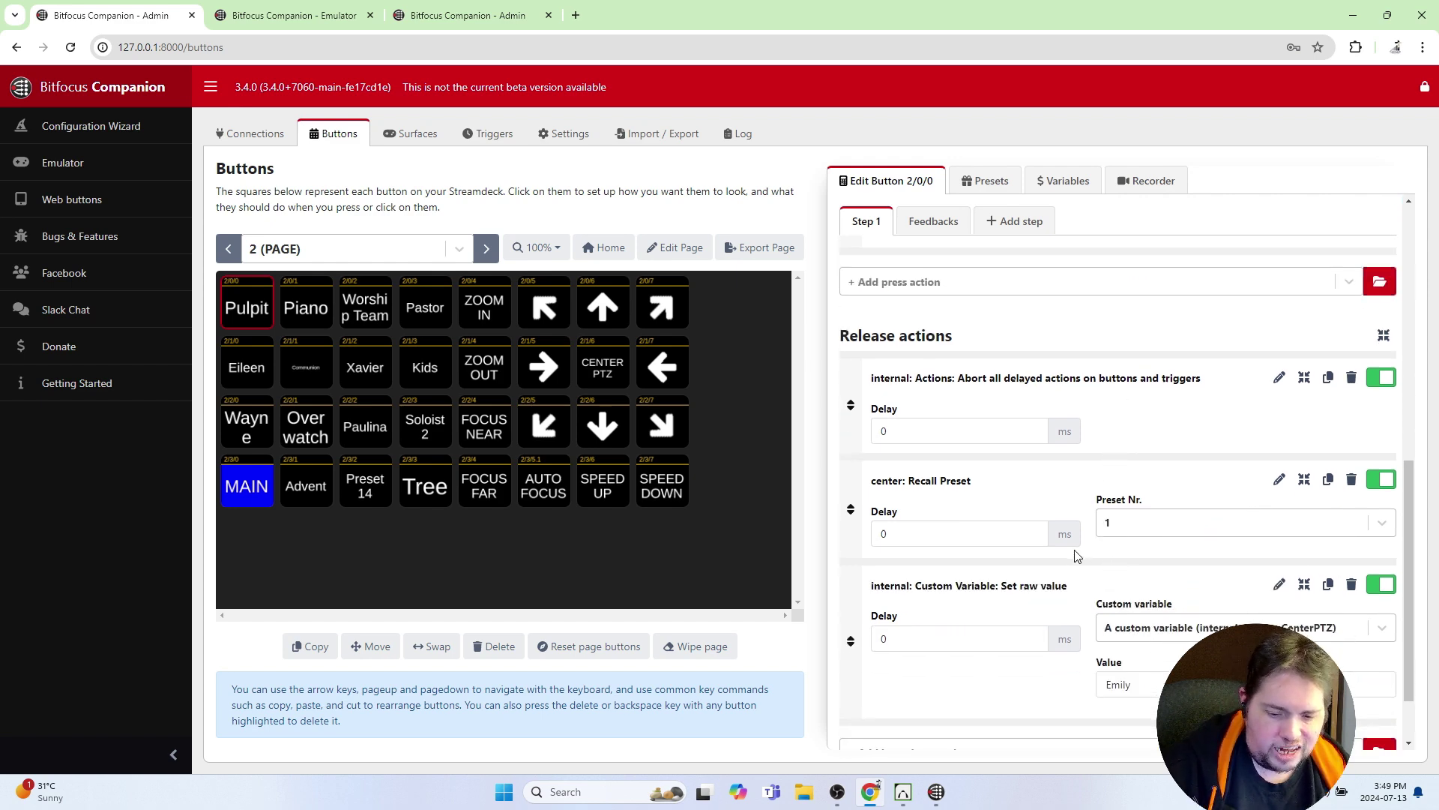
scroll(1075, 555, "up", 5)
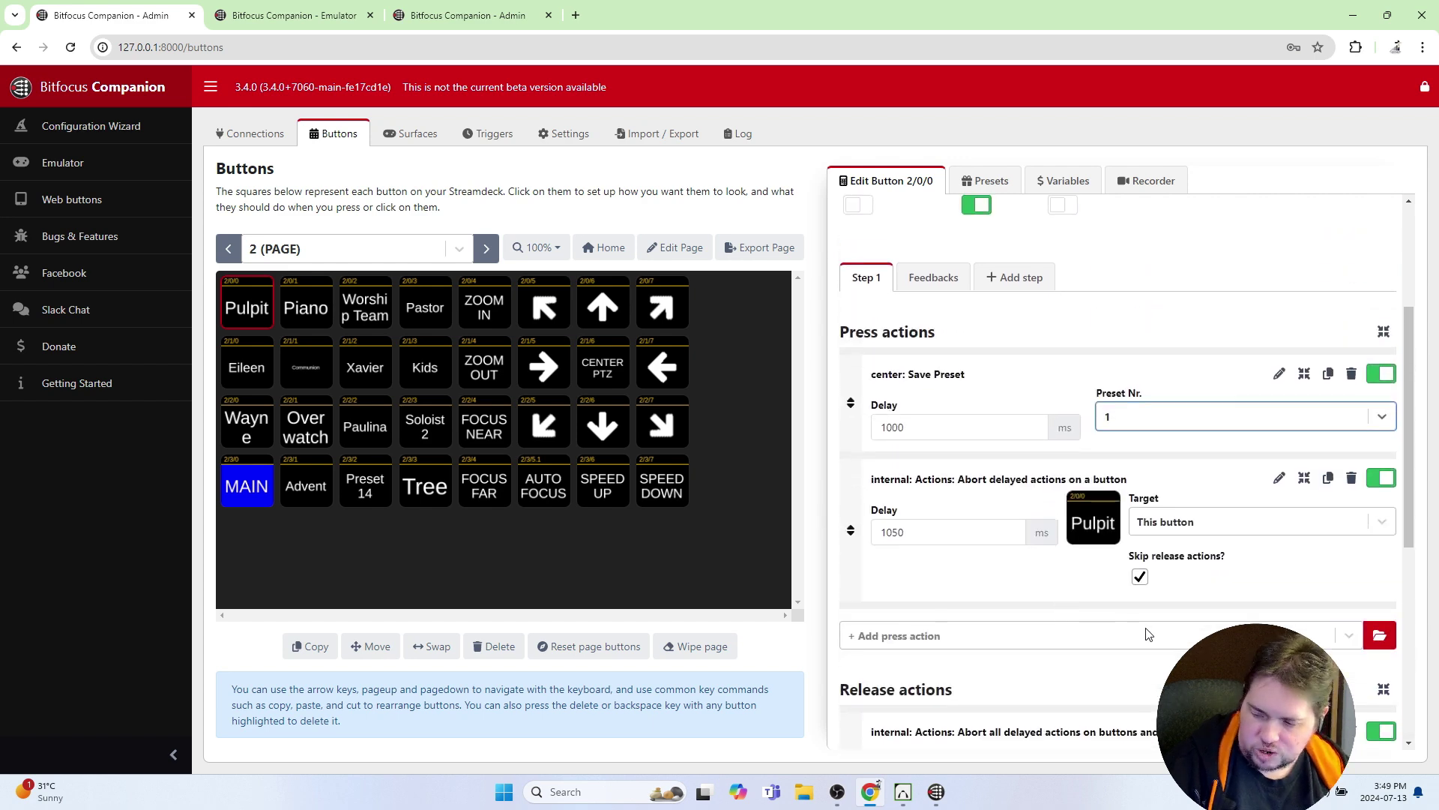
scroll(1177, 627, "down", 5)
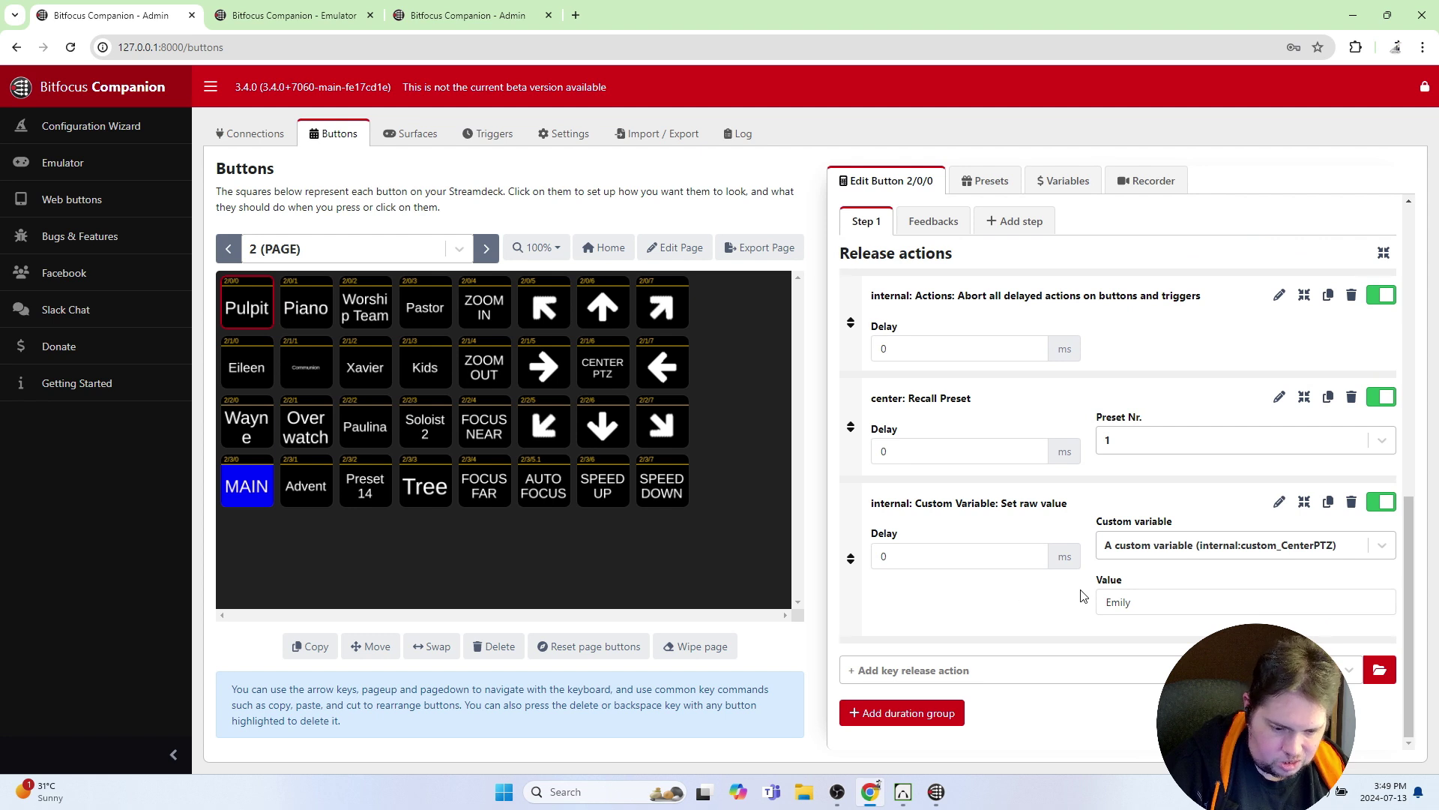
scroll(1082, 584, "up", 2)
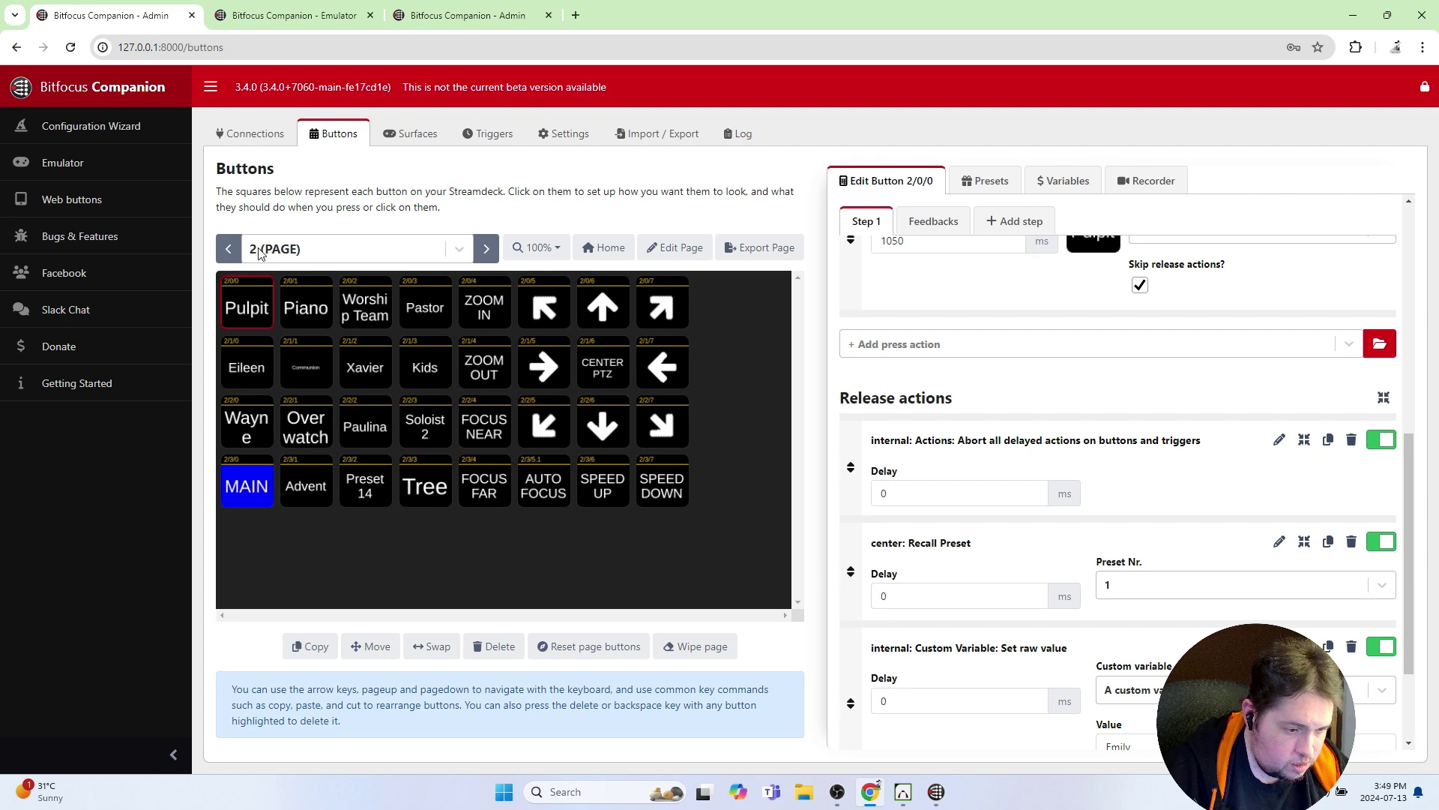
View the camera and mask buttons on button page 1 and return to page 2
left_click(227, 248)
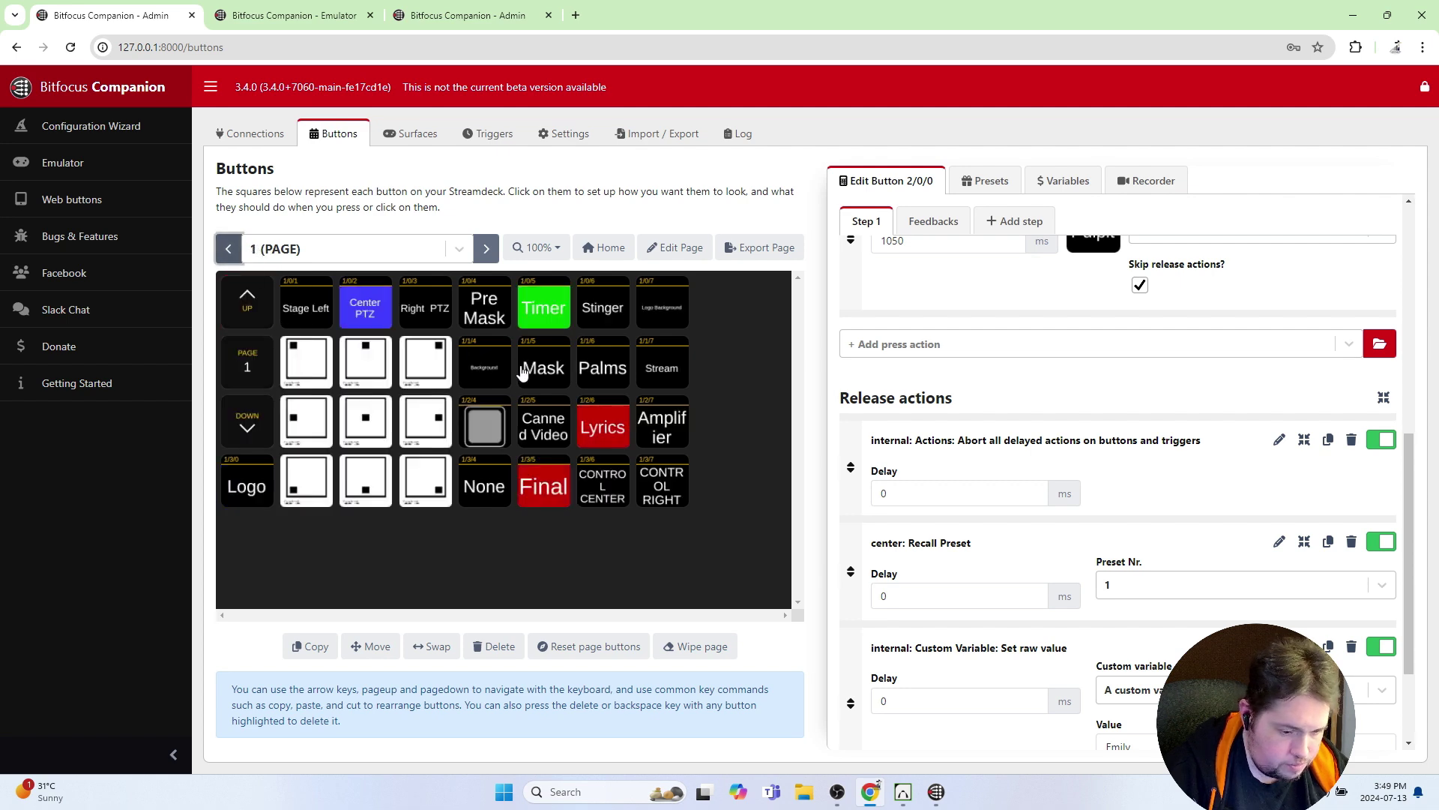
left_click(500, 255)
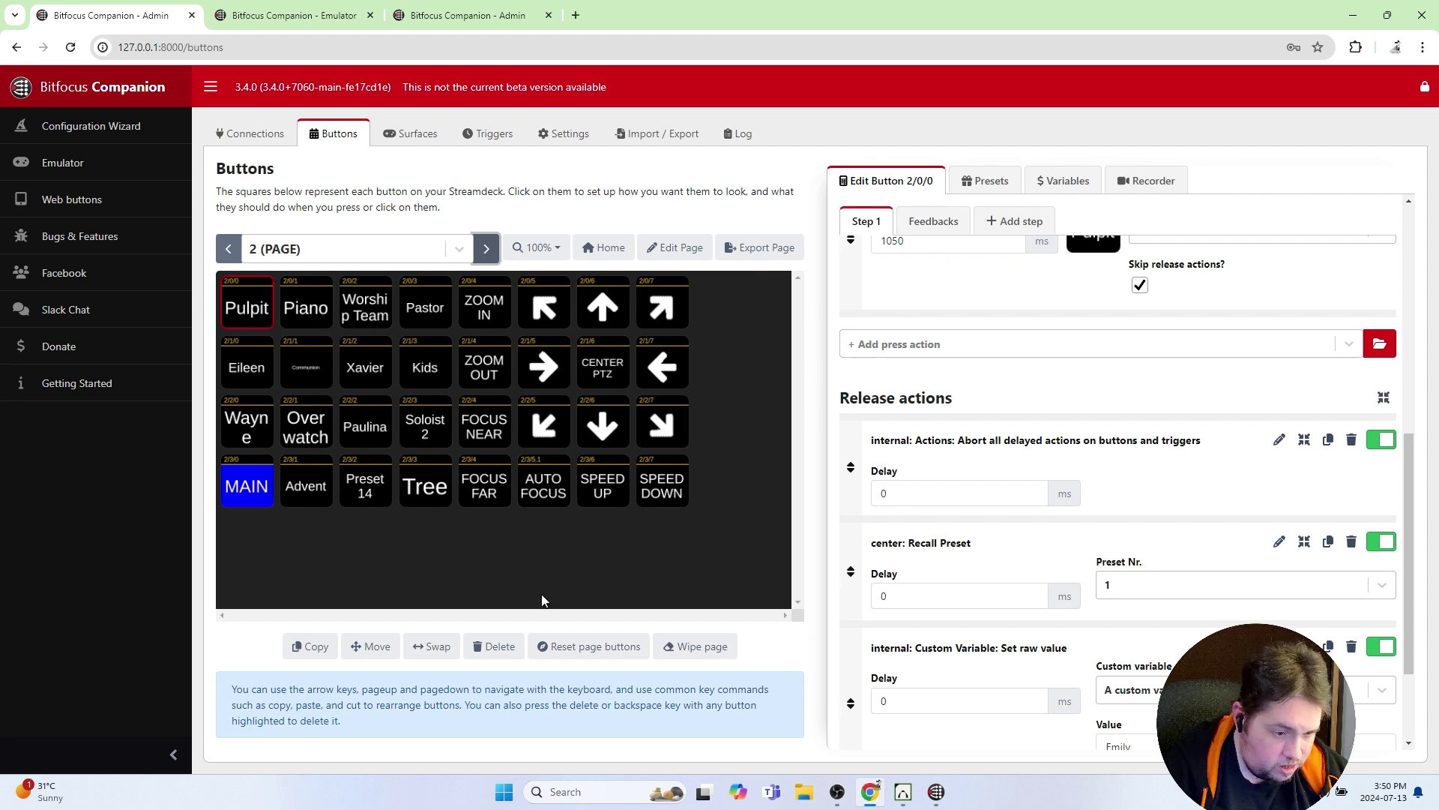
On empty button page 4, place the right PTZoptics camera's up-left Pan/Tilt preset at 0/5 and its up-right preset at 0/7
left_click(485, 248)
left_click(486, 248)
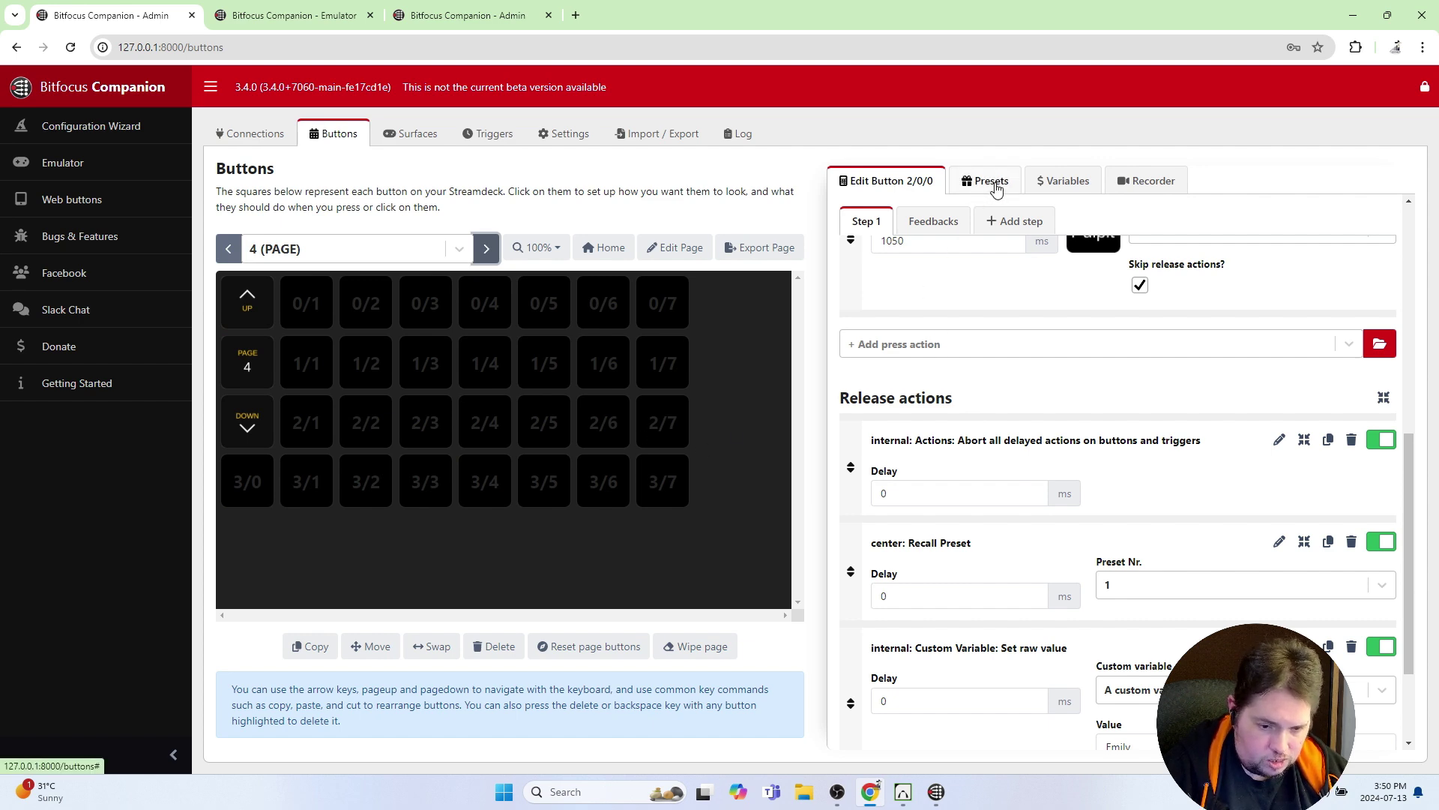
left_click(996, 190)
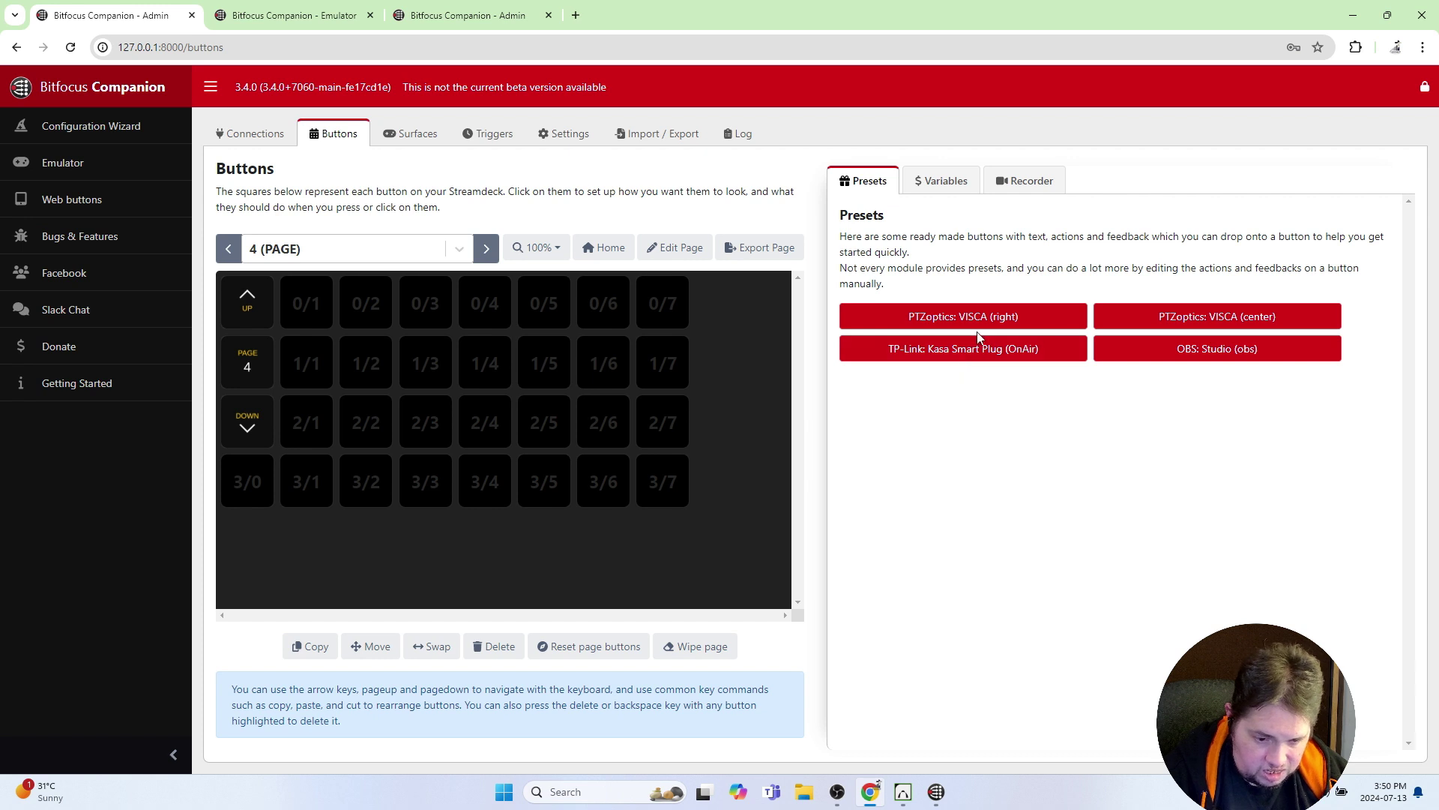
left_click(1016, 318)
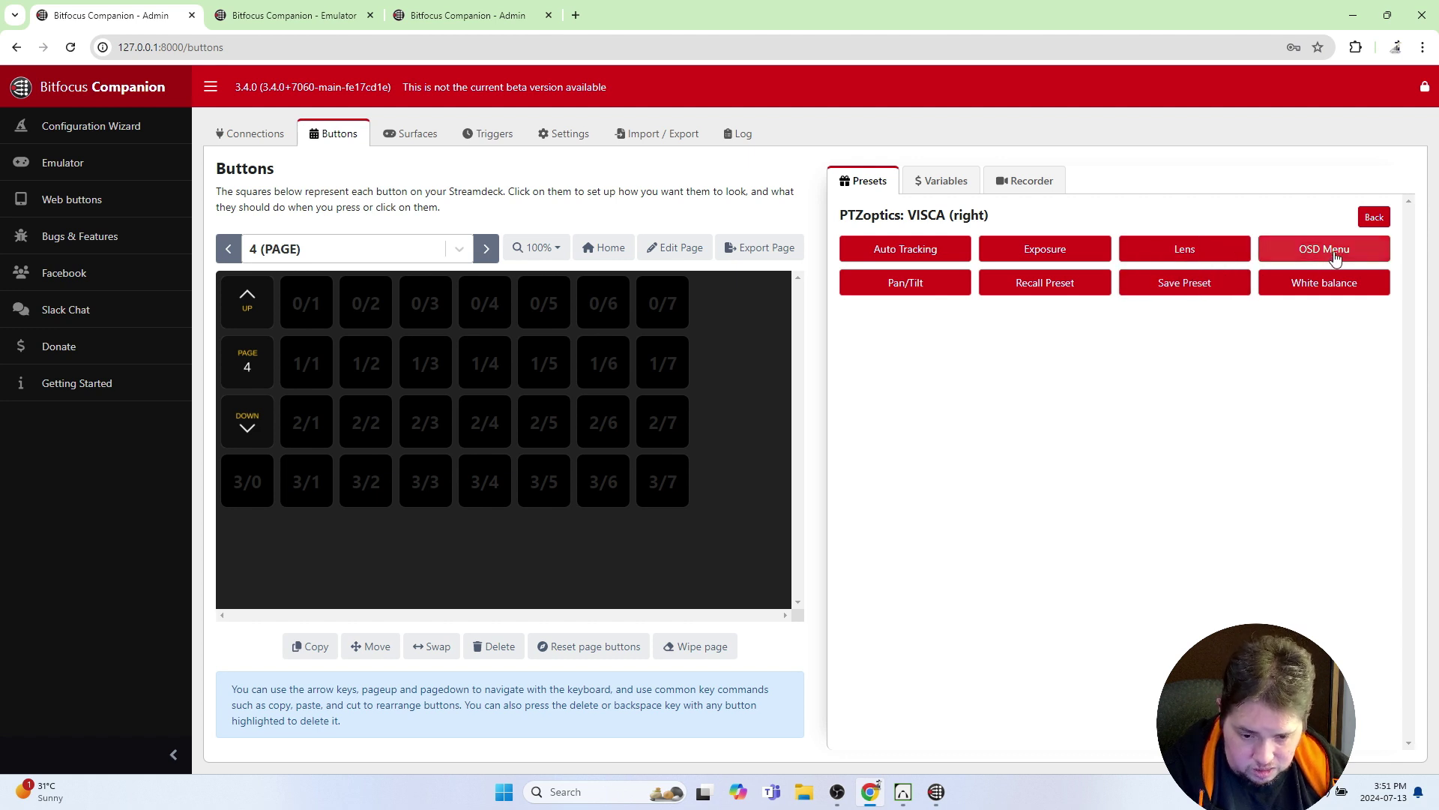
left_click(943, 291)
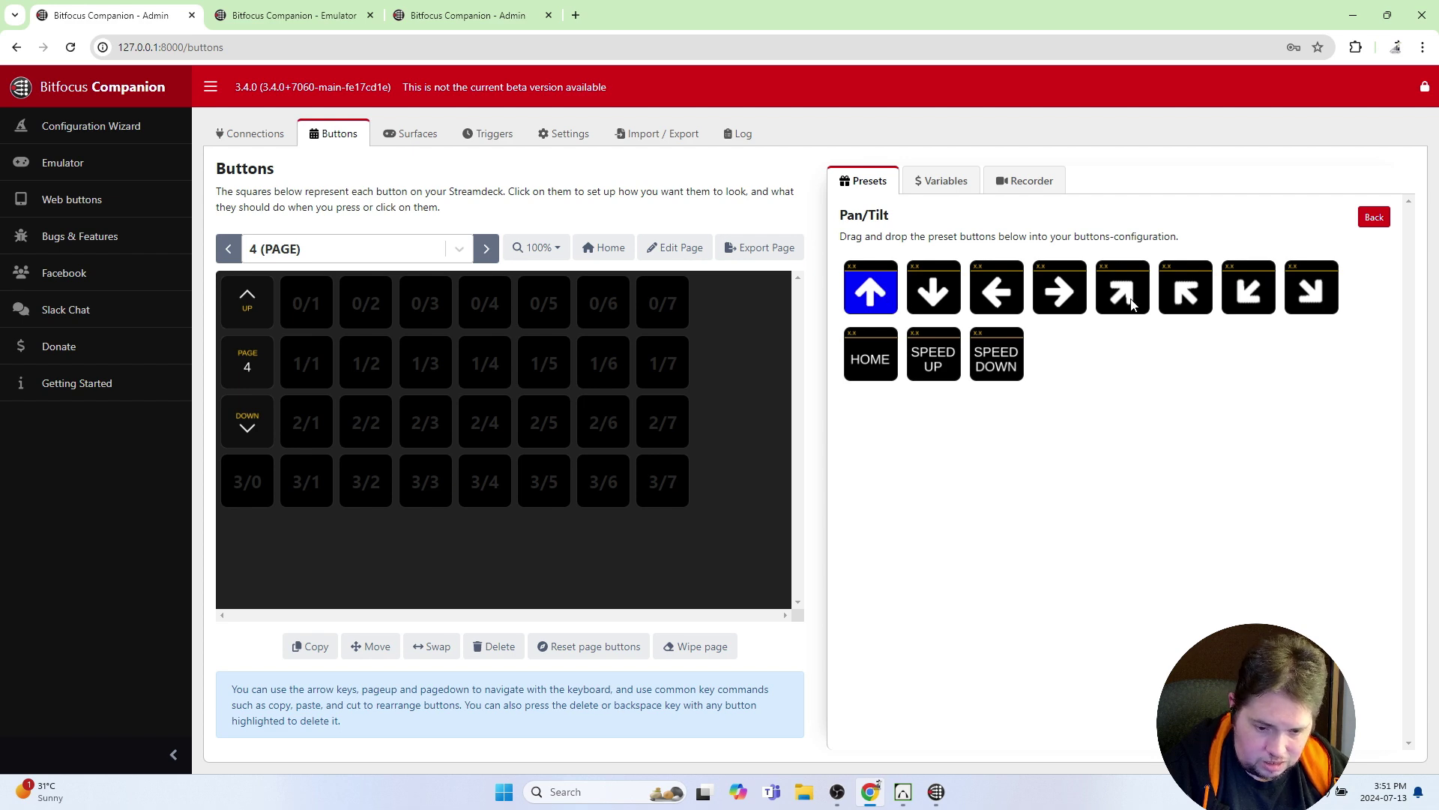
left_click_drag(1195, 299, 555, 315)
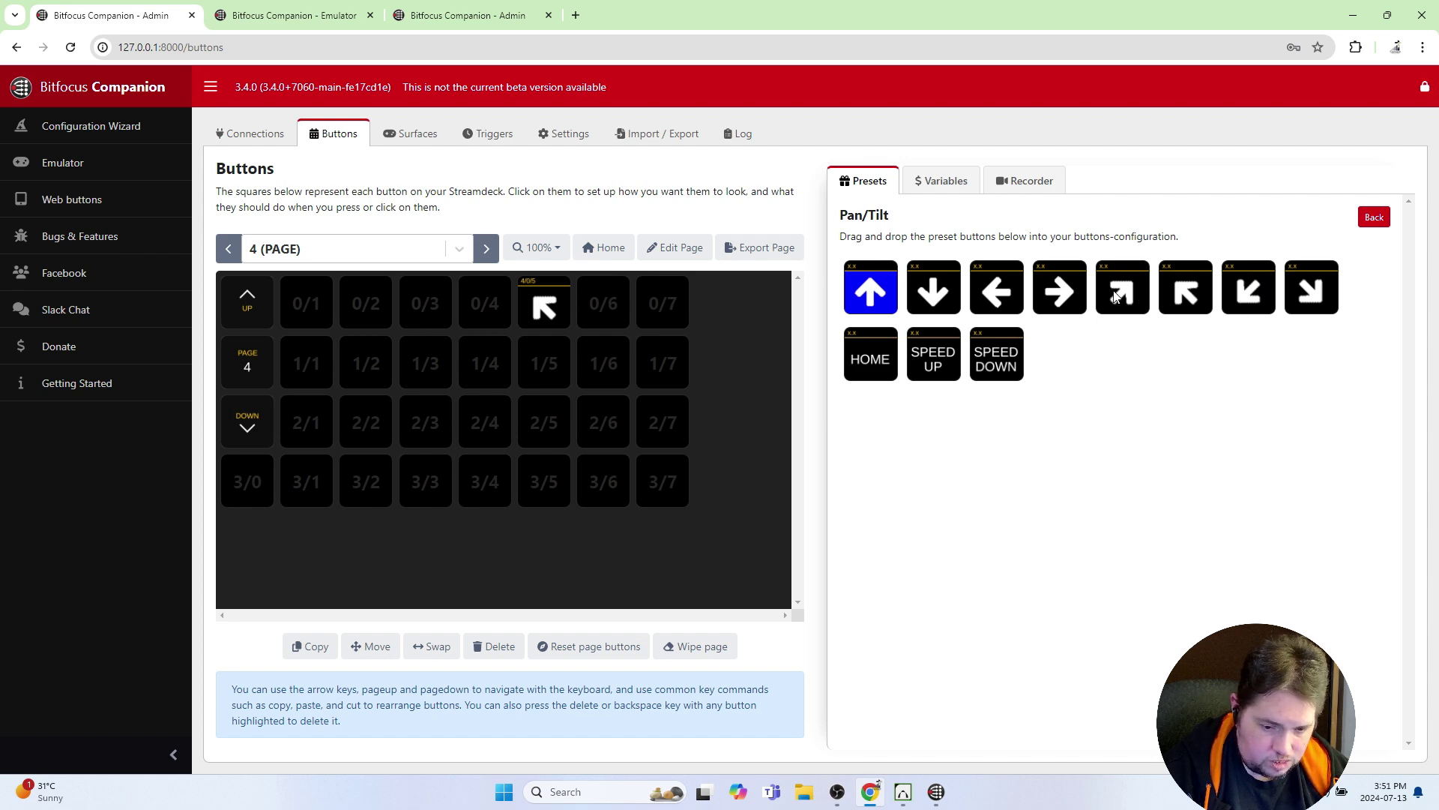
left_click_drag(1114, 296, 662, 307)
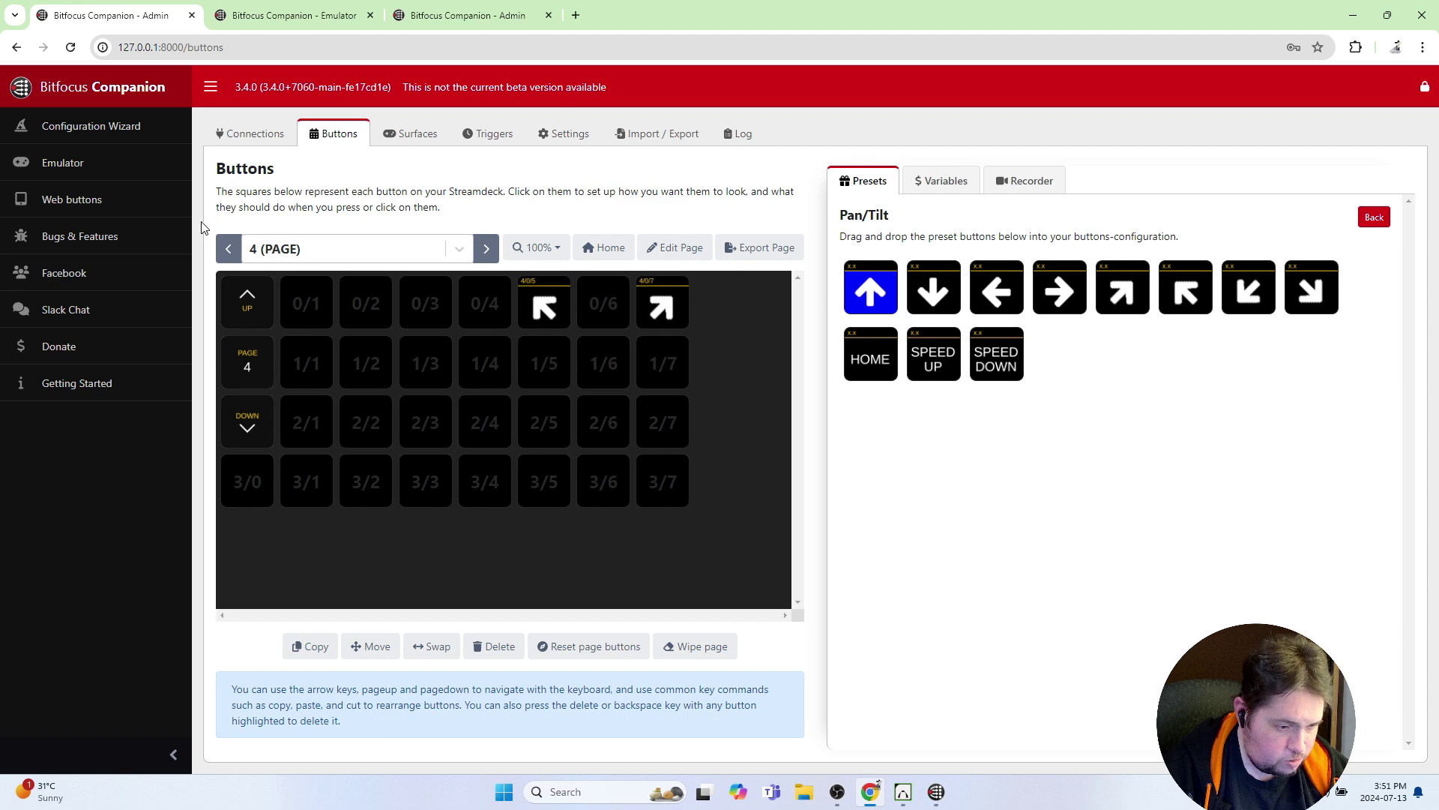
Examine the press actions of the Preset 13 button on page 3, and go back to button page 1
left_click(229, 249)
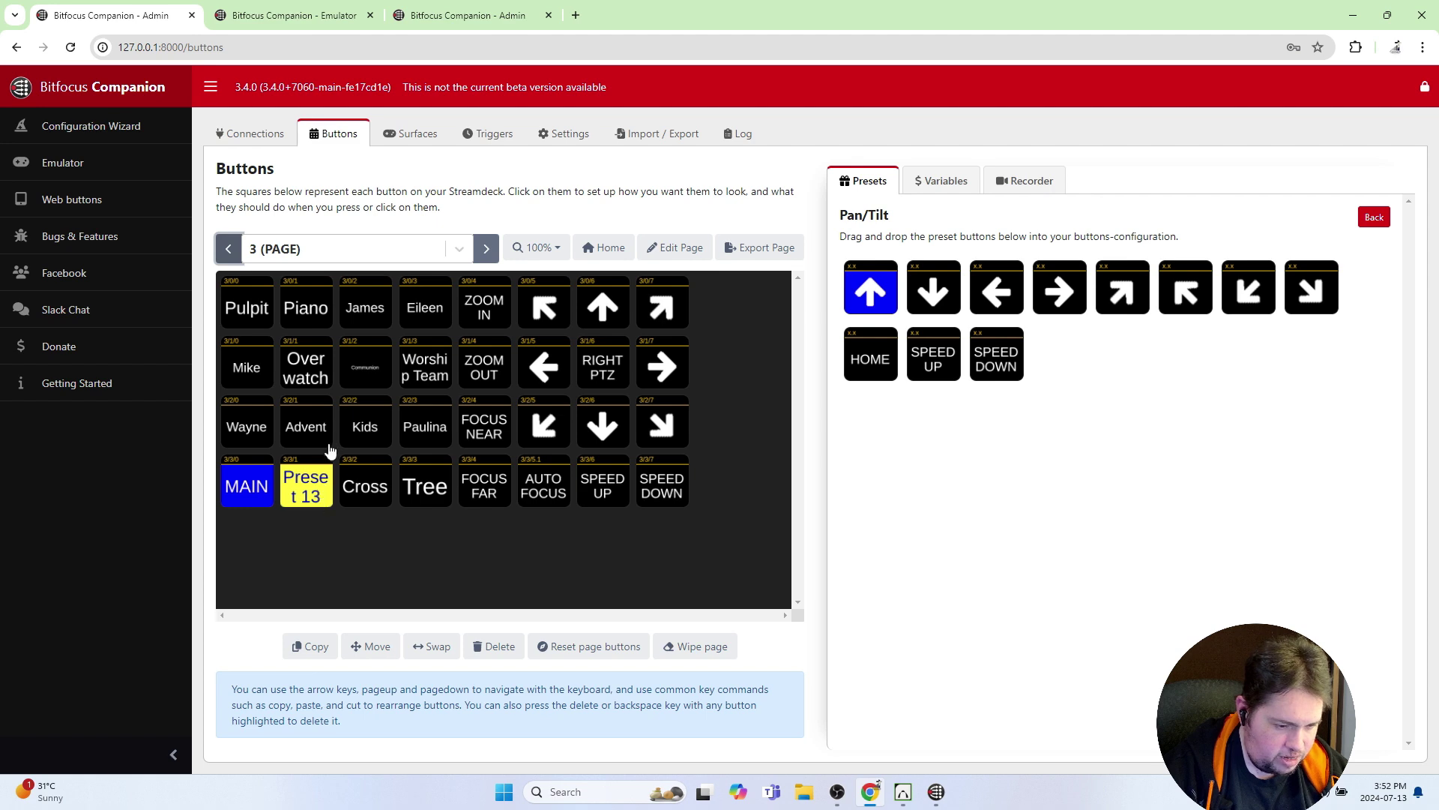
left_click(321, 501)
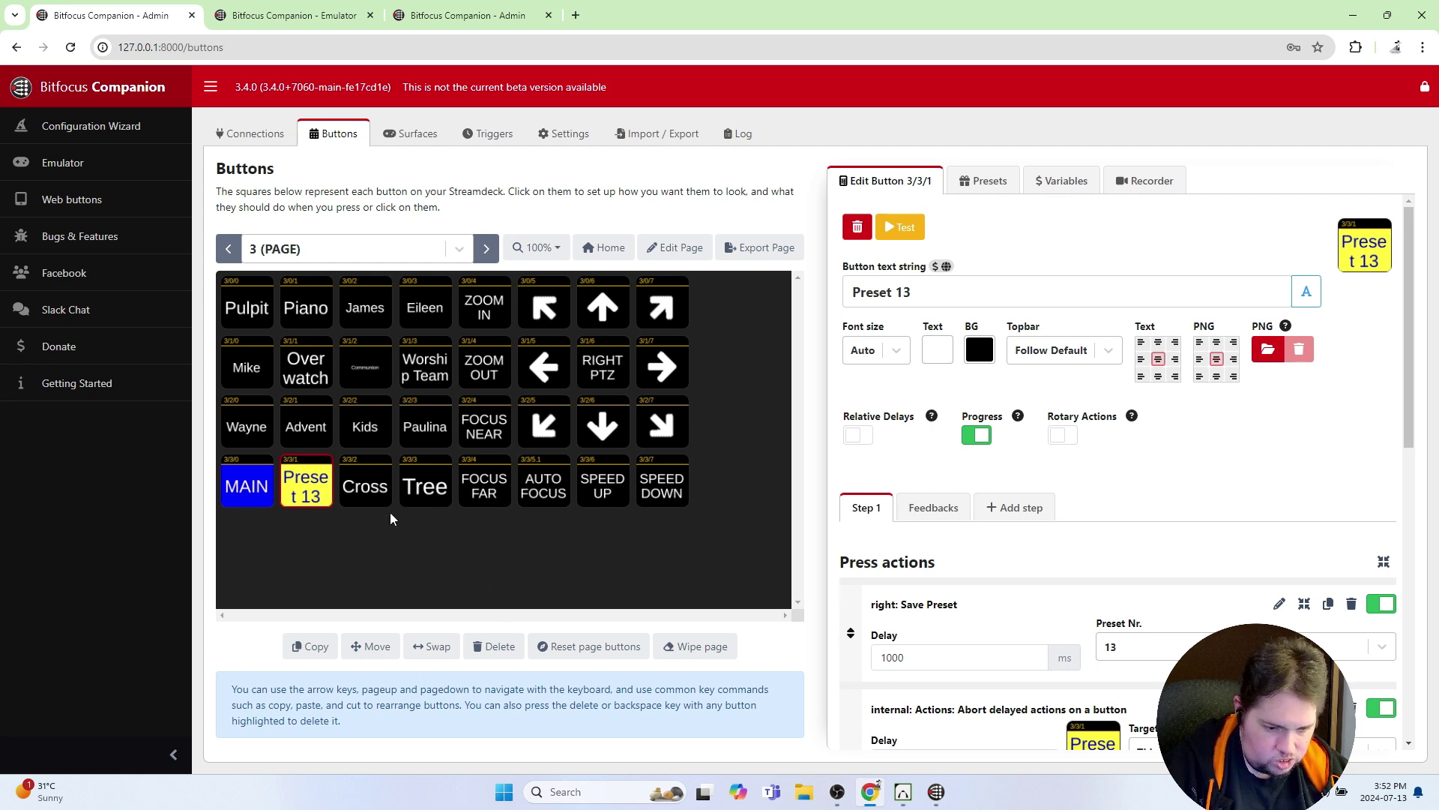
scroll(975, 558, "down", 4)
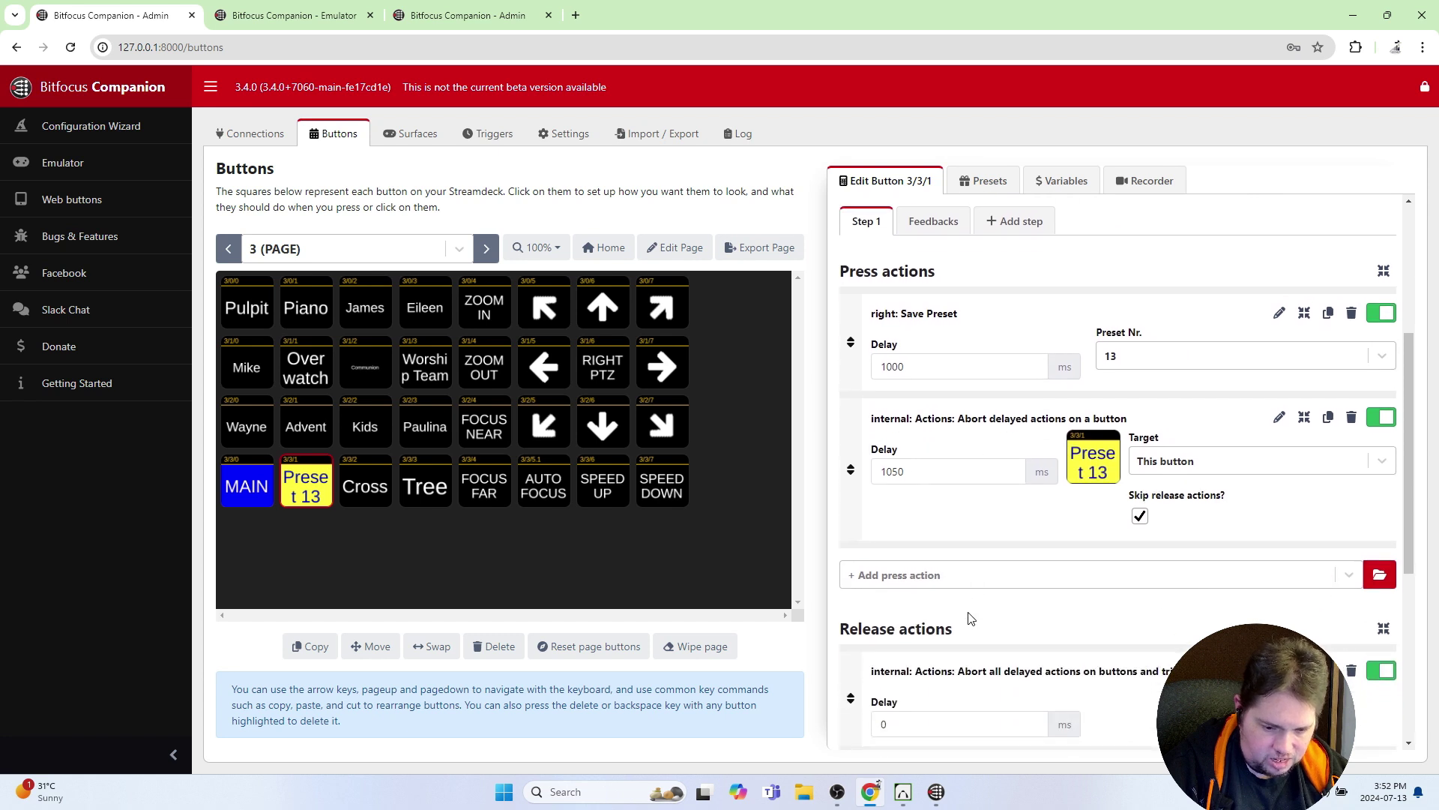
scroll(1005, 472, "up", 2)
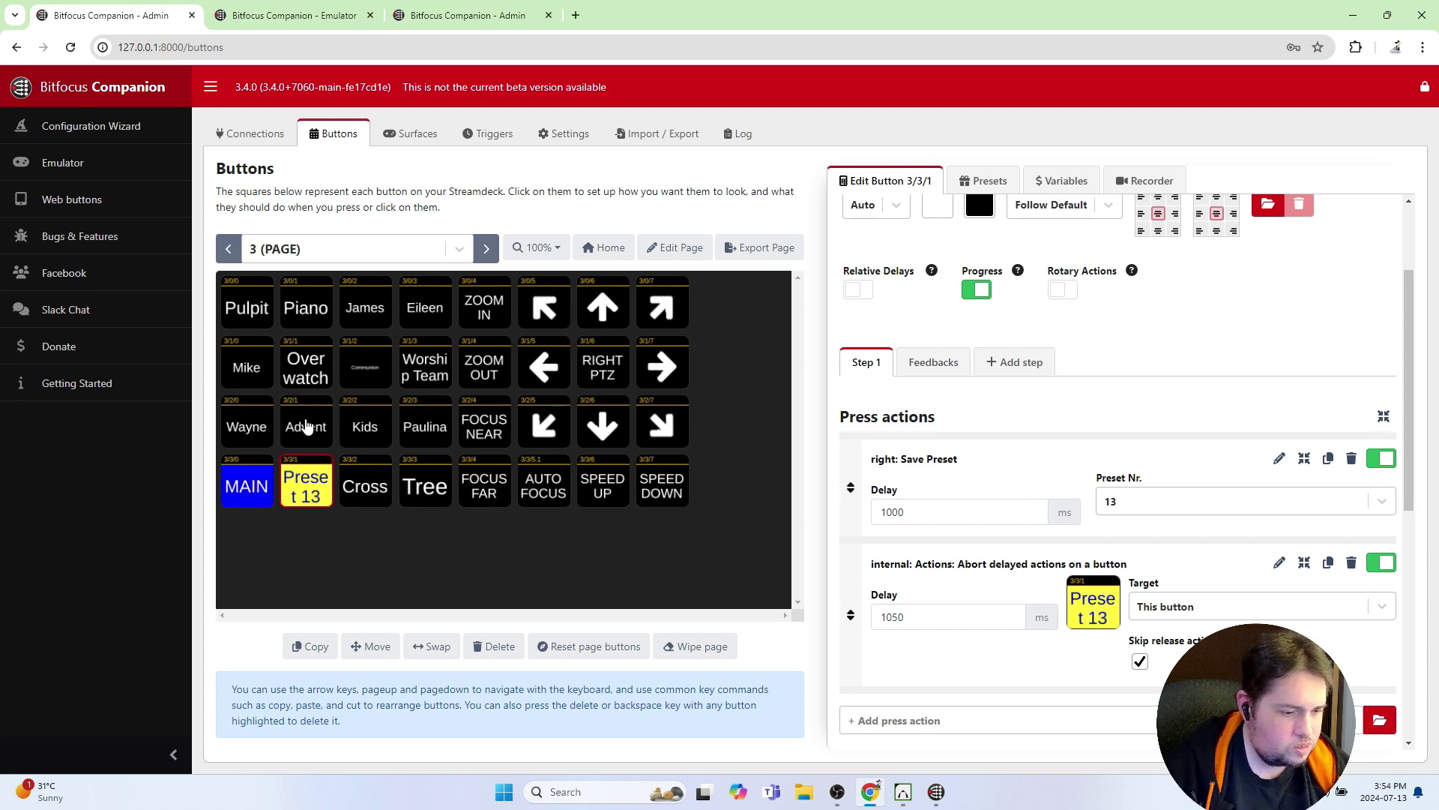
left_click(226, 251)
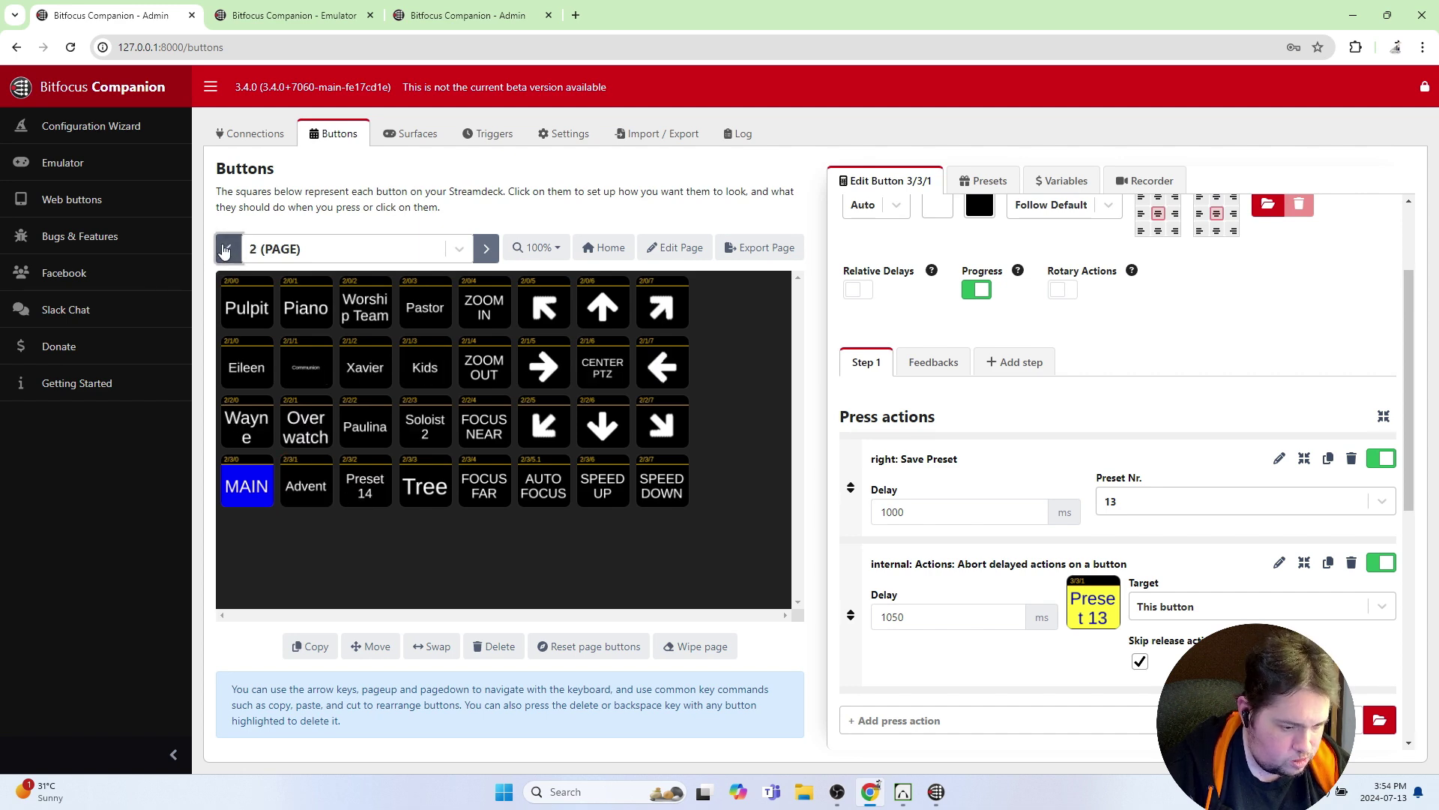
left_click(225, 250)
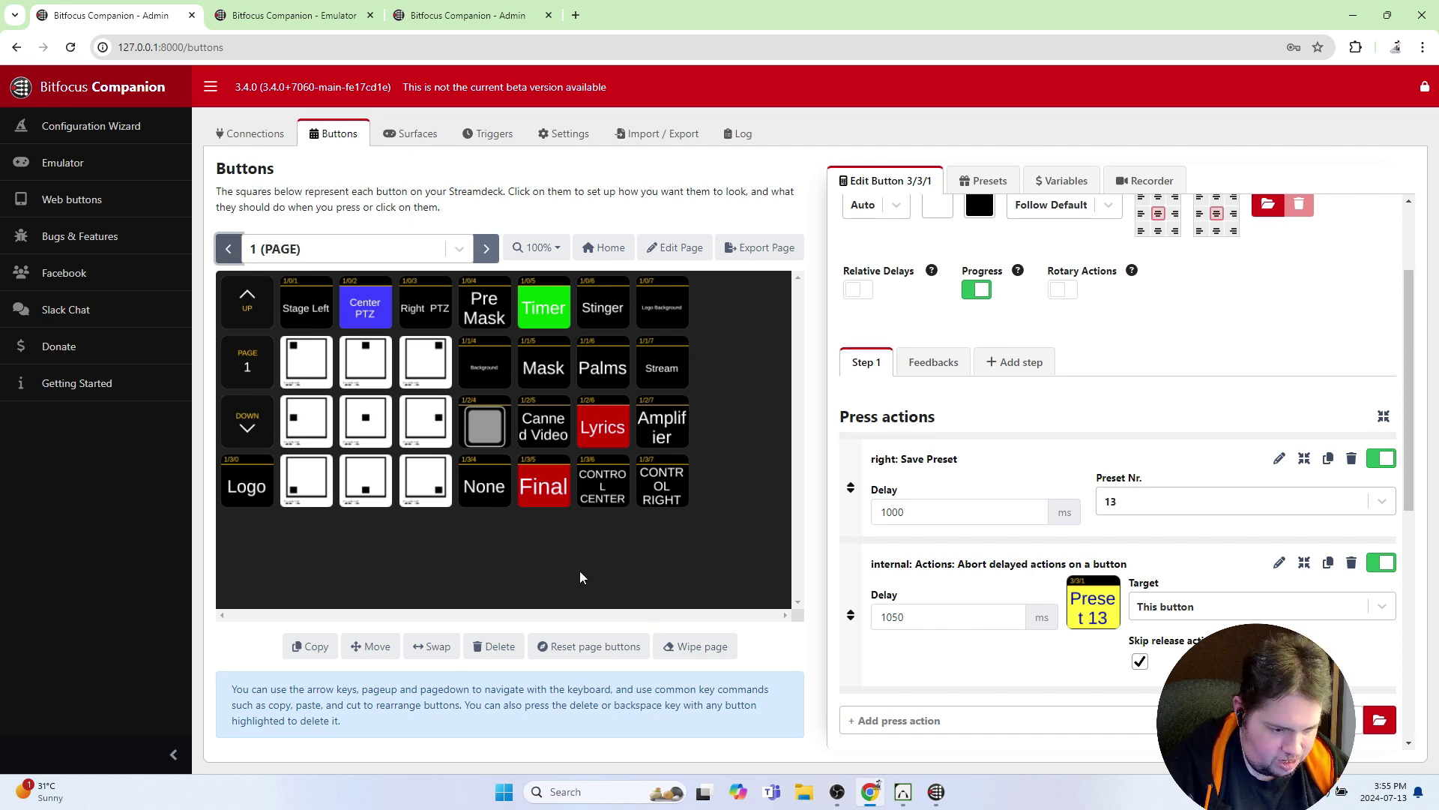
Examine the press actions of the Center PTZ button on page 1, including the Stinger condition and the PIPPosition variable expression
left_click(366, 308)
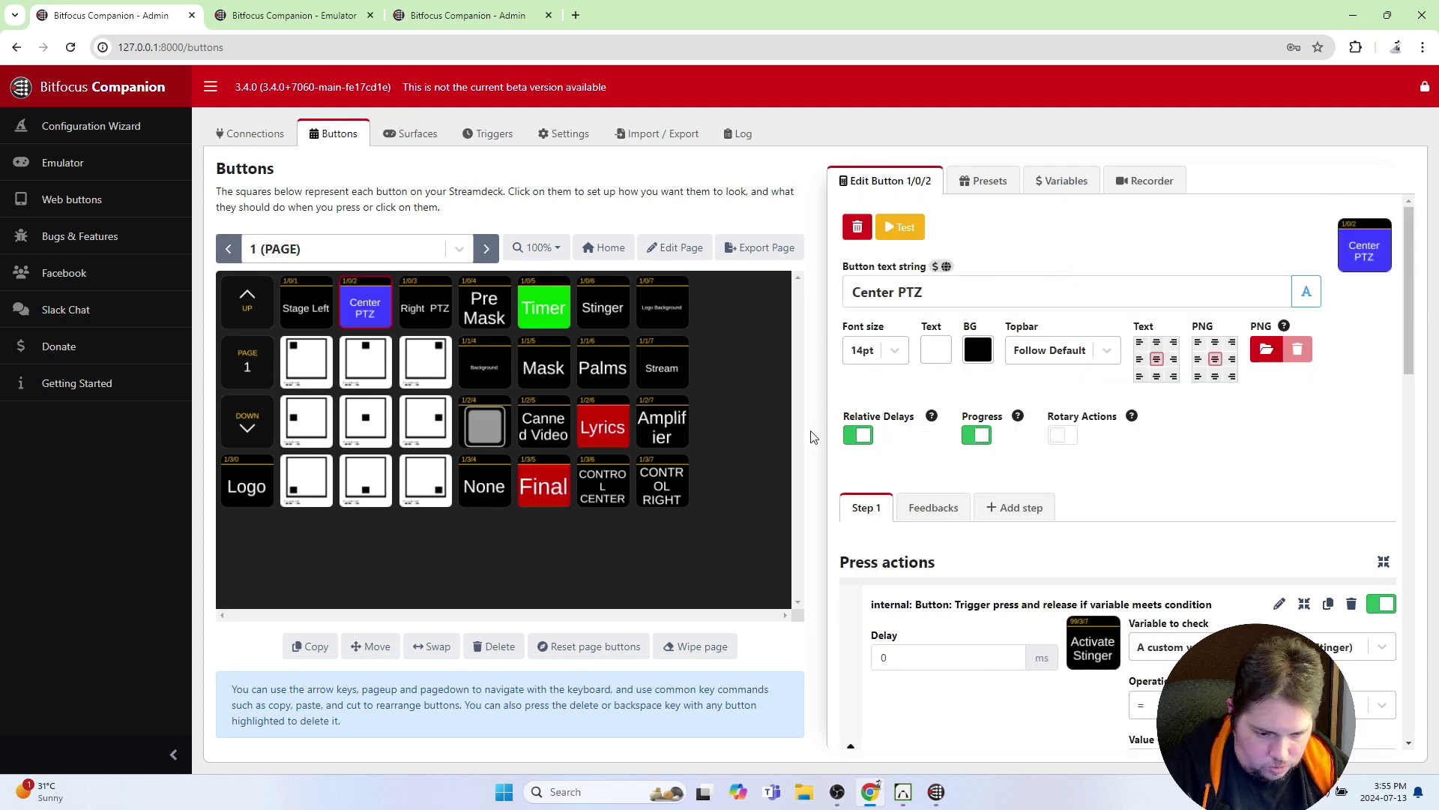
scroll(1175, 564, "down", 1)
scroll(1175, 564, "down", 2)
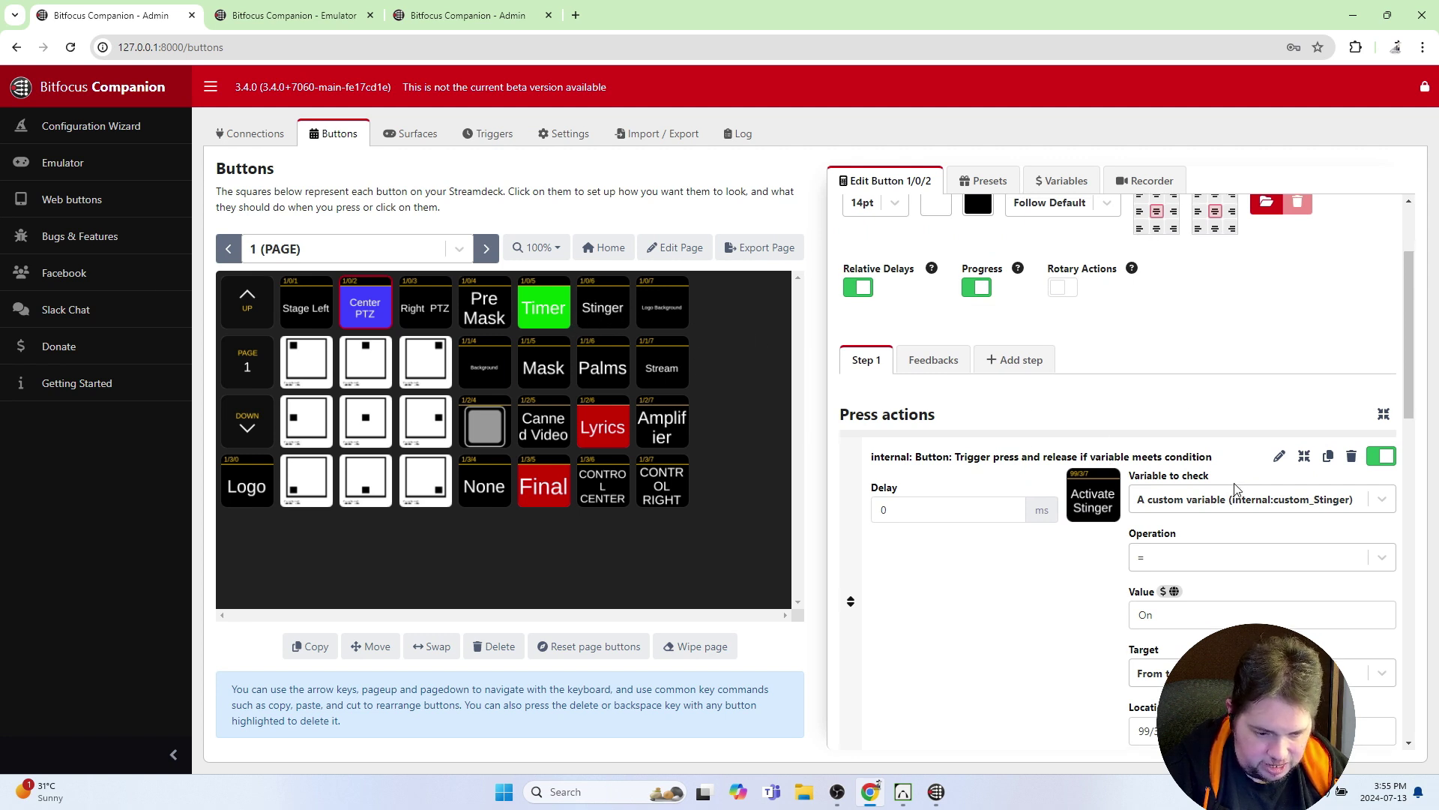
scroll(1216, 501, "down", 2)
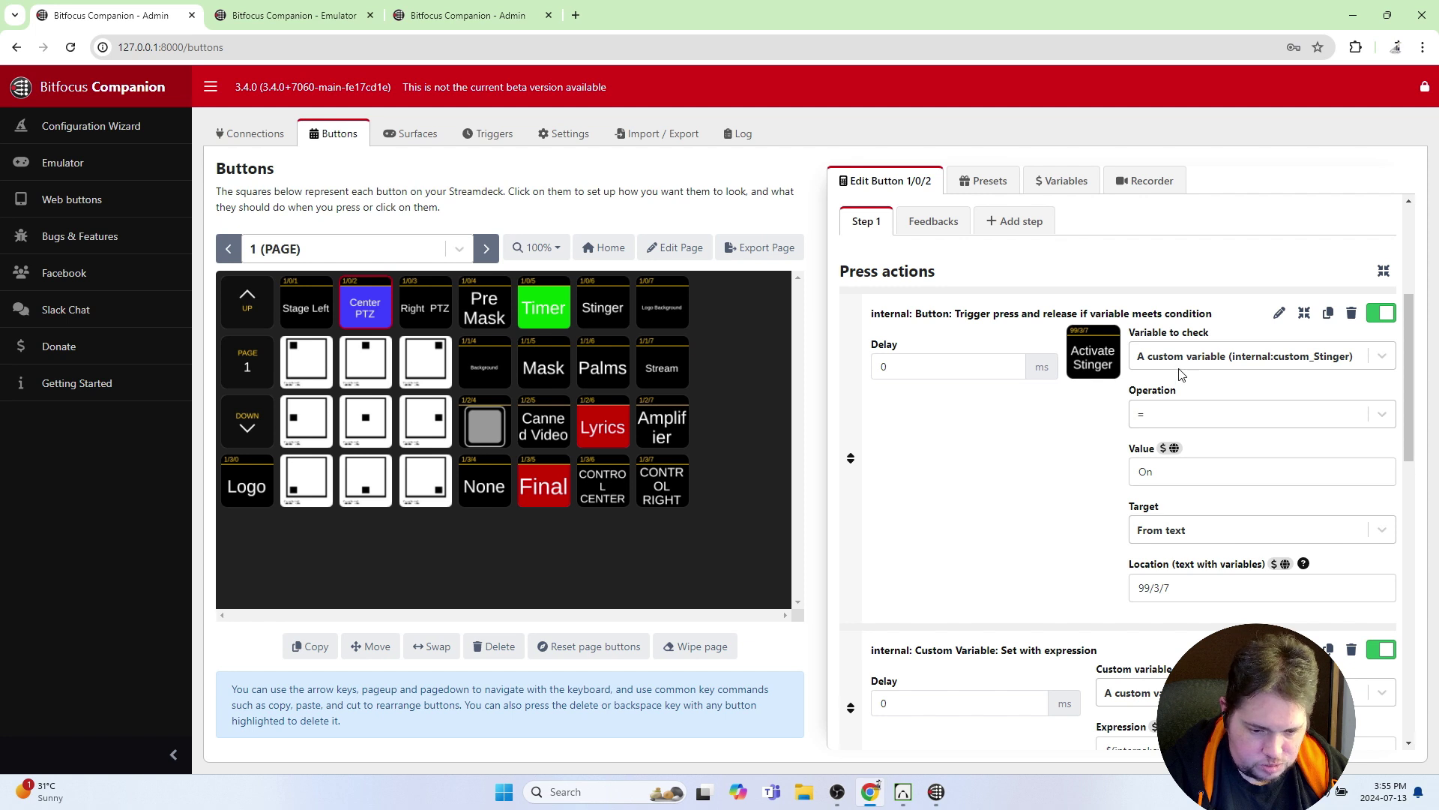
scroll(1182, 375, "down", 3)
scroll(1183, 360, "up", 3)
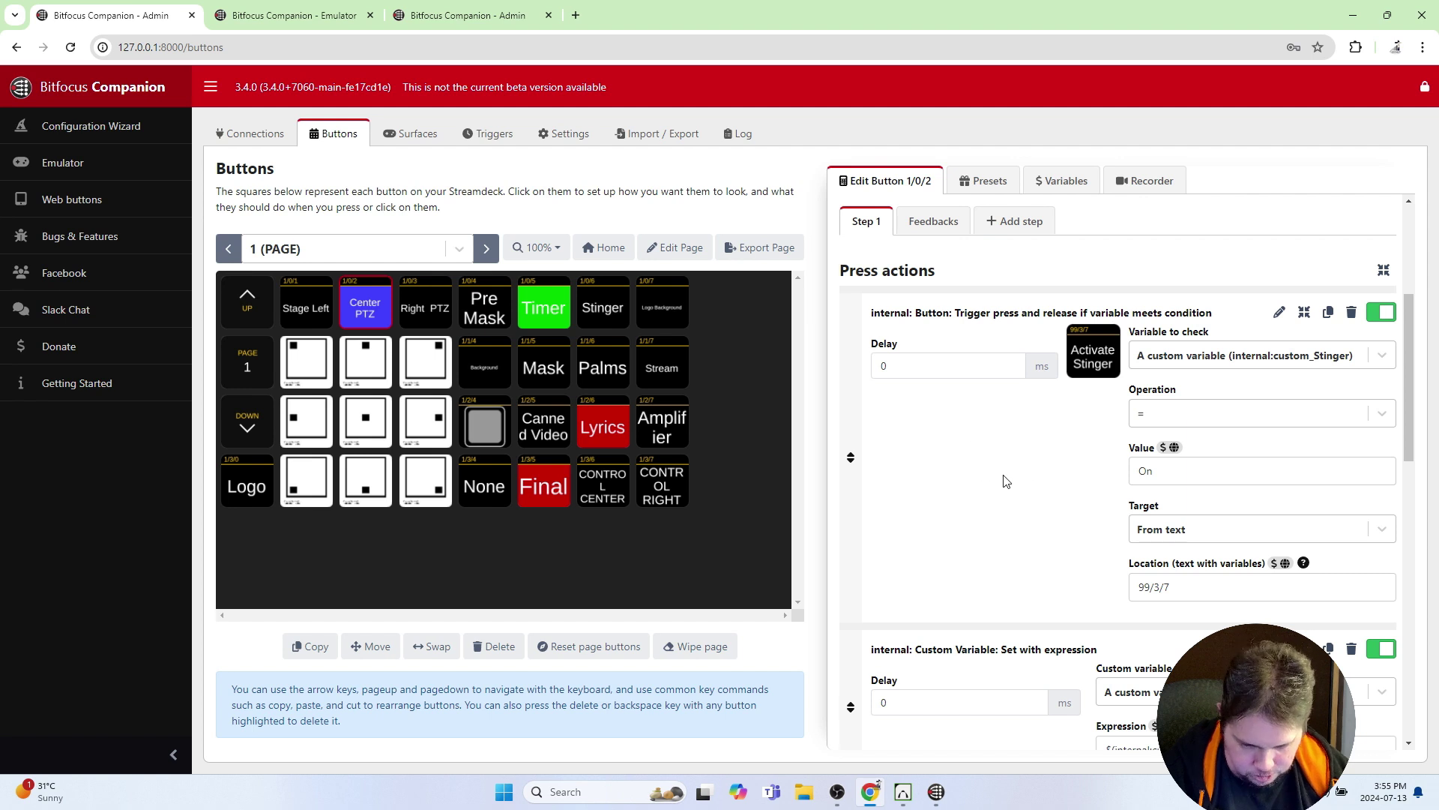
scroll(1237, 495, "down", 2)
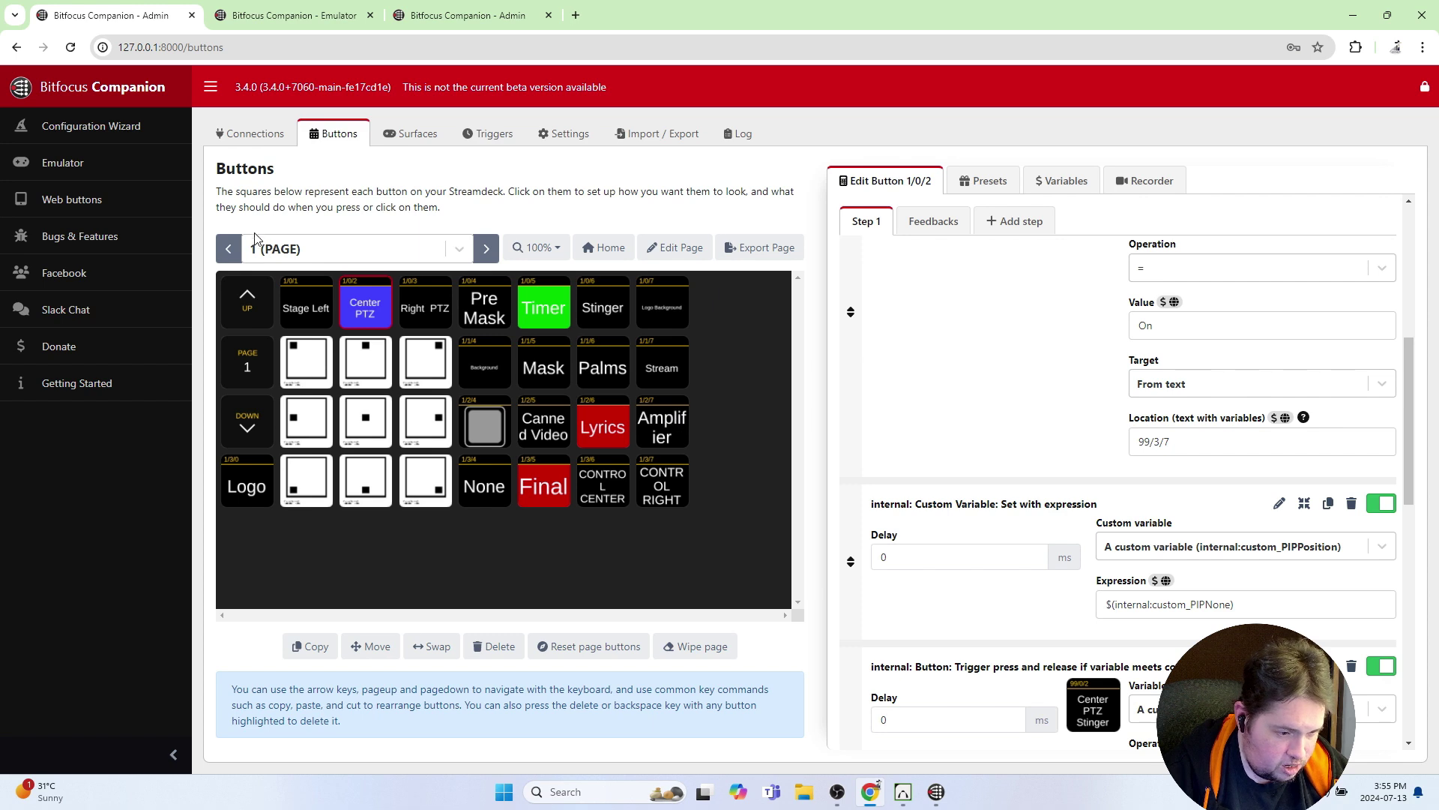
On the Stinger Logic page 99, examine the Right PTZ Stinger button's delayed and immediate OBS source visibility press actions
left_click(228, 249)
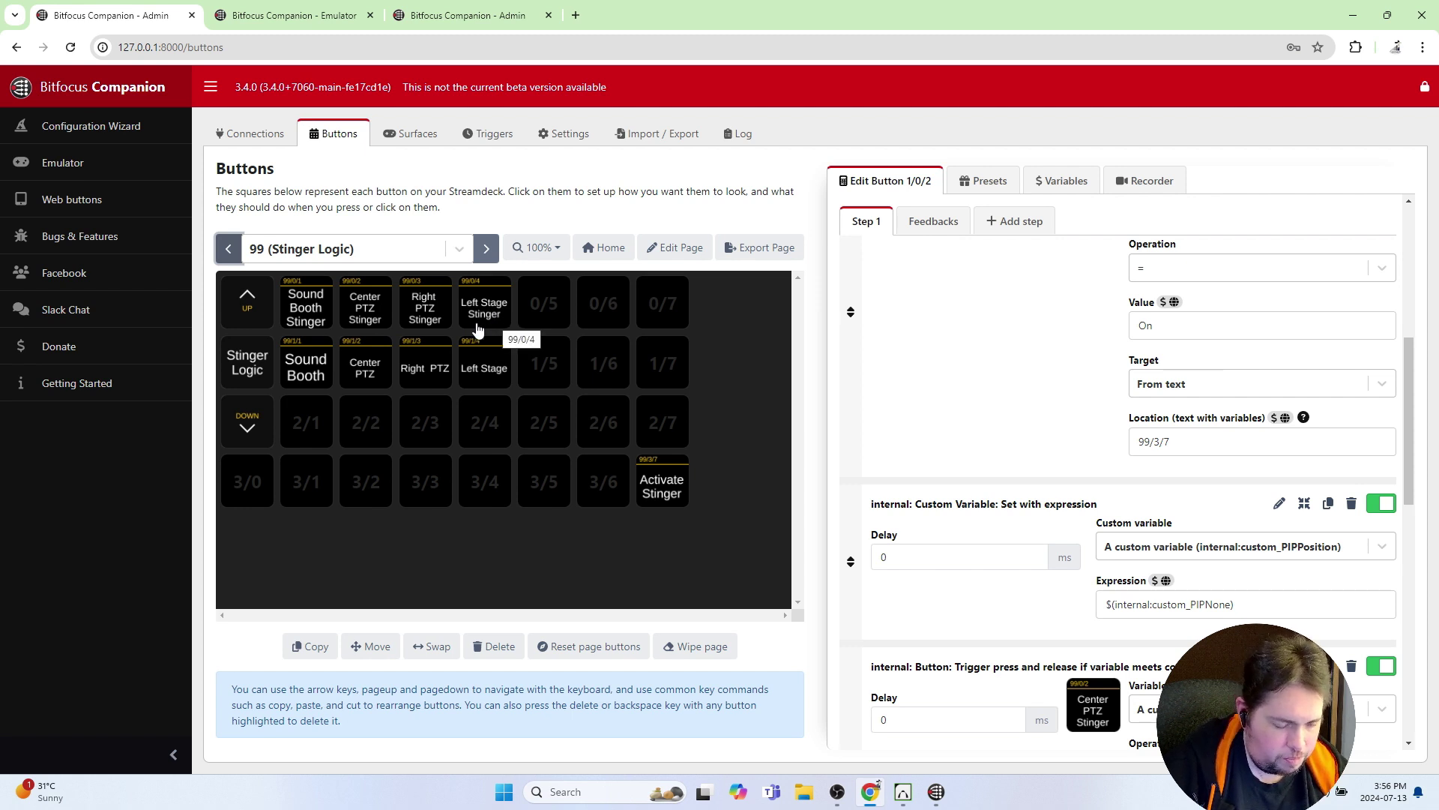
left_click(426, 319)
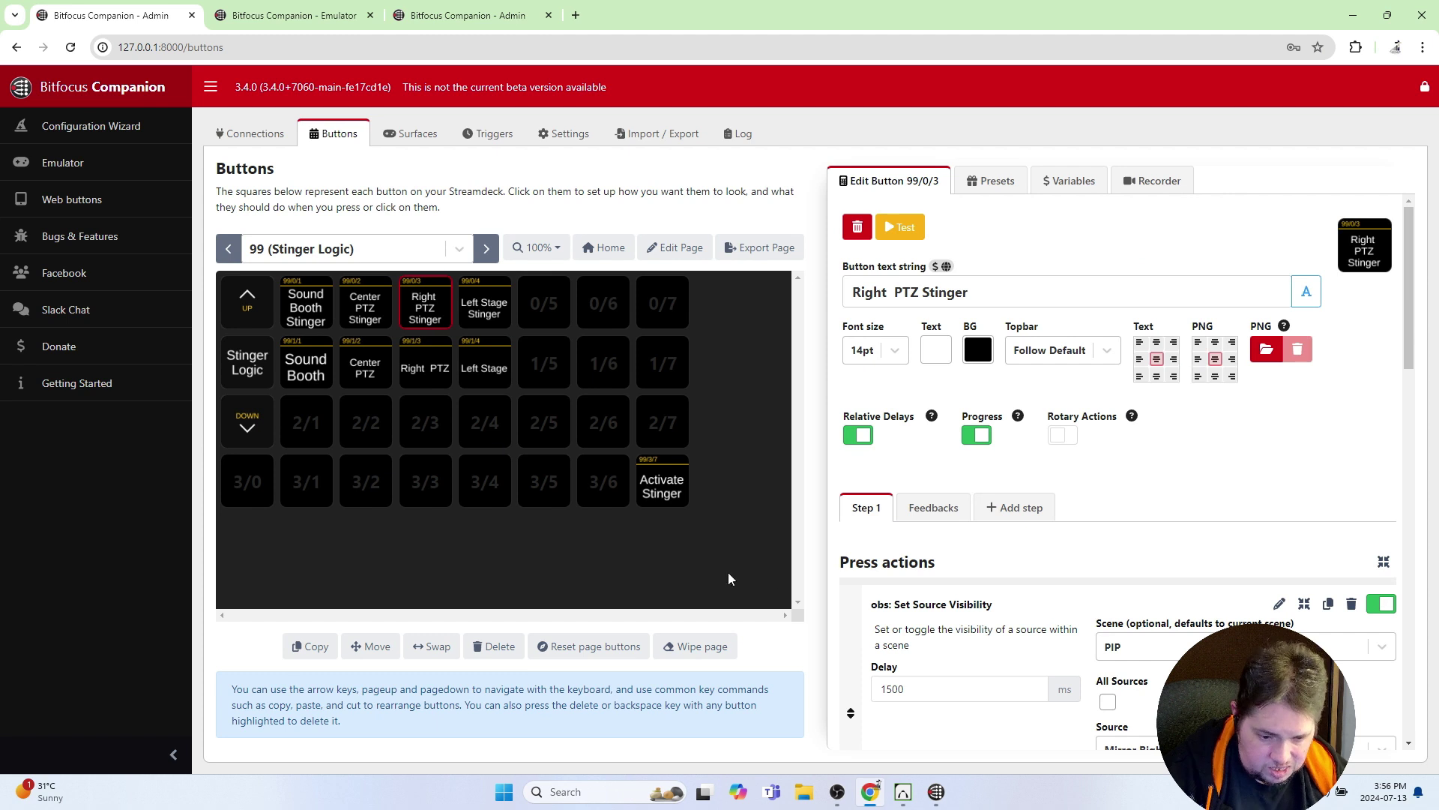
scroll(1074, 578, "down", 2)
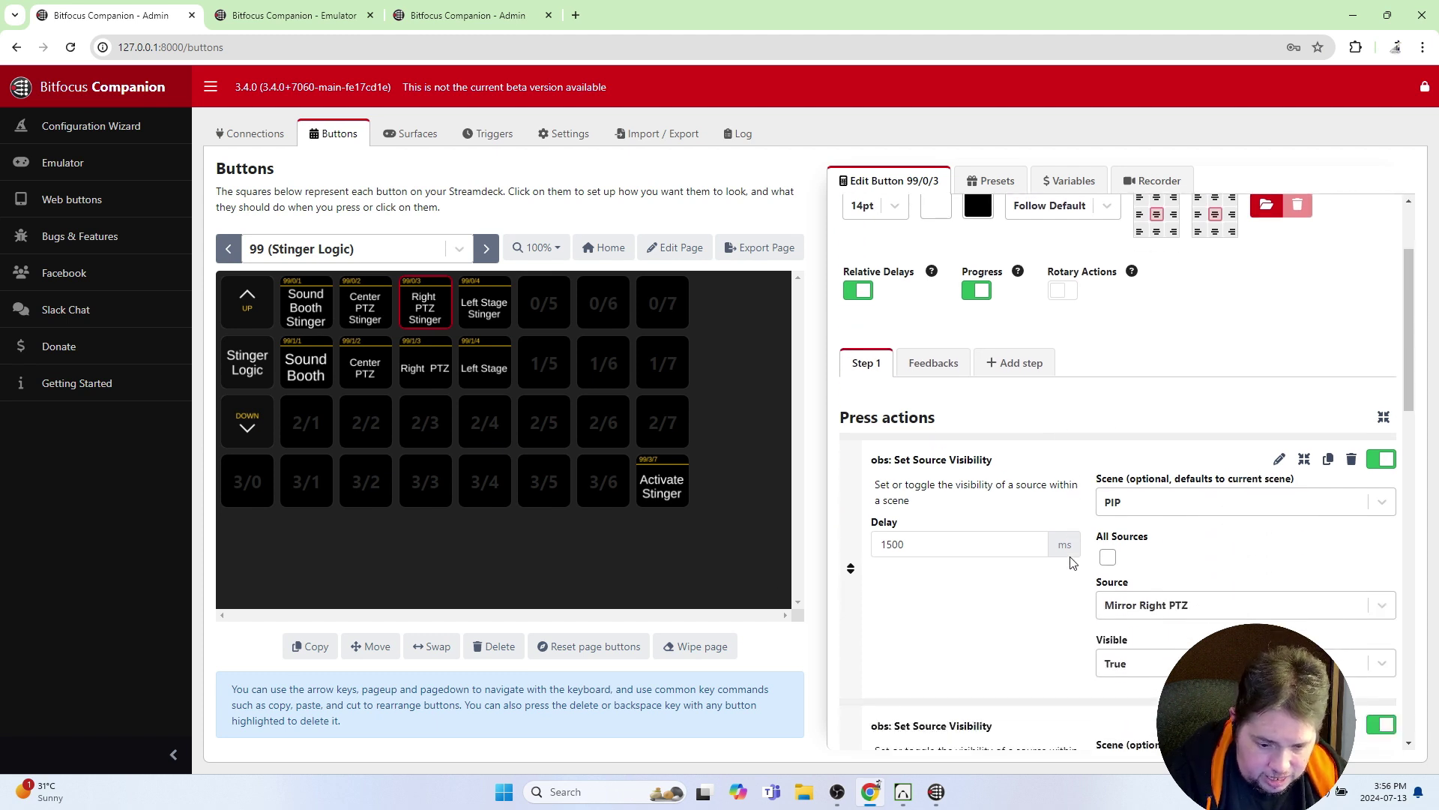
scroll(1080, 551, "down", 2)
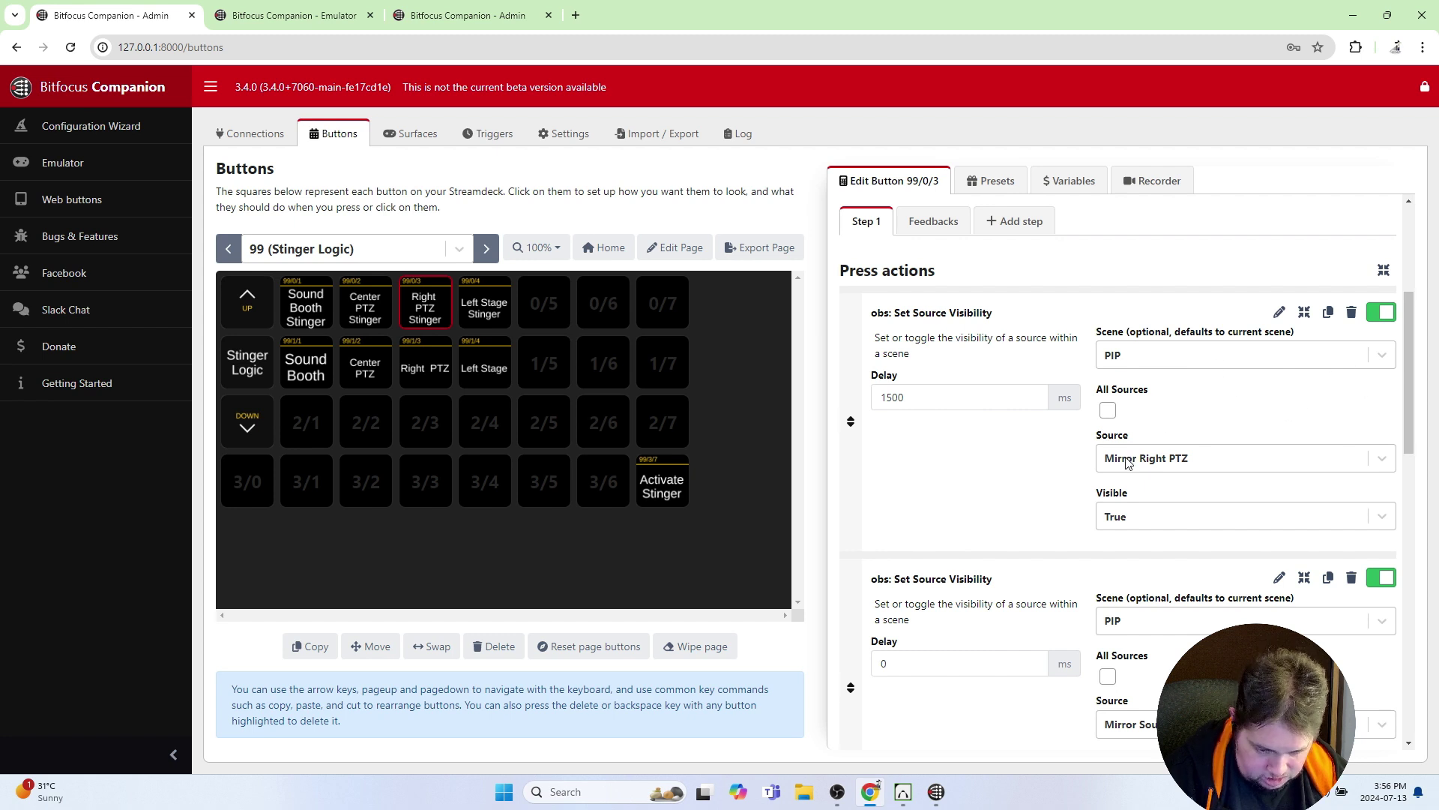
scroll(1232, 517, "down", 4)
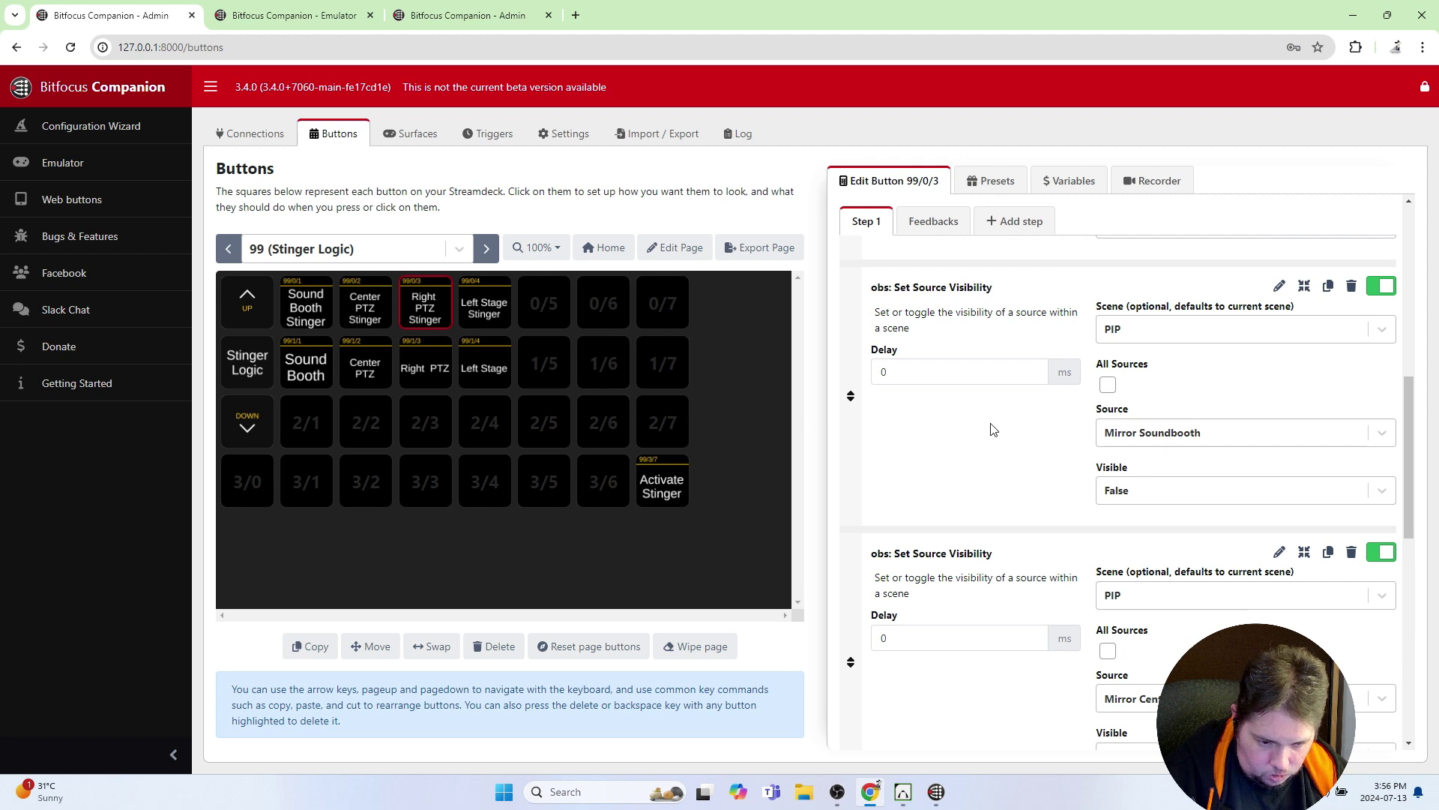
scroll(990, 428, "down", 6)
scroll(999, 431, "down", 3)
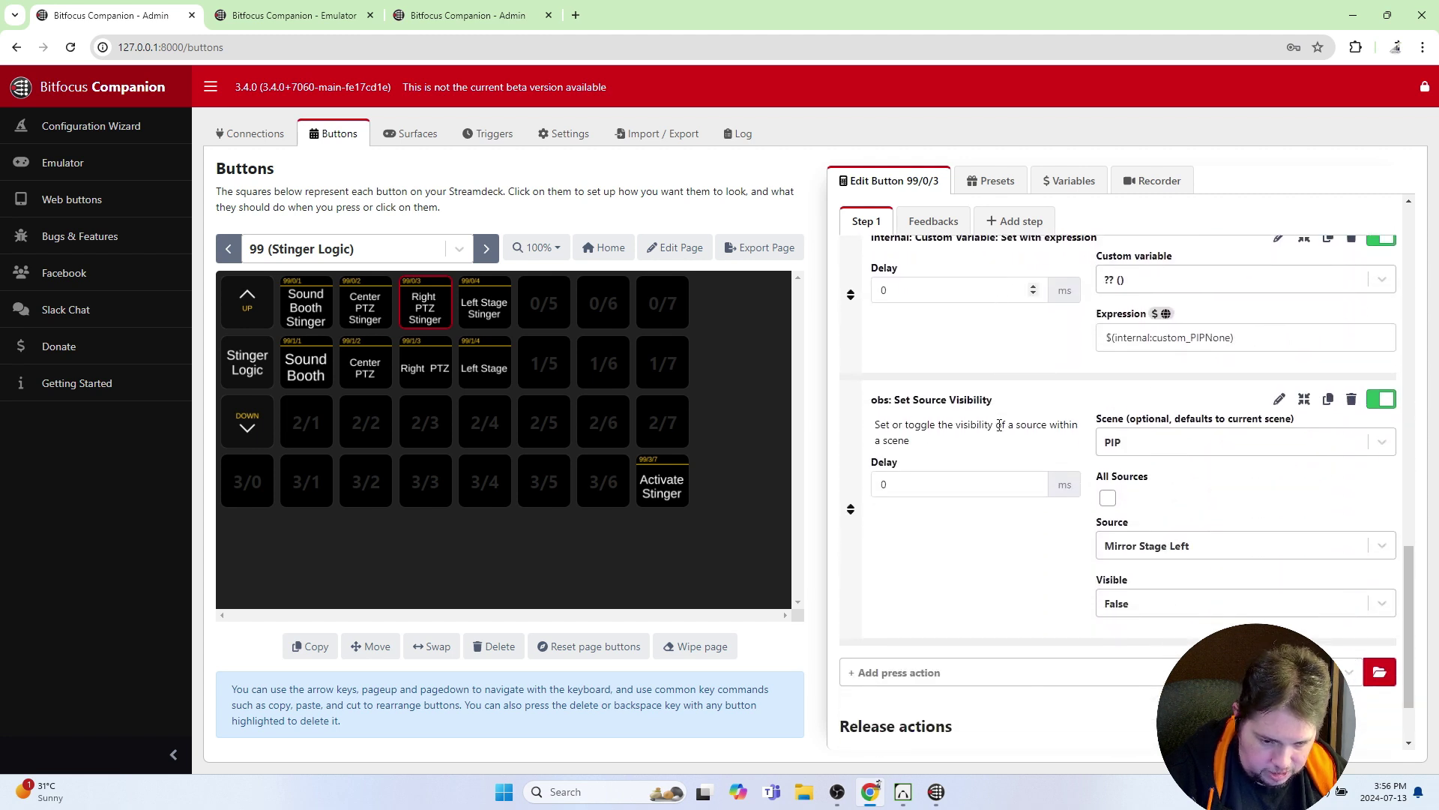
scroll(999, 431, "up", 3)
scroll(990, 432, "up", 10)
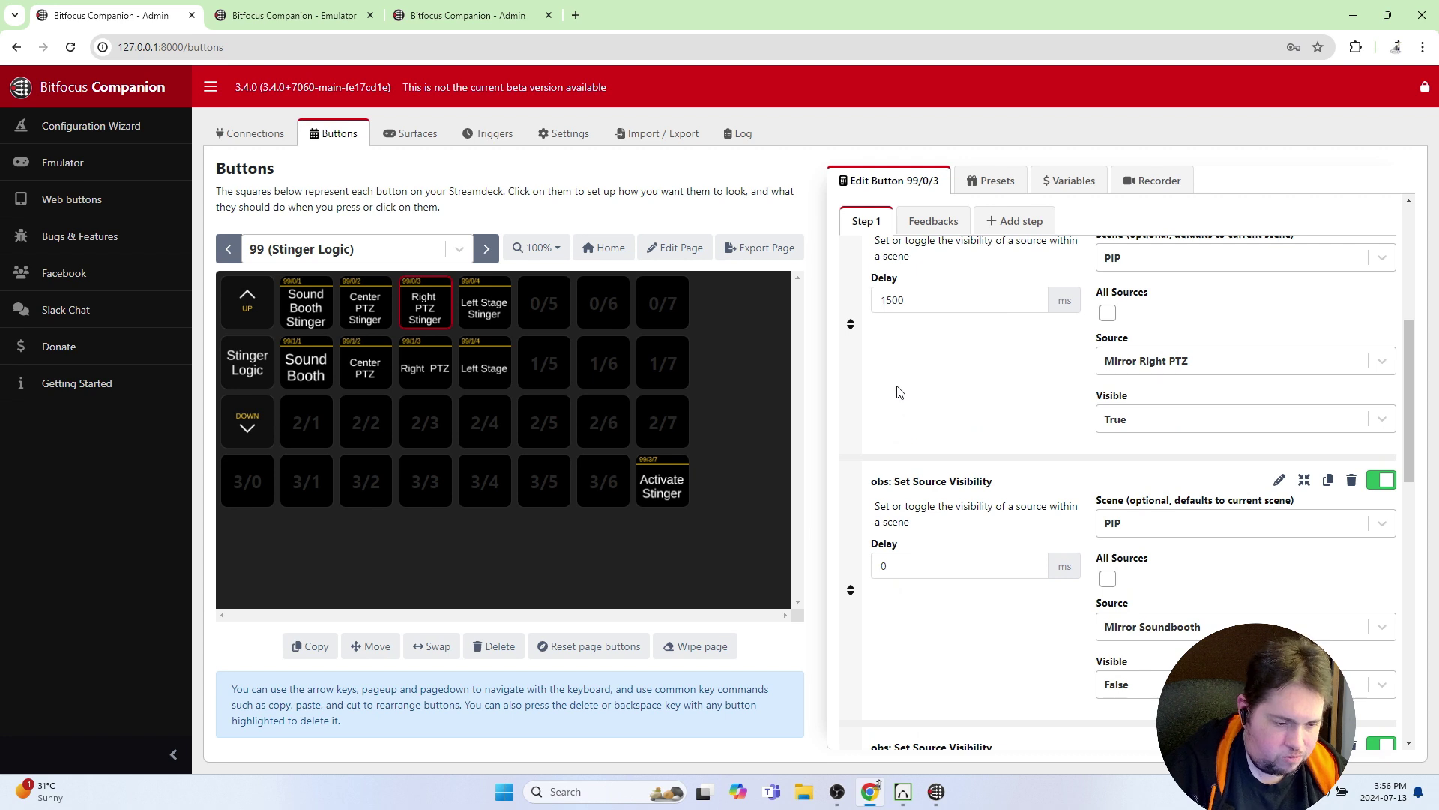
Examine the press actions of the plain Right PTZ button at 99/1/3, from Mirror Right PTZ down to Mirror Stage Left
left_click(425, 379)
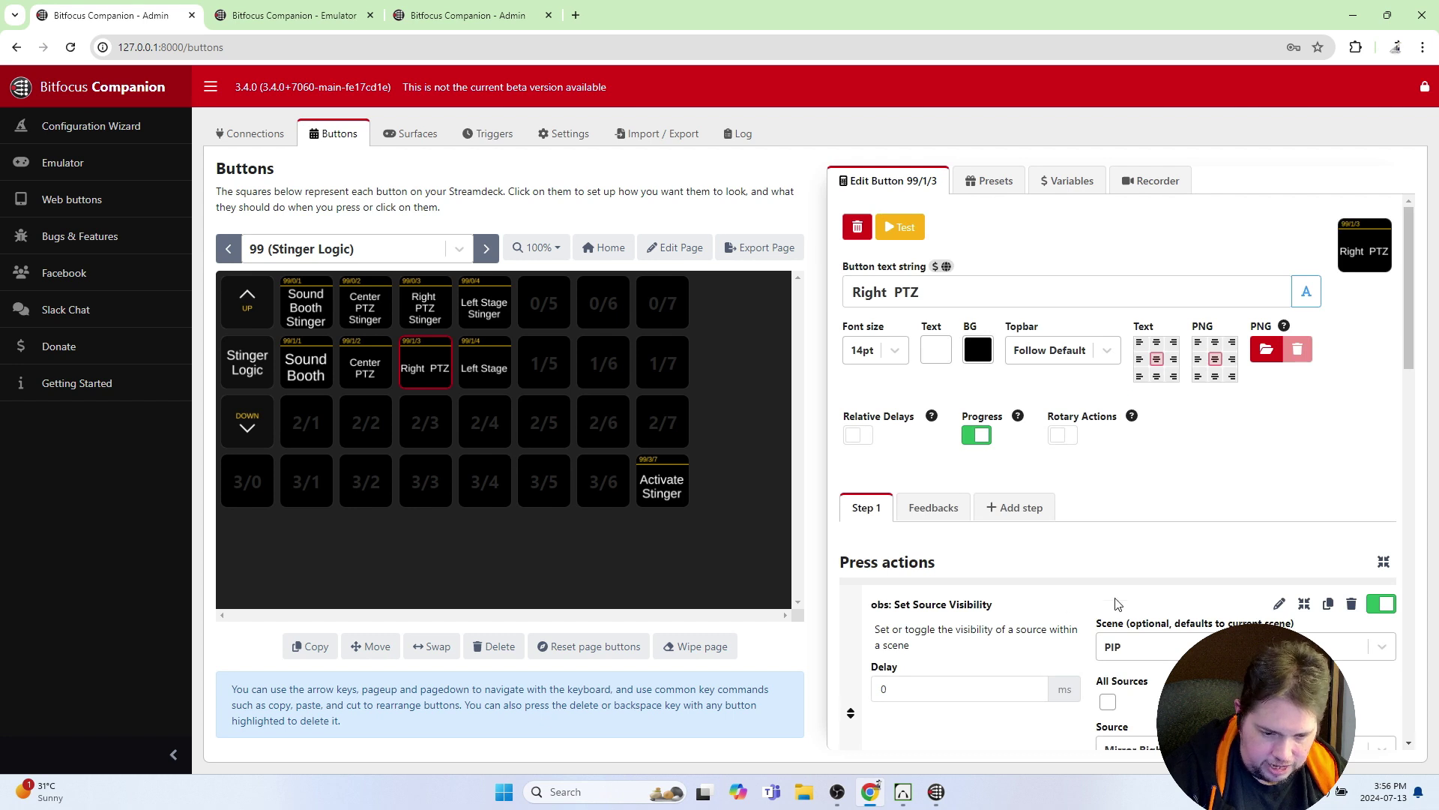
scroll(1152, 568, "down", 2)
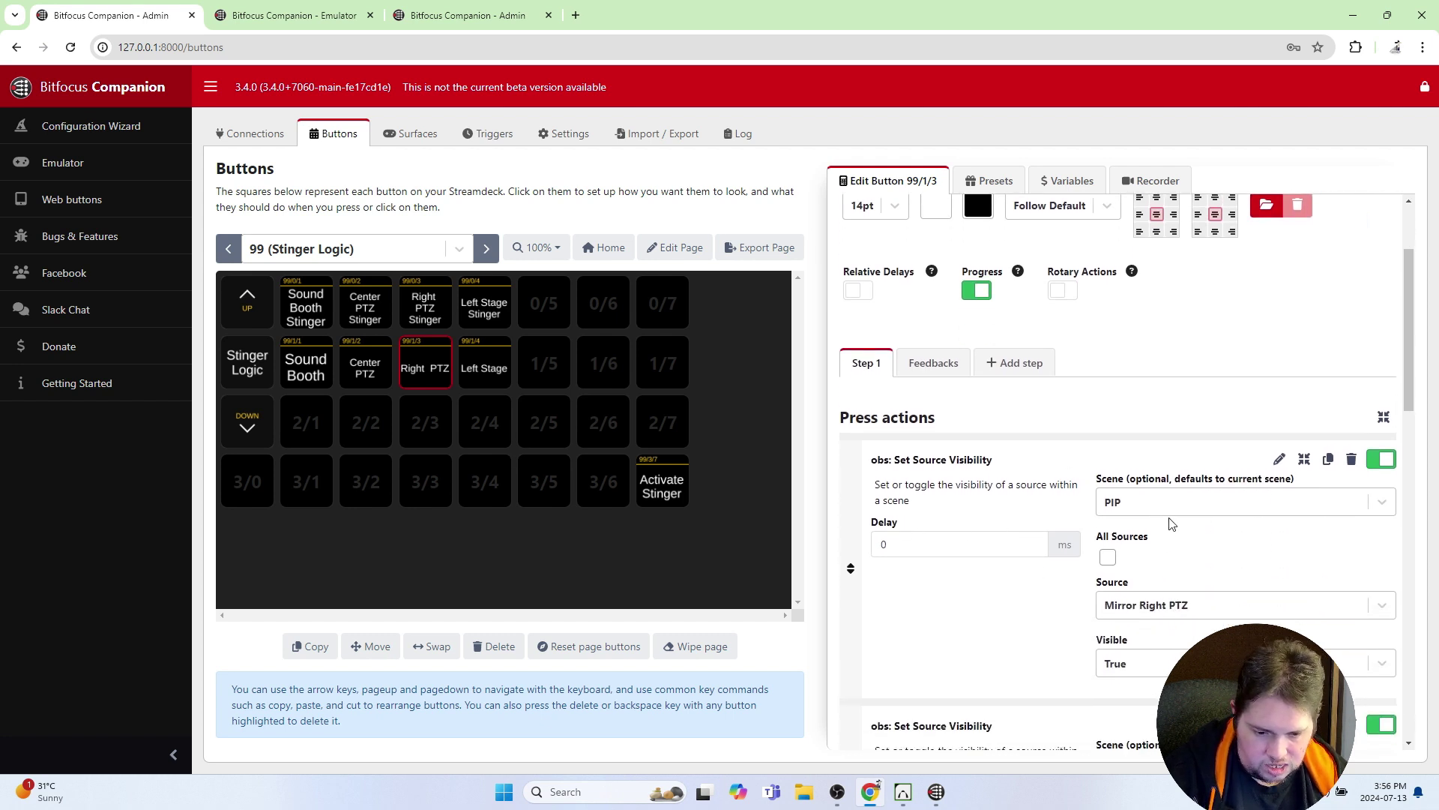
scroll(1136, 530, "down", 2)
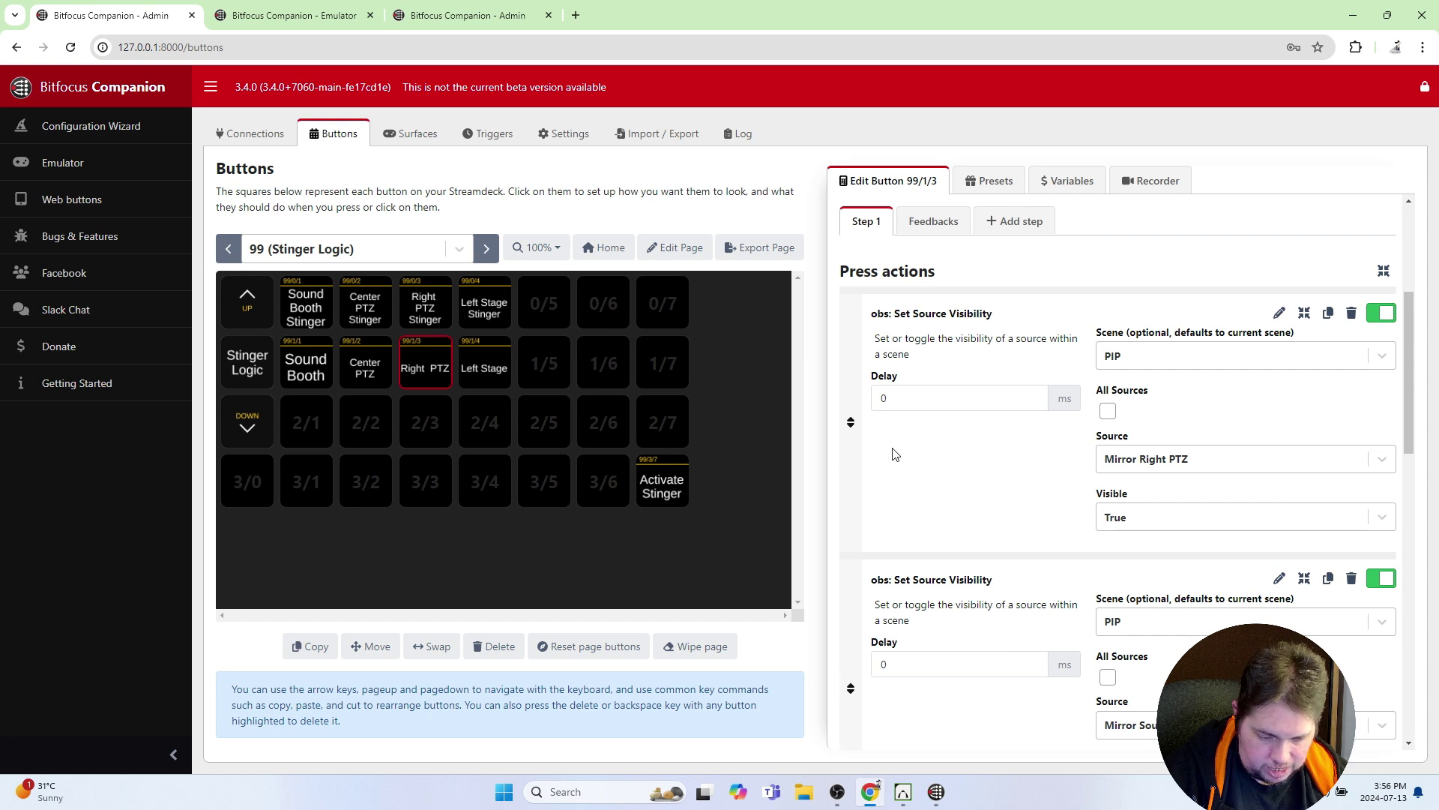
scroll(971, 426, "down", 6)
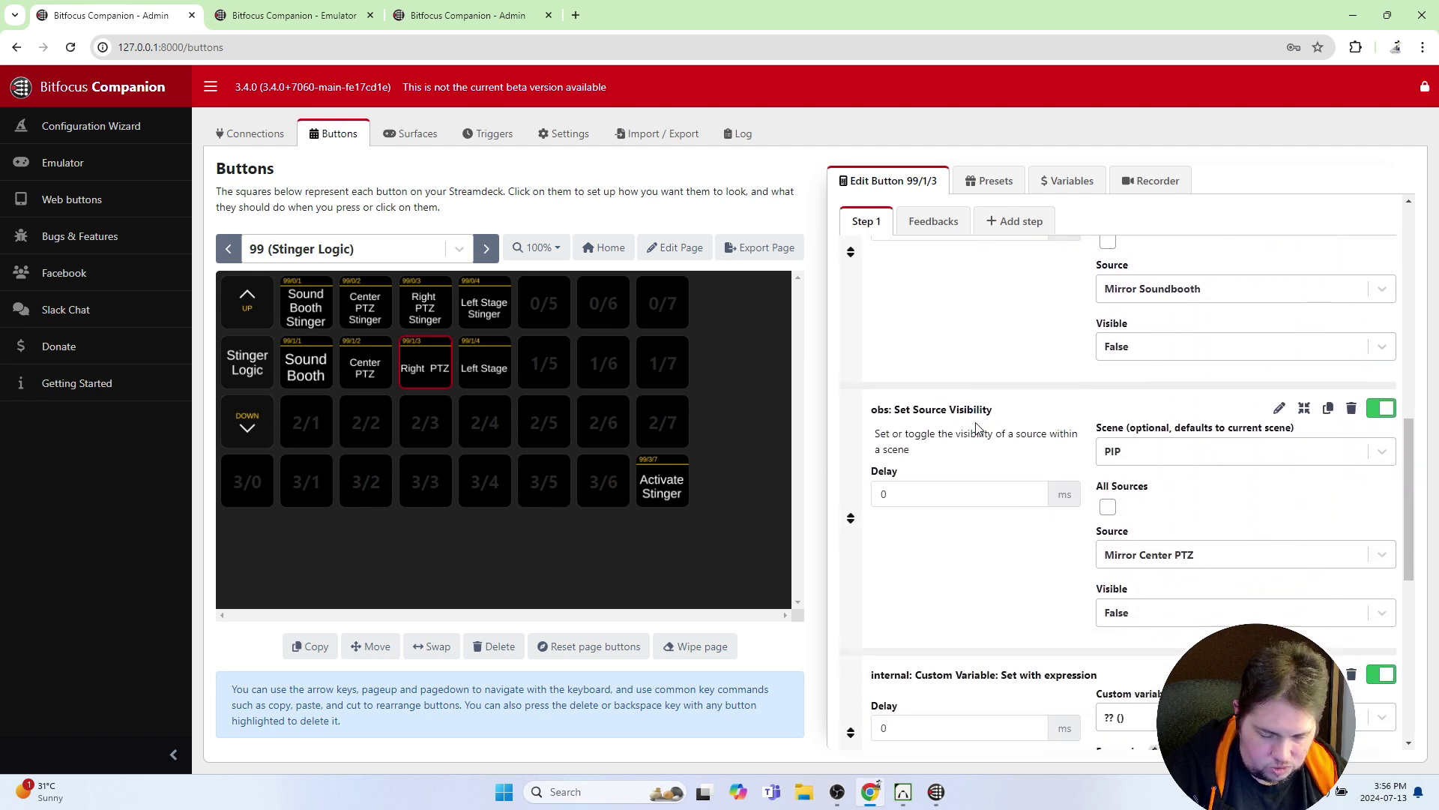
scroll(977, 425, "down", 7)
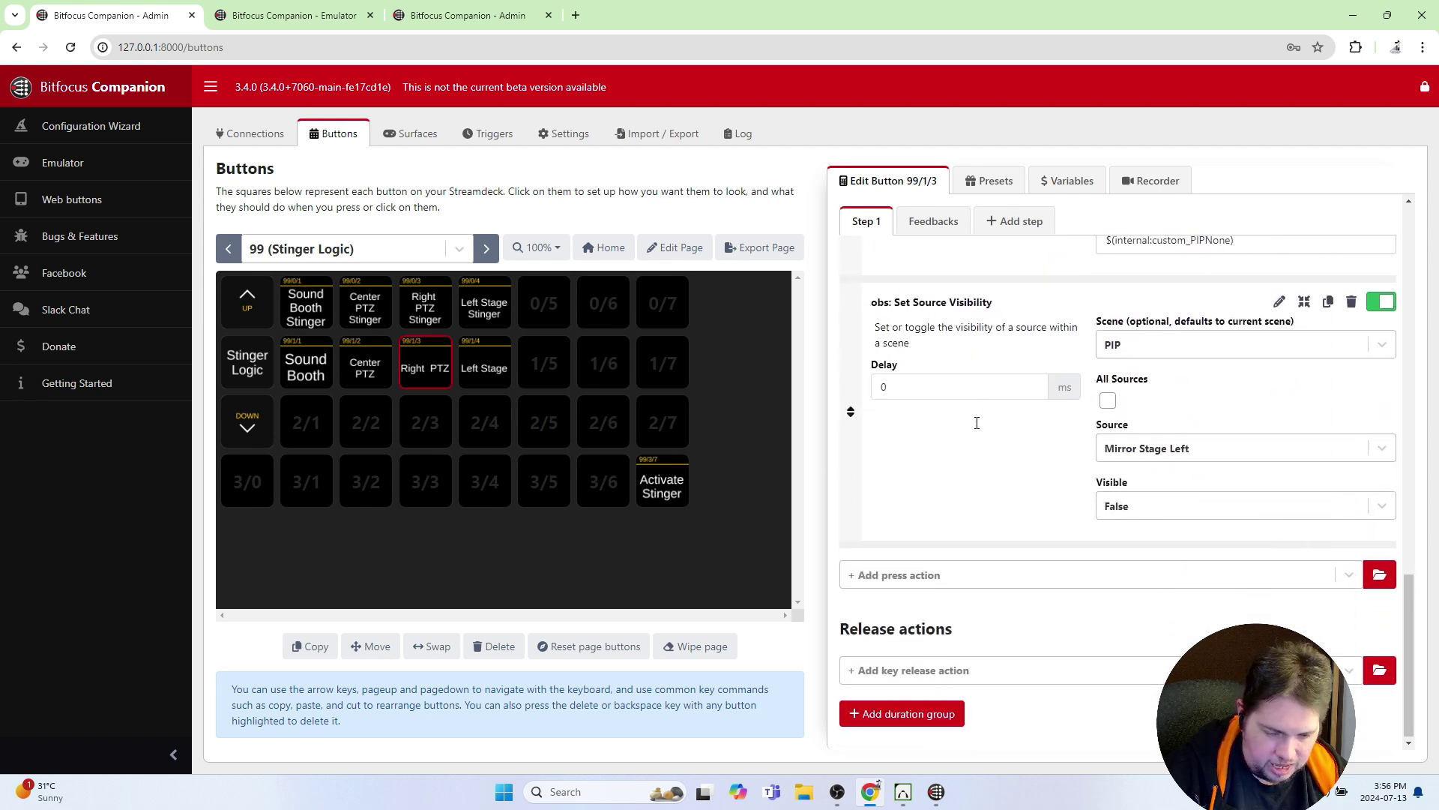
scroll(977, 425, "up", 10)
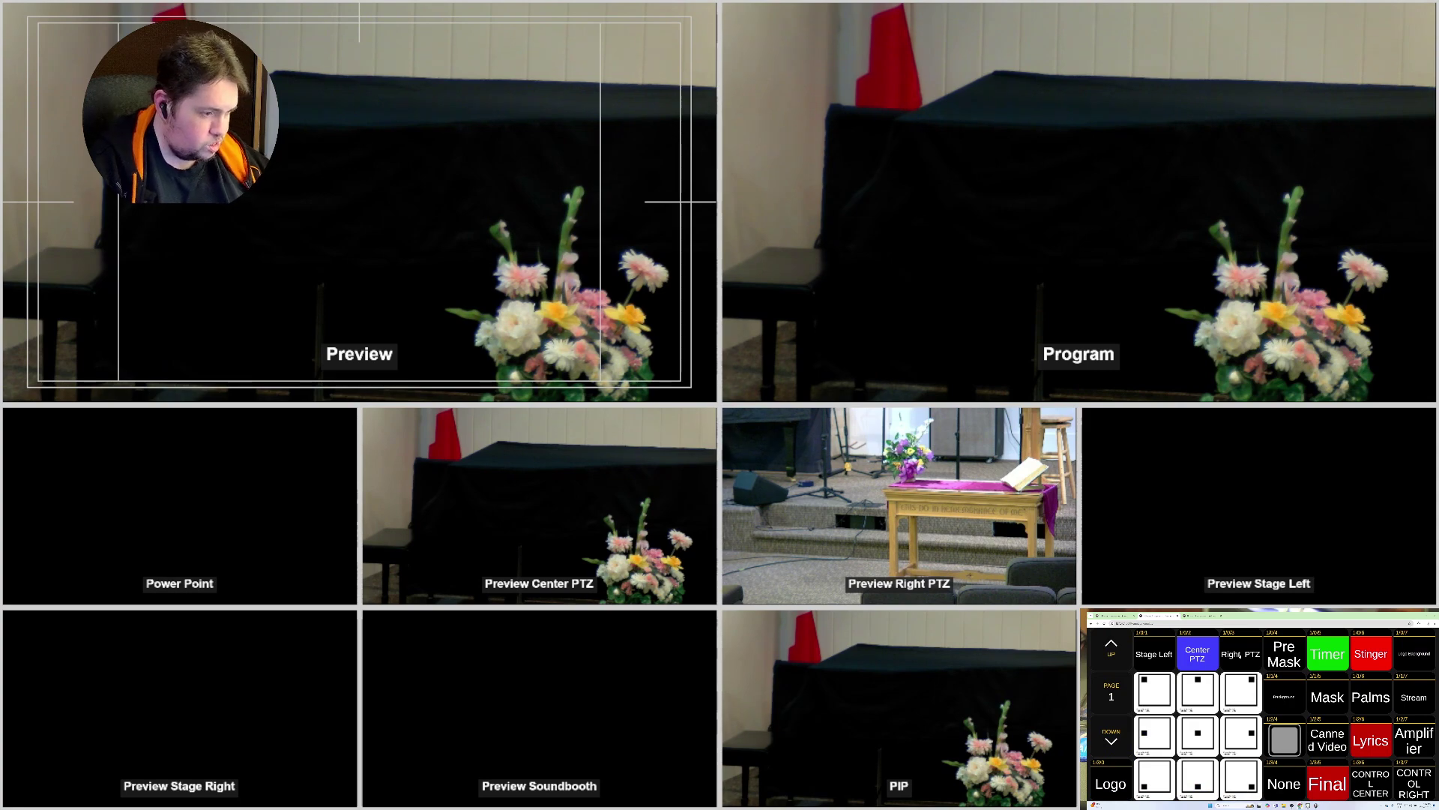
With the Stinger active, switch the program to Right PTZ and back to Center PTZ, and bring up Stinger Logic in the emulator
left_click(1244, 656)
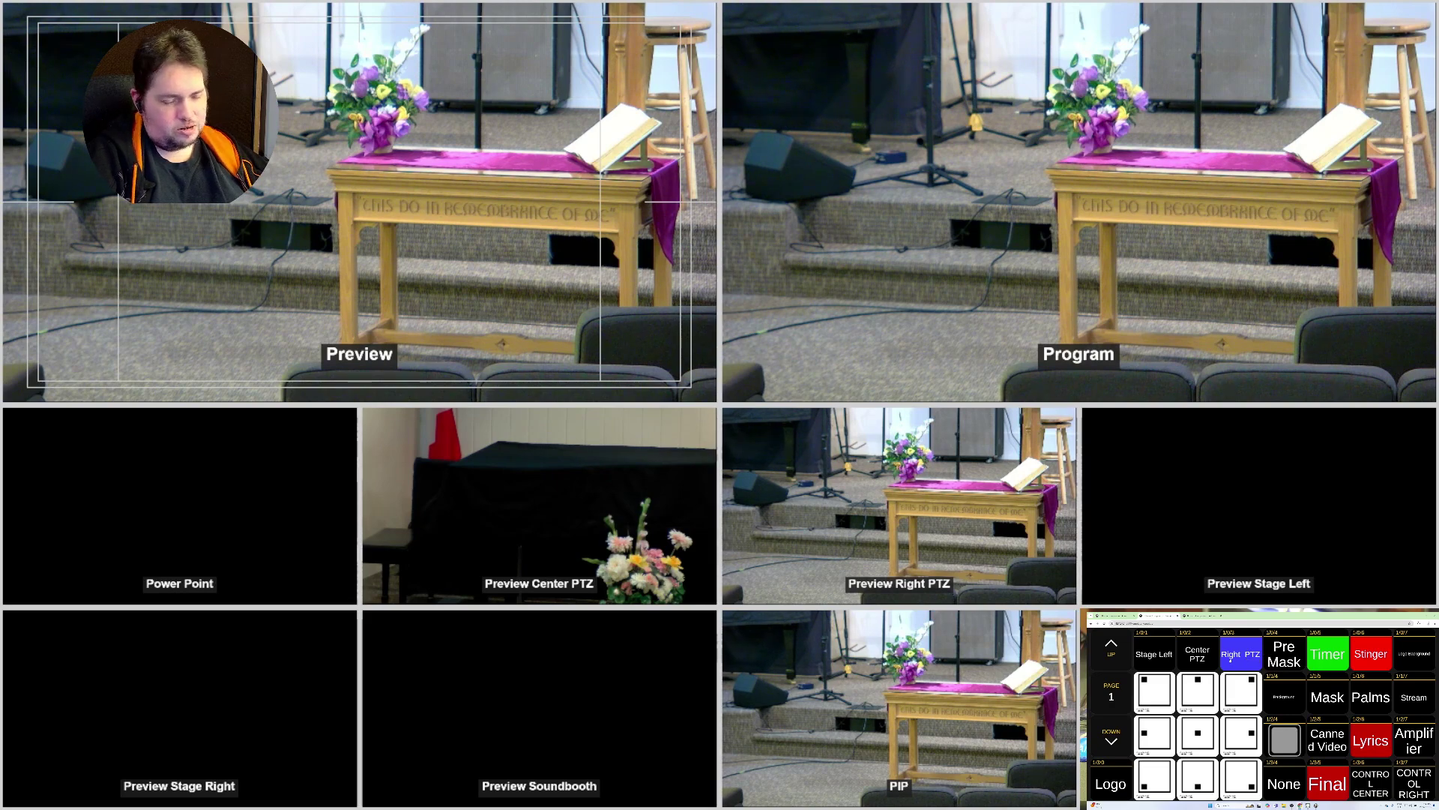
left_click(1207, 657)
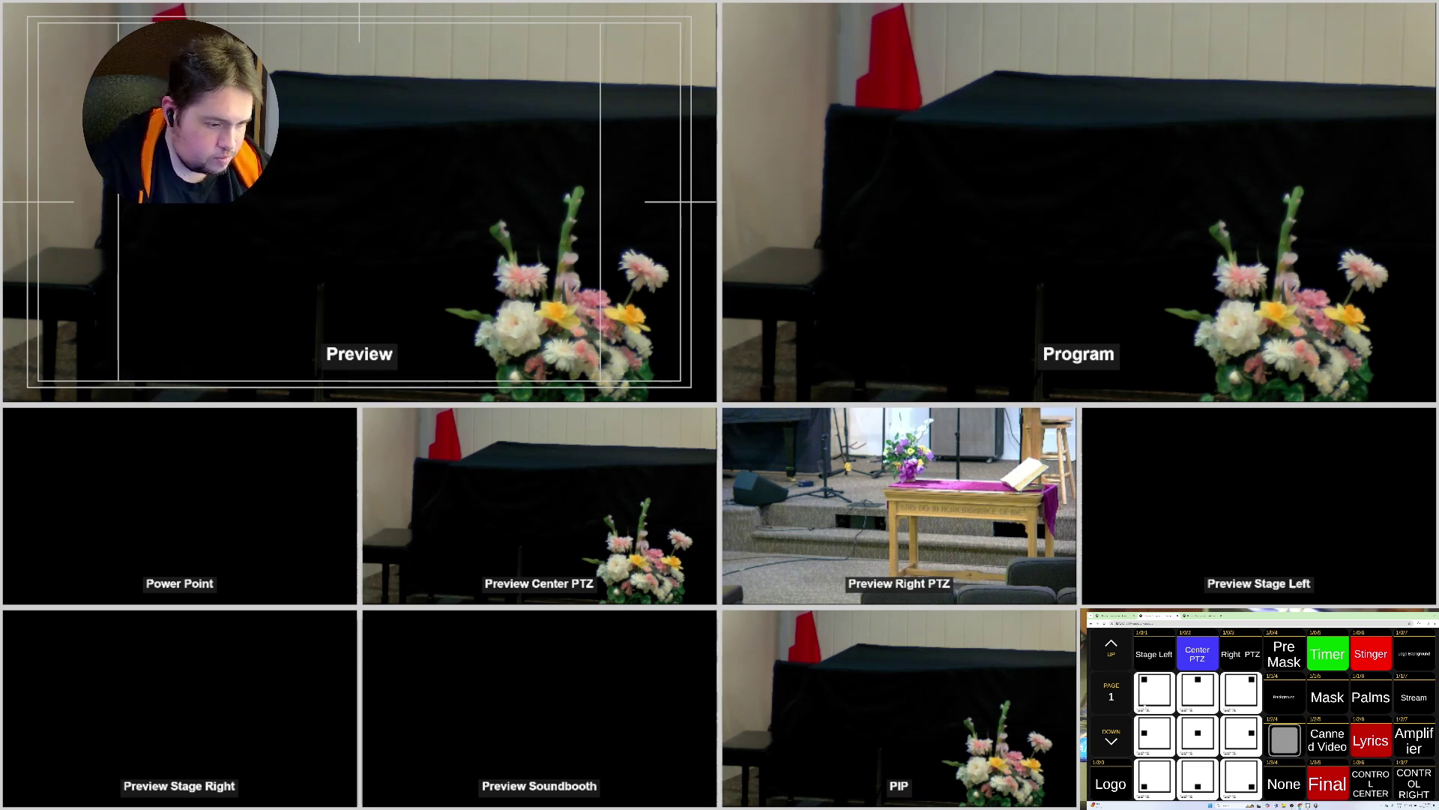
left_click(1111, 738)
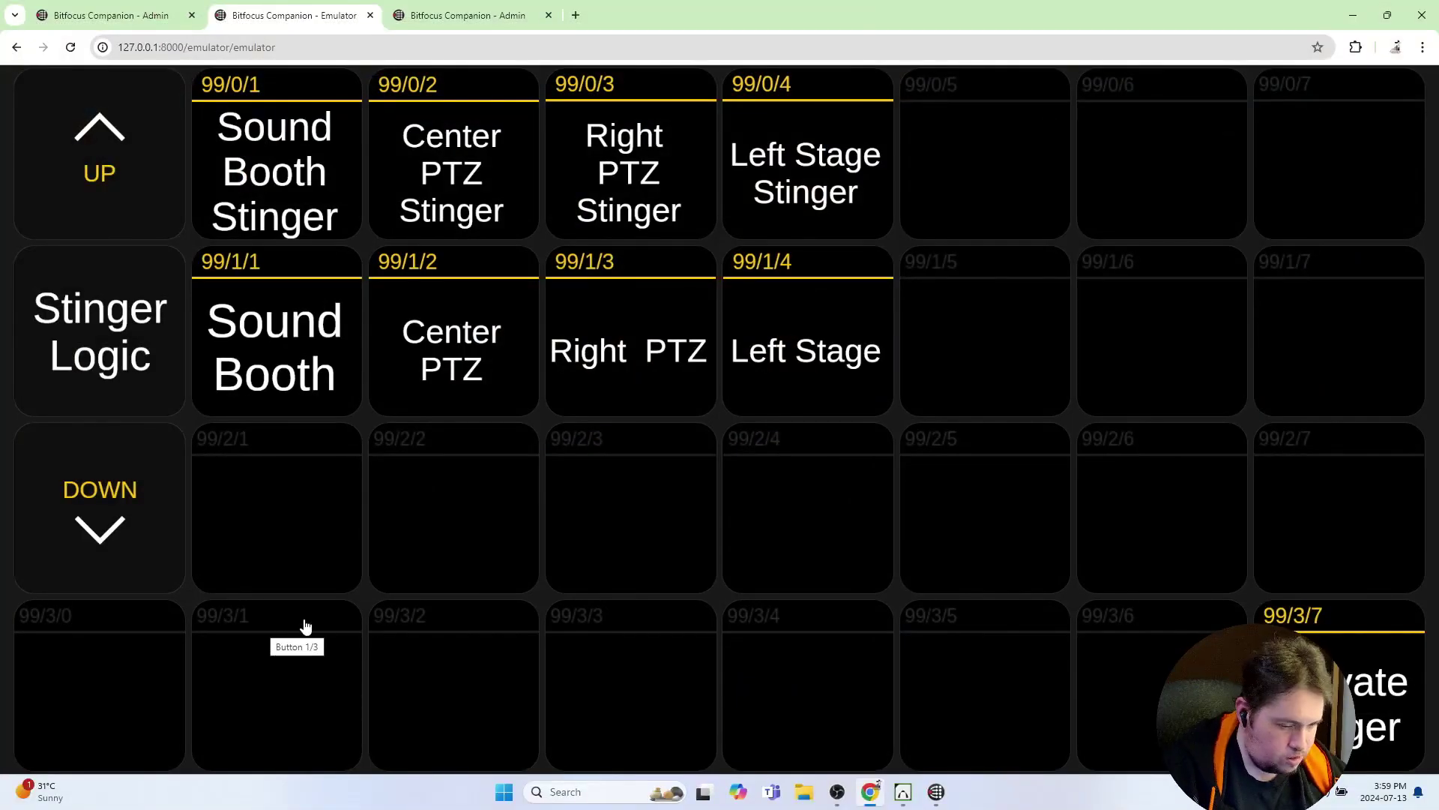
key("alt+Tab")
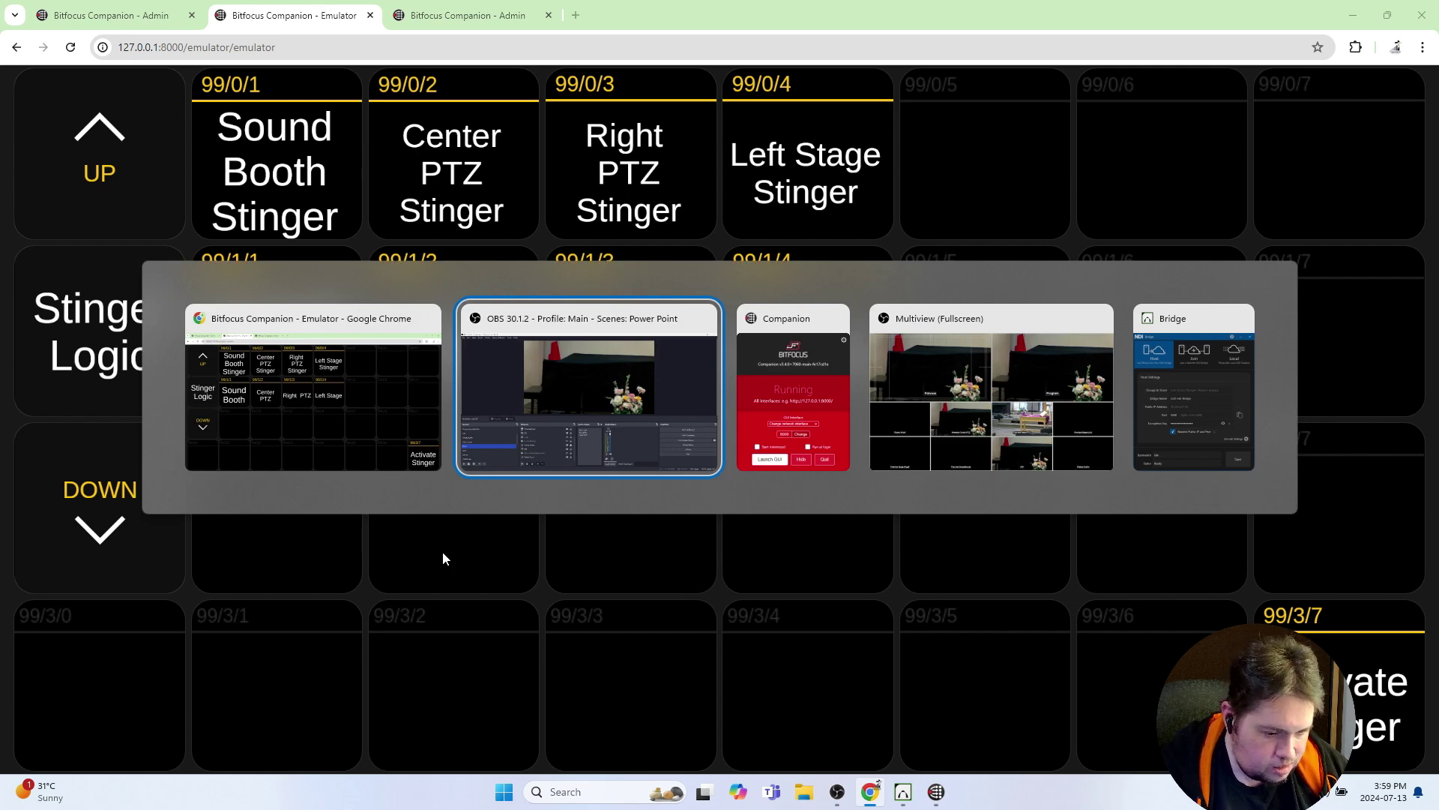
key("Escape")
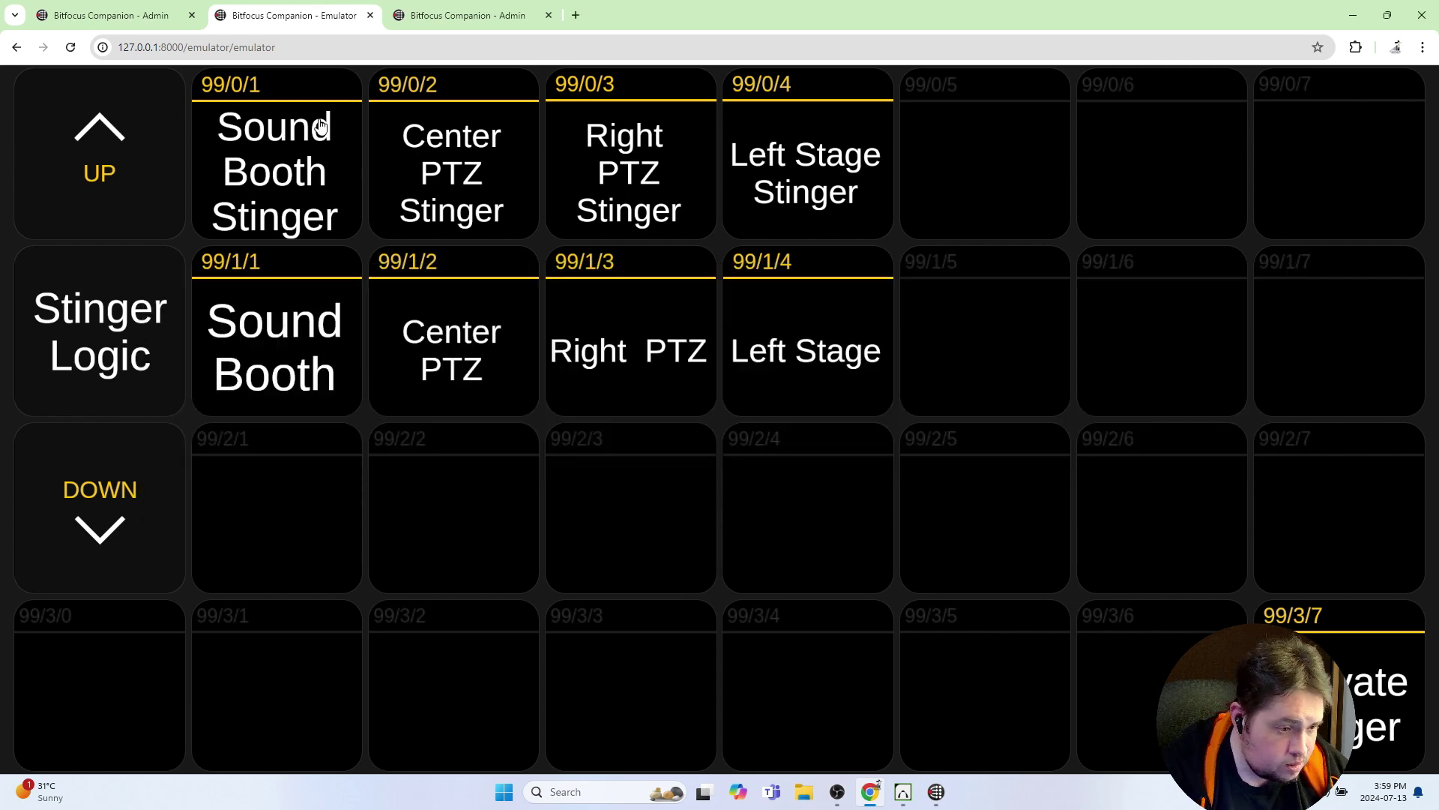
Return to the Companion Admin page and review the Right PTZ Stinger button's full press action list again, checking each source's delay and visibility
mouse_move(88, 15)
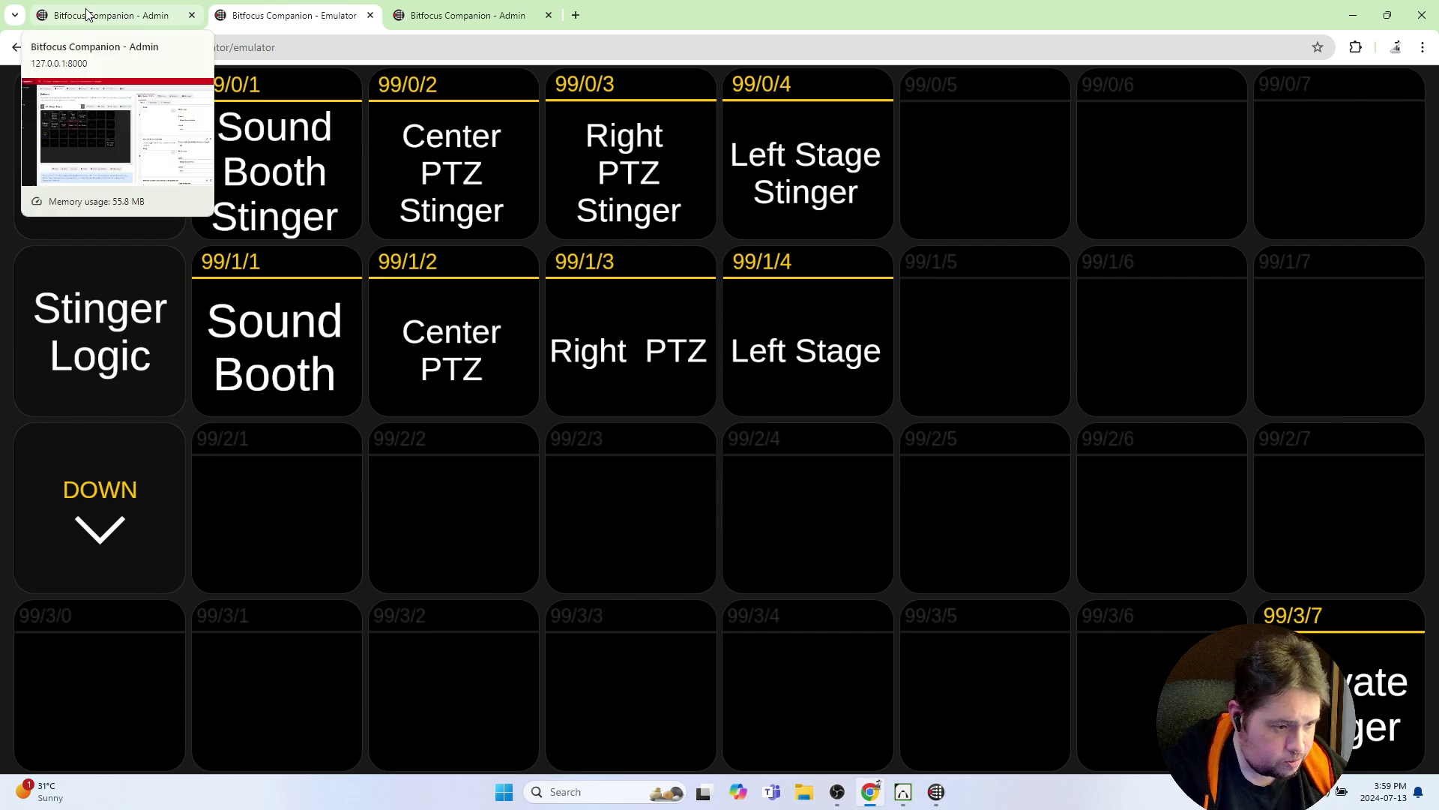
left_click(142, 16)
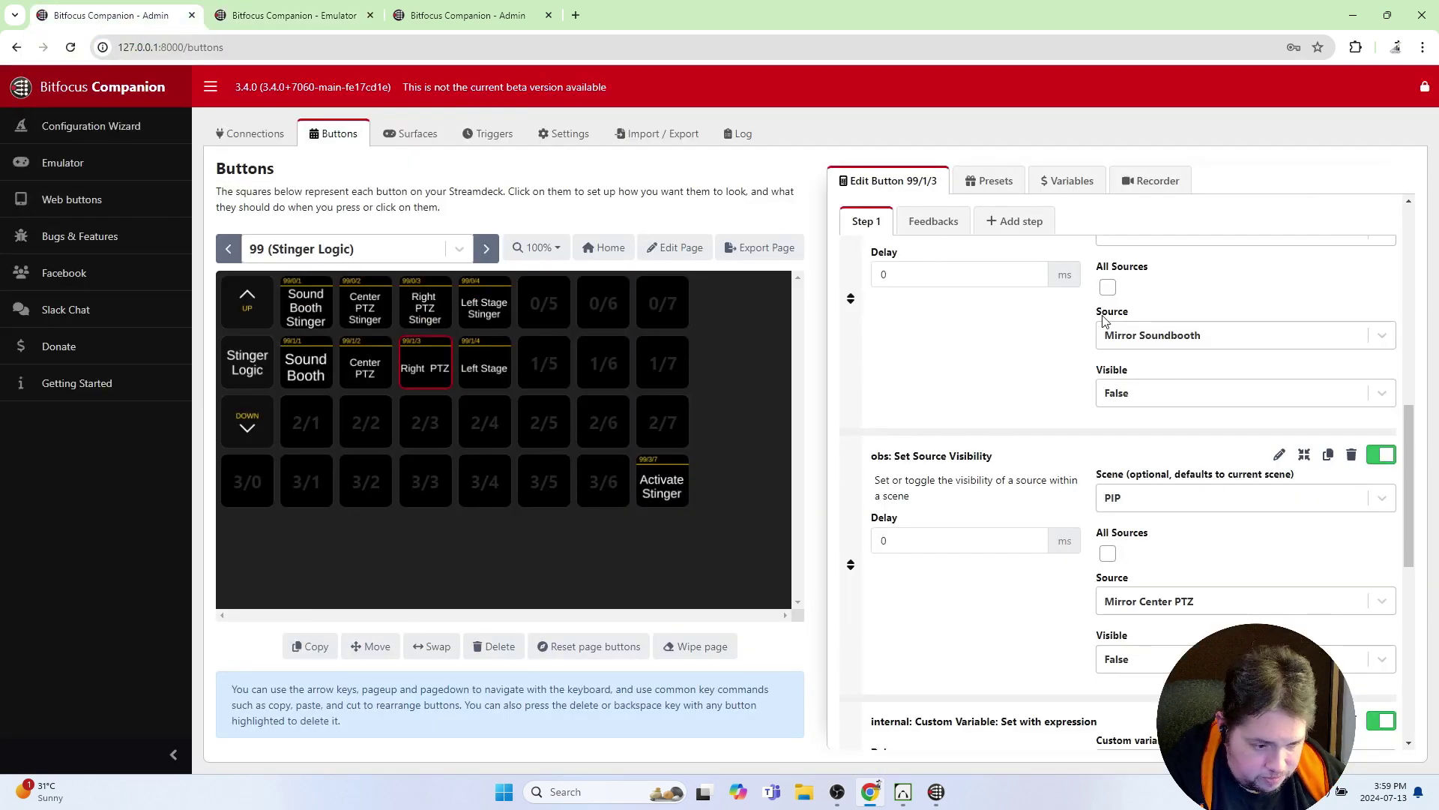
left_click(423, 308)
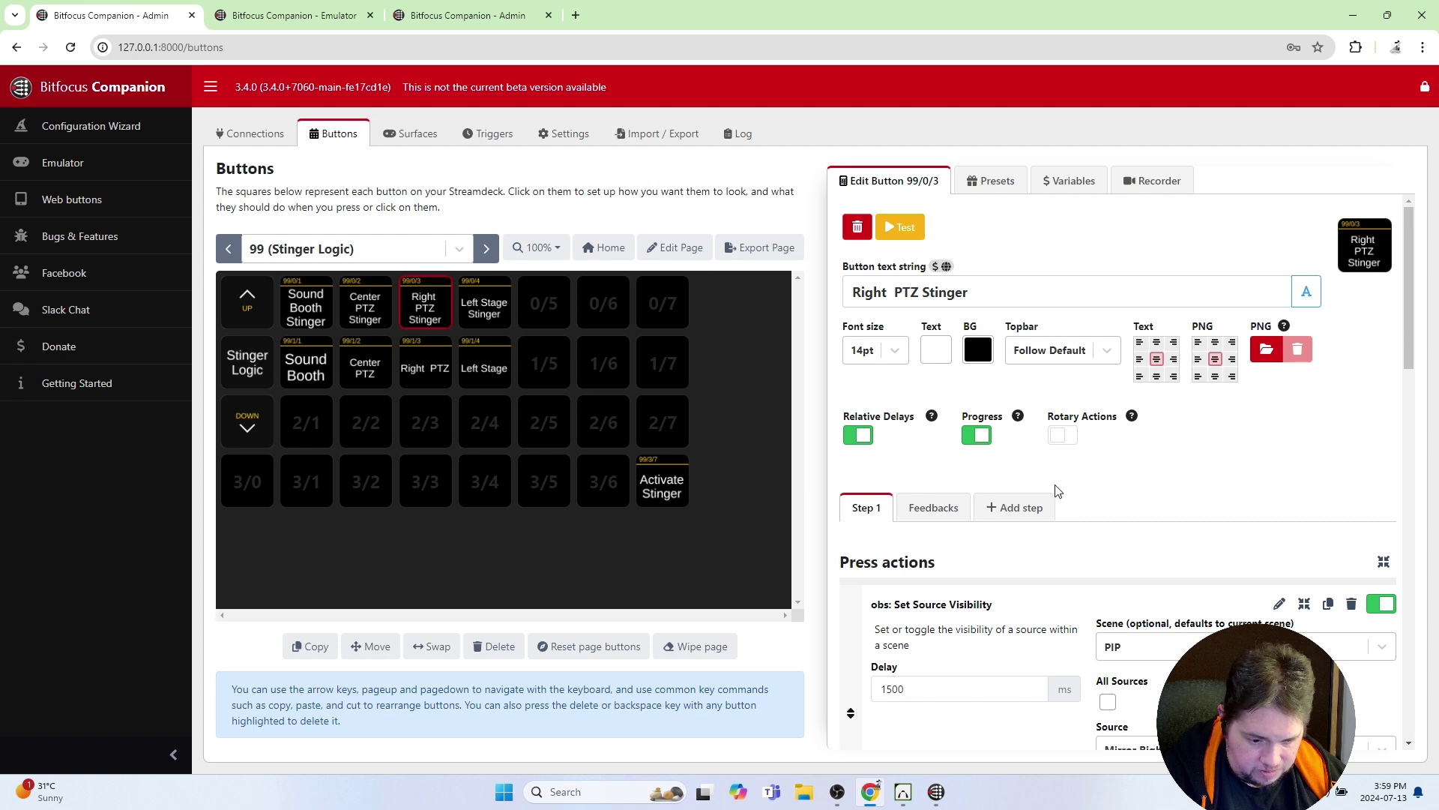
scroll(1088, 646, "down", 2)
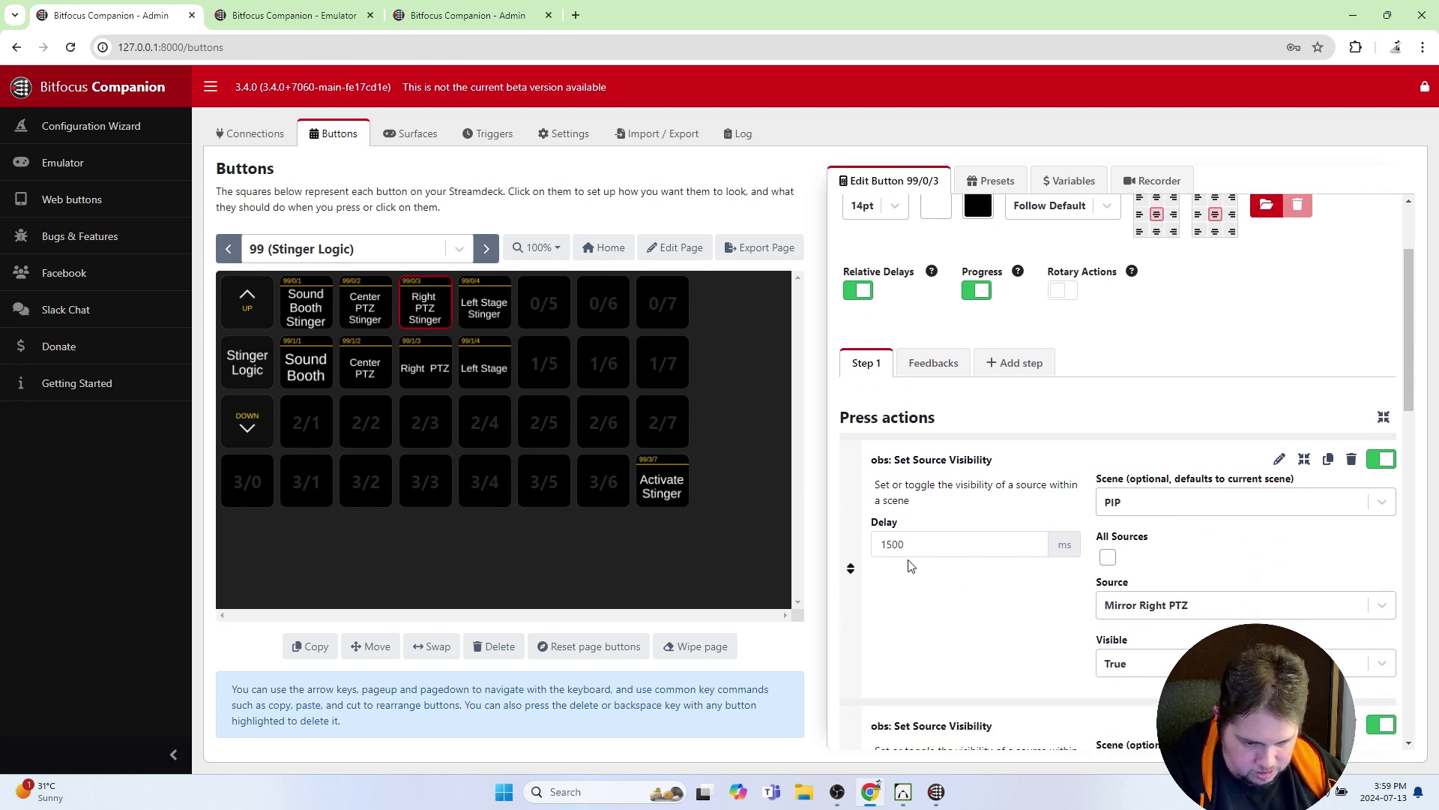
scroll(1129, 563, "down", 2)
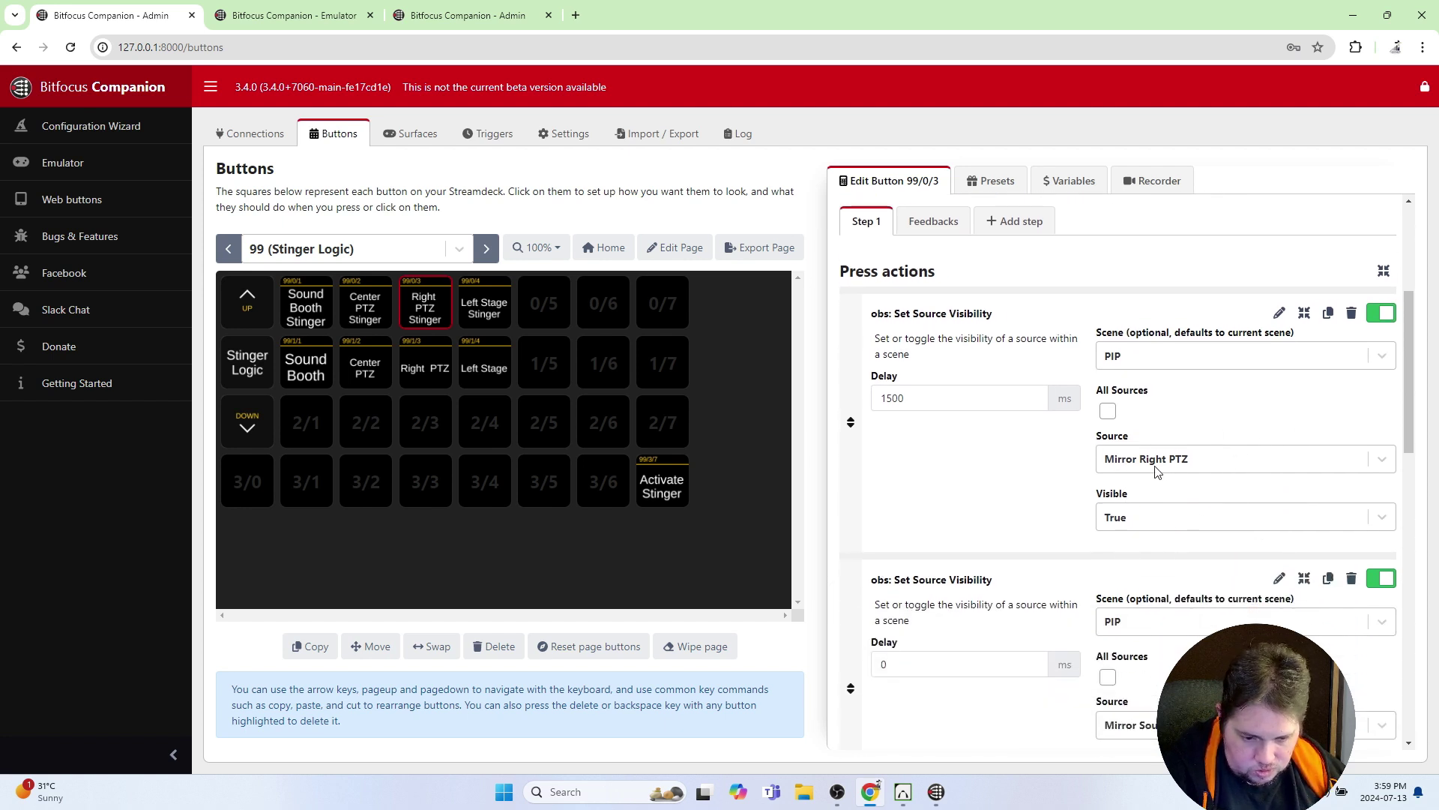
scroll(1224, 456, "down", 2)
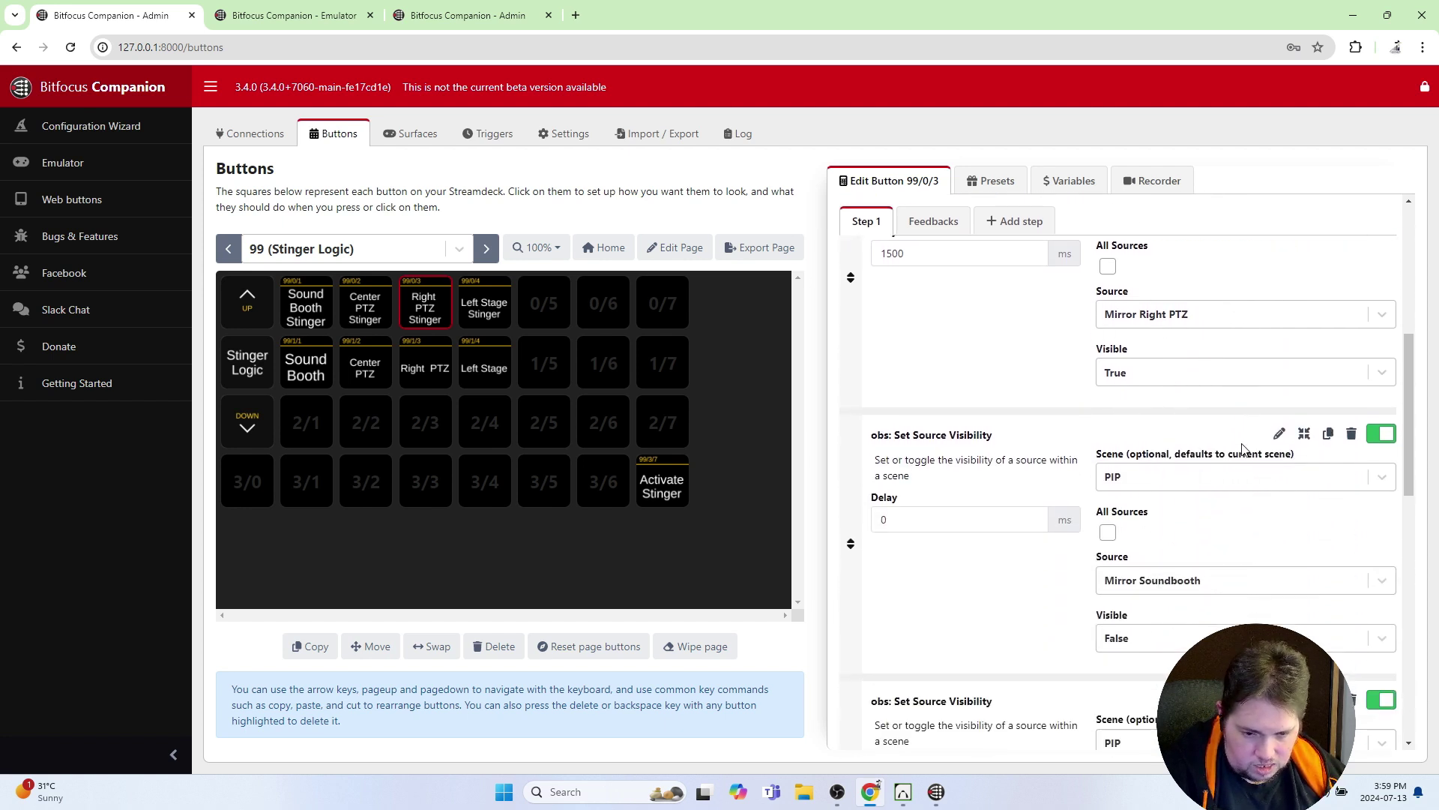
scroll(1192, 360, "down", 2)
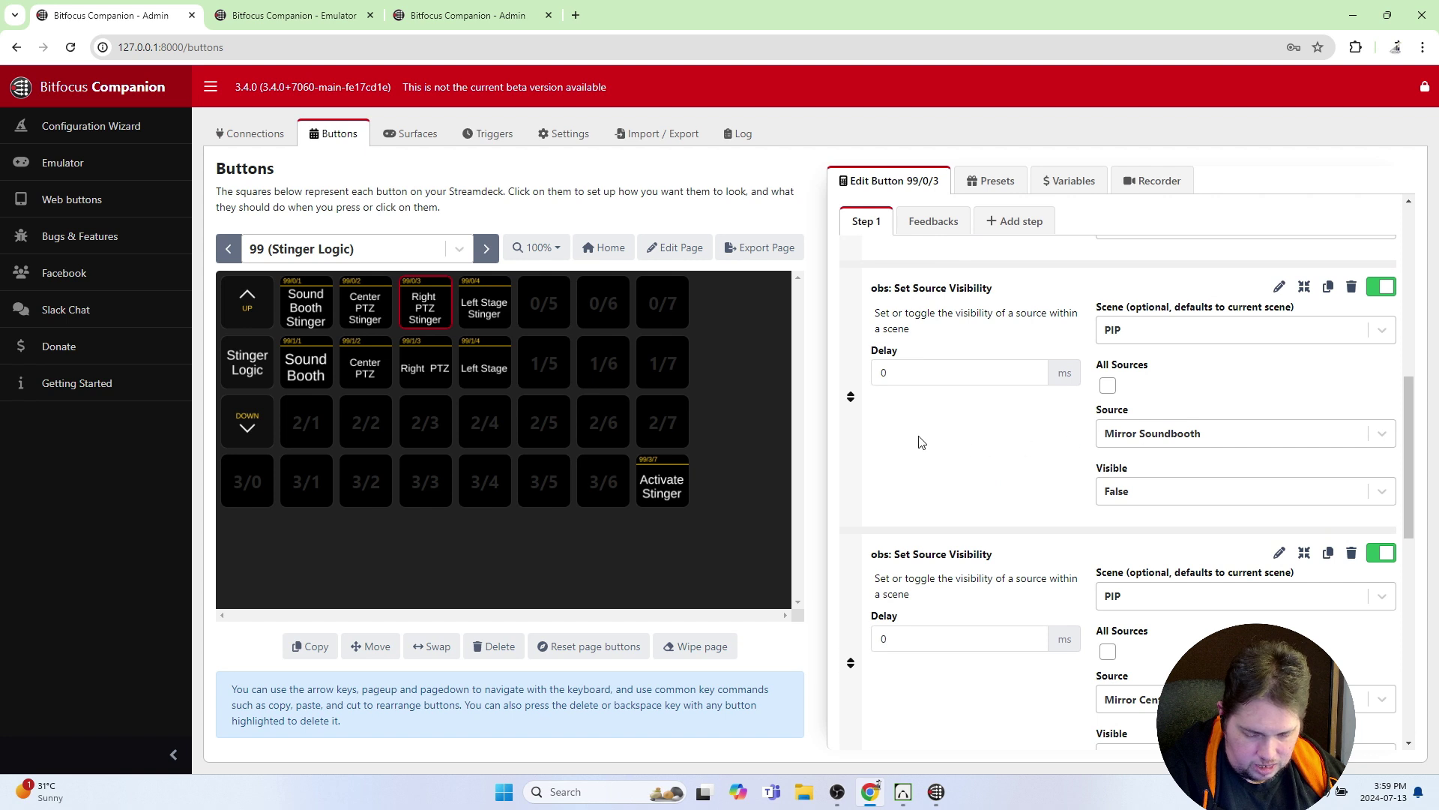
scroll(1259, 417, "down", 10)
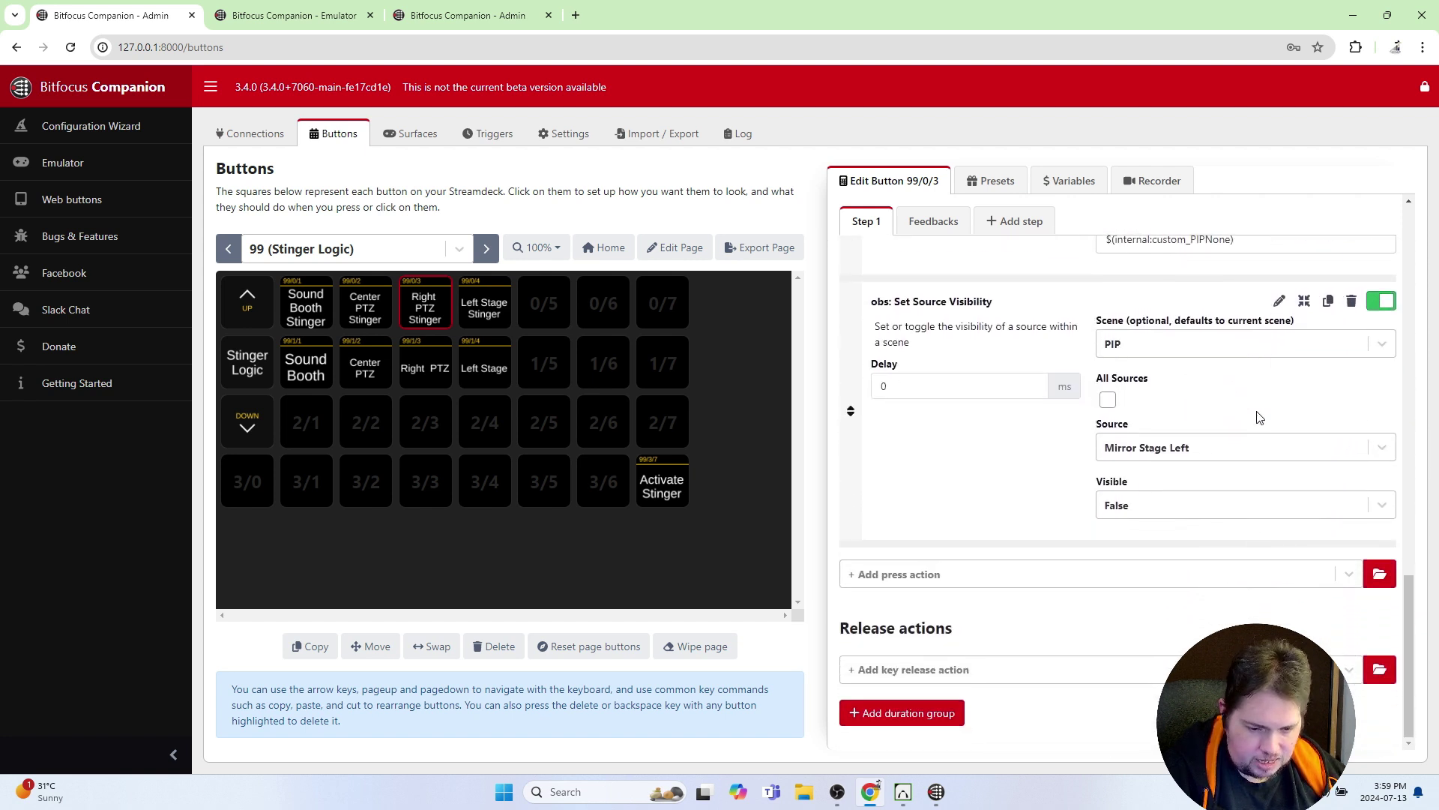
scroll(1259, 417, "up", 12)
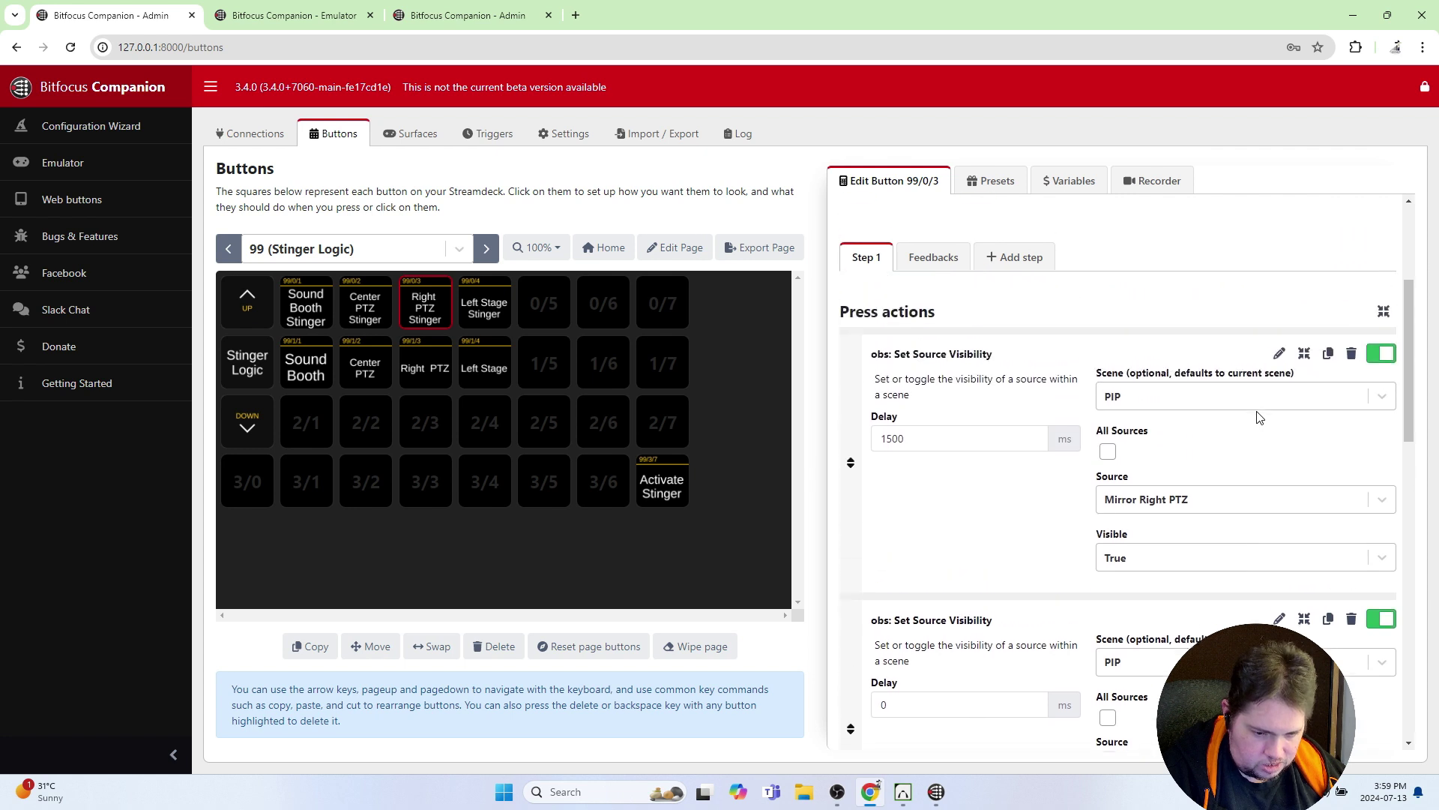
scroll(1259, 417, "up", 3)
scroll(1259, 418, "down", 4)
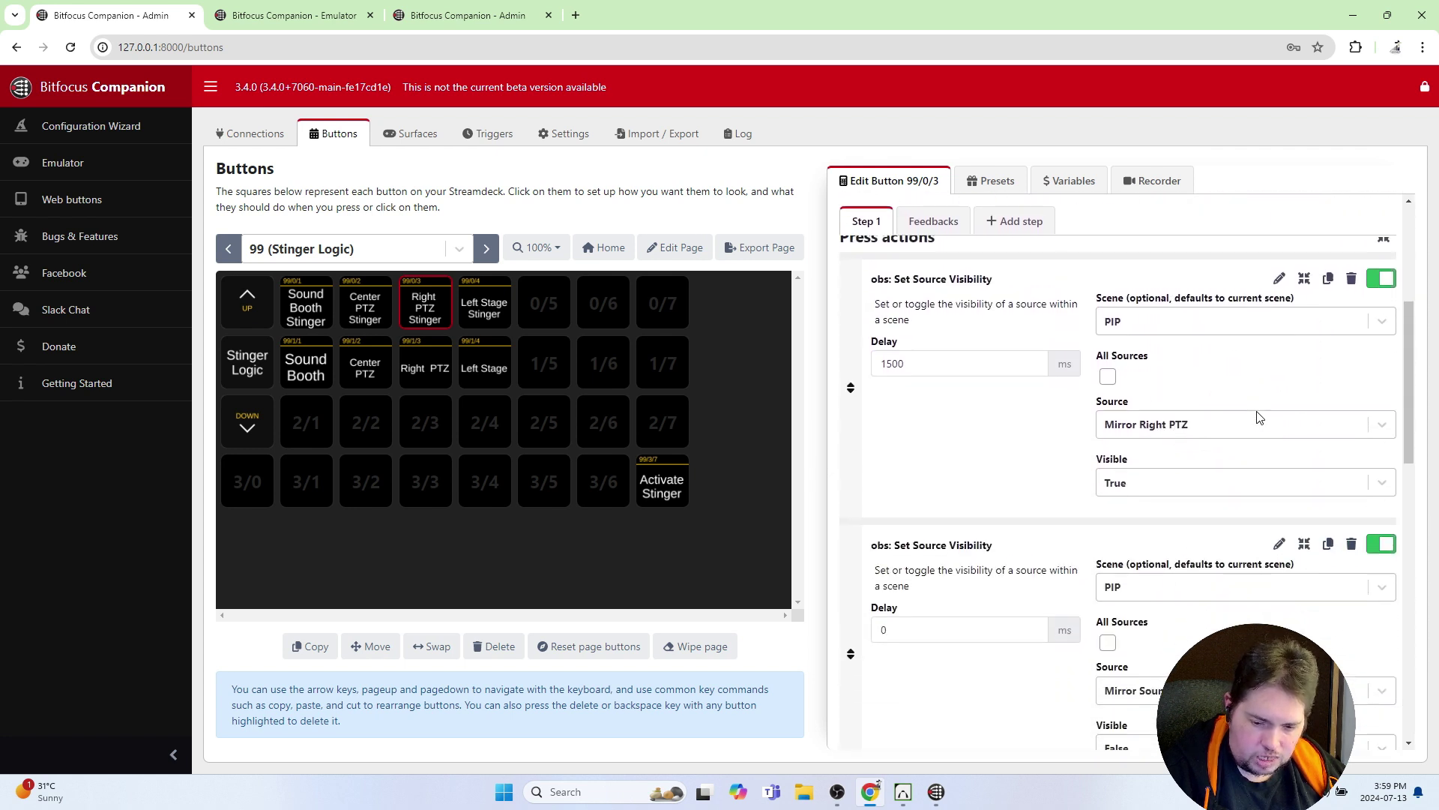
scroll(1260, 418, "down", 11)
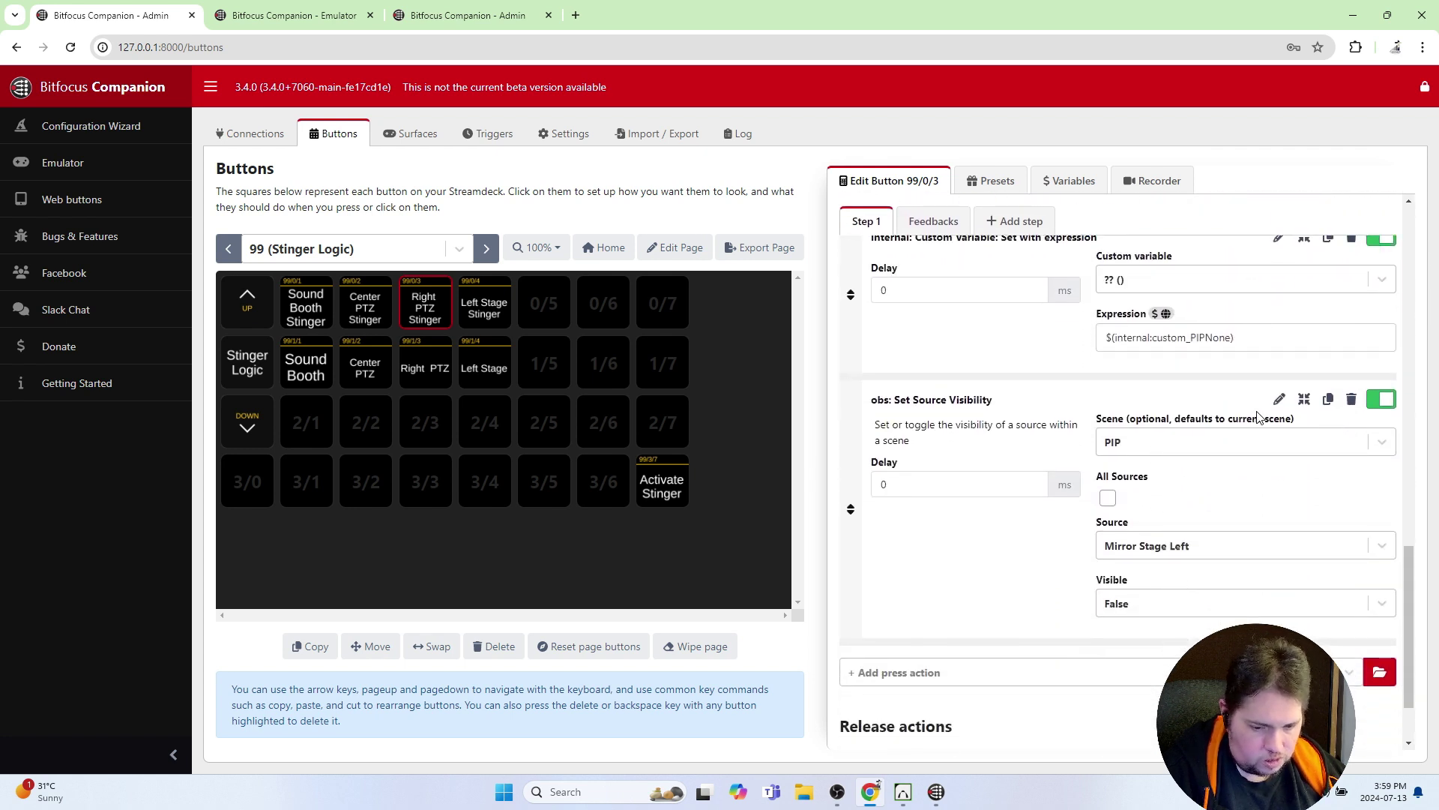
scroll(1259, 418, "down", 2)
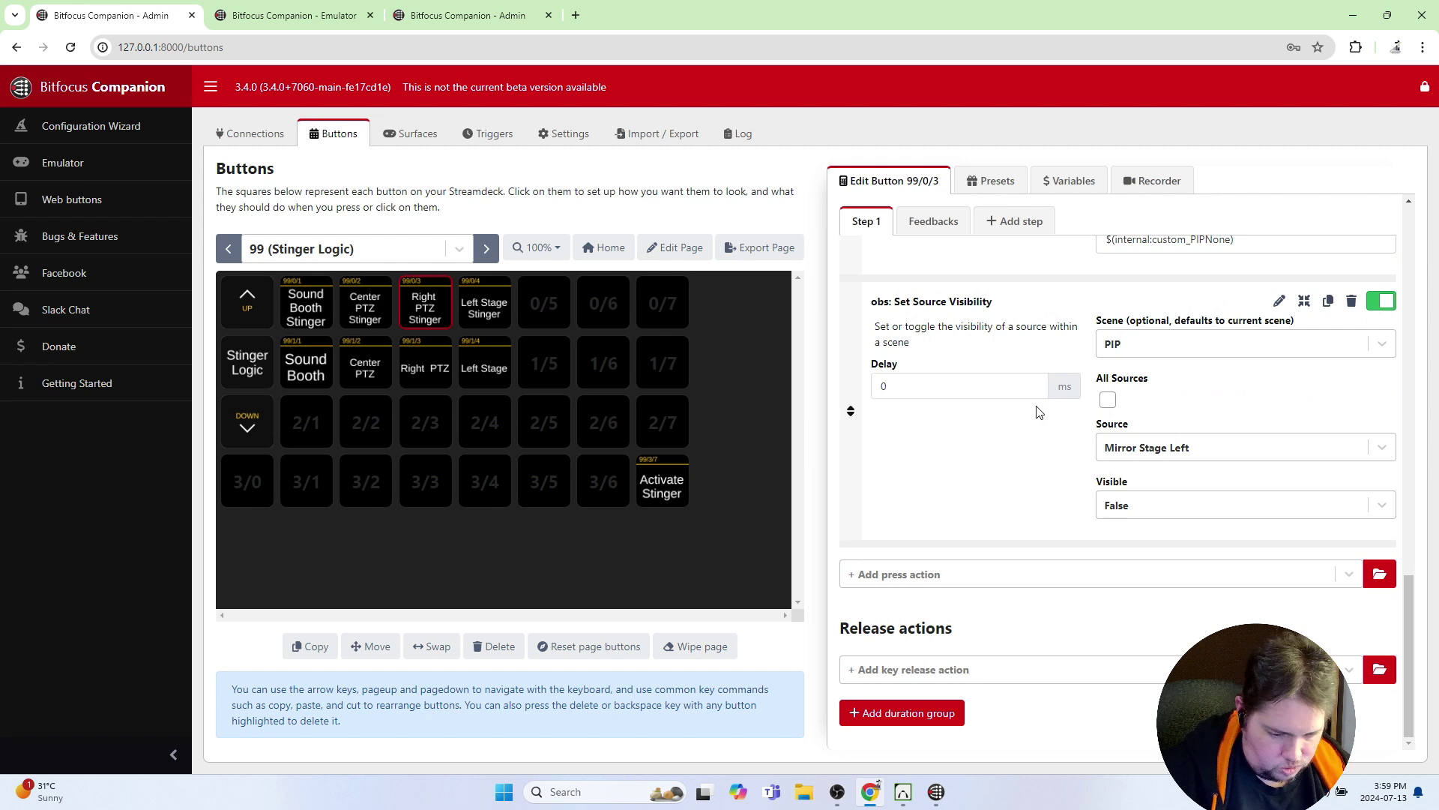
Open the plain Right PTZ button at 99/1/3 and review the delay and visibility of its OBS source press actions
scroll(1095, 468, "up", 4)
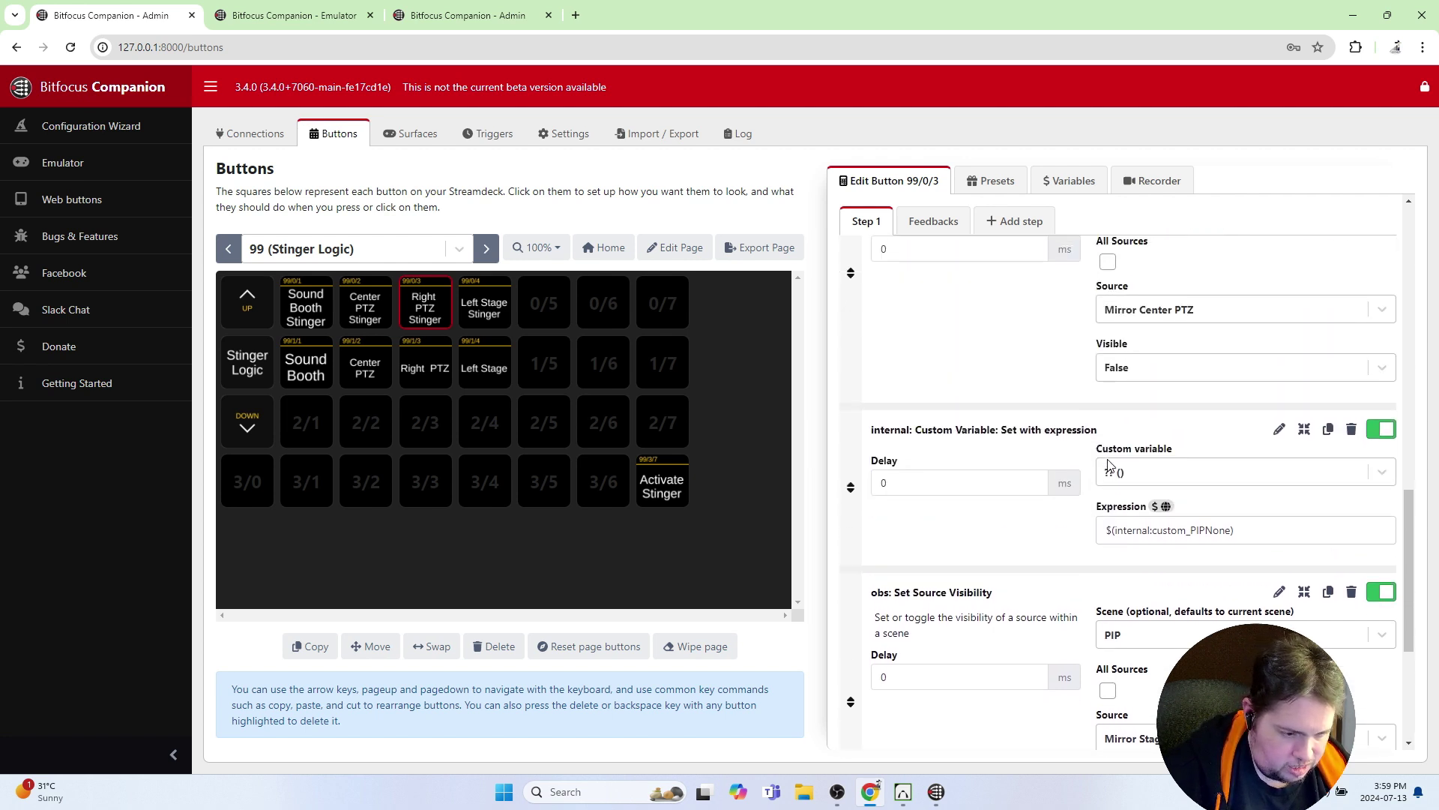
left_click(429, 379)
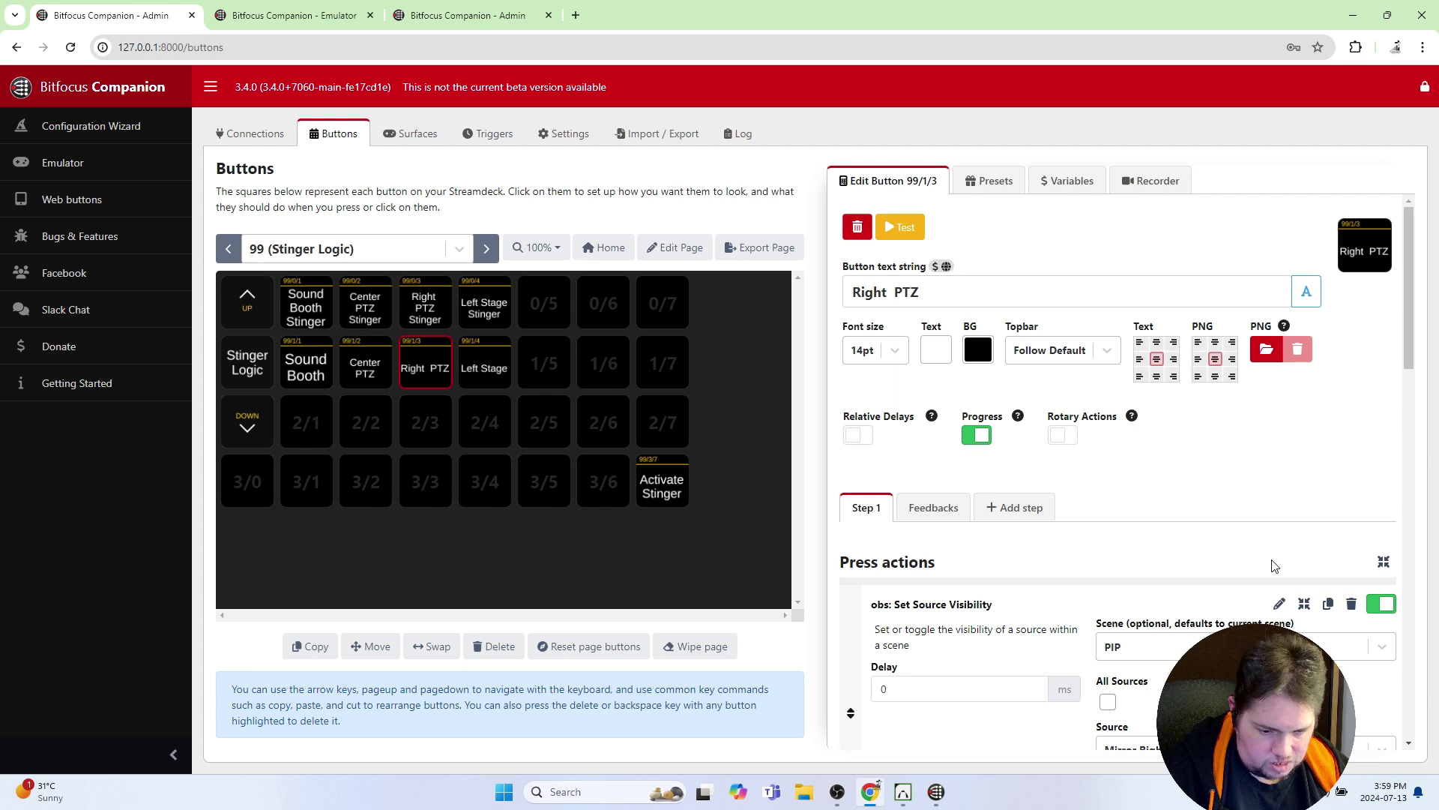
scroll(1260, 543, "down", 2)
scroll(1259, 544, "down", 12)
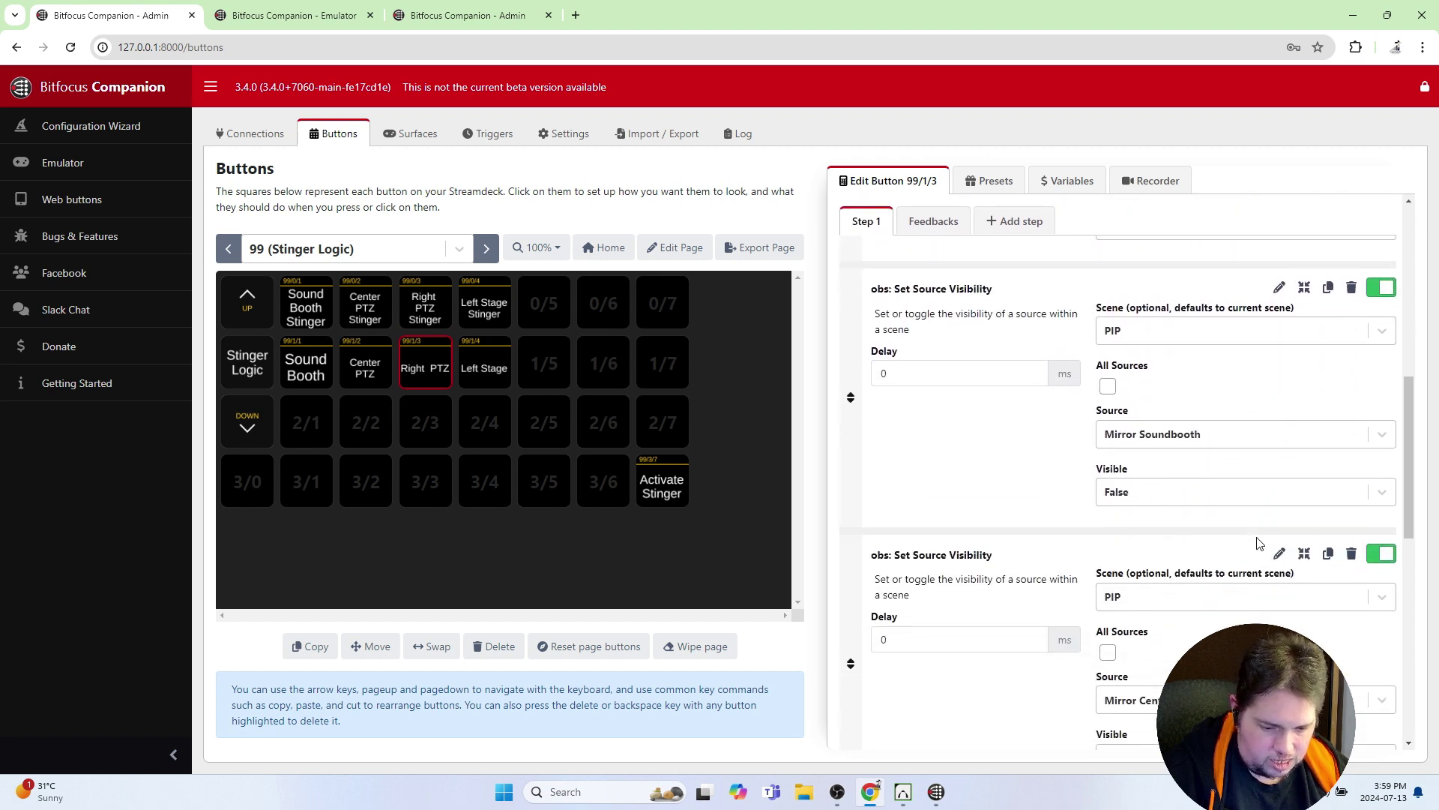
scroll(1259, 544, "down", 2)
scroll(1260, 543, "up", 10)
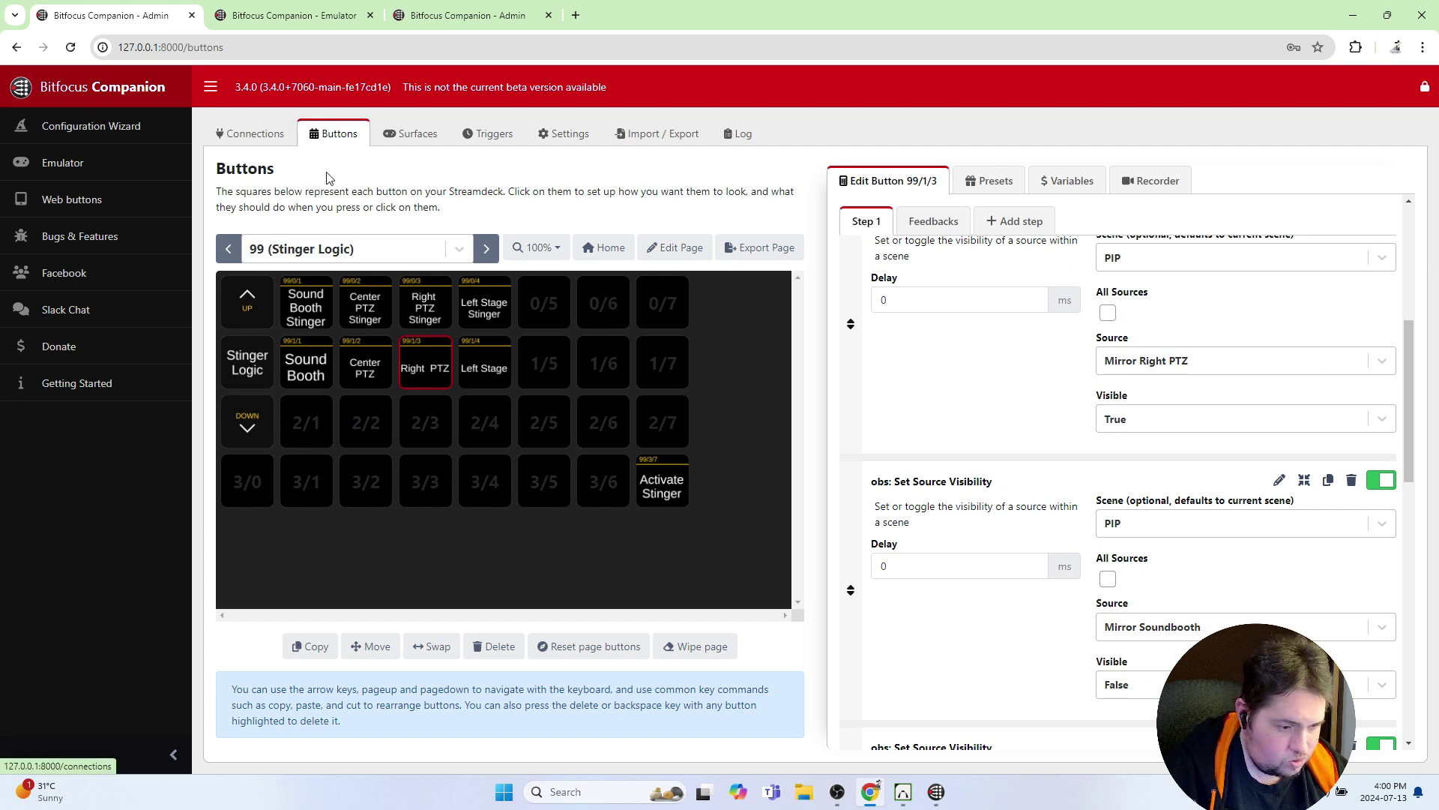
Open the Stinger button at 1/0/6 on page 1 and examine its press and release actions, including delays and the custom Stinger variable values
left_click(229, 253)
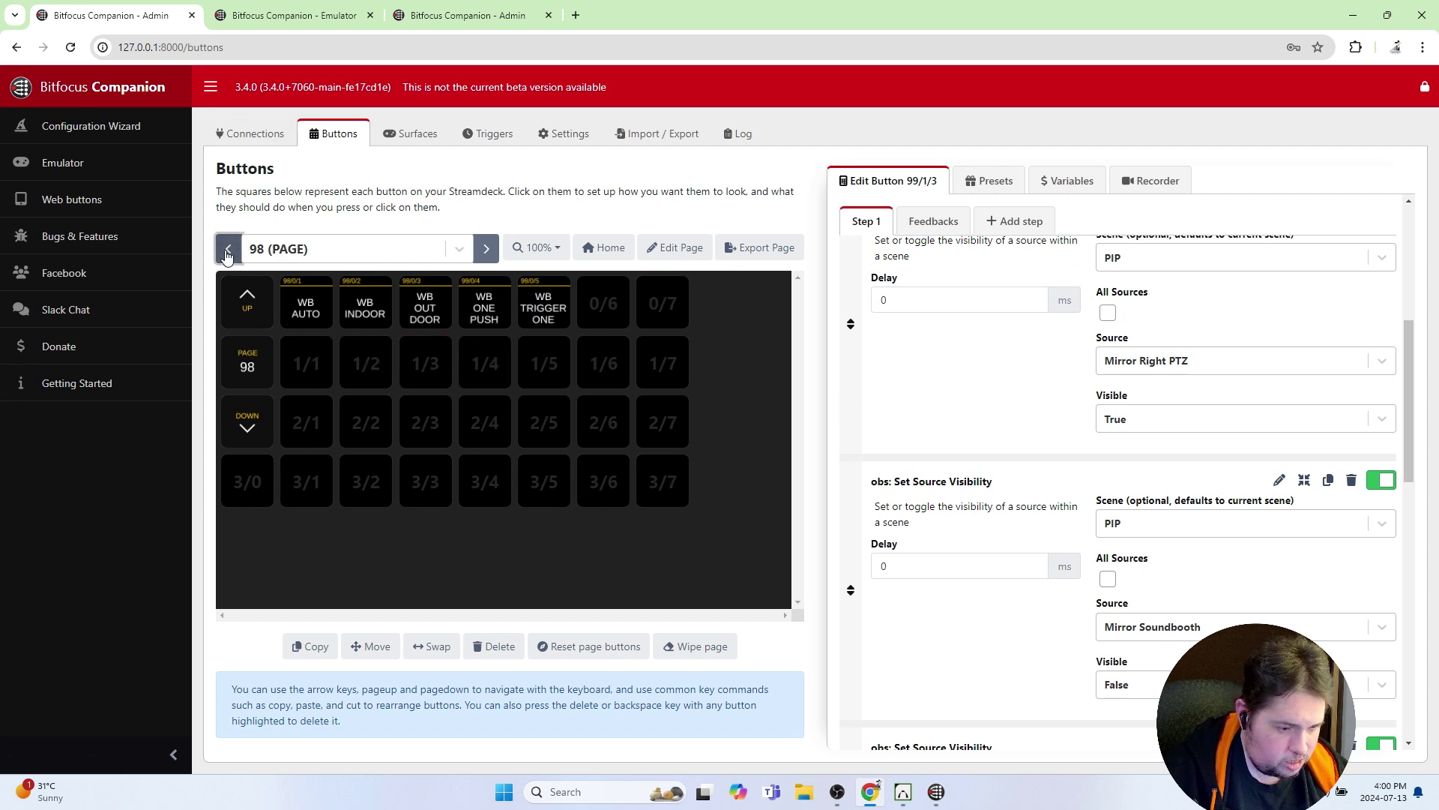
left_click(478, 258)
left_click(481, 261)
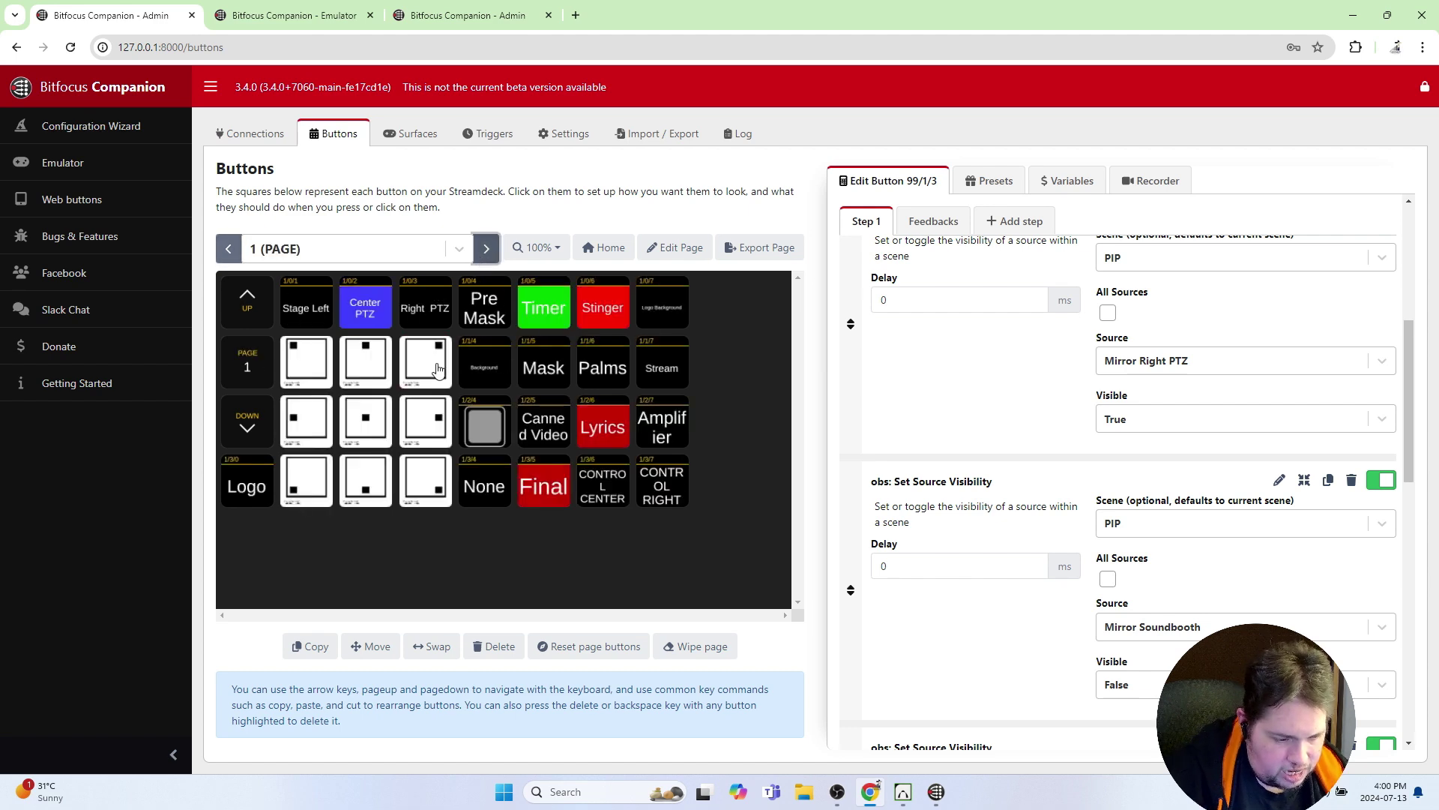
left_click(611, 316)
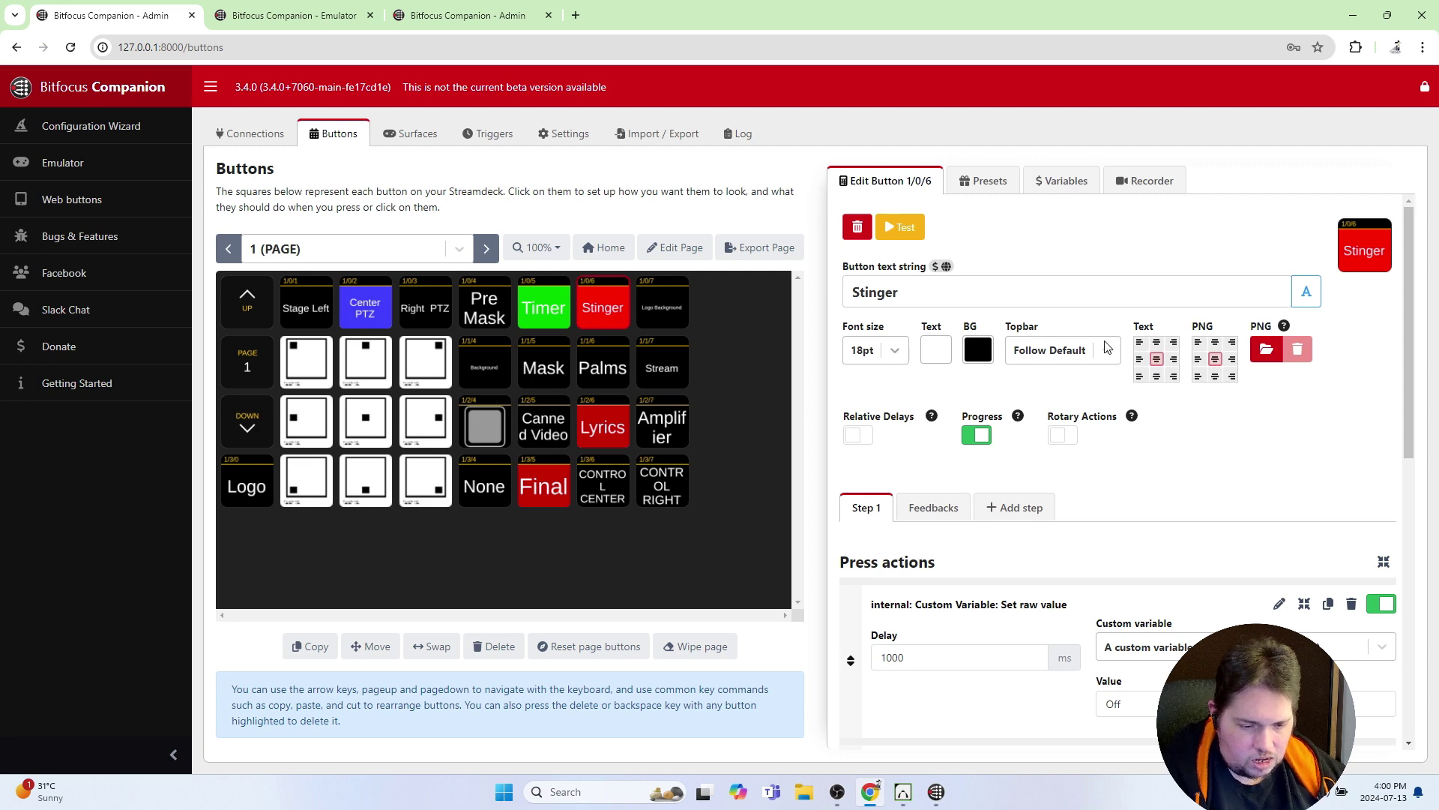
scroll(1274, 431, "down", 4)
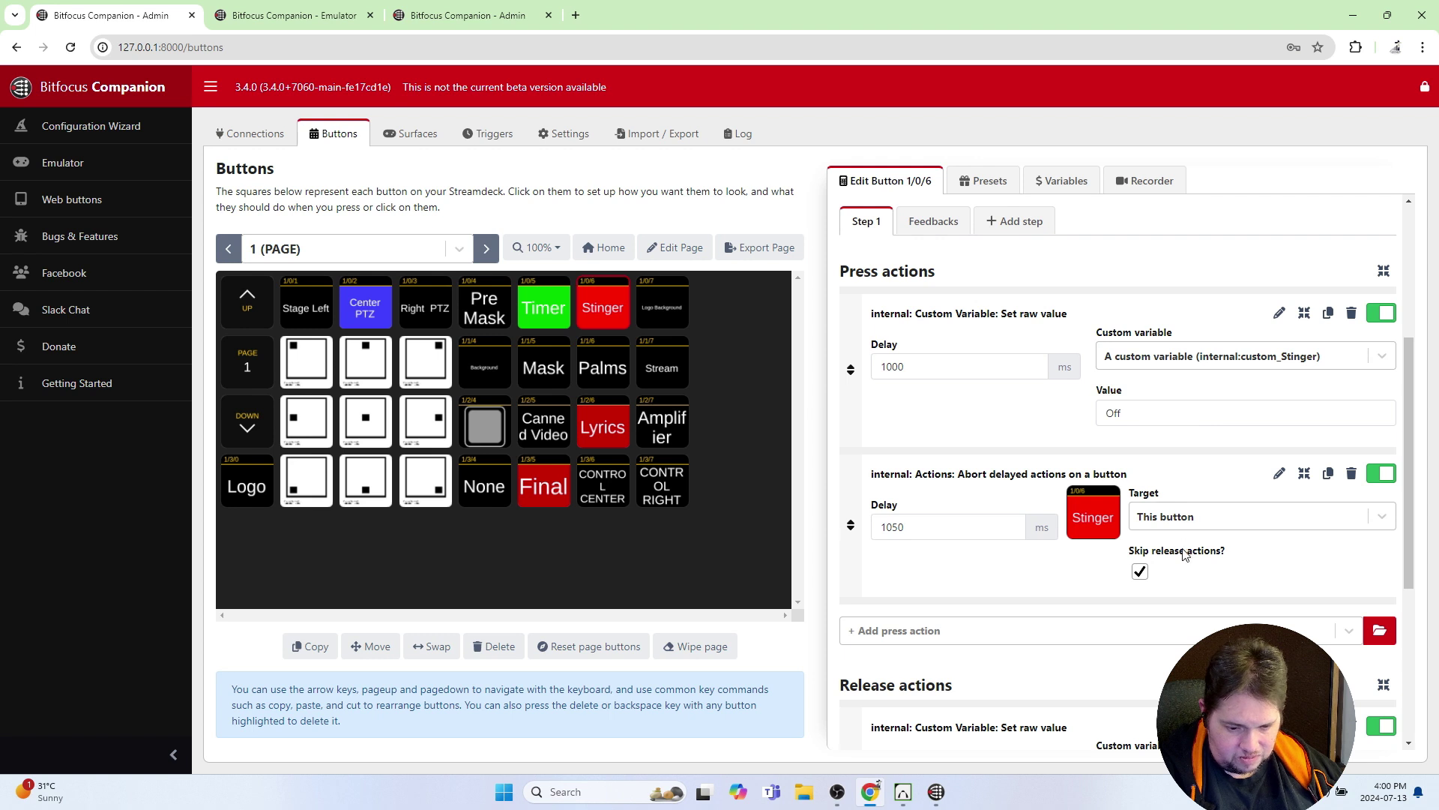
scroll(1258, 533, "down", 4)
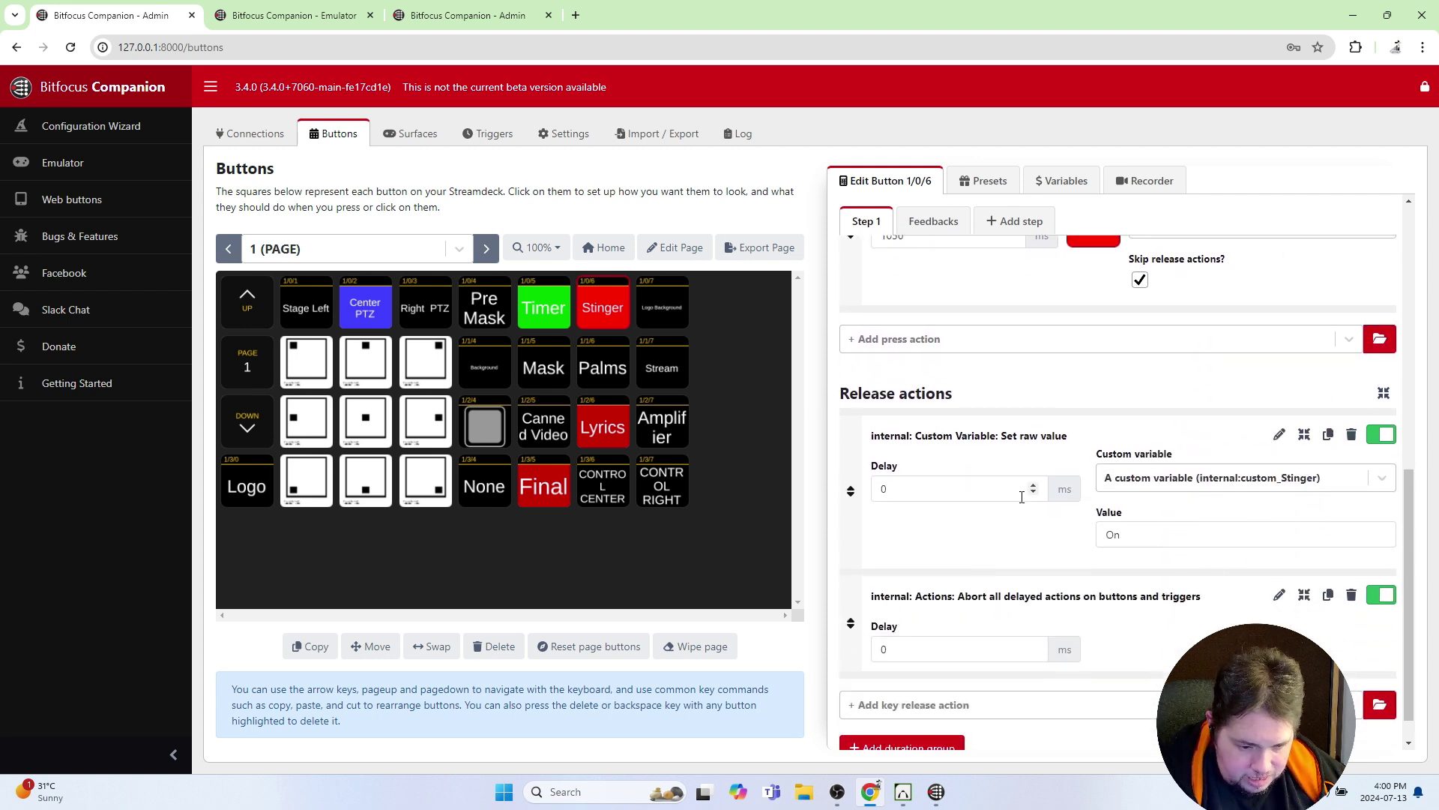
scroll(1022, 495, "down", 1)
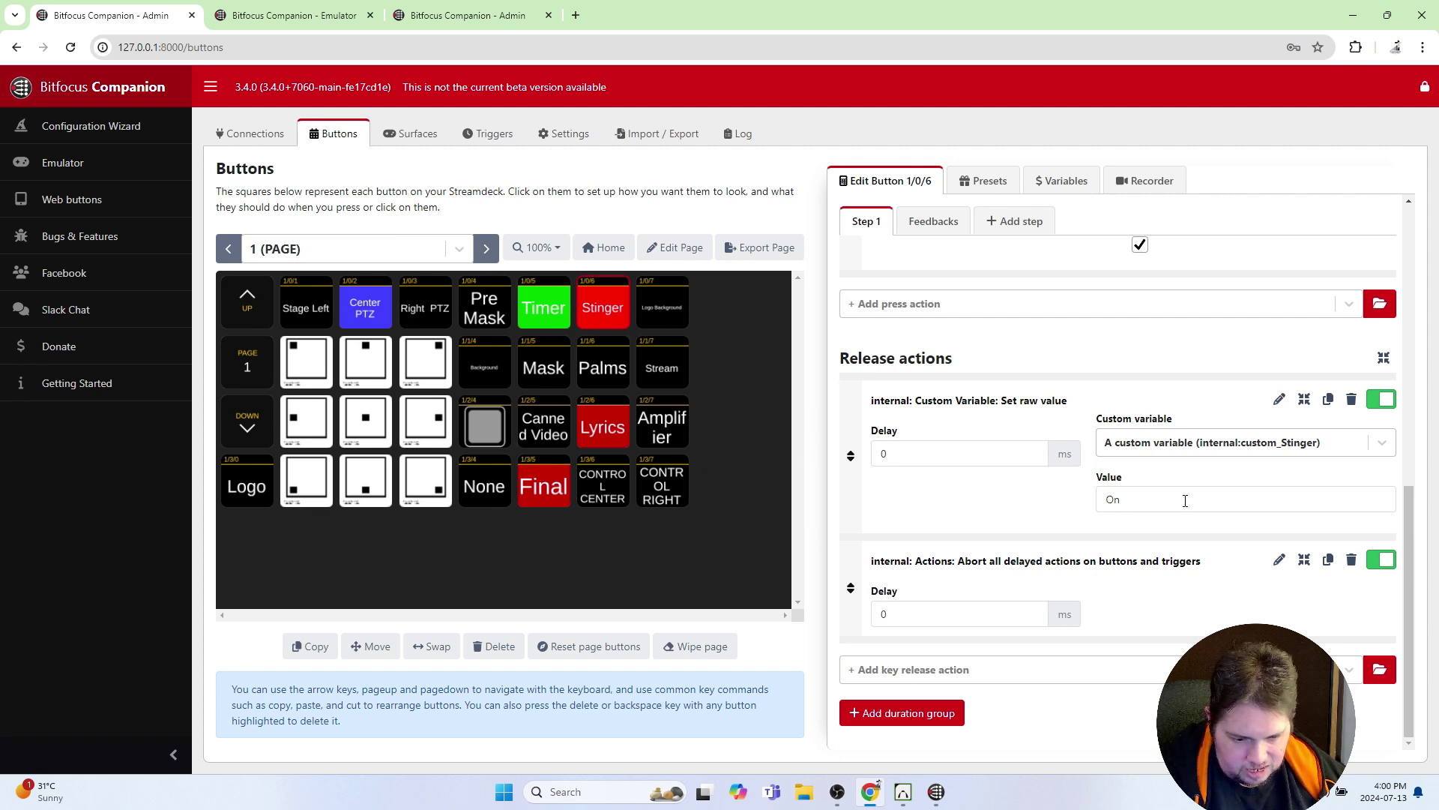
scroll(1018, 536, "up", 3)
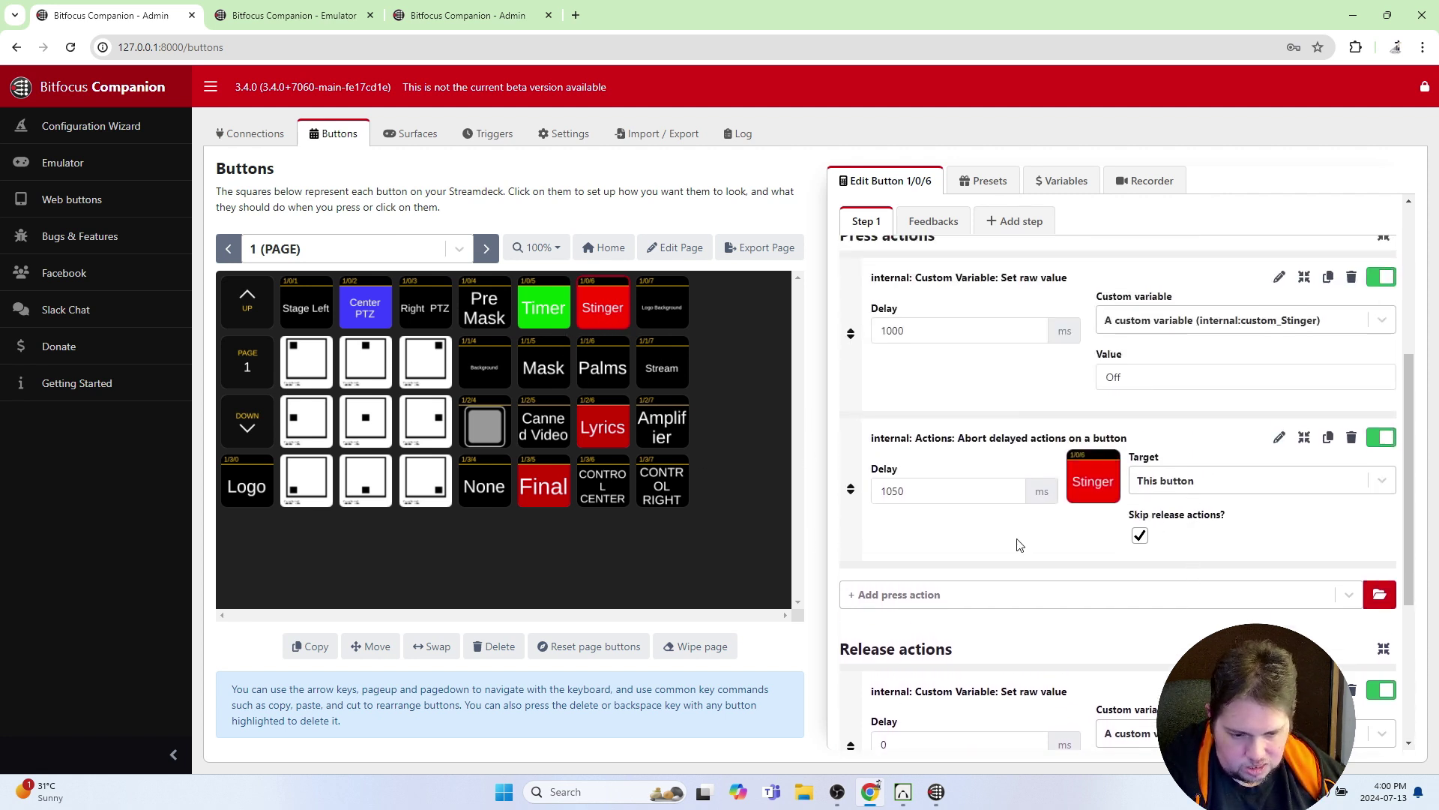
scroll(1012, 530, "down", 3)
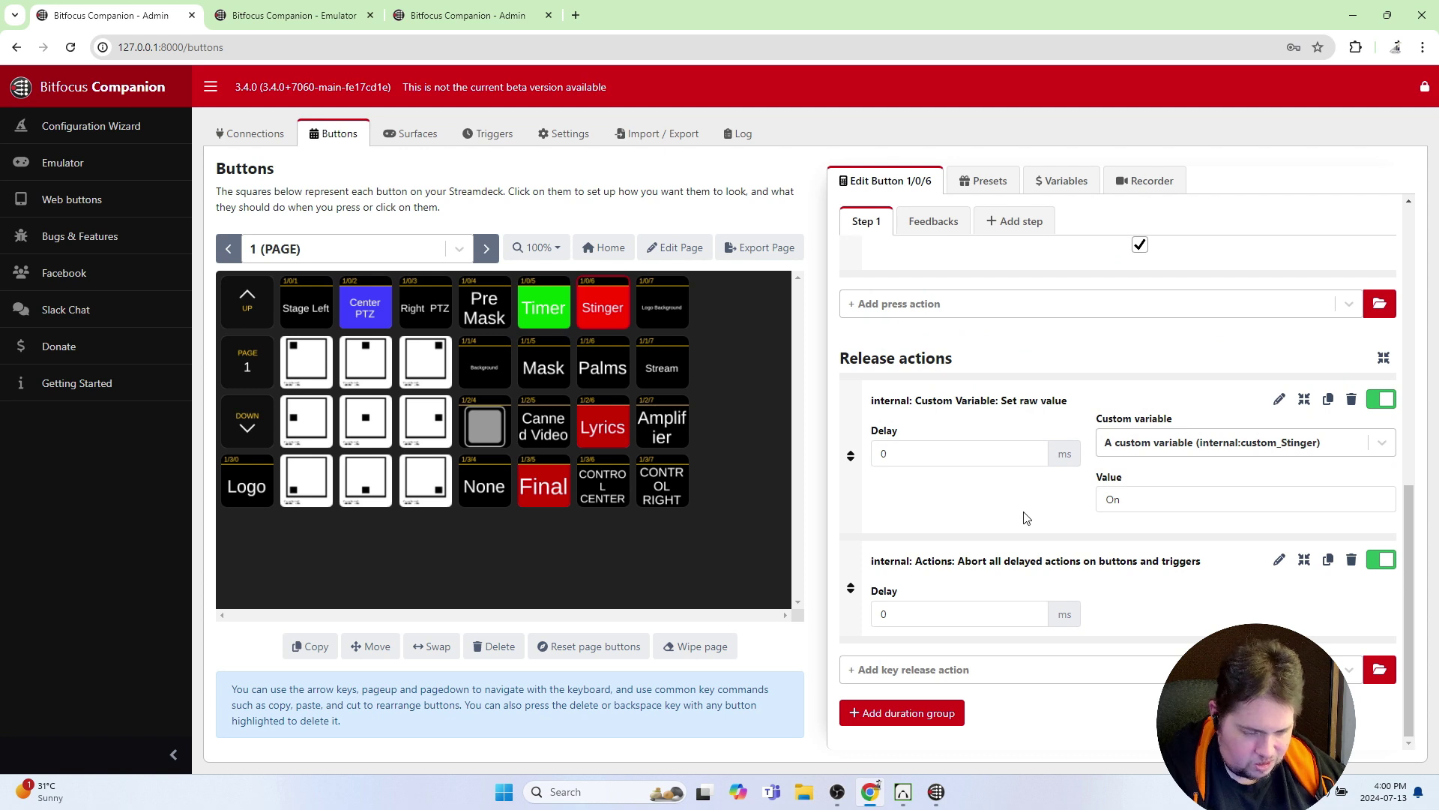